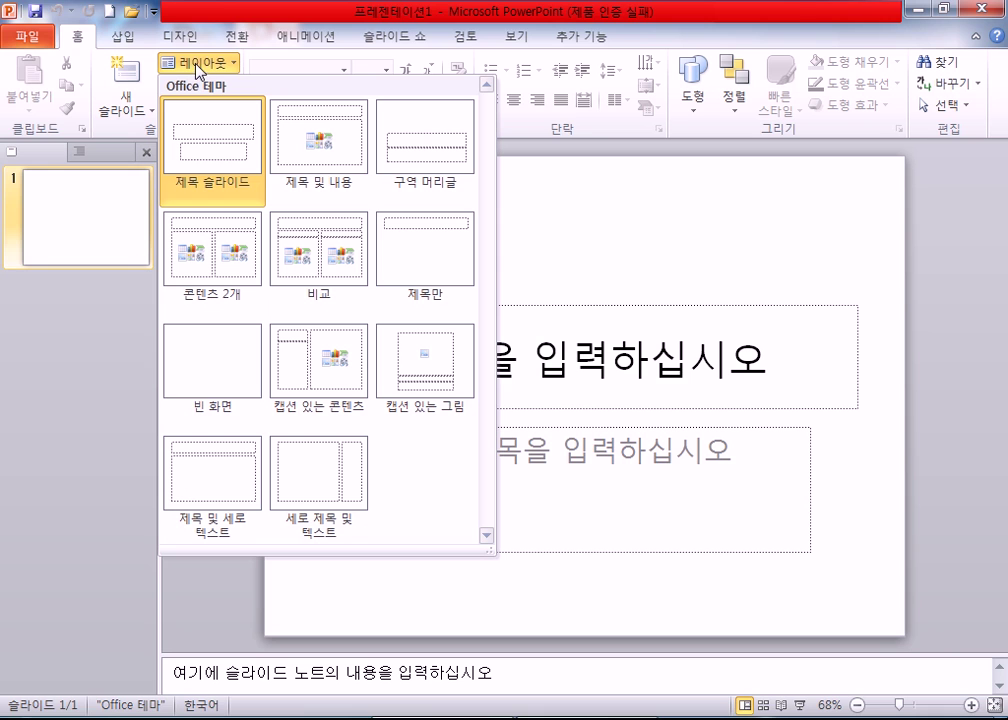
Change the slide's layout to the blank layout (빈 화면).
click(208, 367)
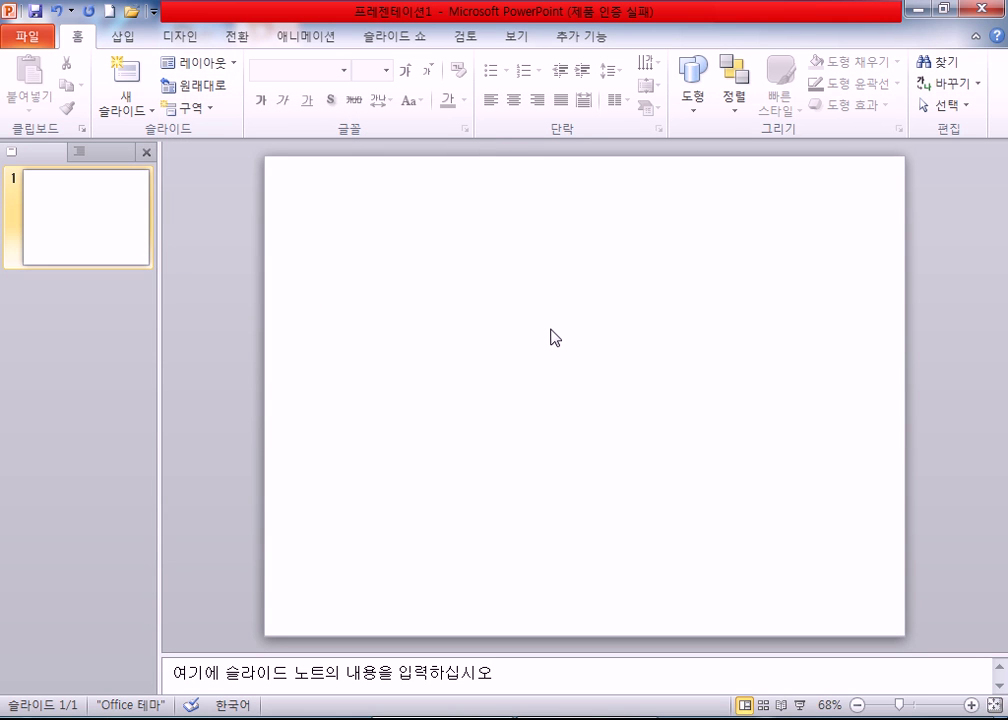
drag(310, 181, 843, 255)
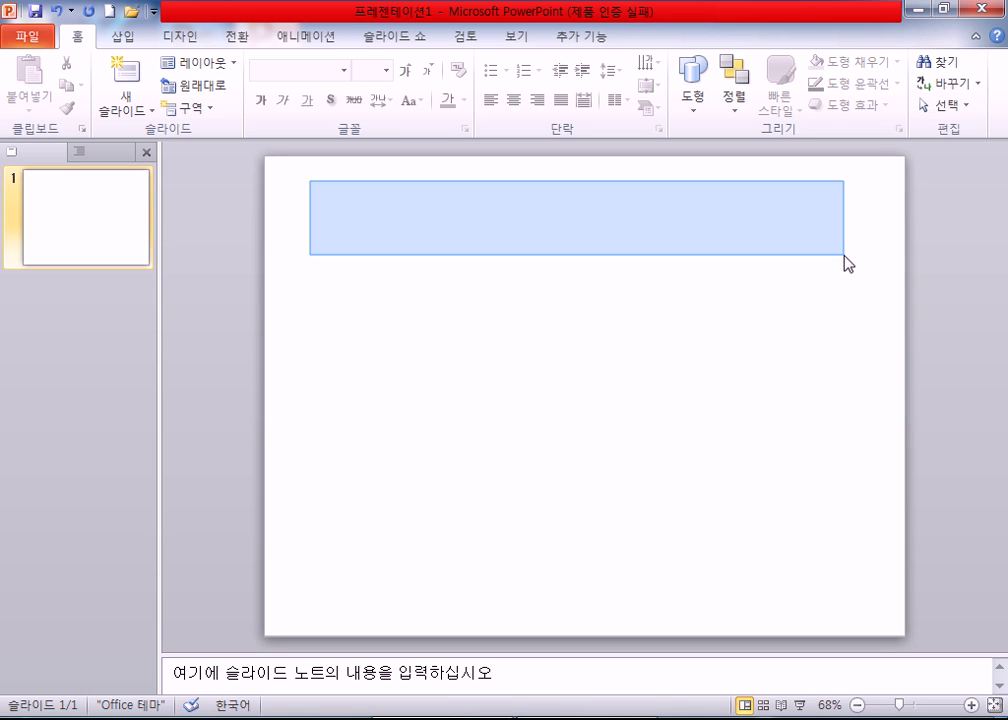
drag(843, 255, 847, 255)
drag(334, 362, 824, 577)
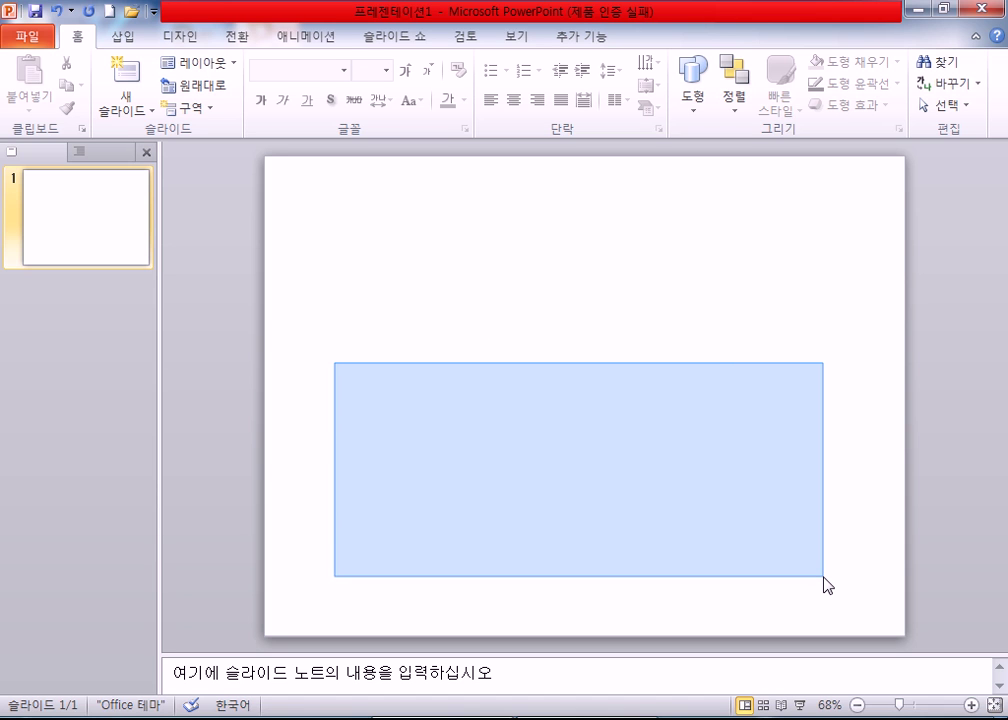
drag(823, 576, 827, 574)
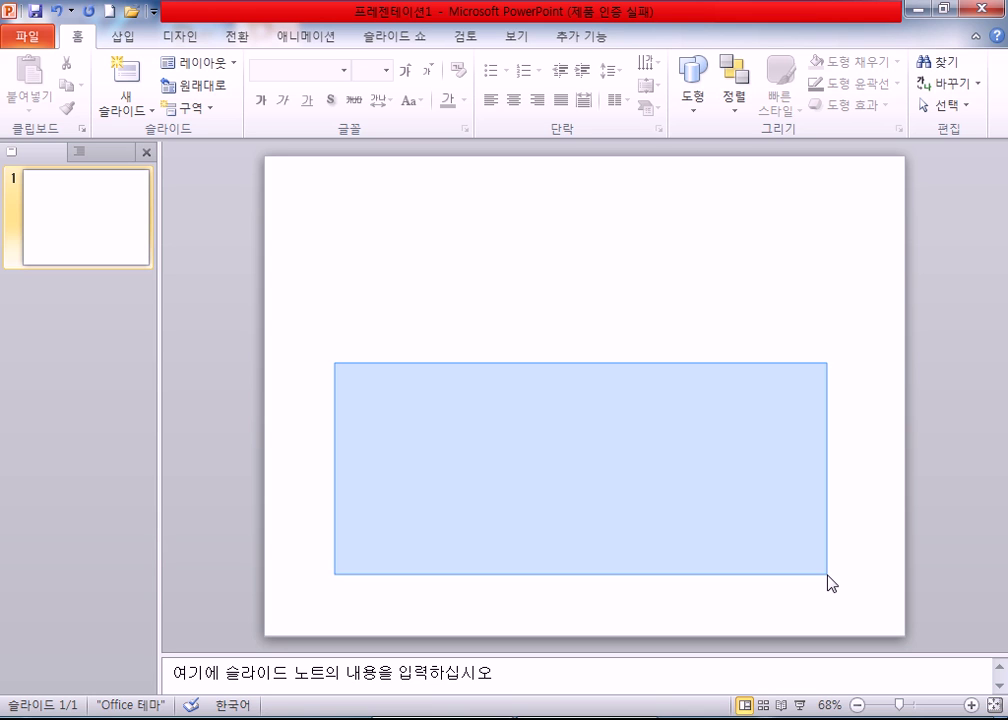
drag(827, 574, 827, 574)
drag(475, 335, 696, 392)
drag(551, 418, 575, 558)
drag(360, 362, 490, 502)
drag(674, 367, 780, 507)
drag(365, 379, 495, 493)
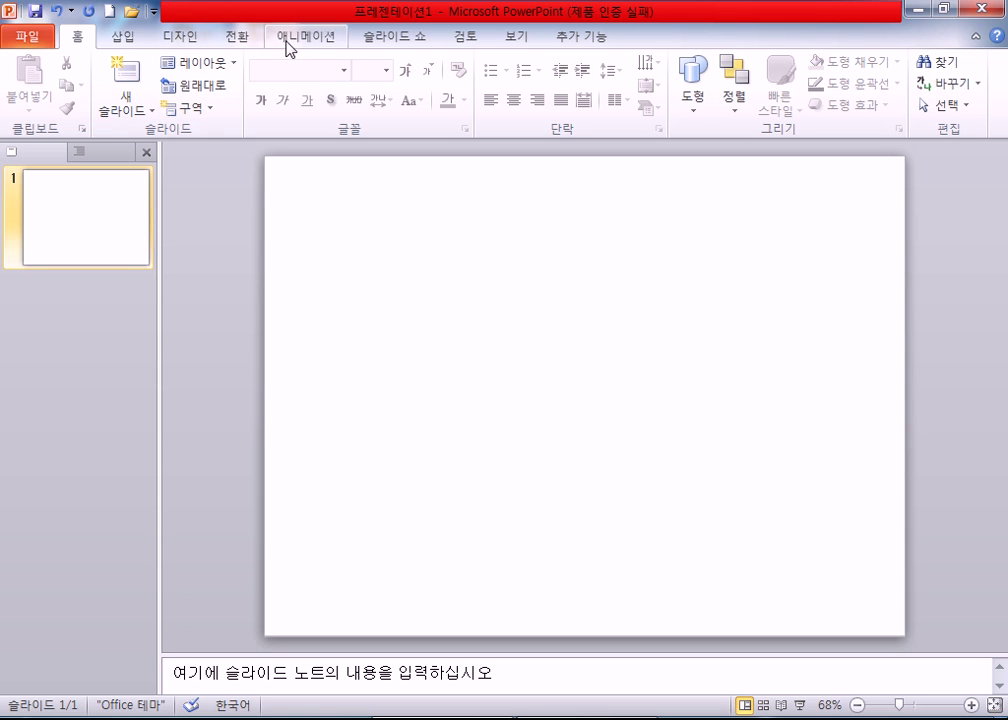
Examine the full theme gallery, filtering it to 현재 프레젠테이션, 기본 제공 and back to 모든 테마.
click(183, 37)
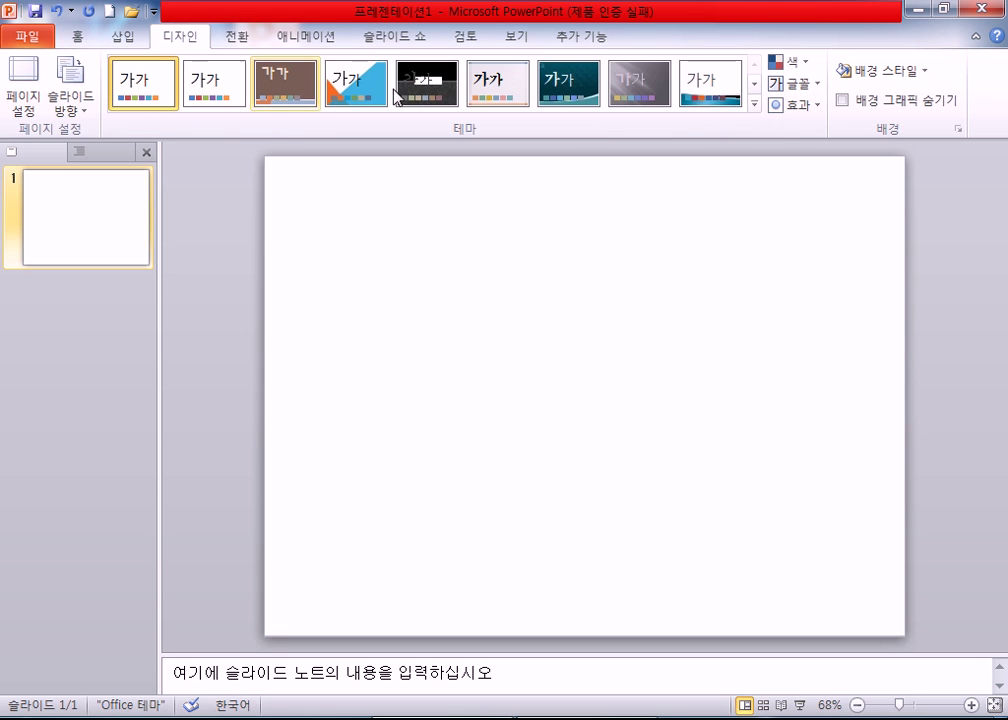
click(755, 104)
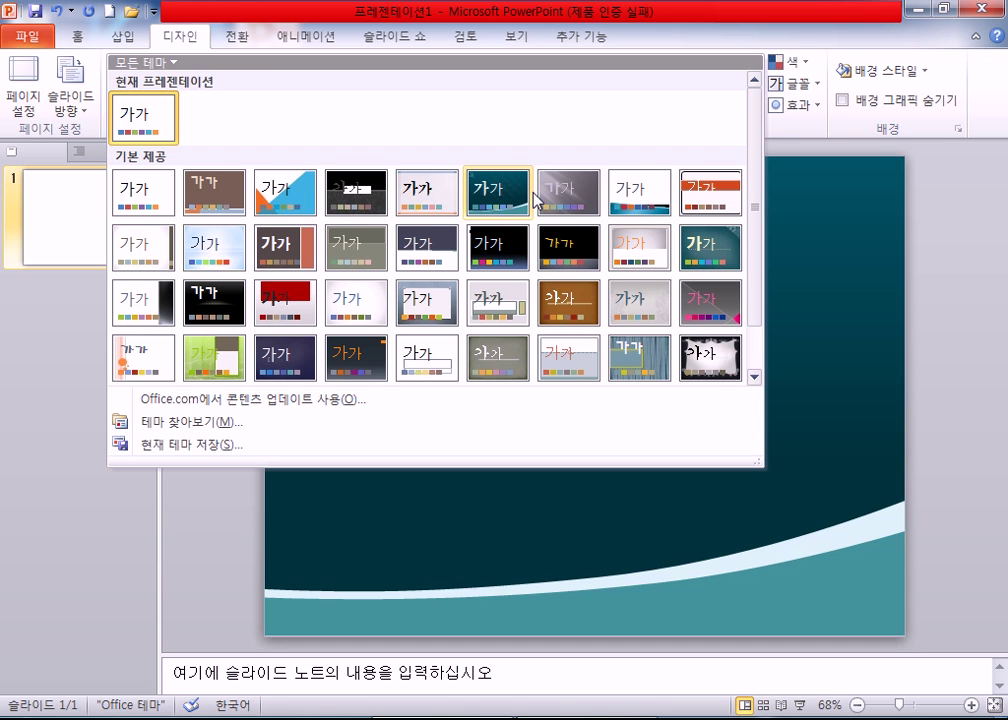
scroll(598, 181, down, 1)
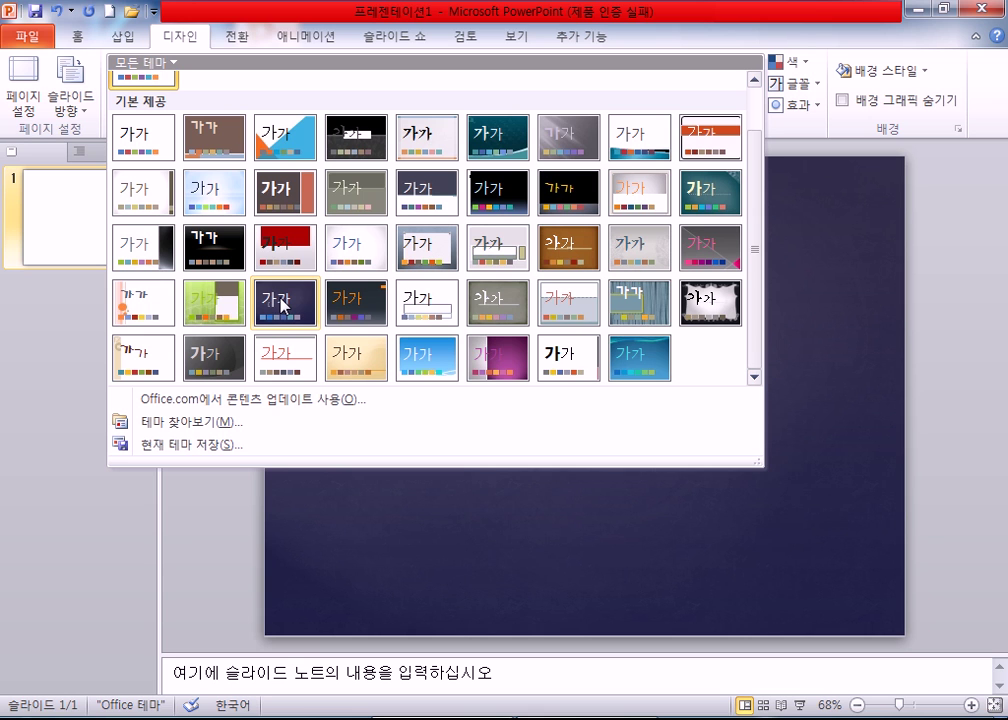
click(174, 64)
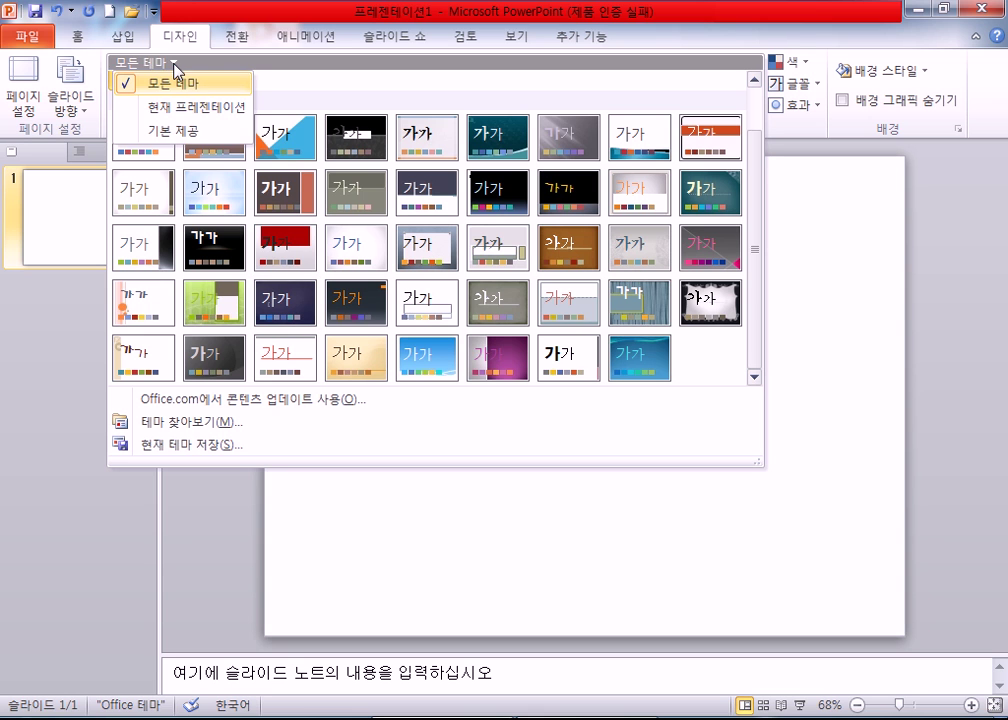
click(167, 113)
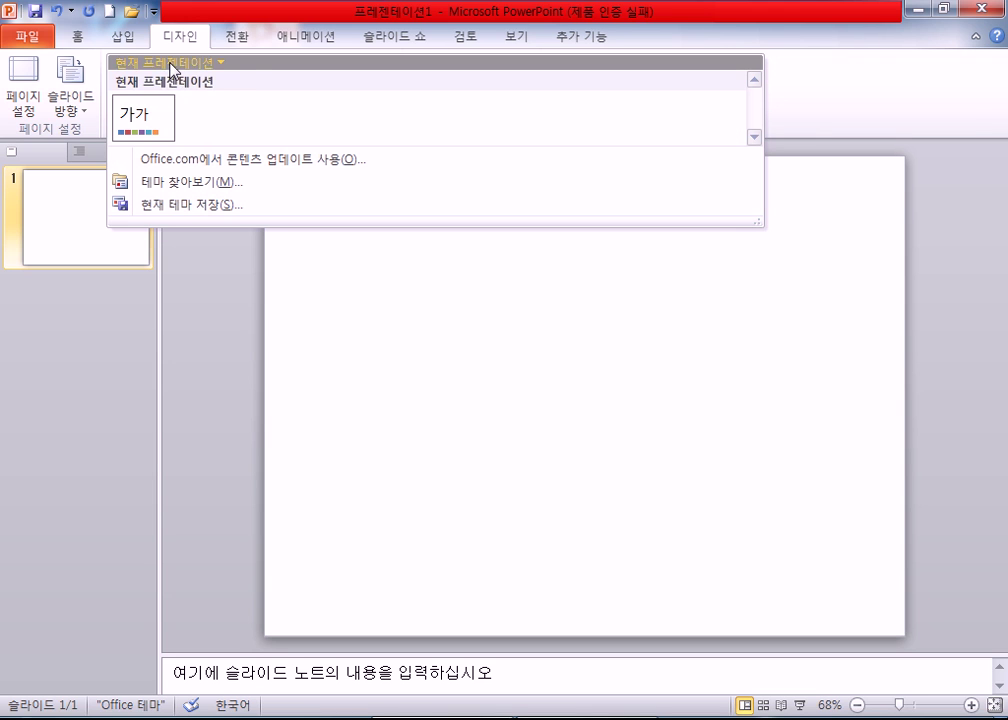
click(173, 64)
click(180, 130)
click(175, 64)
click(165, 83)
click(140, 62)
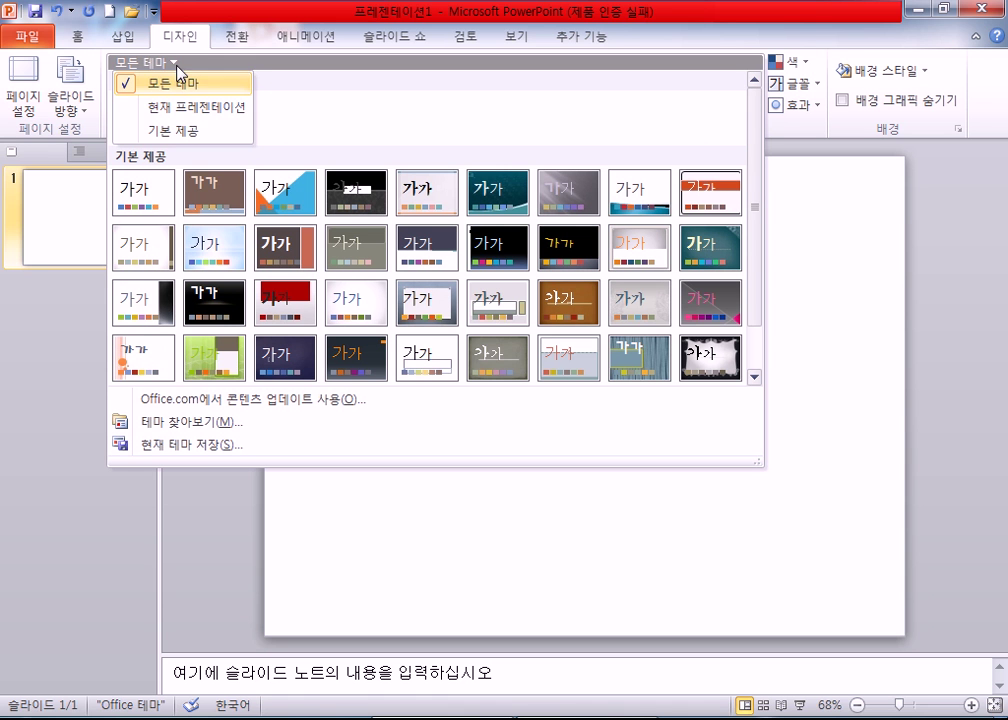
Turn on Office.com content updates for themes, accepting the recommended settings (권장 설정 사용).
click(193, 400)
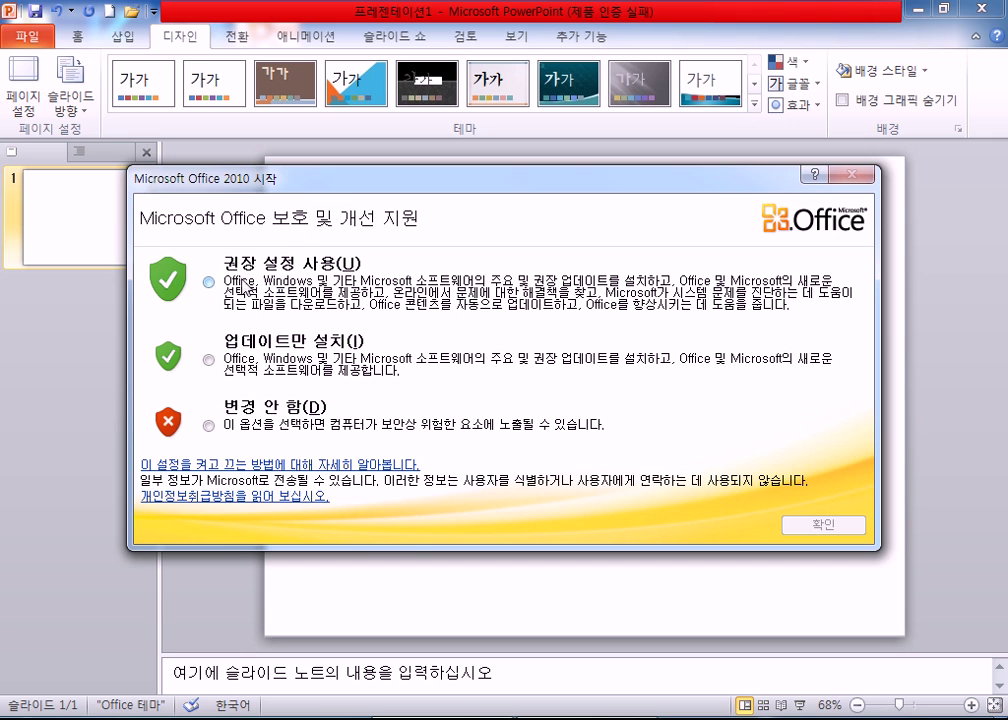
drag(345, 193, 313, 93)
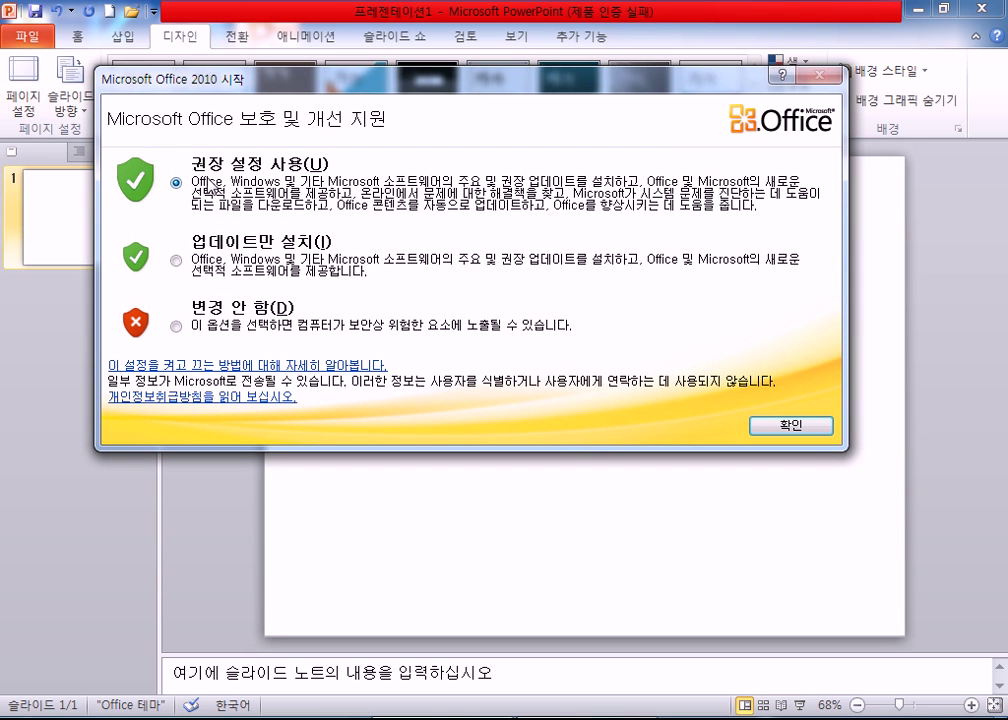
click(787, 427)
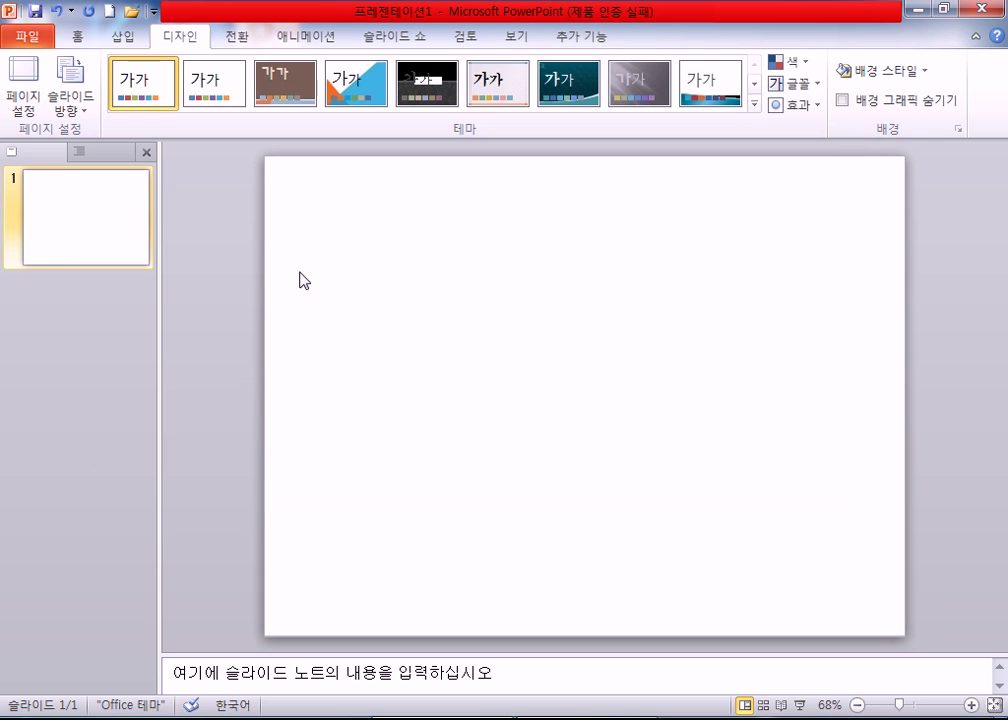
Browse the built-in themes and try the 요소 theme followed by the 열정 theme on the slide.
click(754, 104)
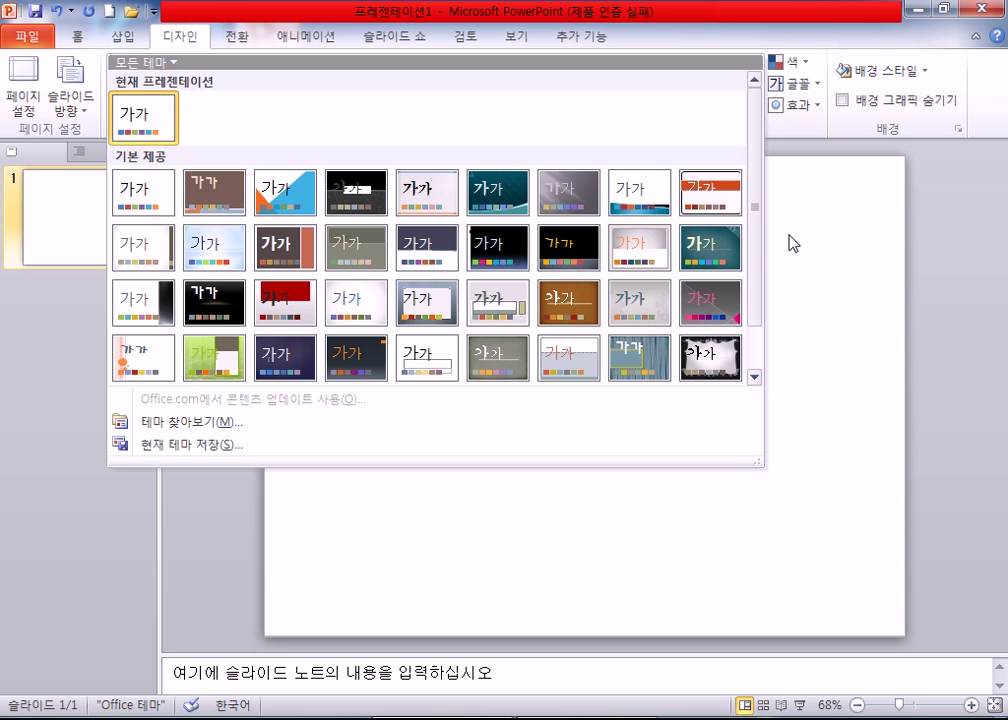
drag(756, 205, 770, 252)
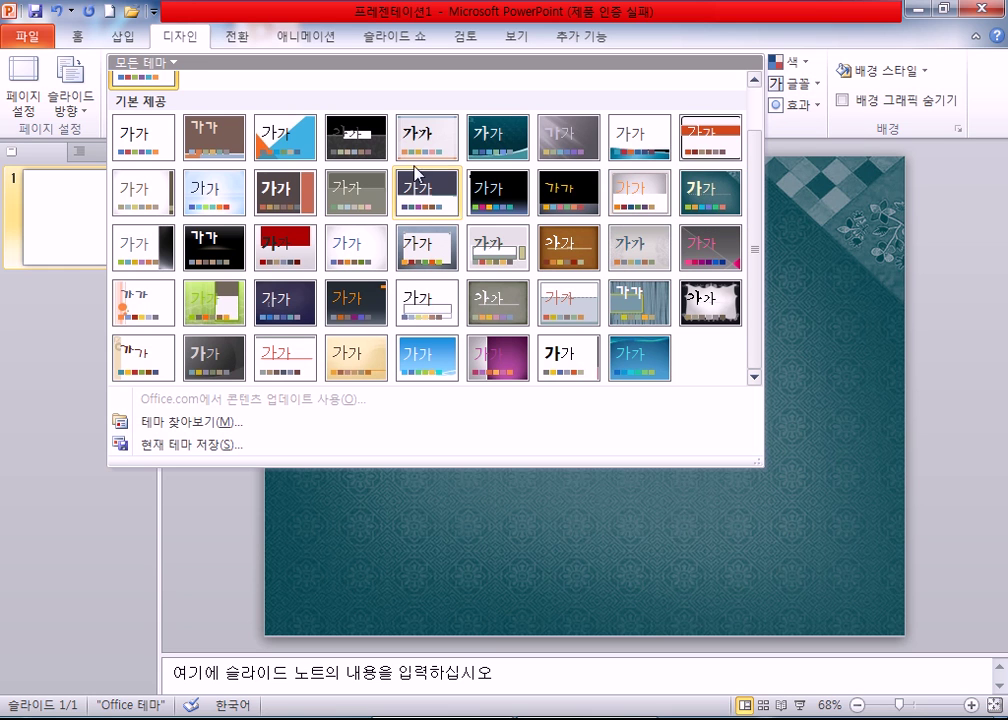
scroll(149, 111, up, 1)
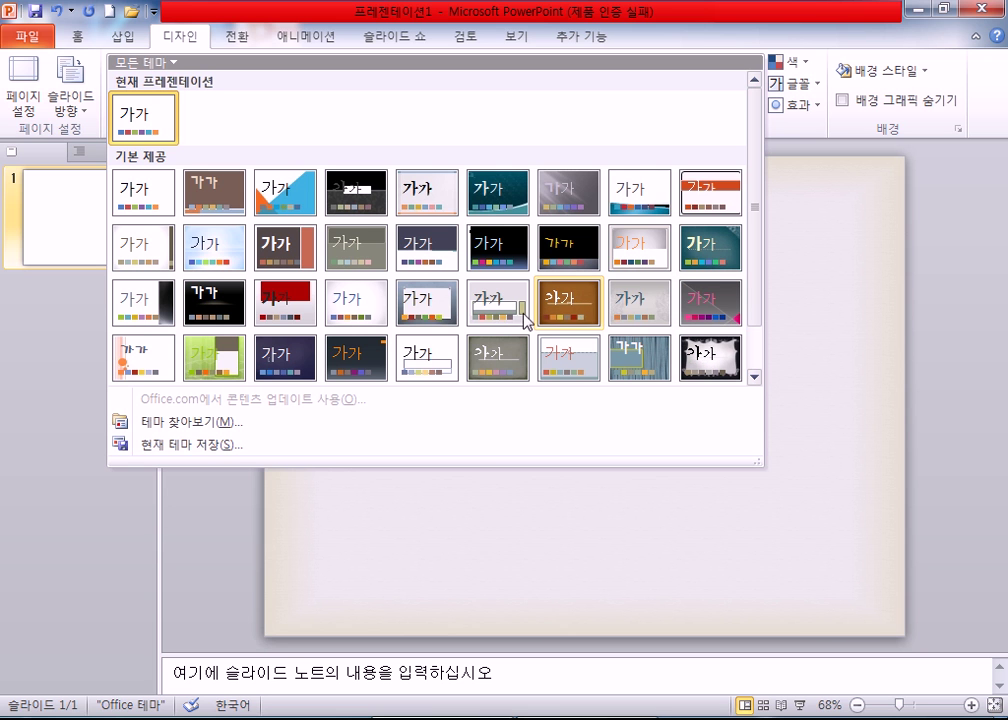
click(304, 366)
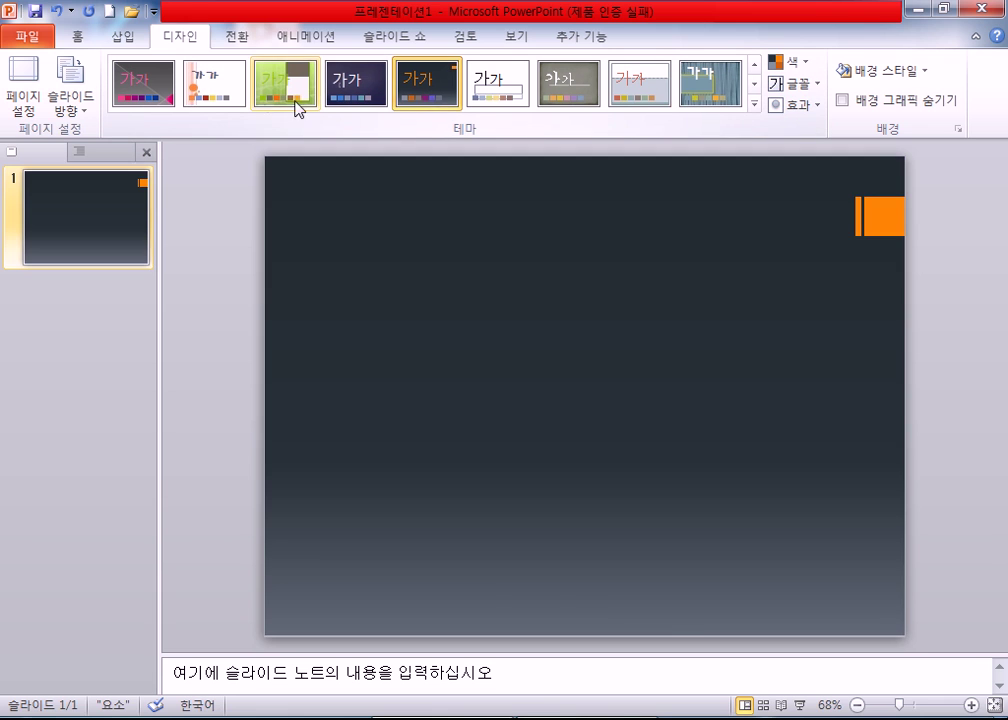
click(143, 83)
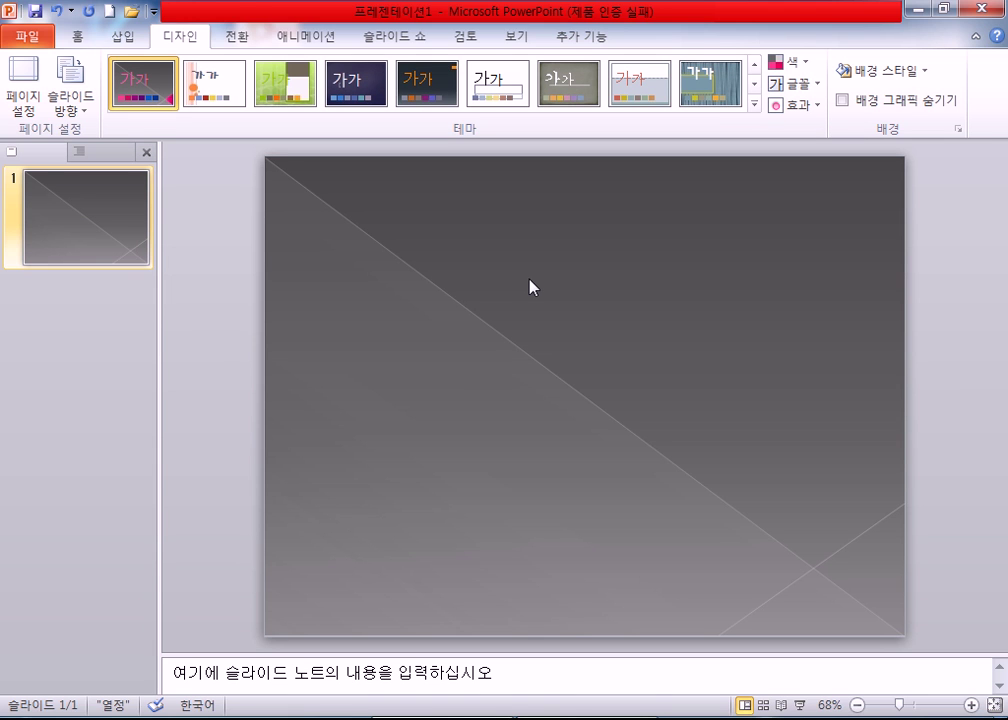
Draw a large rounded rectangle across the lower half of the slide and shift it slightly up and left.
drag(370, 352, 798, 573)
click(121, 40)
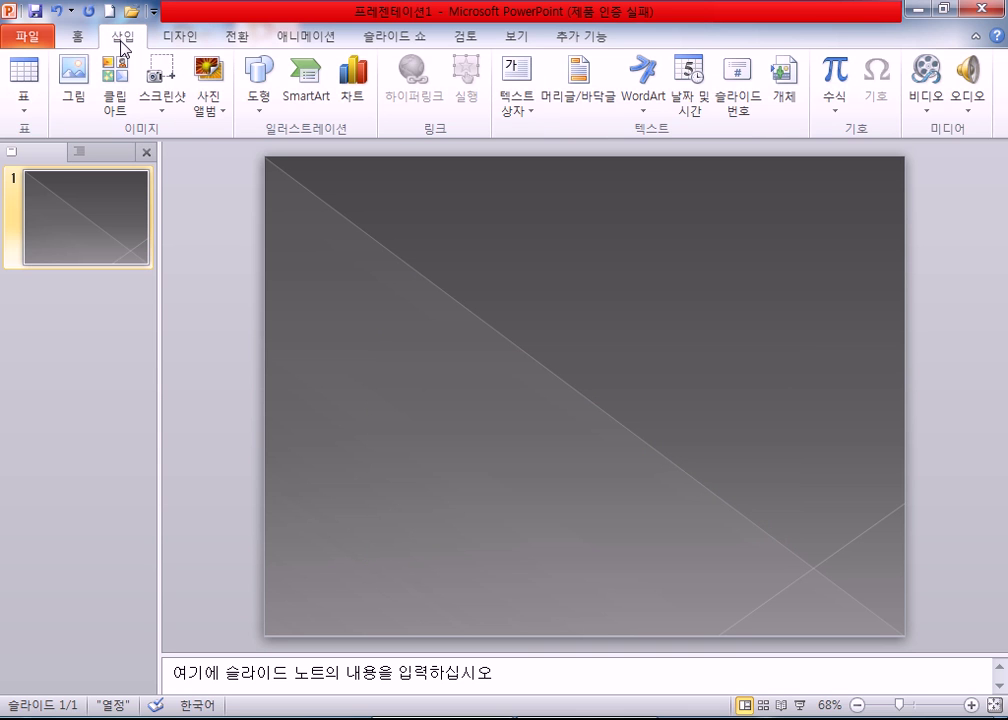
click(259, 93)
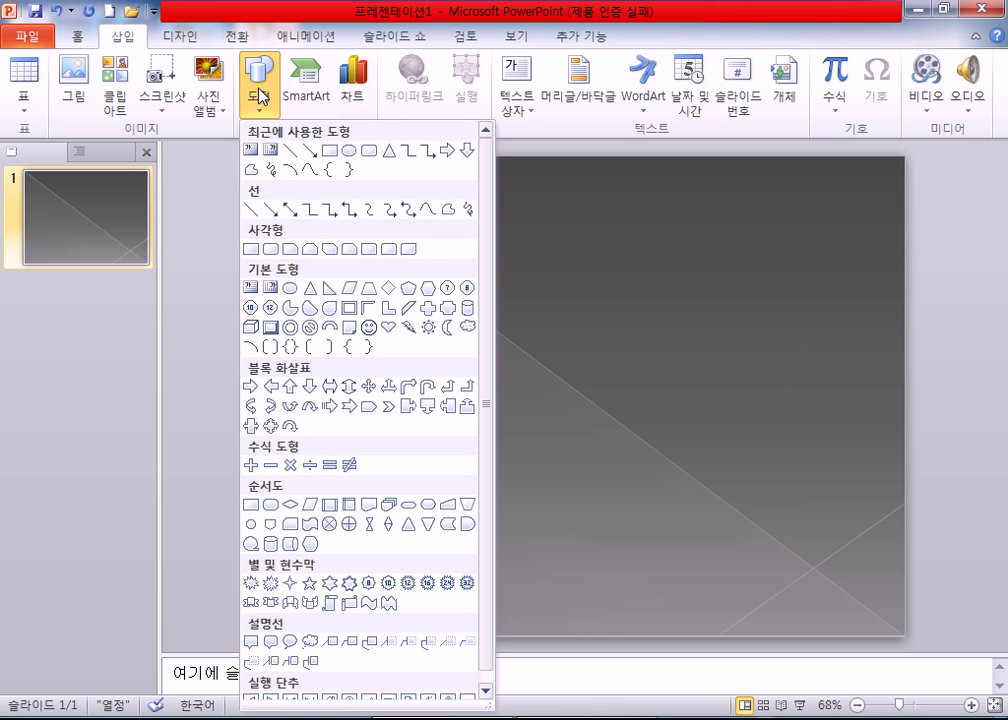
click(270, 258)
mouse_move(326, 346)
mouse_down()
mouse_move(716, 508)
mouse_move(876, 604)
mouse_move(857, 606)
mouse_up()
drag(569, 479, 536, 471)
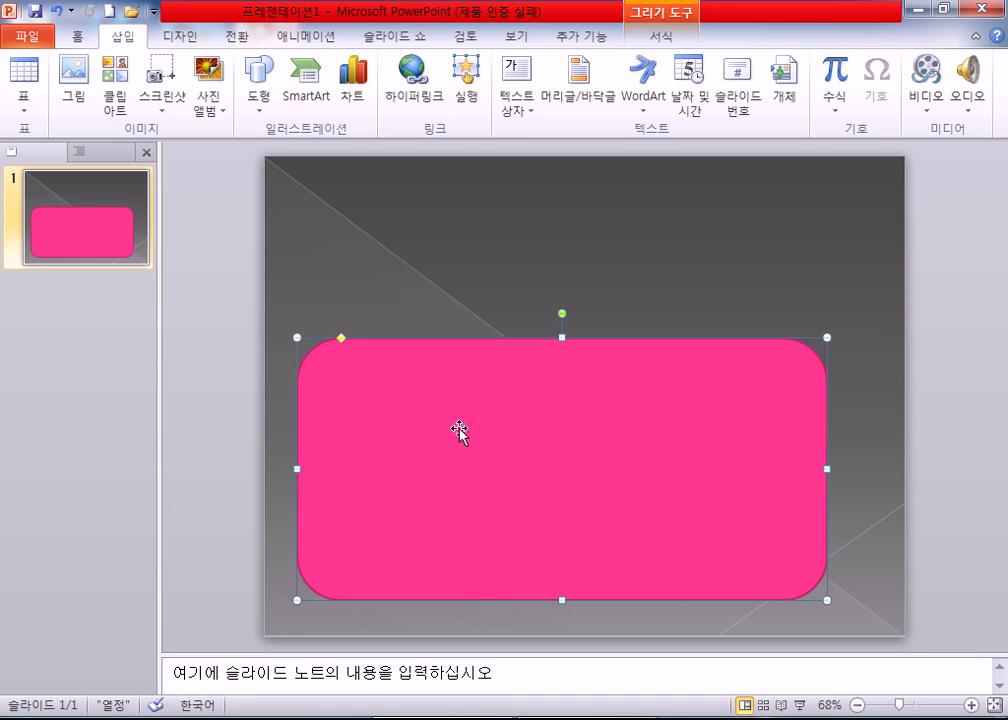
Enlarge the rounded rectangle to about 22.6 cm wide and 10.7 cm high, and reduce its corners to a slight rounding.
drag(829, 469, 868, 470)
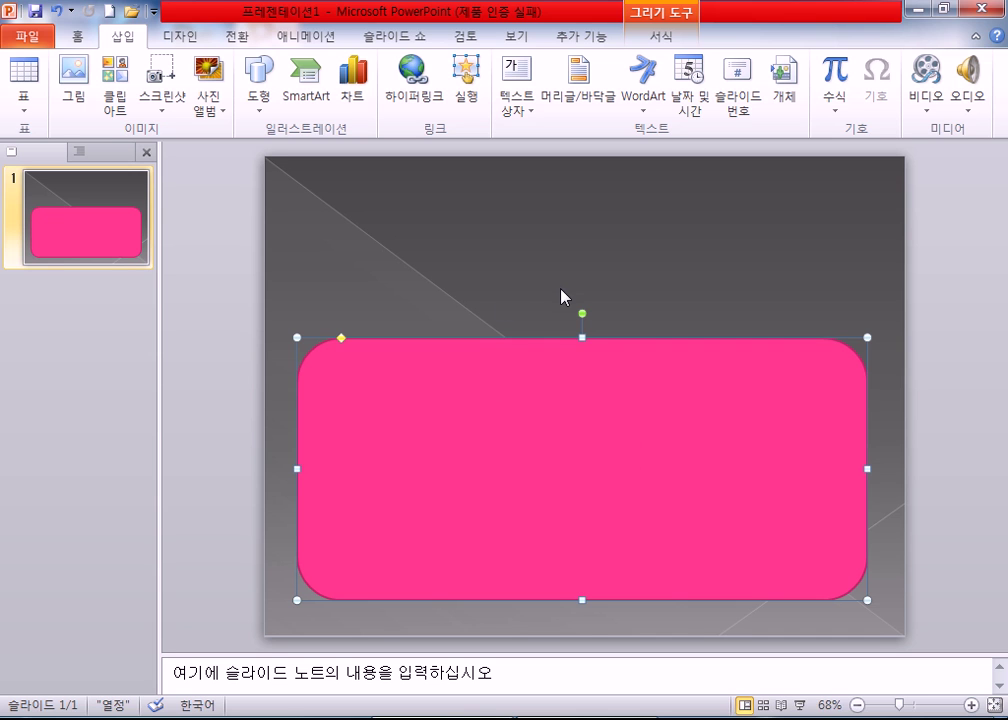
drag(583, 339, 583, 330)
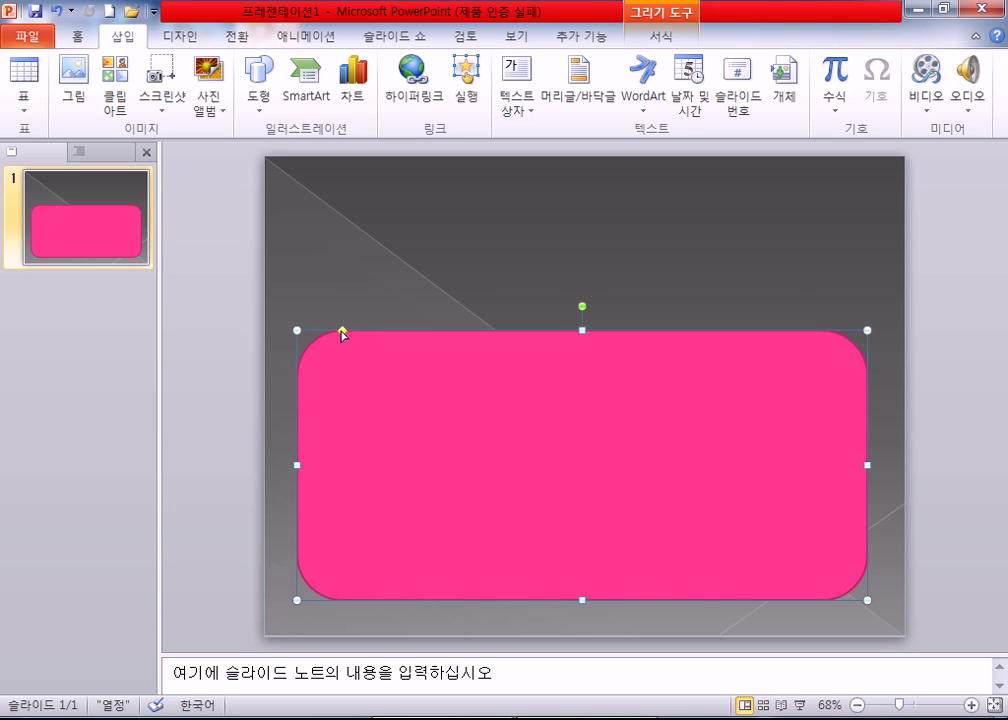
drag(342, 331, 486, 378)
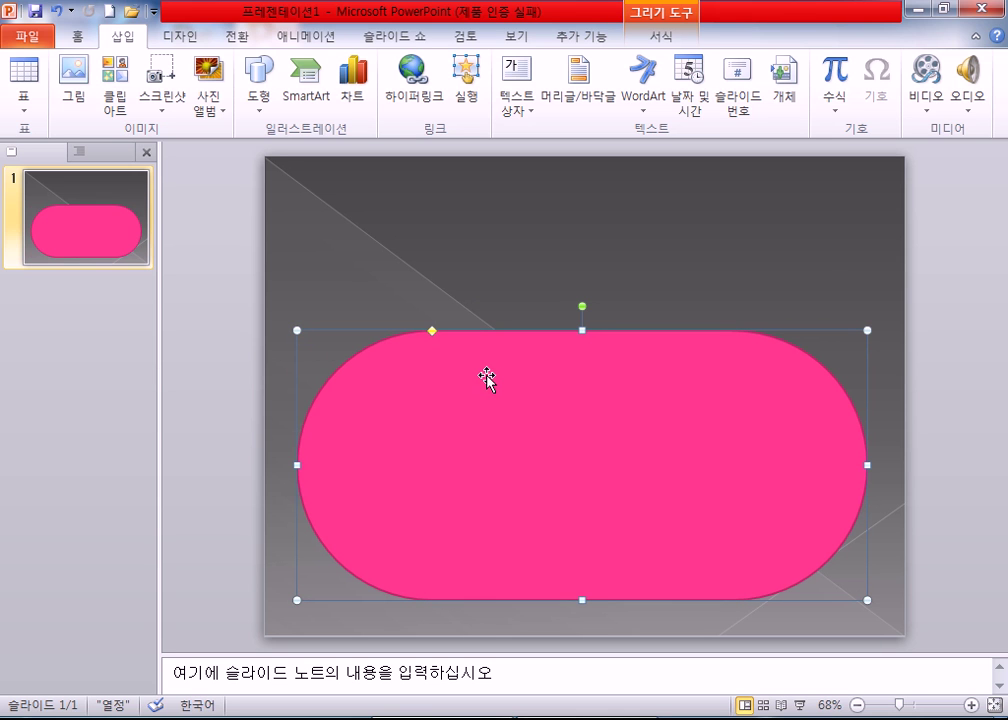
drag(432, 331, 310, 334)
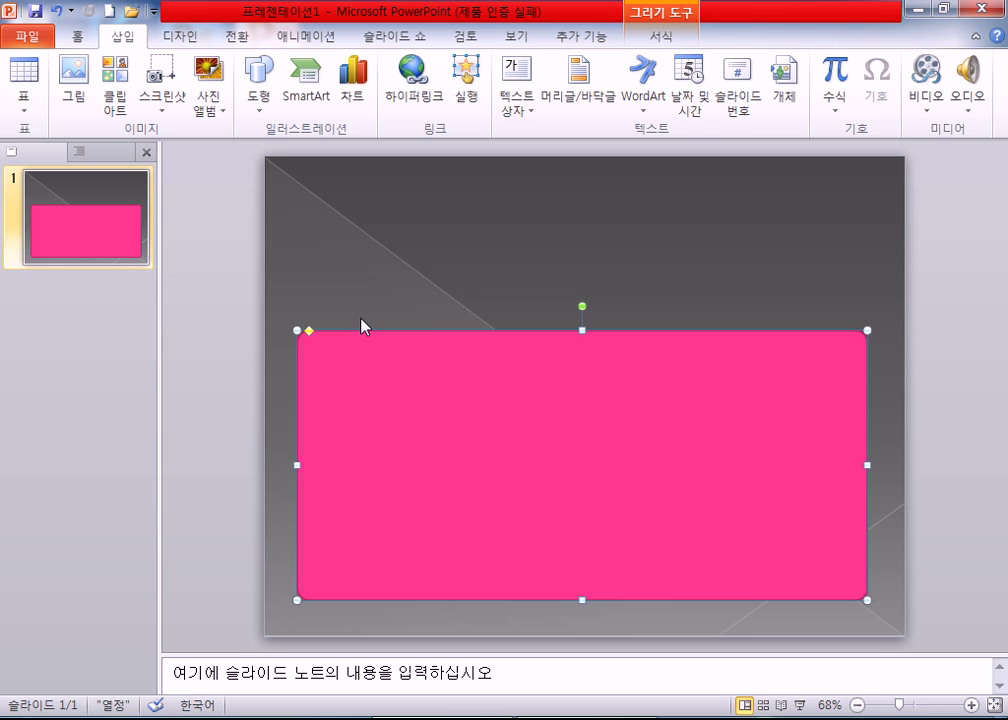
click(472, 243)
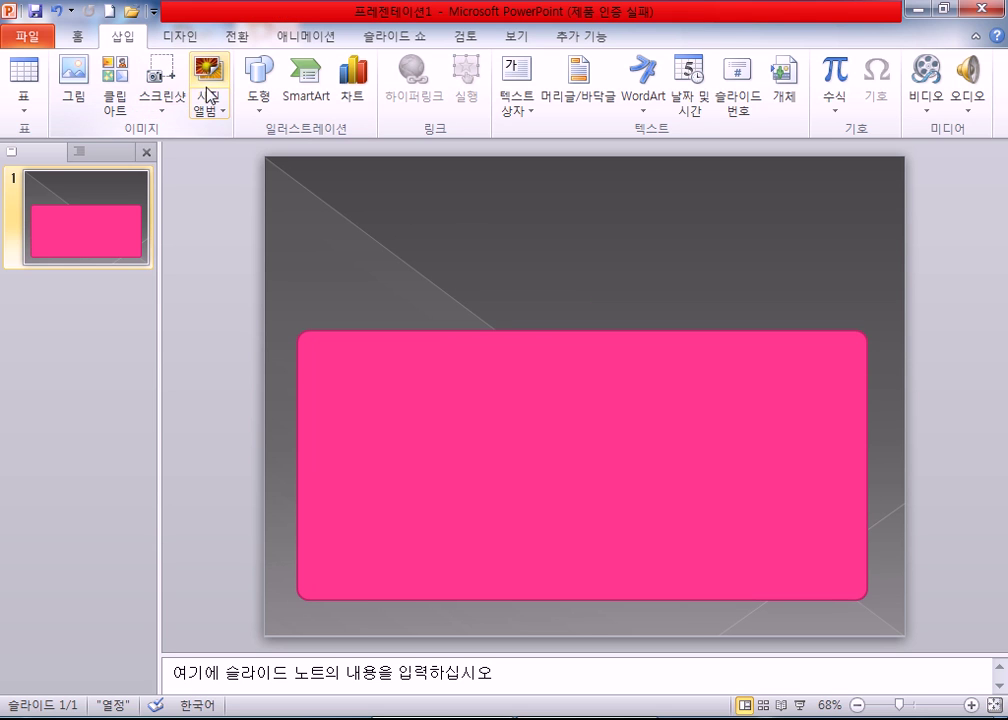
Try the 오렌지, Office 테마 and 고려청자 themes on the slide with the shape, and finish with Office 테마.
click(181, 37)
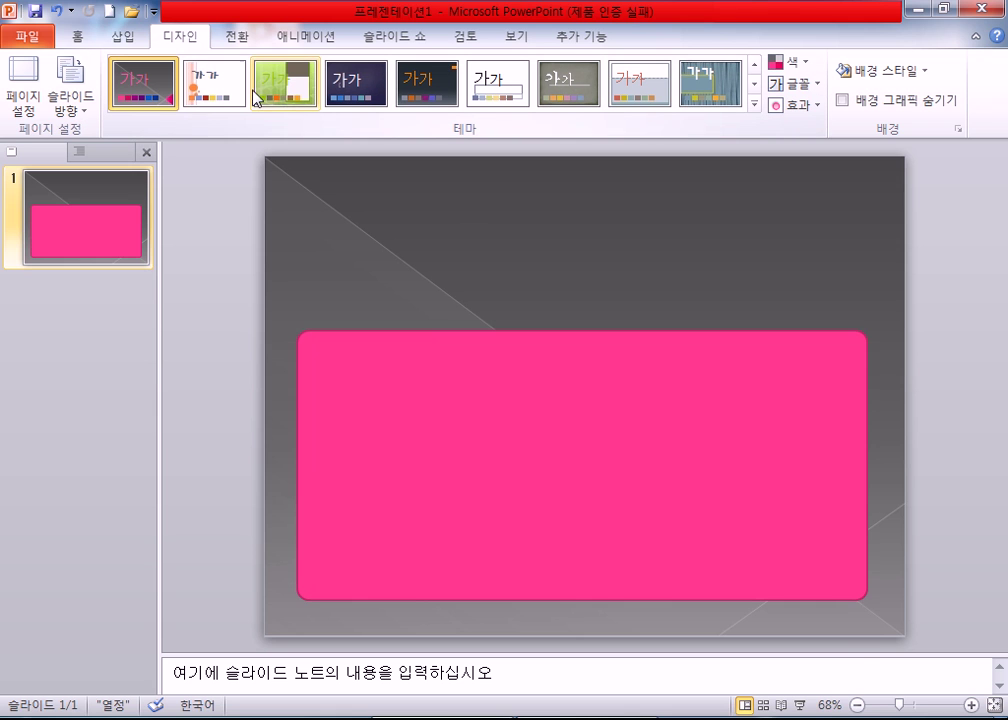
click(214, 82)
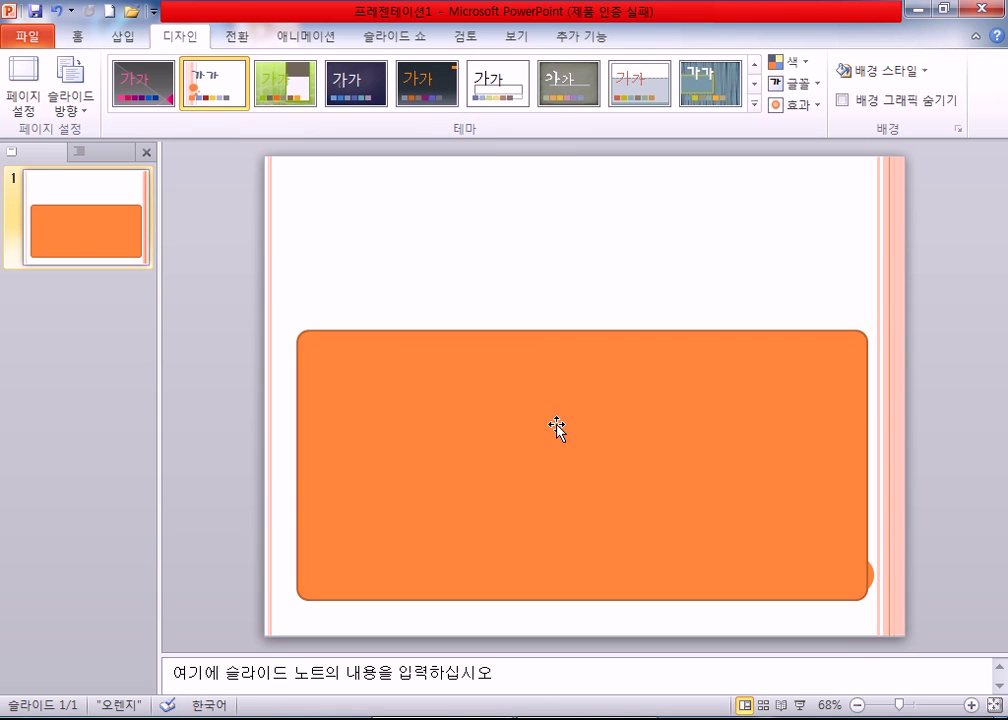
click(755, 105)
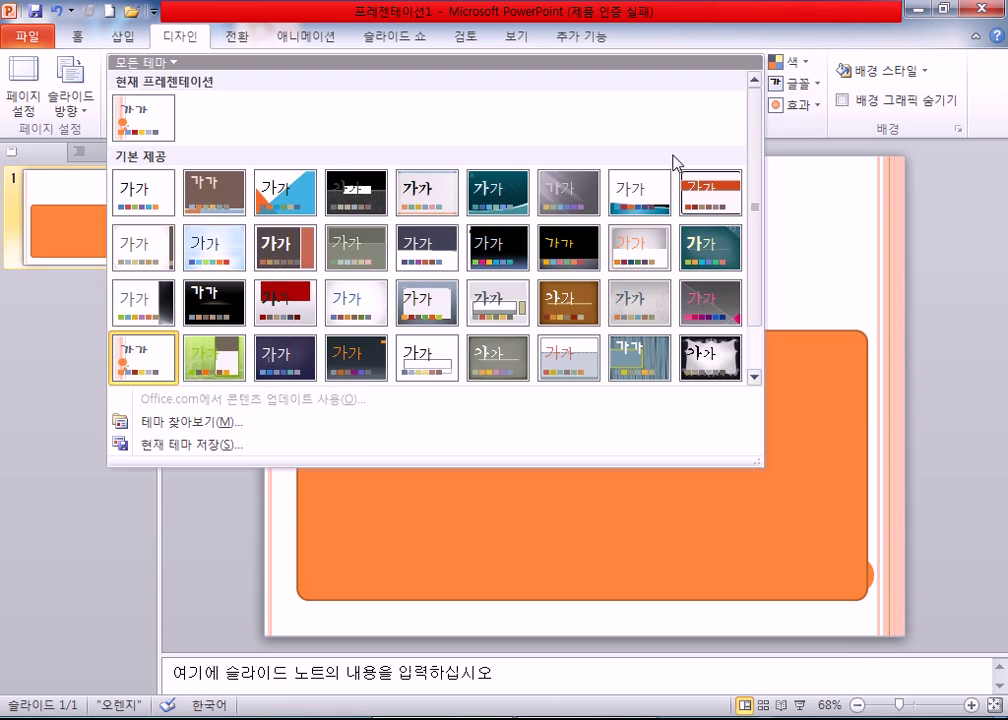
click(140, 192)
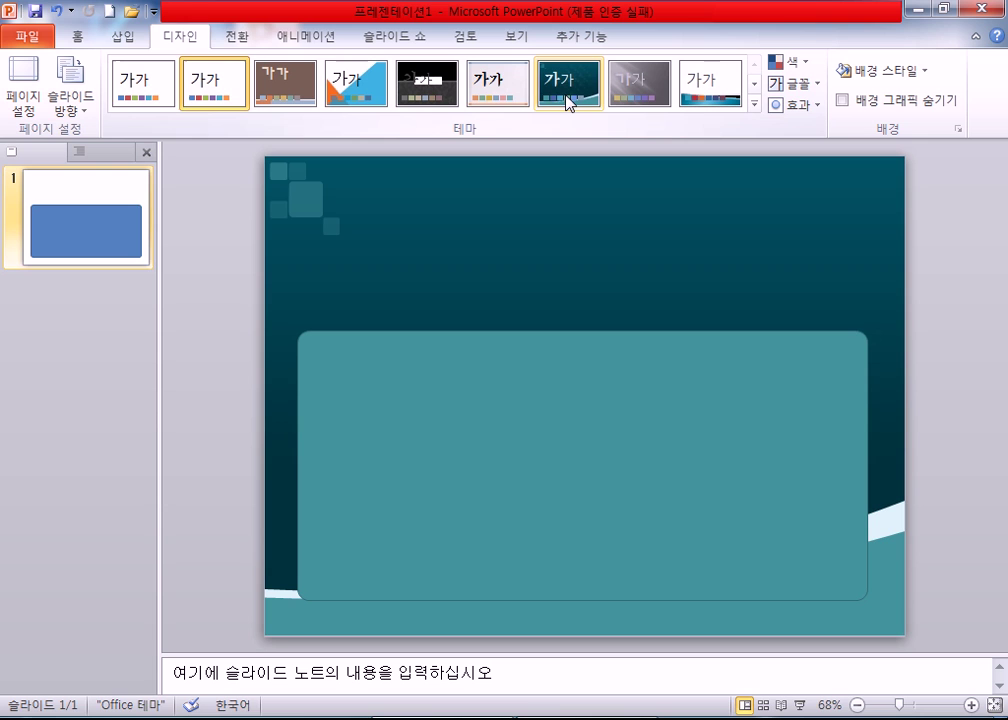
click(566, 97)
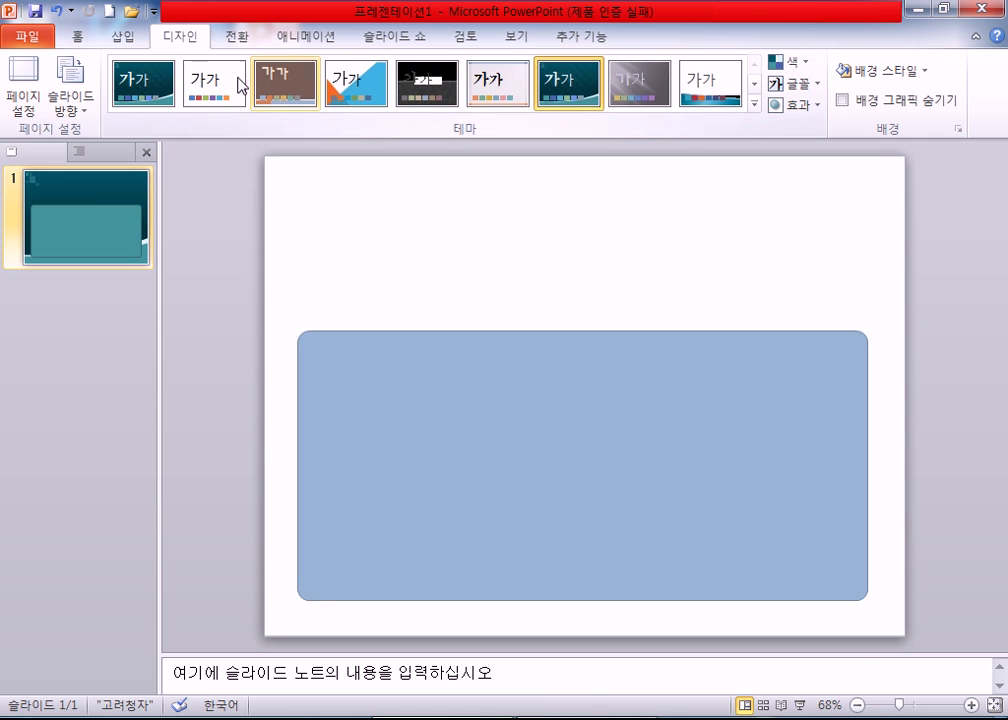
click(238, 83)
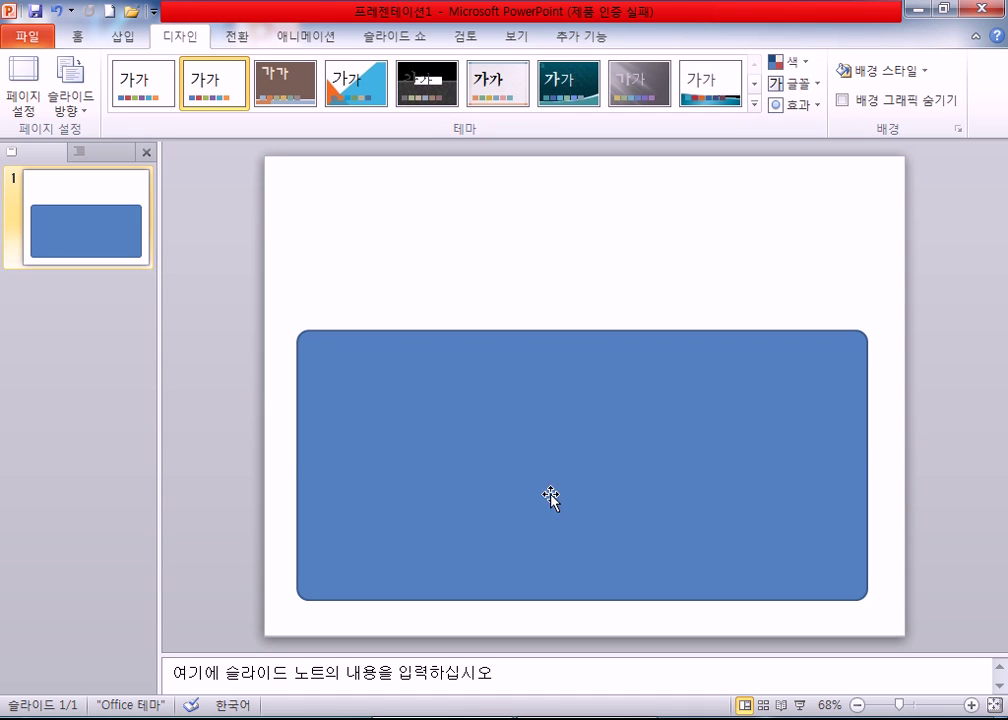
click(509, 493)
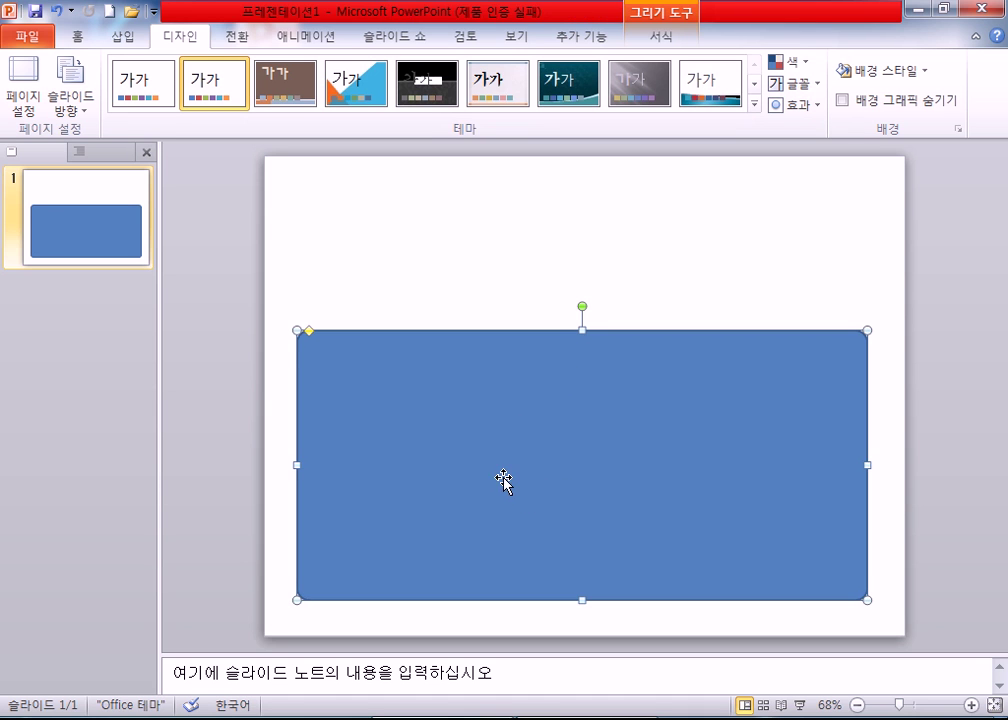
double_click(503, 481)
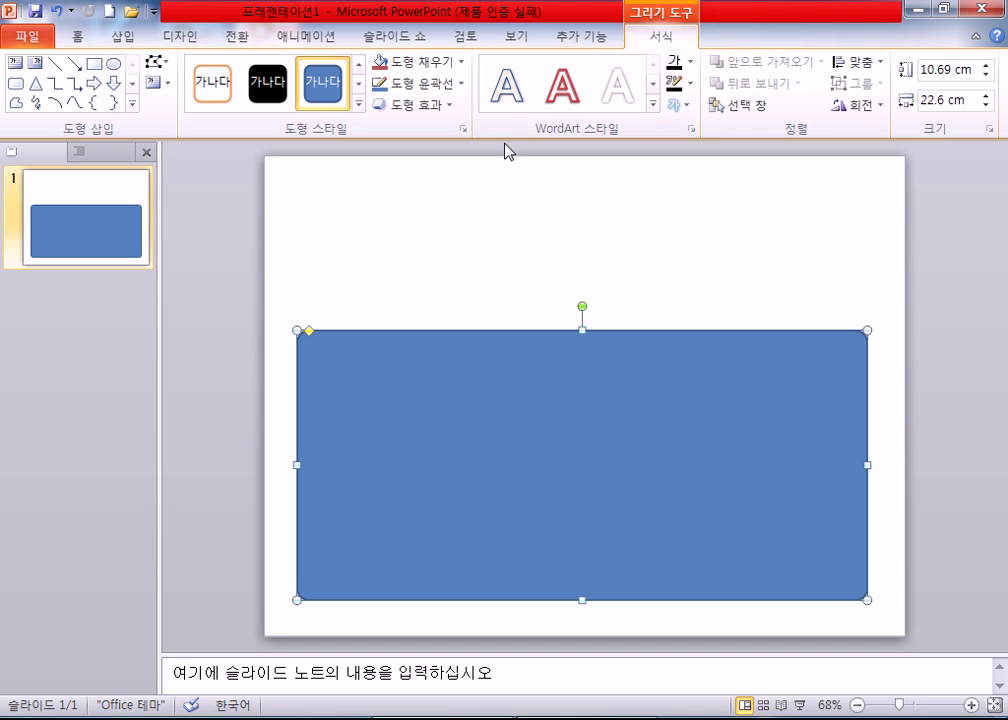
click(393, 239)
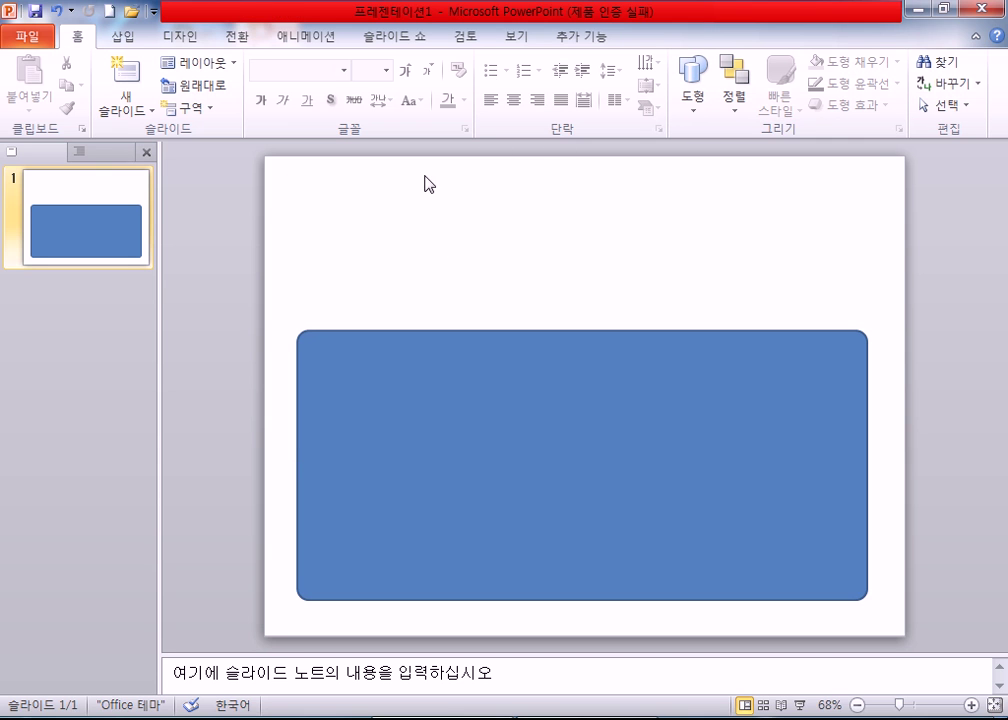
click(531, 40)
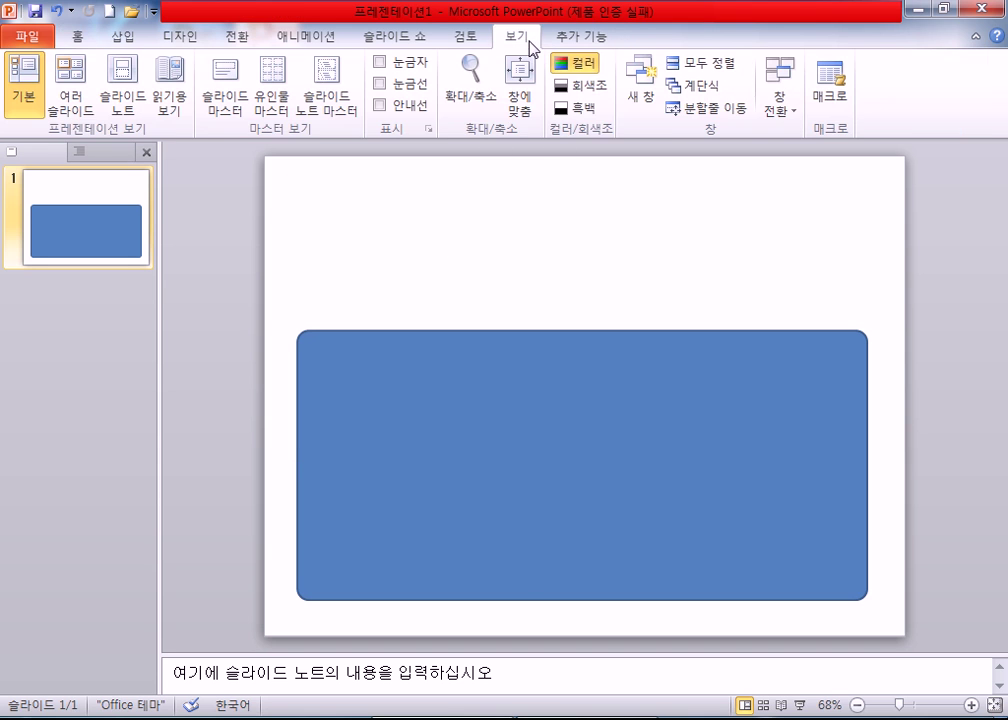
Edit the rounded rectangle's points, curving its left and right edges slightly inward at about mid-height.
click(455, 385)
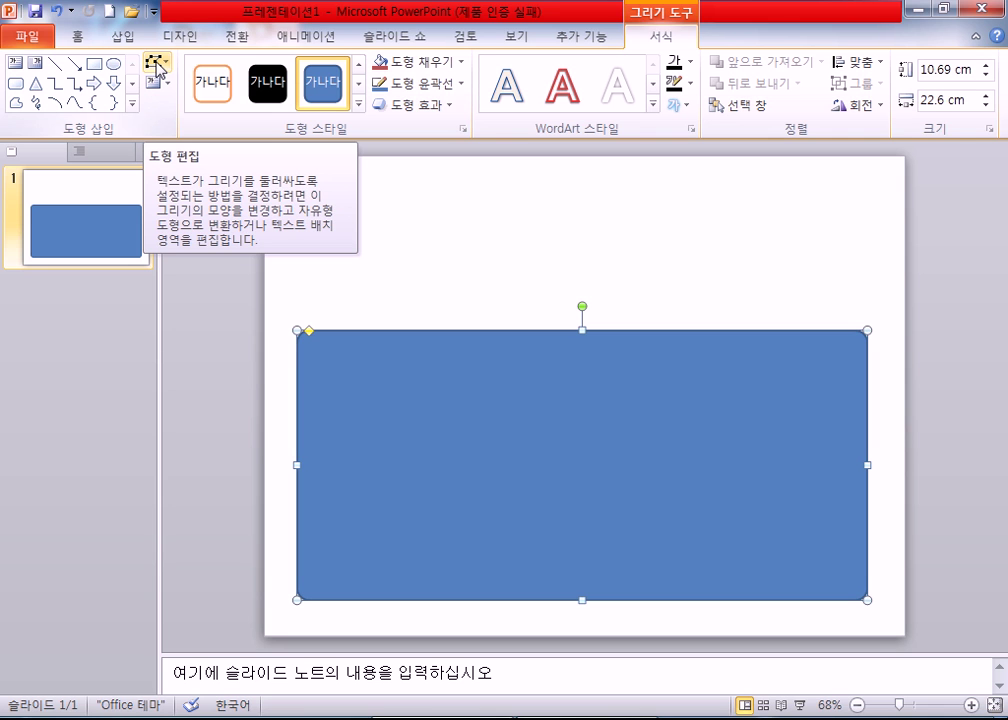
click(156, 66)
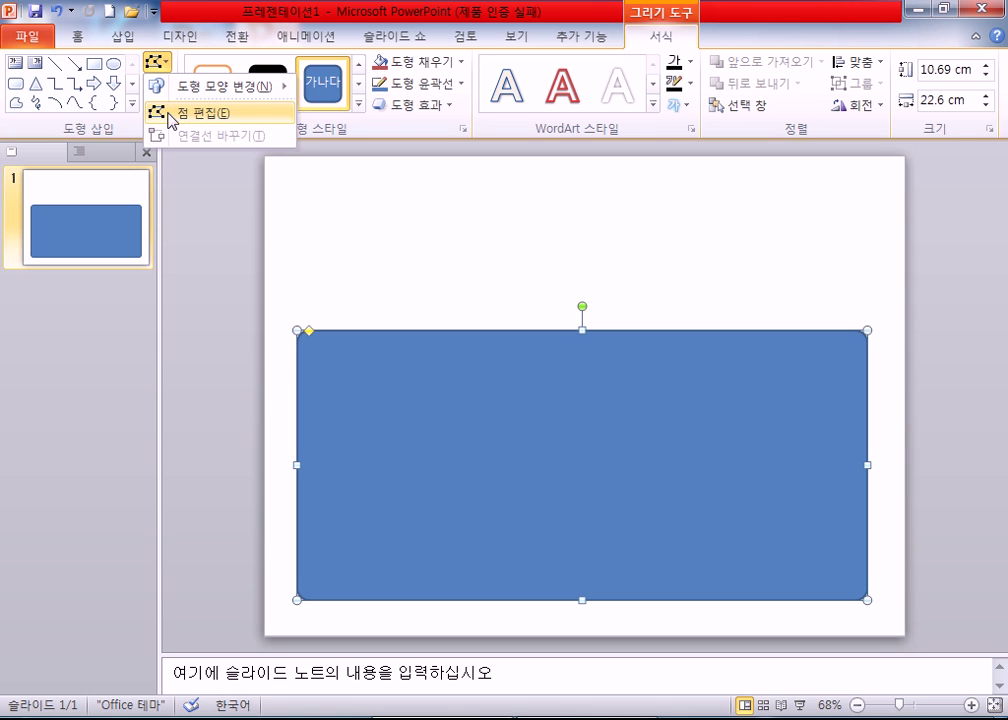
click(218, 114)
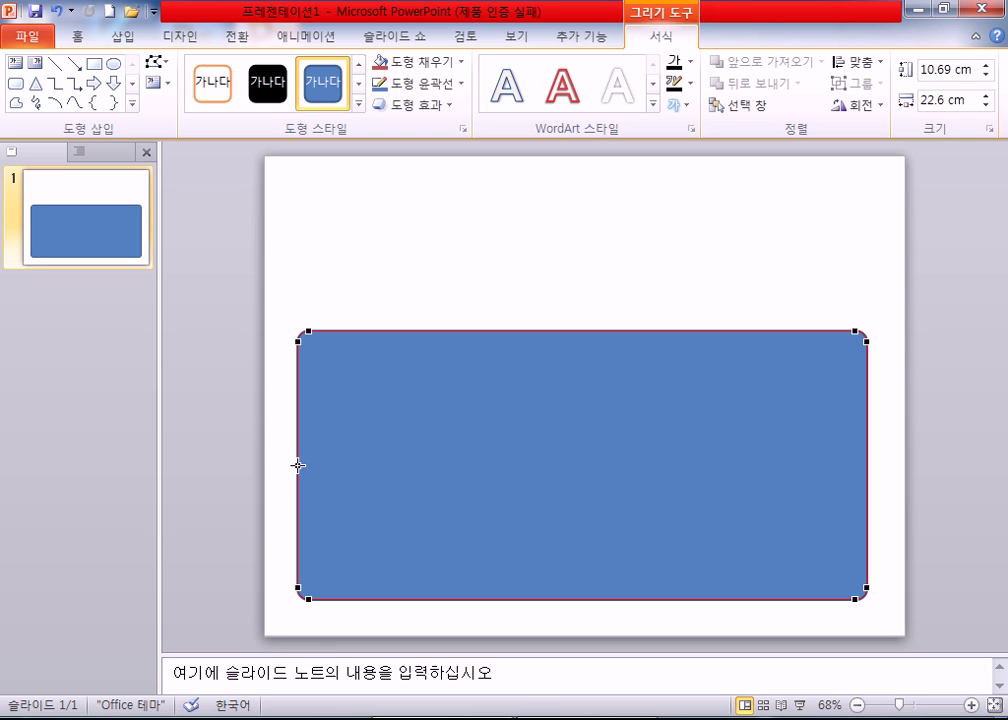
drag(297, 466, 324, 465)
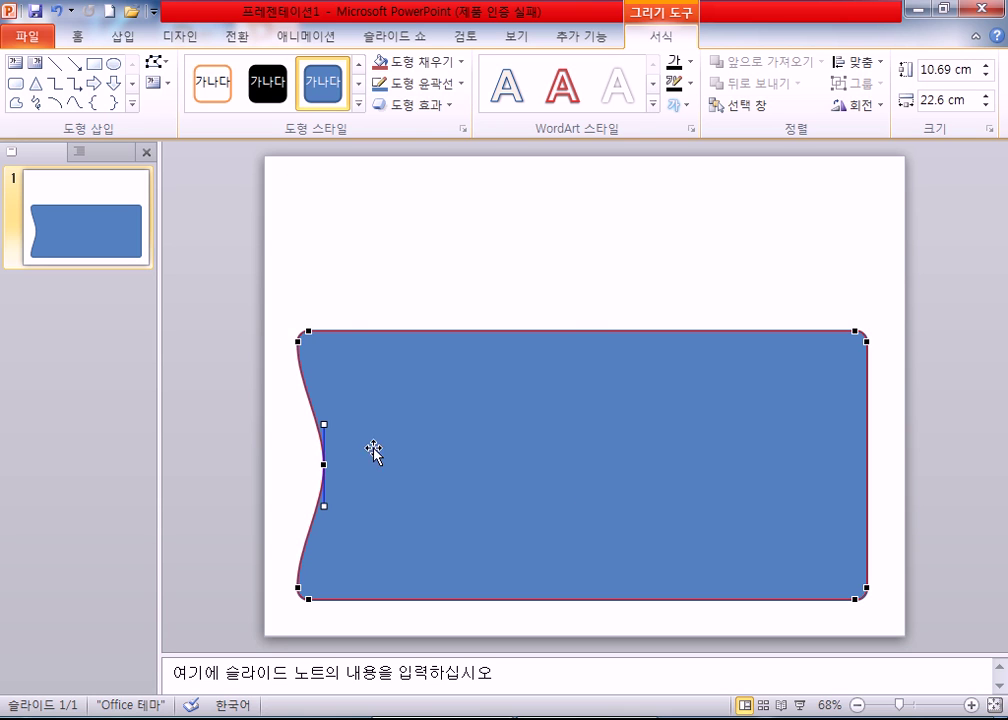
drag(325, 463, 308, 464)
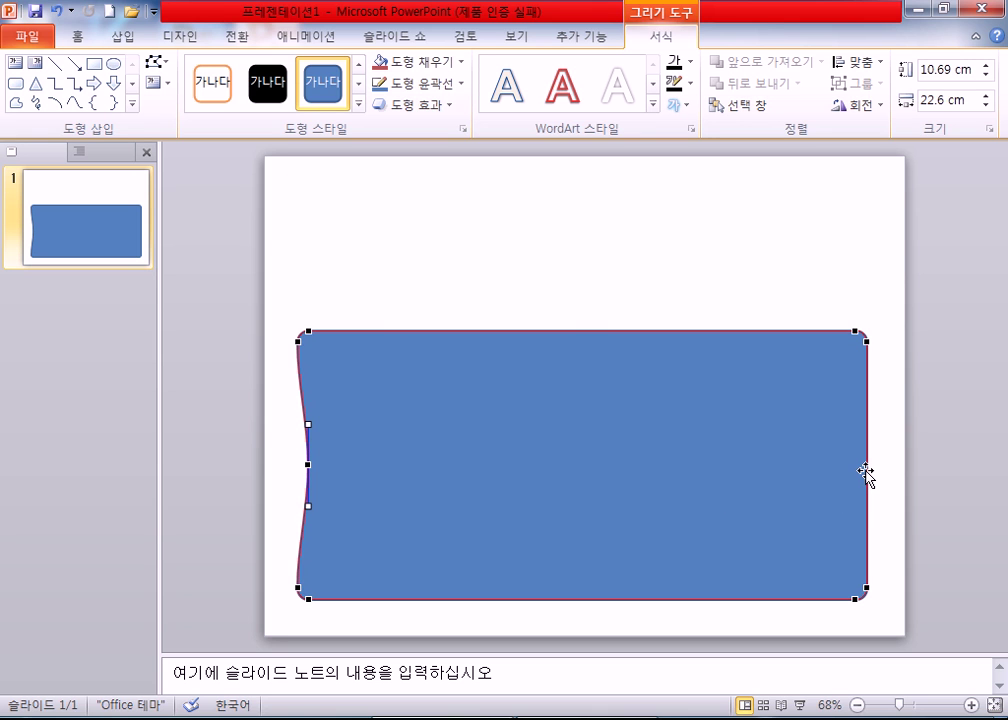
drag(865, 474, 853, 477)
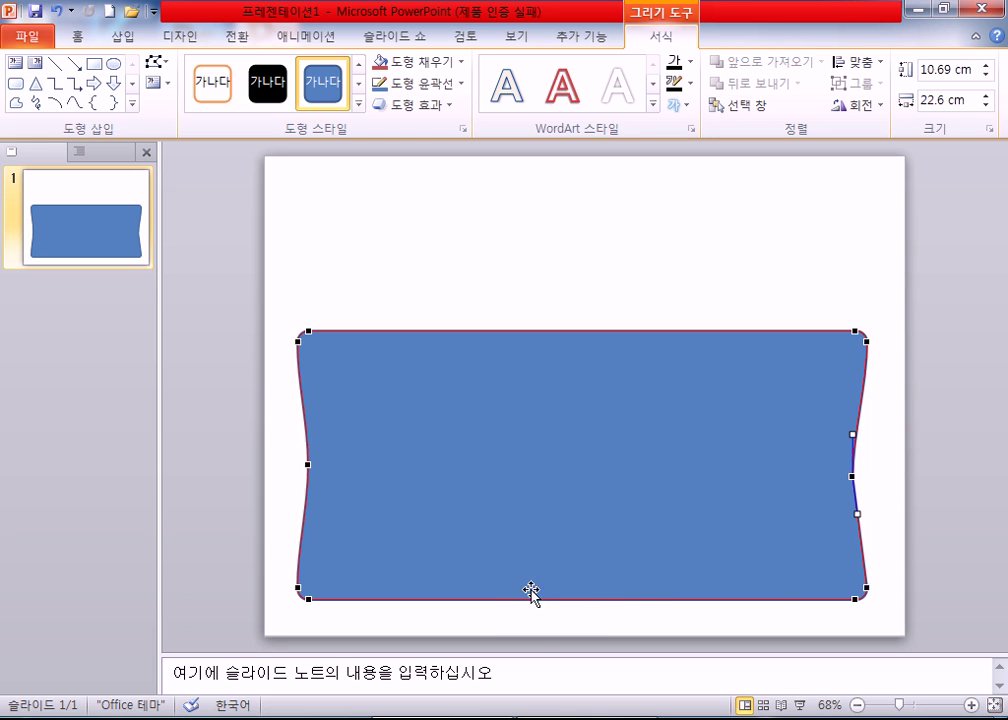
Try to curve the rectangle's bottom edge inward by adding a middle point and adjusting its position and handles.
drag(487, 598, 573, 526)
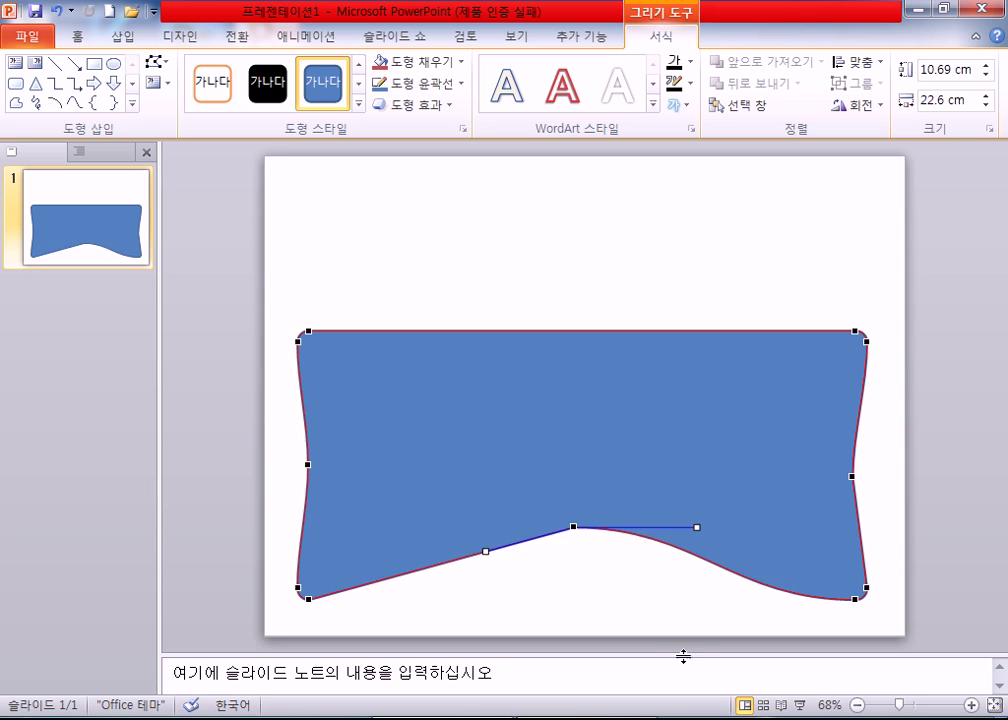
drag(697, 530, 691, 464)
drag(484, 551, 485, 483)
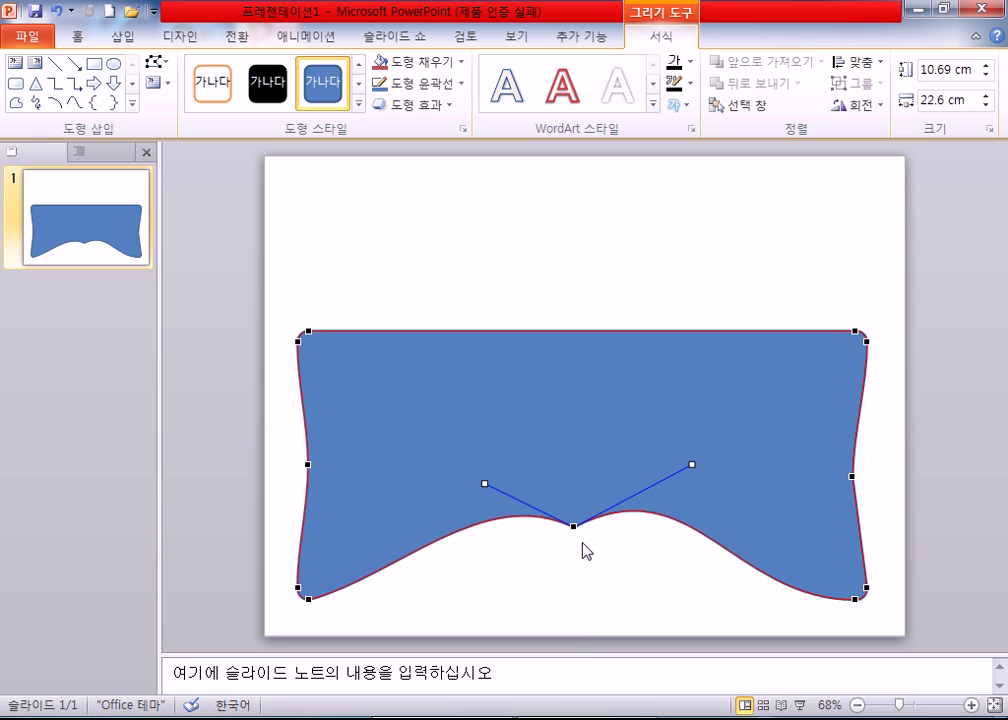
drag(576, 525, 570, 587)
drag(688, 527, 711, 596)
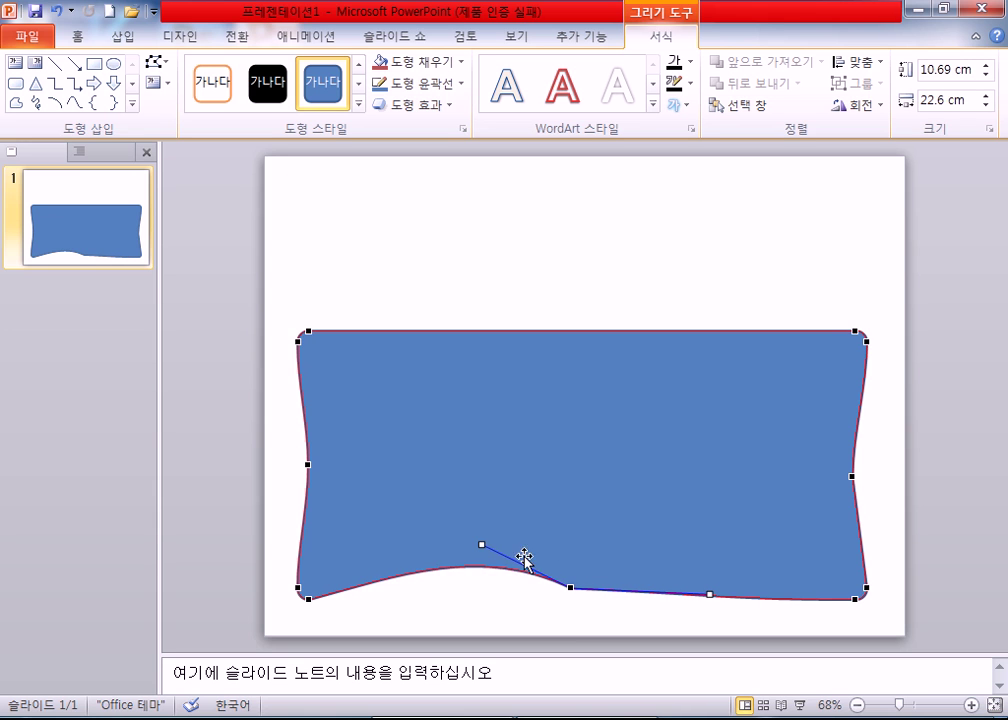
drag(484, 546, 474, 588)
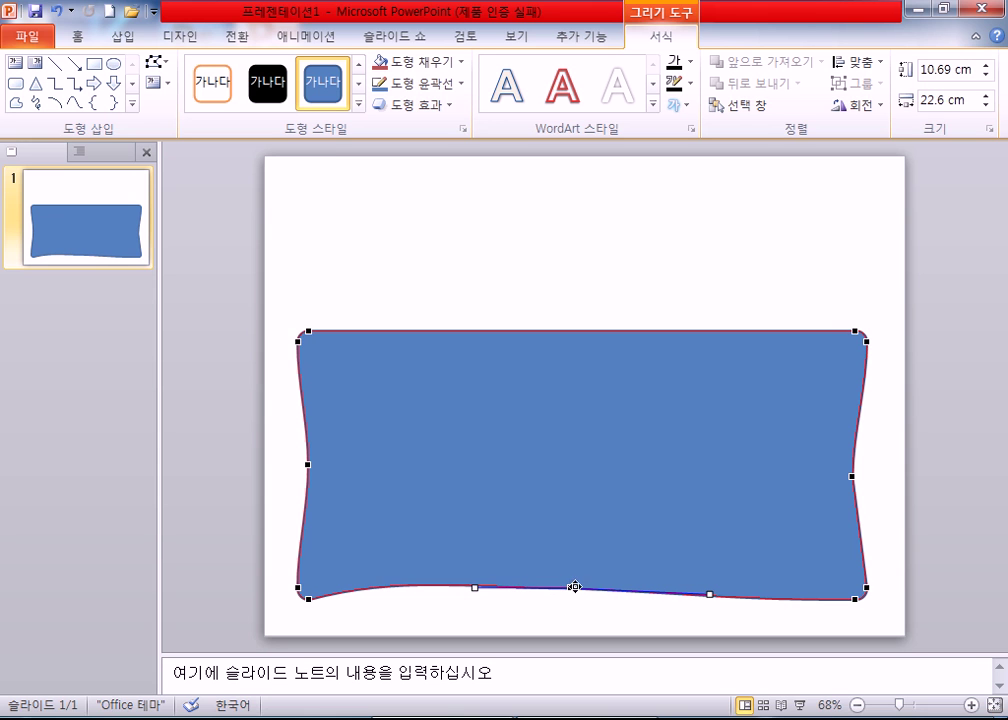
mouse_move(568, 588)
mouse_down()
mouse_move(553, 587)
mouse_move(553, 610)
mouse_move(568, 589)
mouse_up()
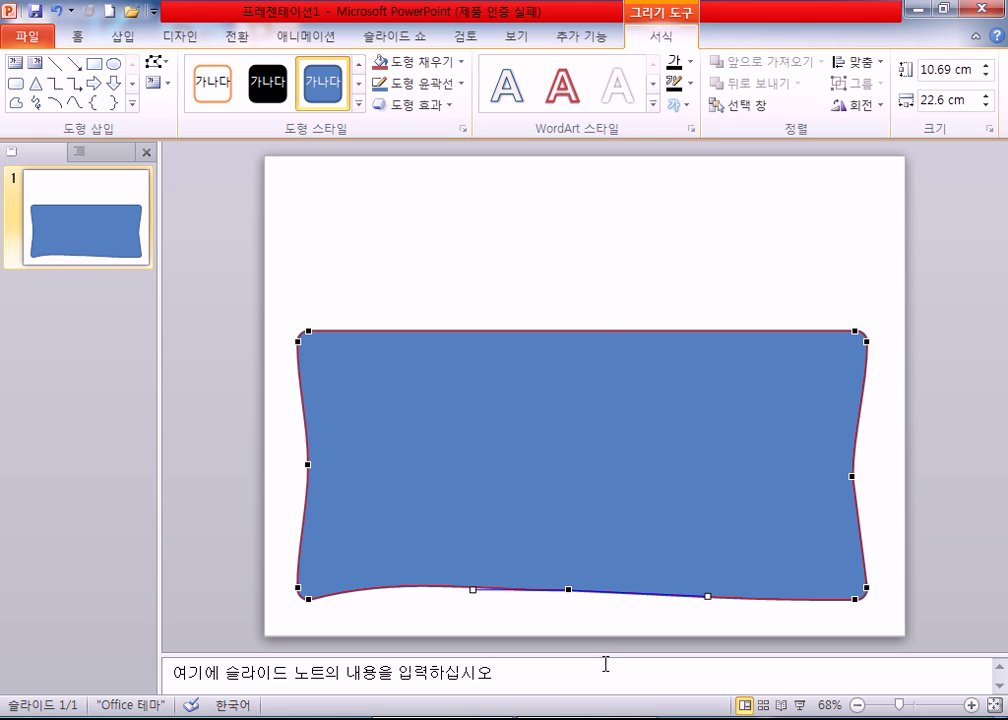
click(598, 300)
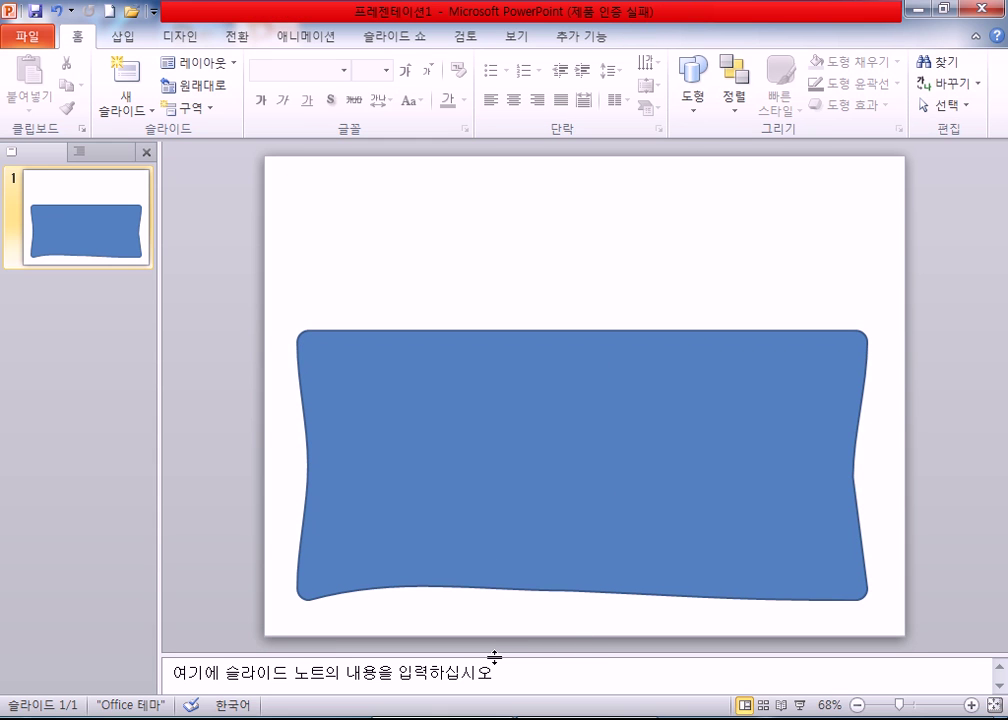
key(Tab)
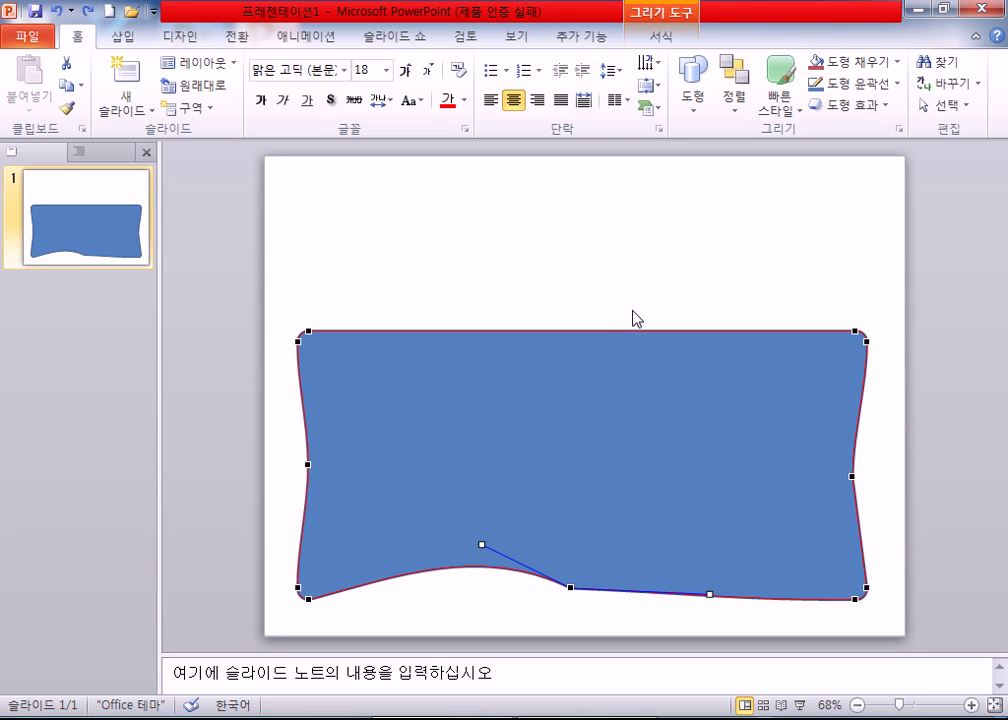
Undo the bottom-edge point edits and leave point editing.
key(ctrl+z)
key(ctrl+z)
key(ctrl+z)
key(ctrl+z)
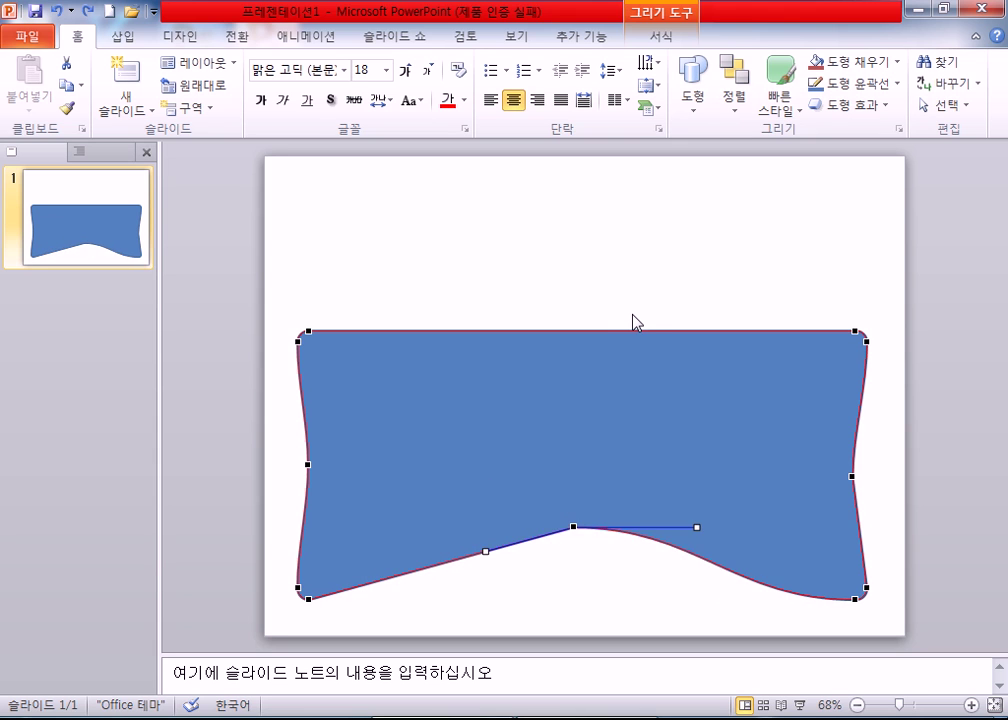
key(ctrl+z)
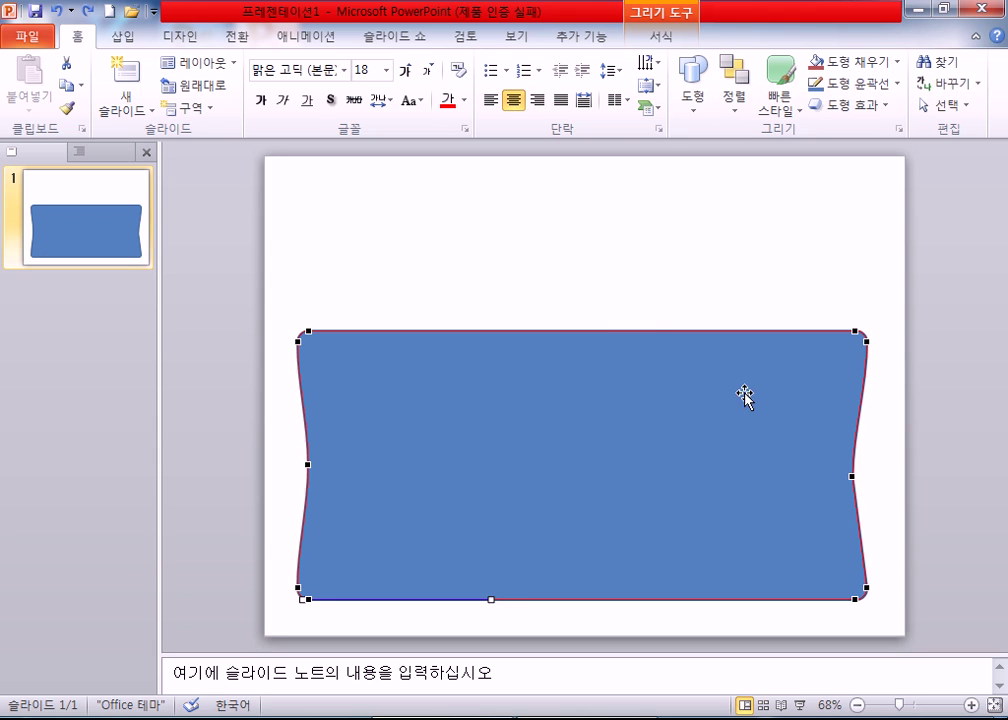
click(632, 252)
Edit the rectangle's points again, raising the middle of the bottom edge slightly and levelling its handle for a shallow symmetric curve.
click(535, 487)
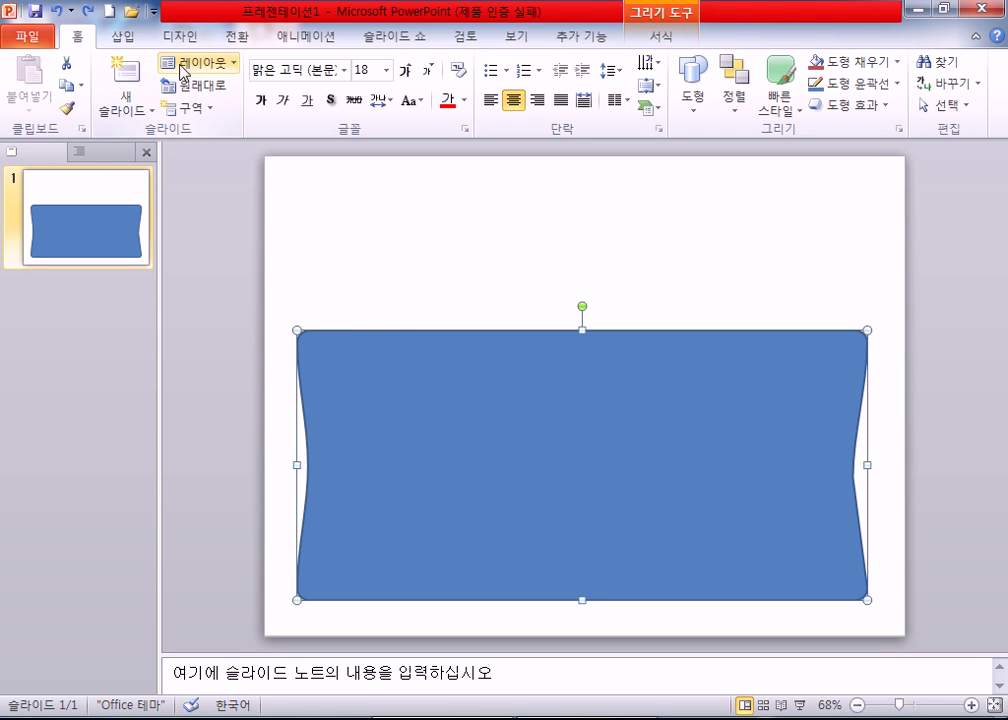
click(661, 42)
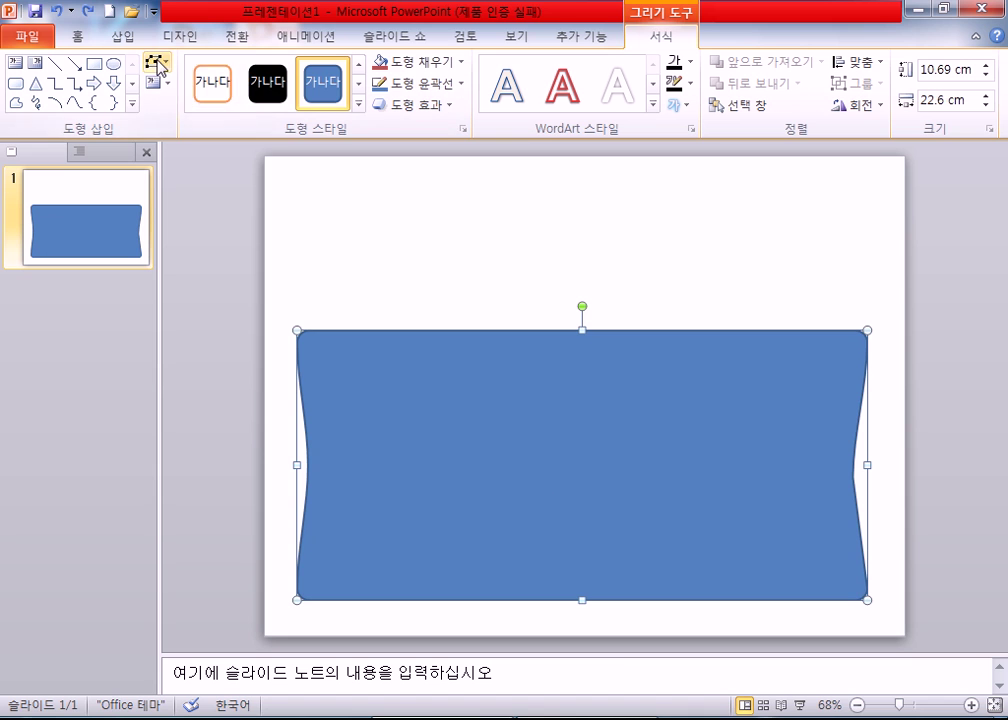
click(157, 67)
click(198, 110)
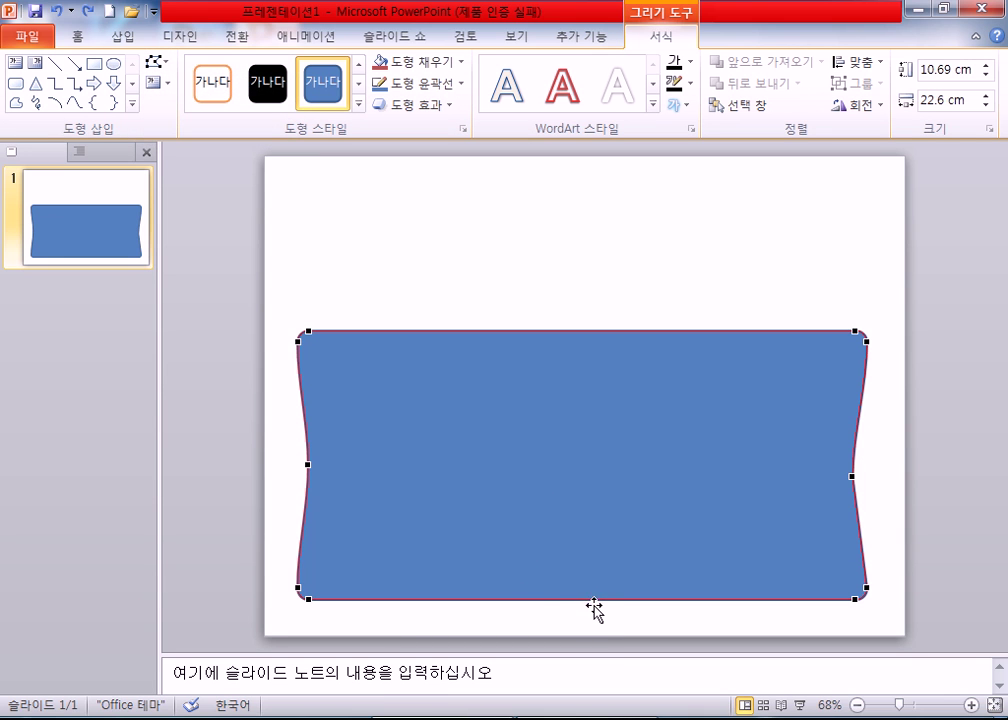
mouse_move(588, 597)
mouse_down()
mouse_move(553, 578)
mouse_move(542, 542)
mouse_move(629, 496)
mouse_move(630, 554)
mouse_move(500, 475)
mouse_move(626, 414)
mouse_move(569, 438)
mouse_move(477, 423)
mouse_move(574, 475)
mouse_move(576, 580)
mouse_move(592, 588)
mouse_up()
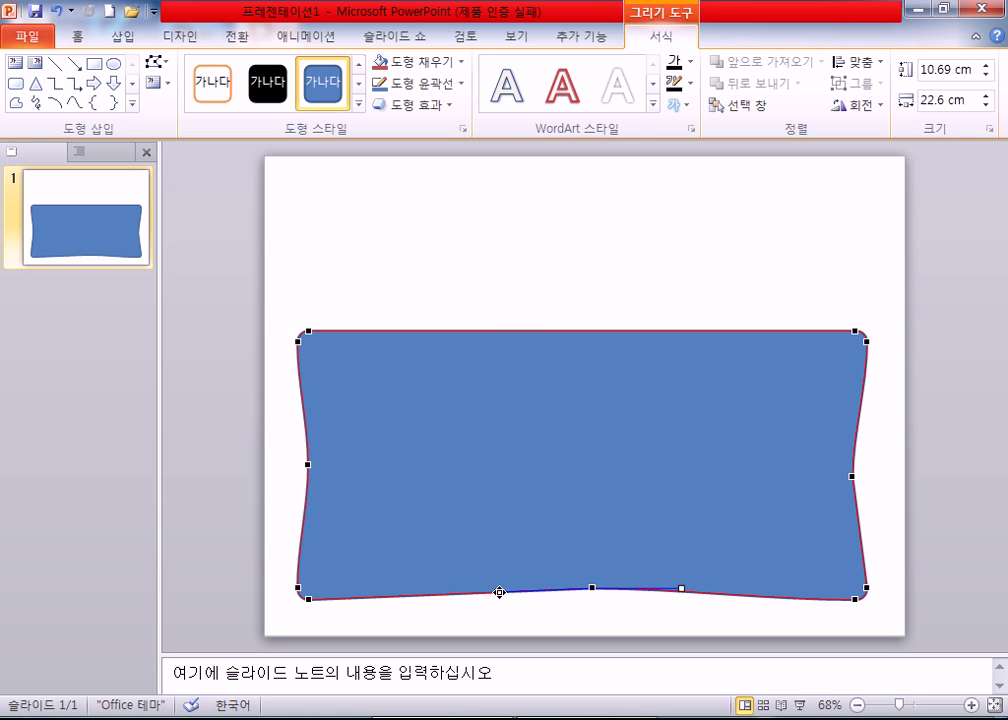
drag(499, 592, 498, 589)
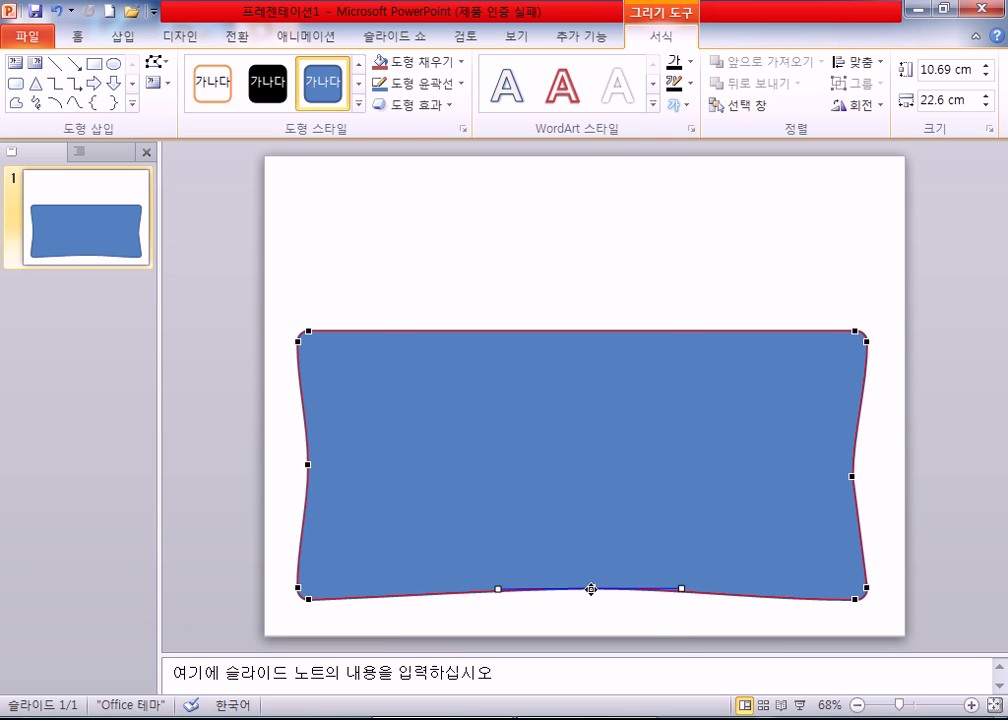
click(593, 631)
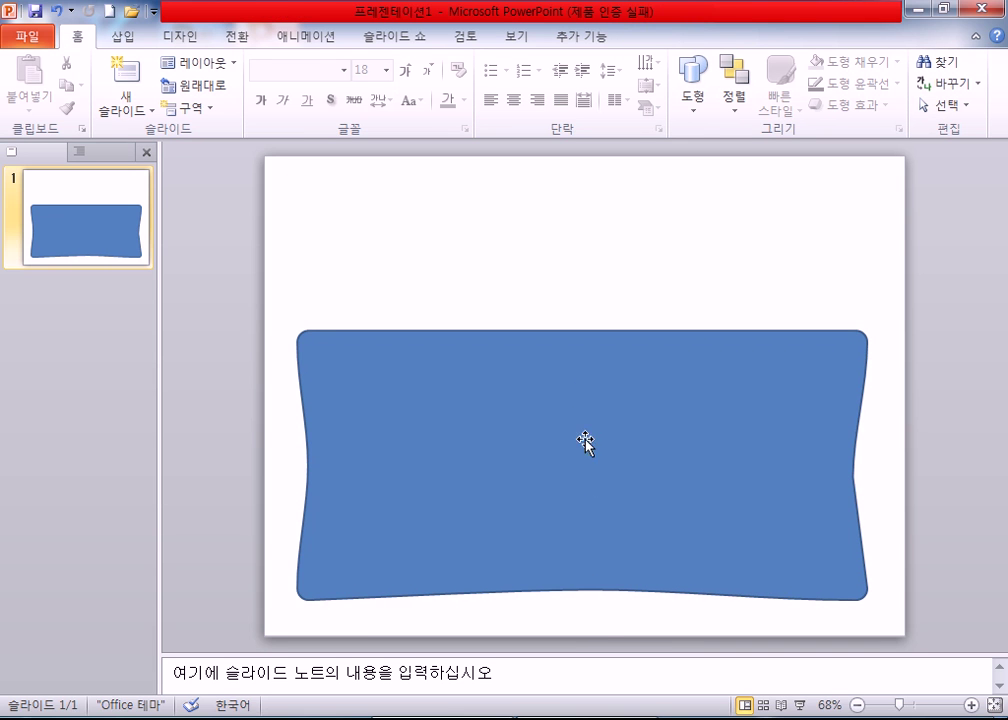
Edit the rectangle's points to move the middle point of the right edge slightly outward and smooth its curve.
click(580, 392)
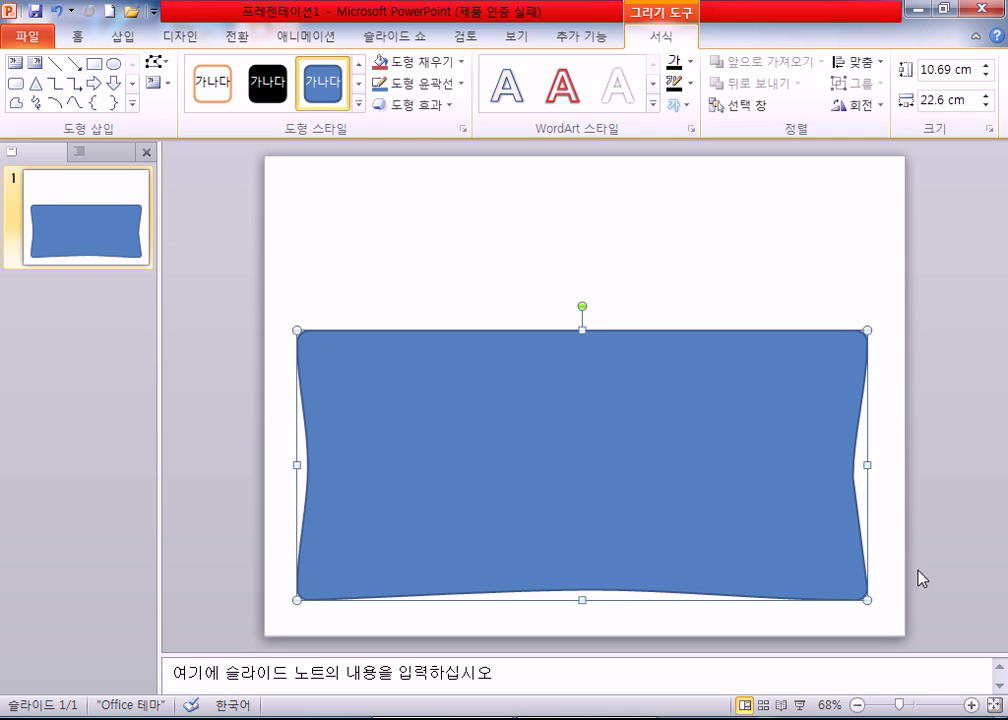
click(163, 68)
click(180, 110)
click(849, 475)
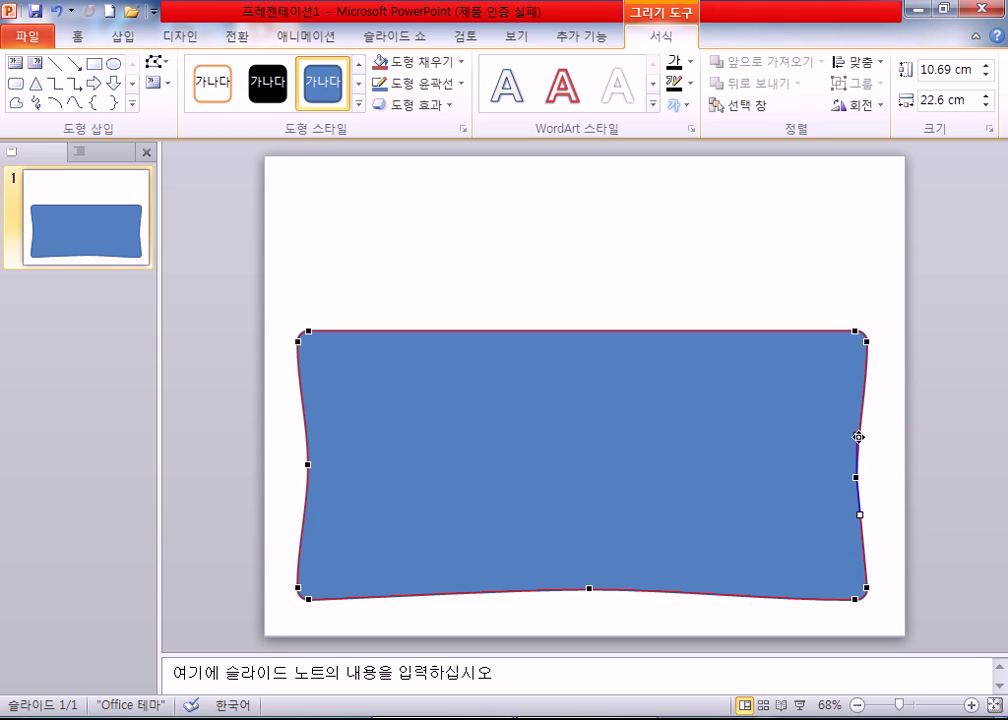
mouse_move(855, 477)
mouse_down()
mouse_move(867, 477)
mouse_move(857, 478)
mouse_up()
click(648, 279)
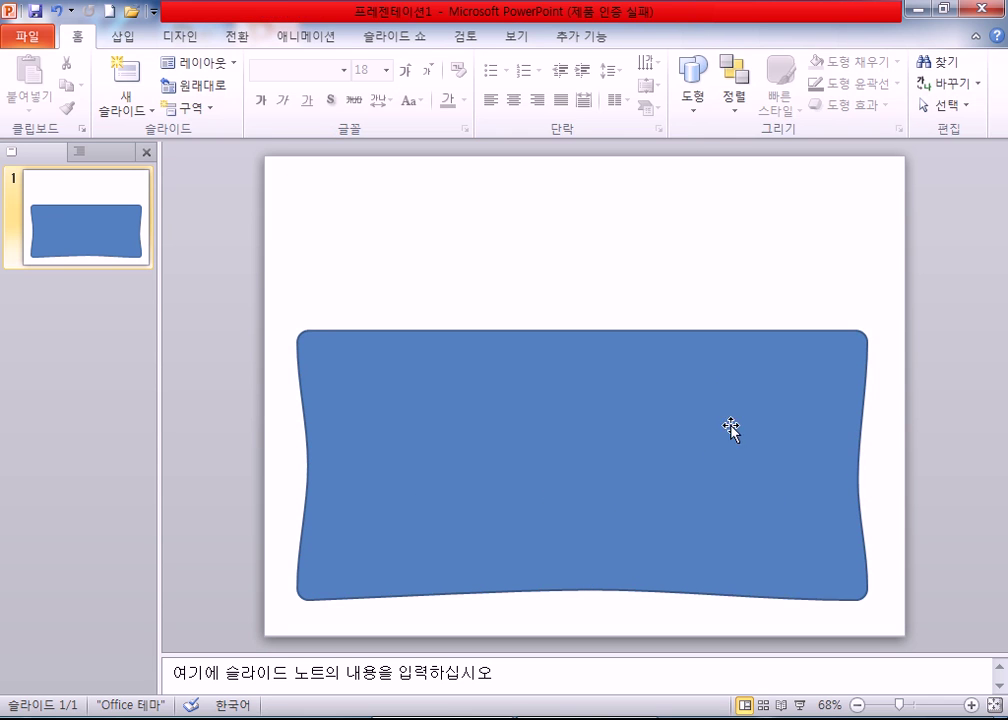
Resize the shape horizontally, narrowing it to 8 cm and widening it again to a final width of about 22.8 cm.
click(729, 459)
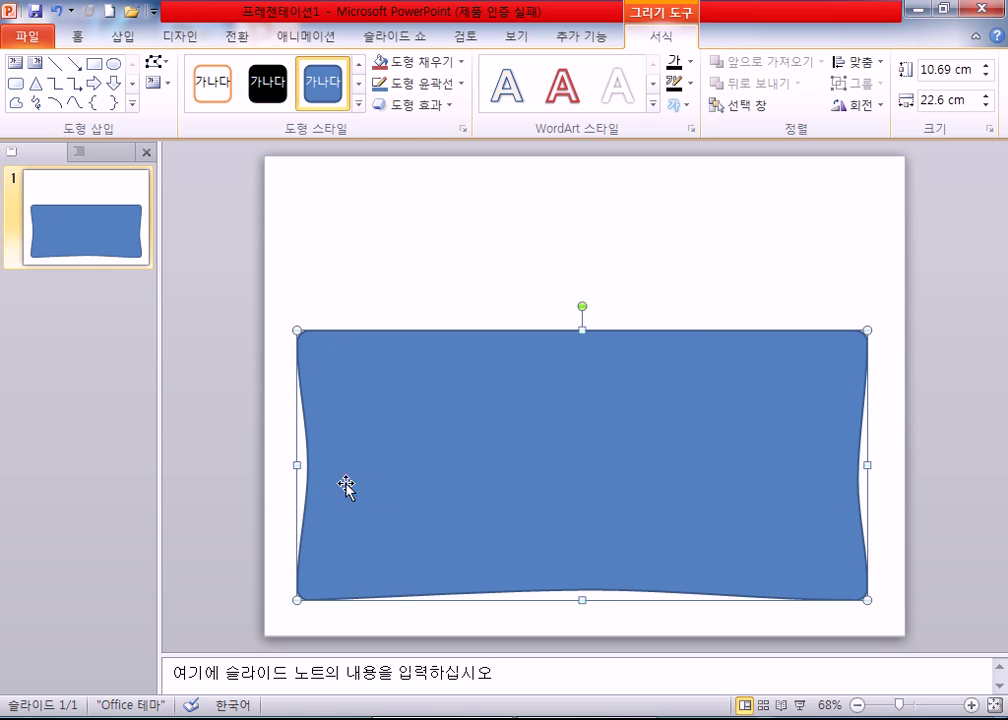
drag(293, 466, 665, 465)
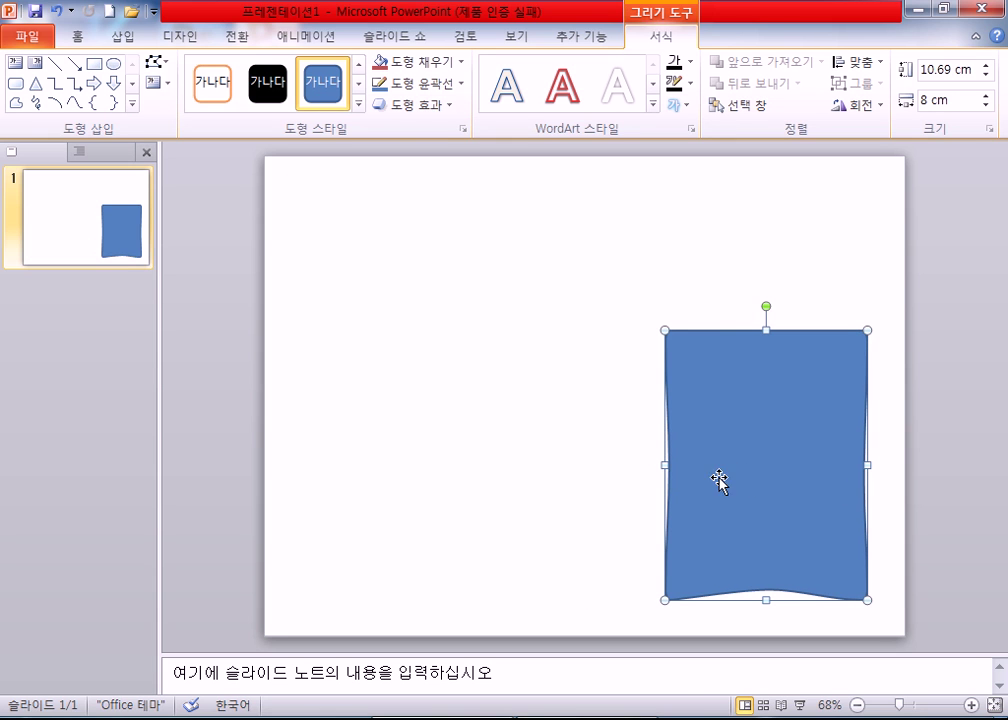
drag(662, 466, 287, 471)
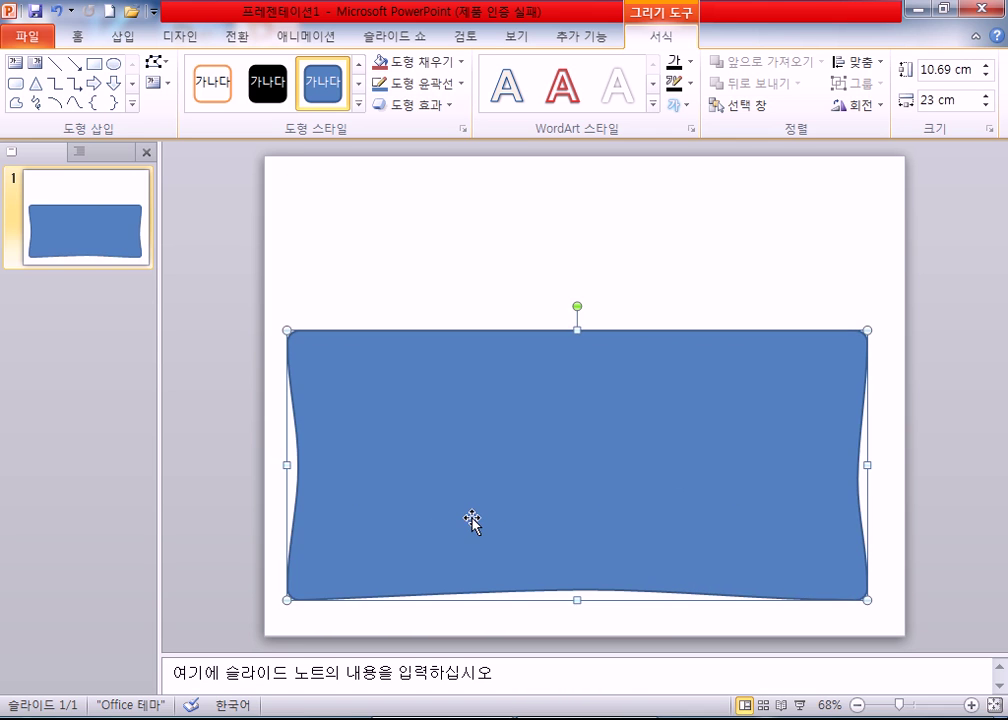
drag(287, 465, 297, 466)
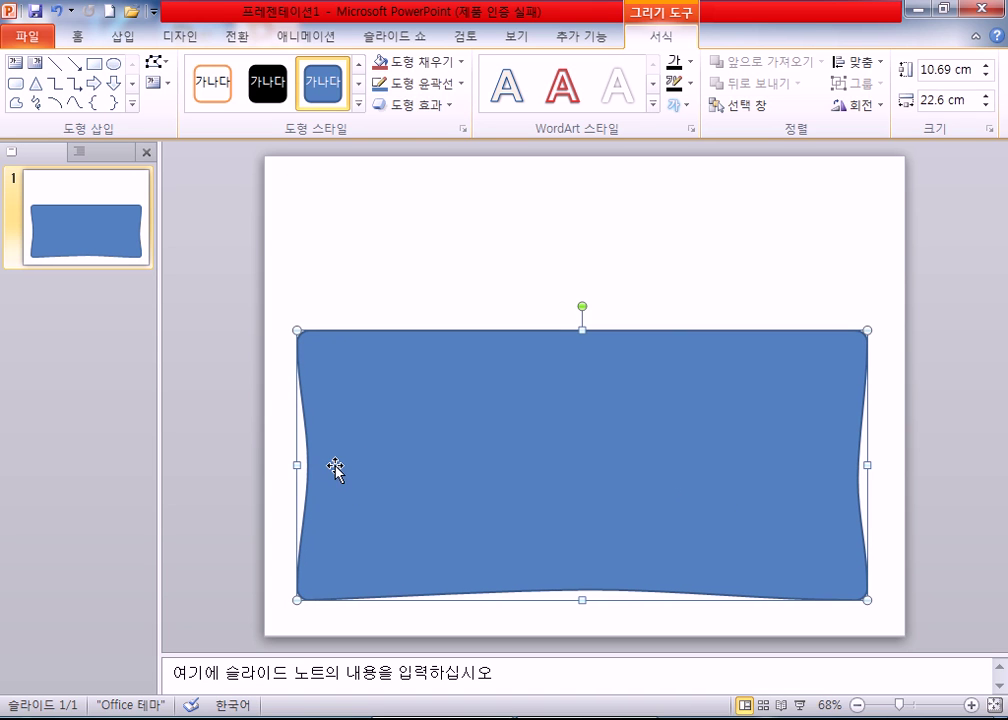
drag(867, 468, 873, 463)
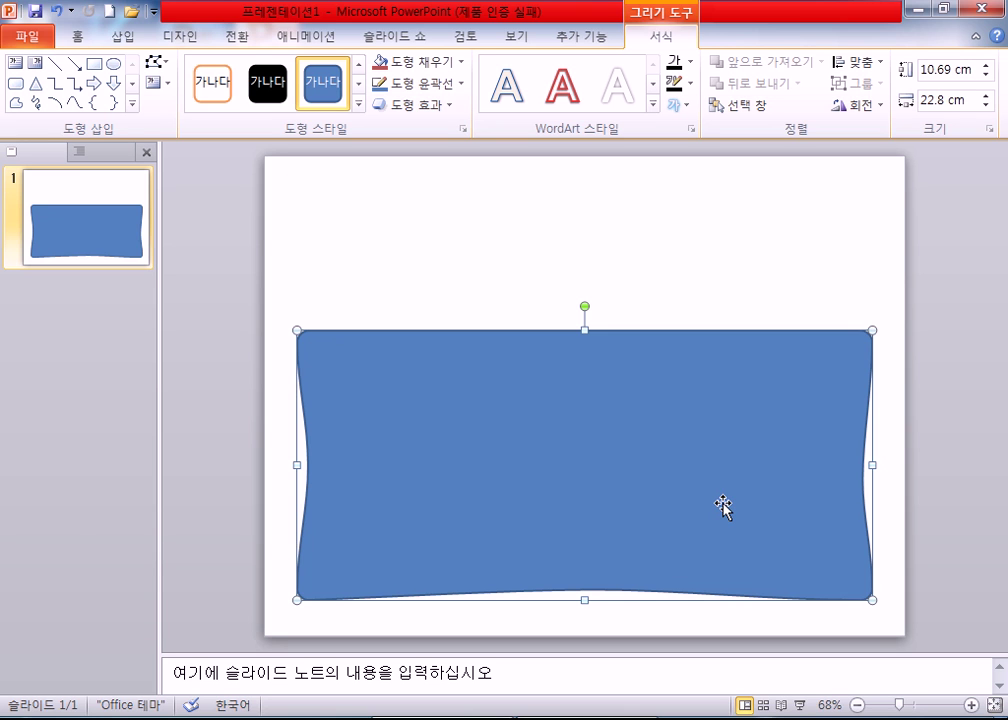
Draw a right block arrow about 7.4 cm wide and 3.4 cm high above the rectangle, and stretch its tip point far outward.
click(93, 83)
drag(387, 189, 575, 275)
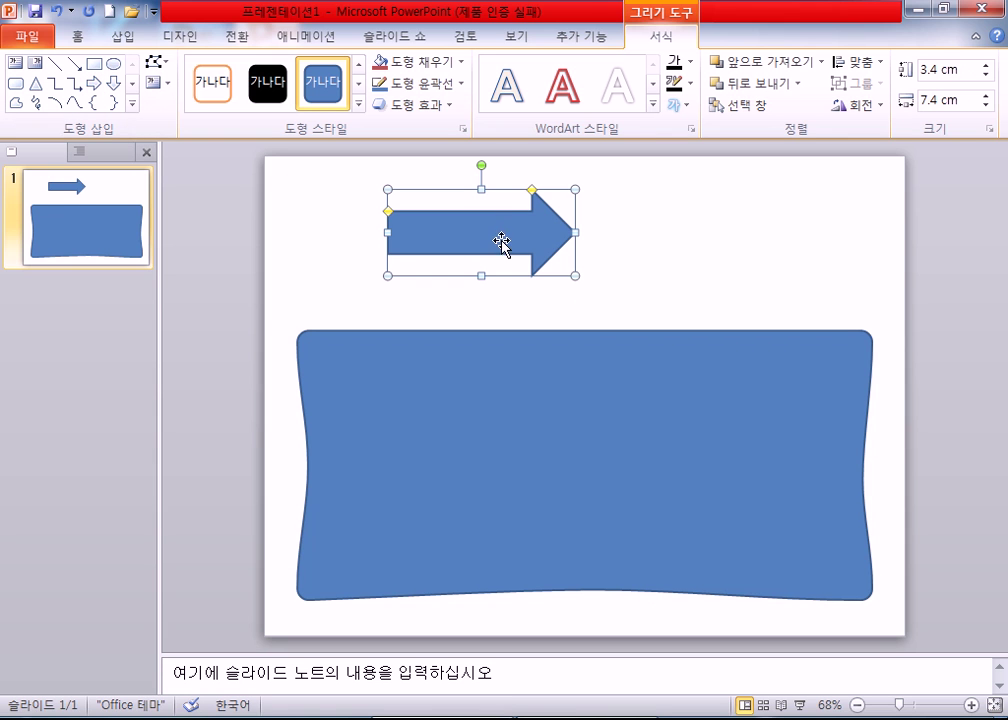
click(155, 62)
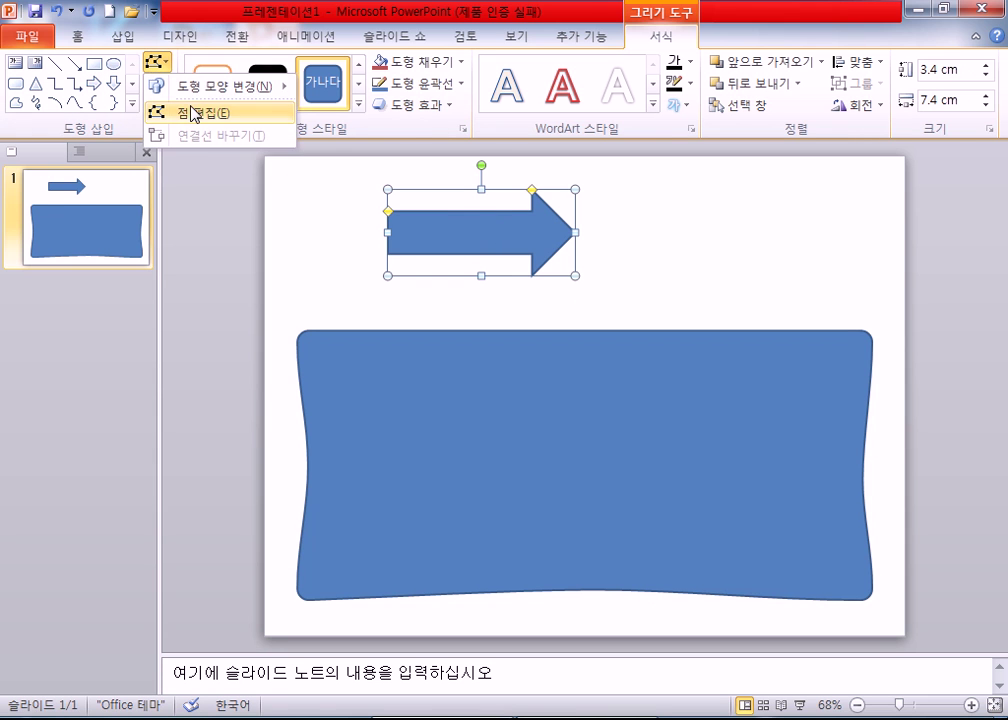
click(191, 112)
drag(574, 230, 820, 236)
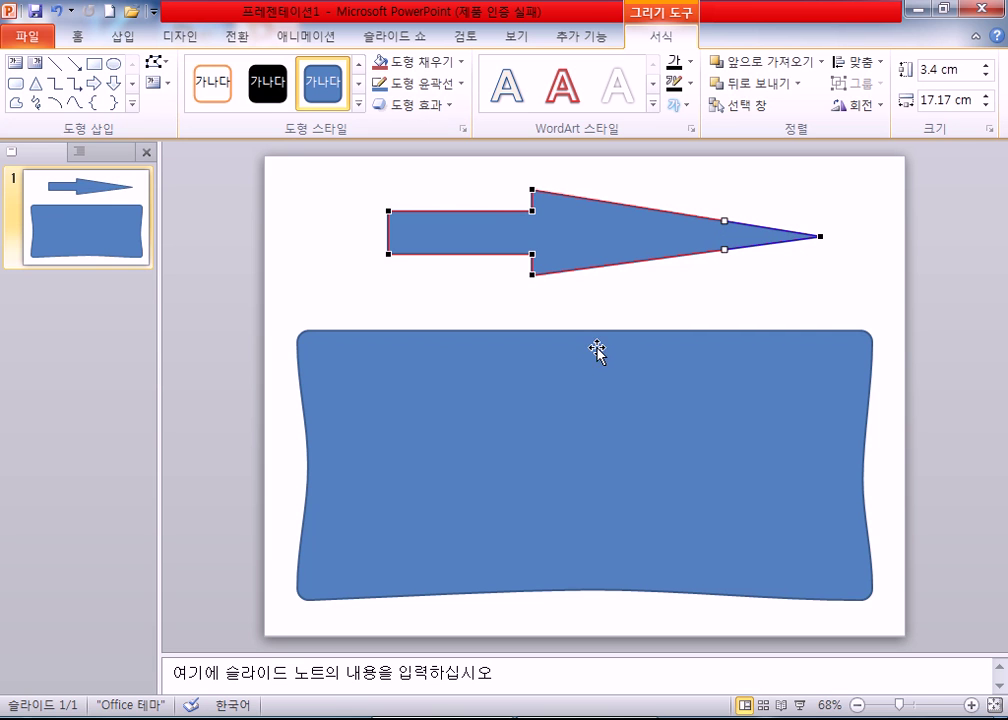
Edit the arrow's points to flare the tail corners outward and pull both inner neck corners toward the tip.
drag(388, 254, 296, 301)
drag(388, 211, 301, 170)
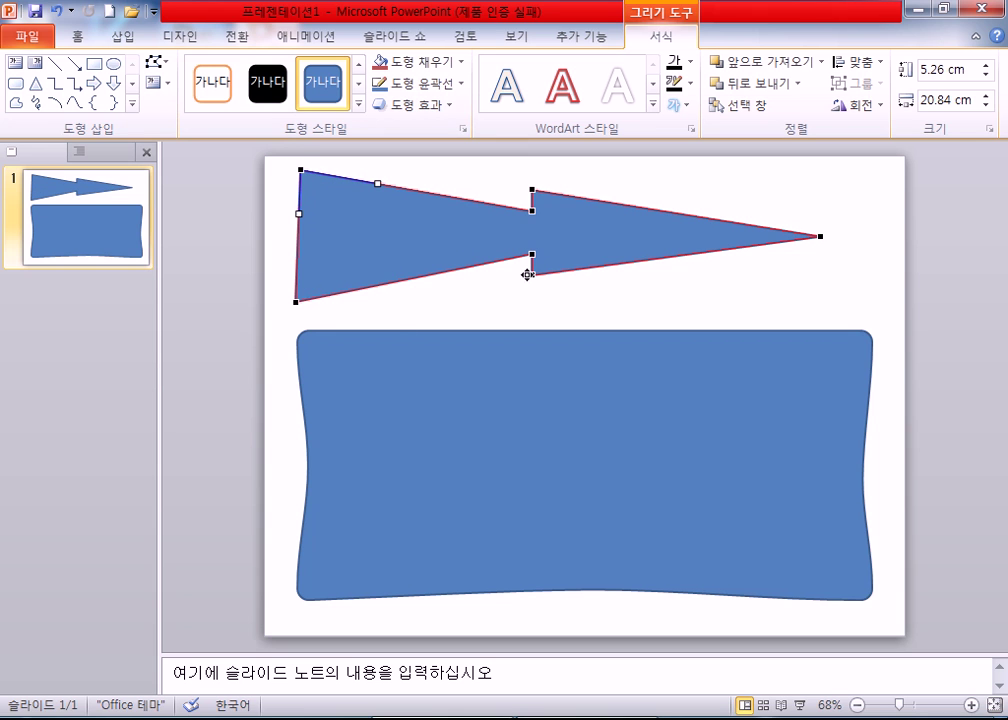
drag(531, 254, 594, 243)
drag(533, 211, 596, 226)
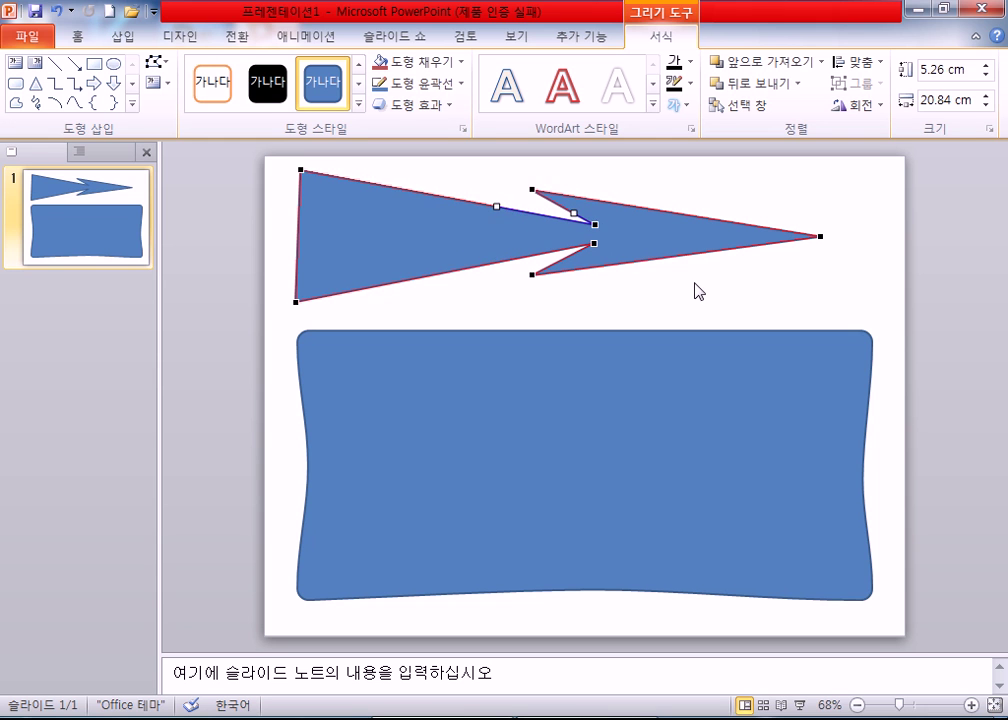
click(682, 292)
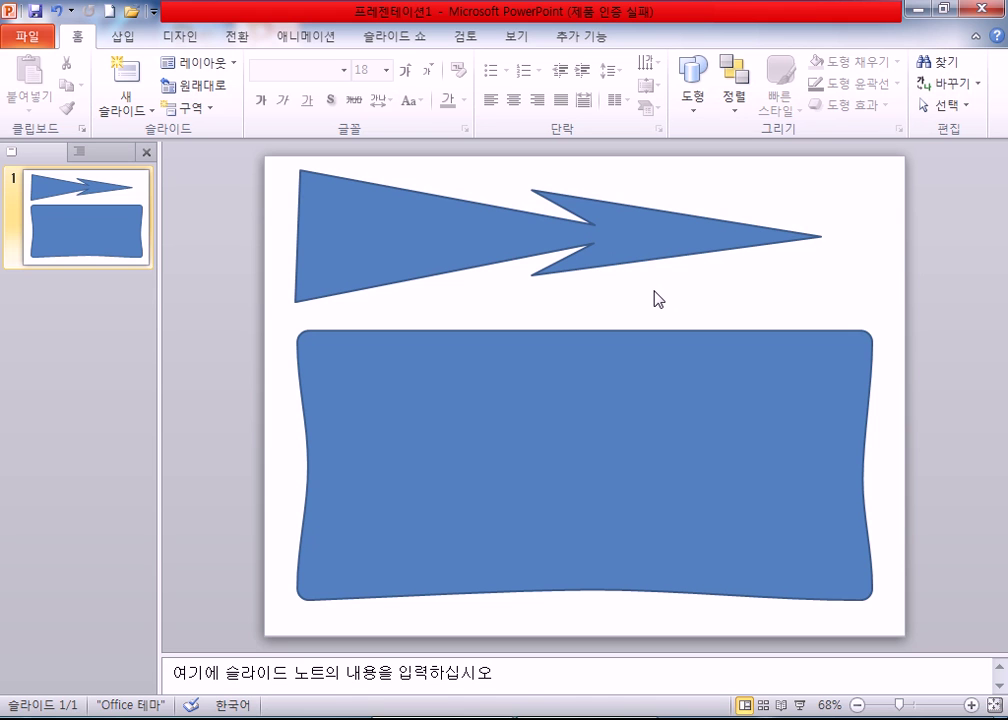
Delete the reshaped arrow and leave nothing selected on the slide.
click(459, 248)
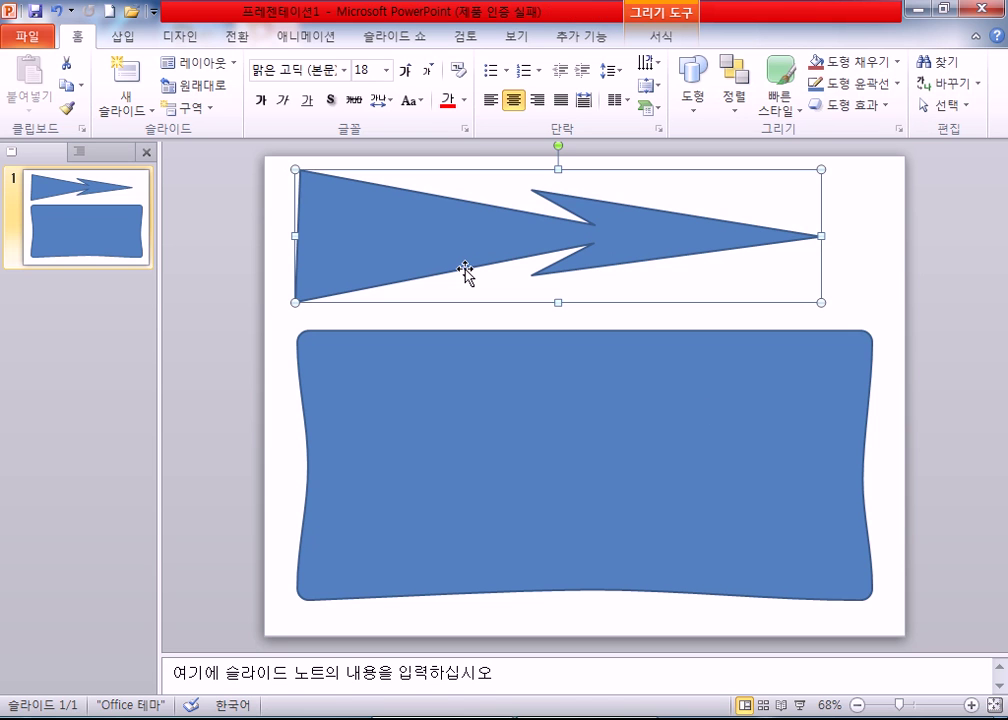
key(Delete)
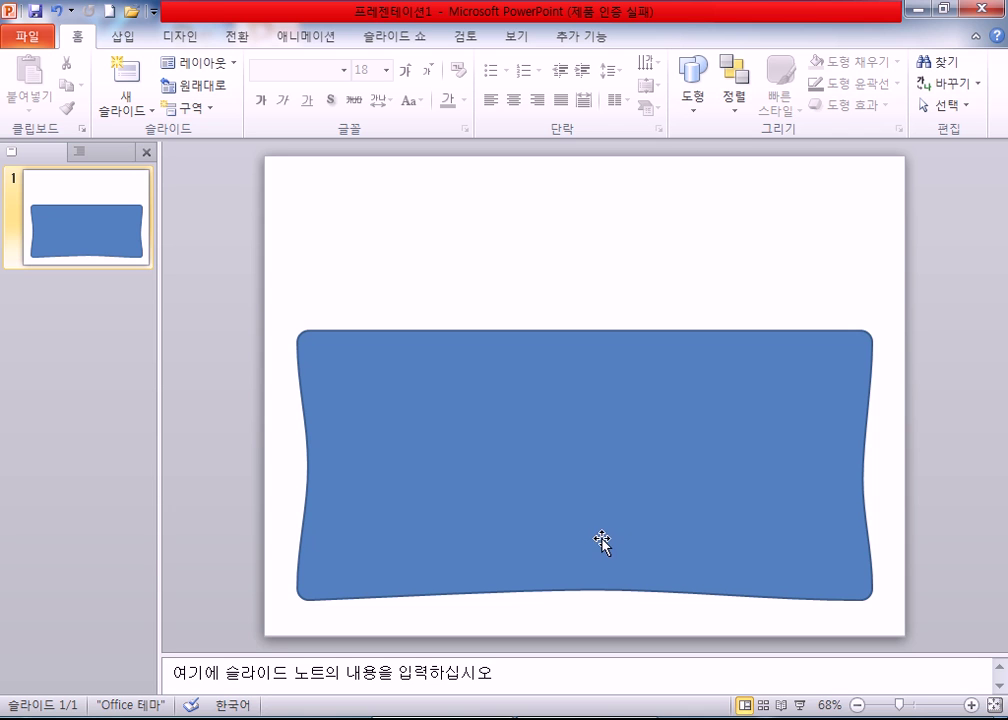
click(452, 473)
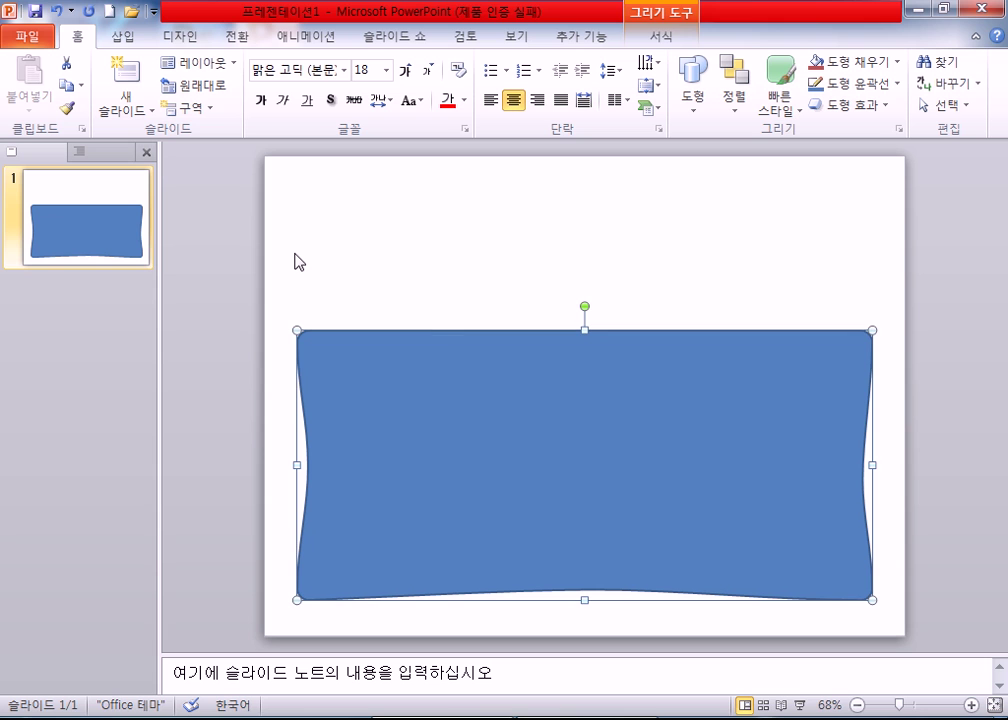
click(333, 250)
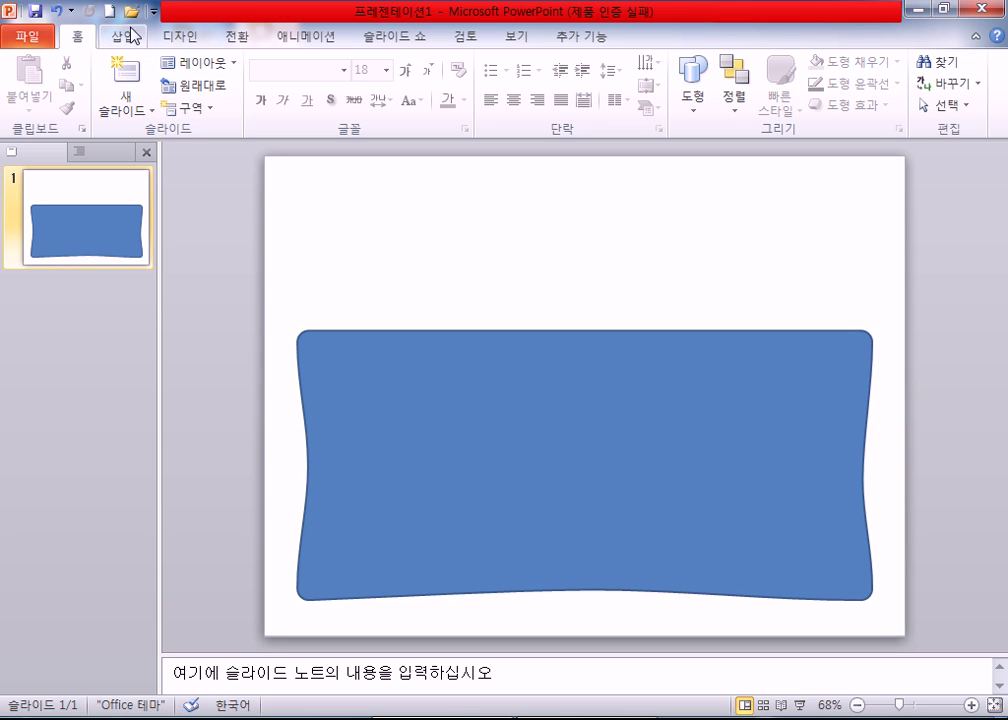
Try the built-in green theme on the slide, and restore the plain white Office theme.
click(240, 37)
click(185, 37)
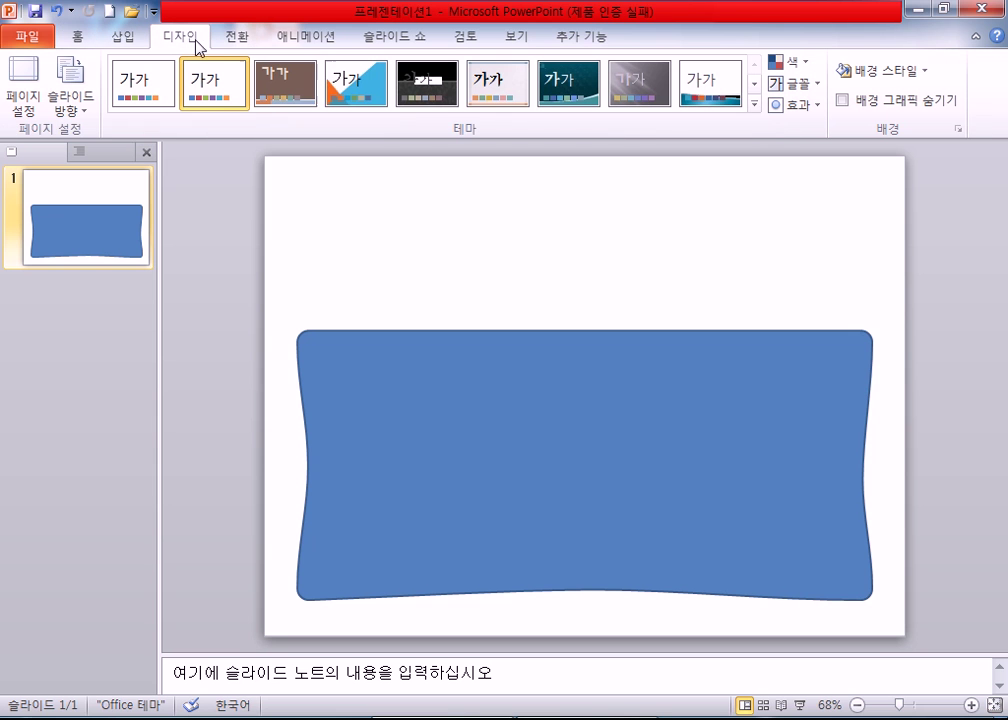
click(754, 104)
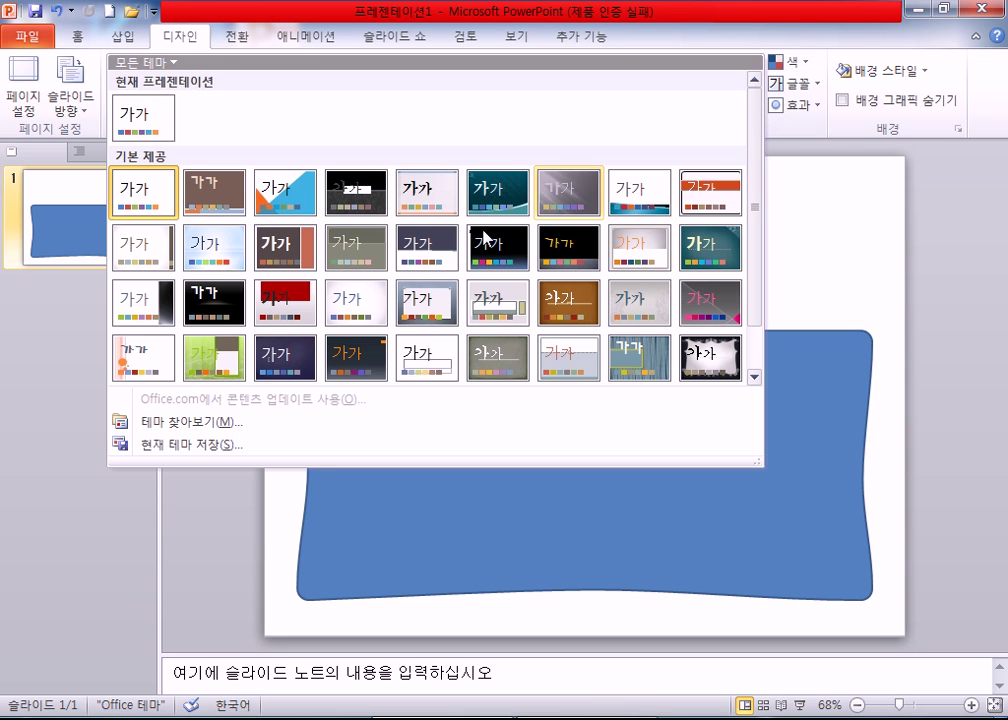
click(211, 356)
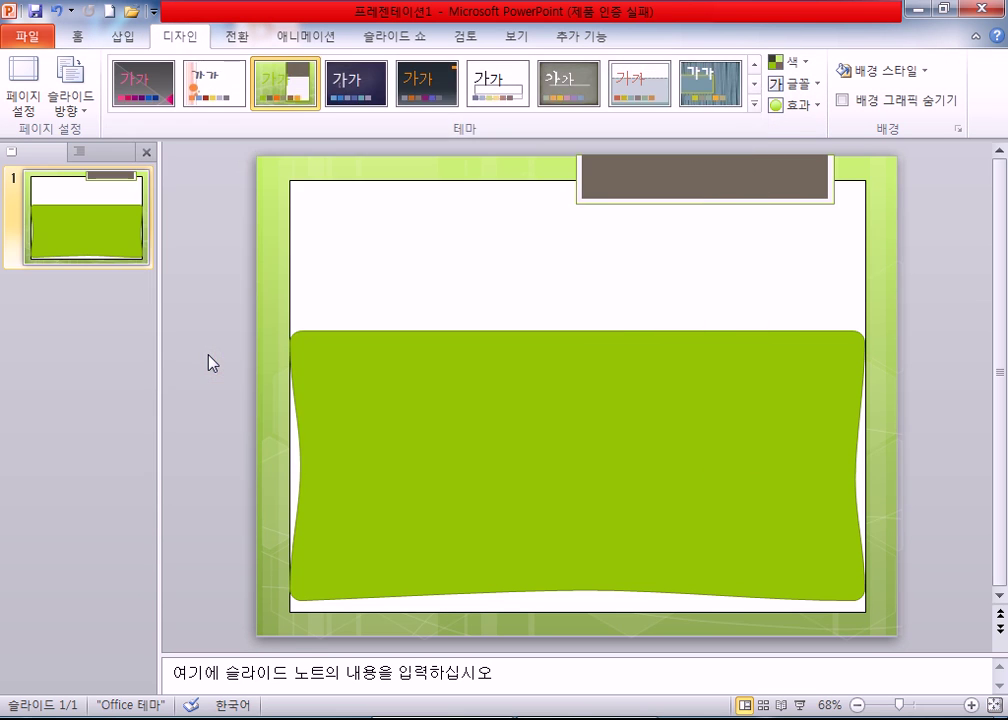
click(754, 104)
click(155, 192)
Format the slide background with a solid fill in standard yellow, leaving background graphics shown.
right_click(377, 206)
click(428, 409)
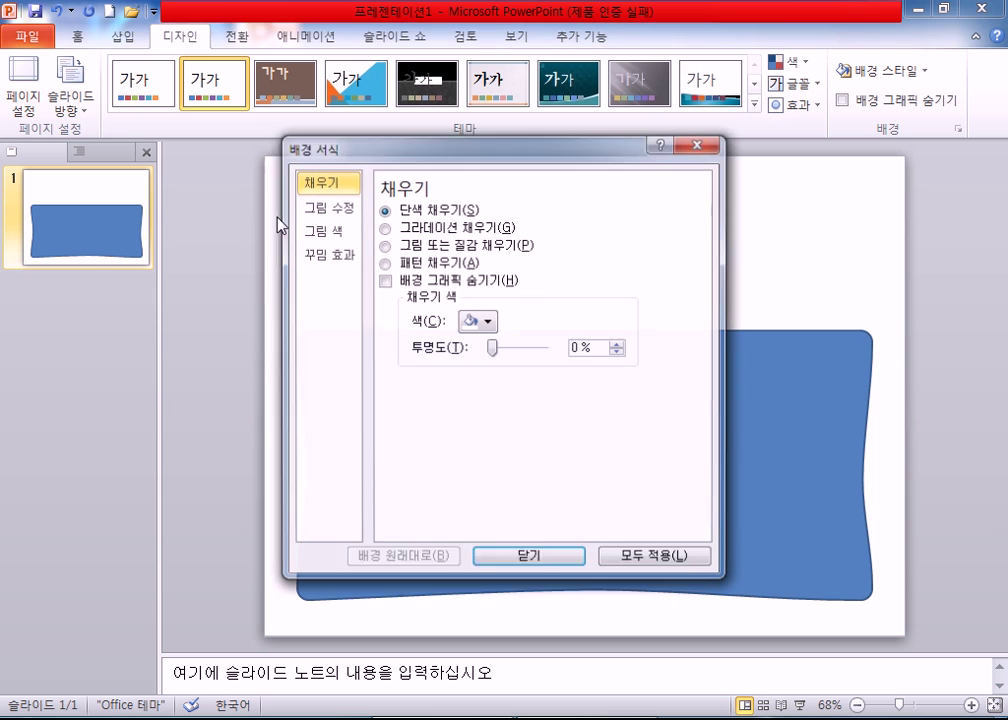
click(384, 280)
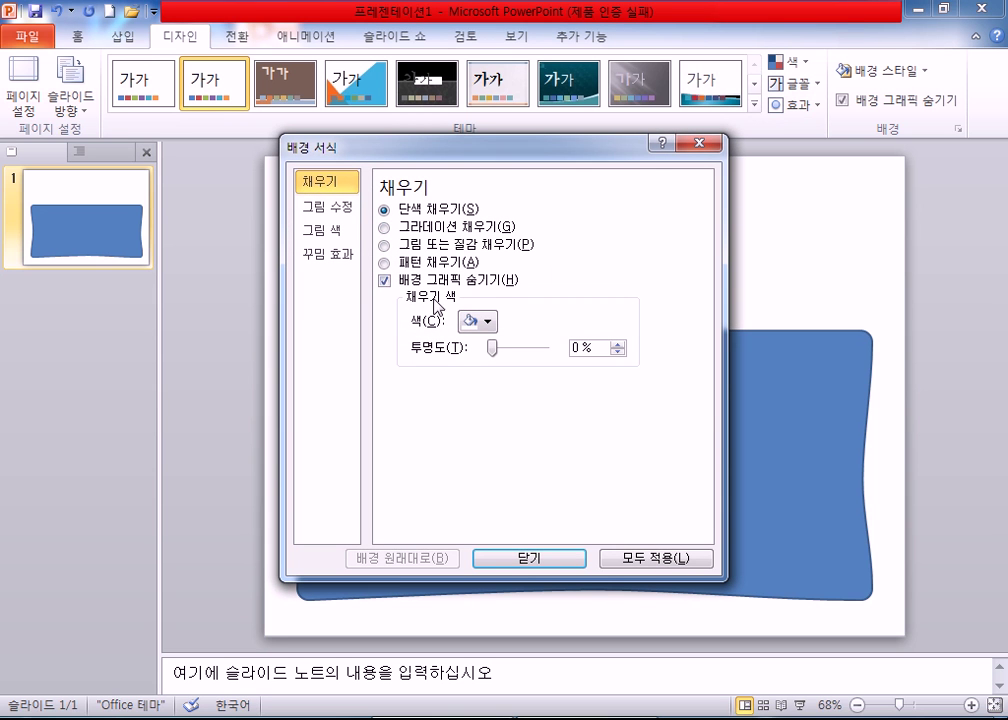
click(384, 280)
click(477, 322)
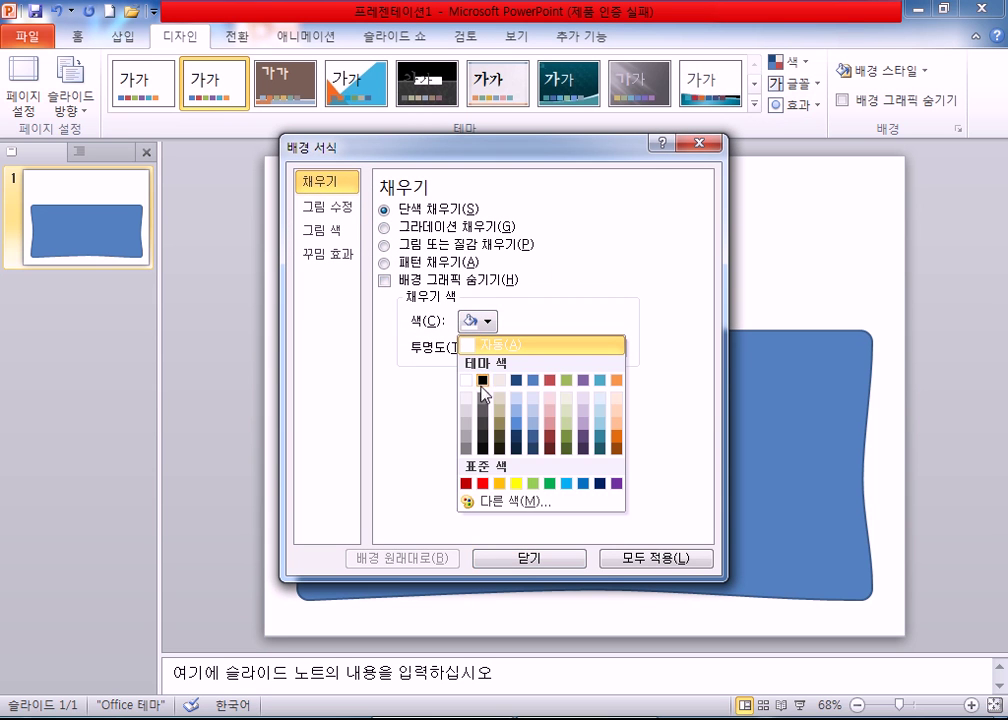
click(516, 480)
click(524, 562)
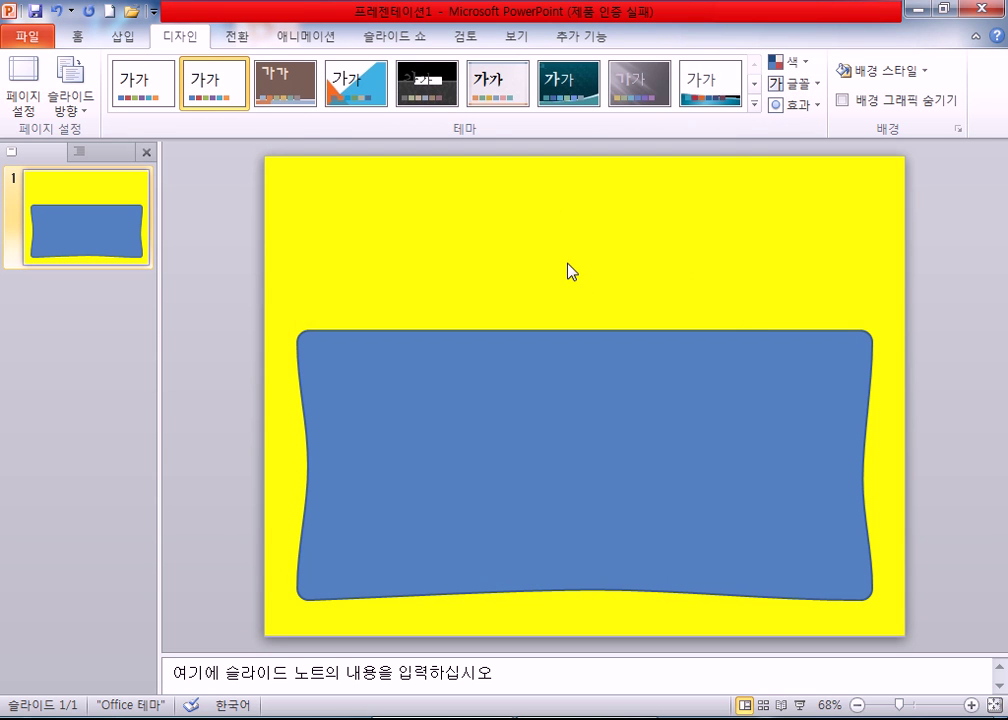
Reposition the curved rectangle so that it sits vertically centred on the slide.
drag(583, 490, 577, 377)
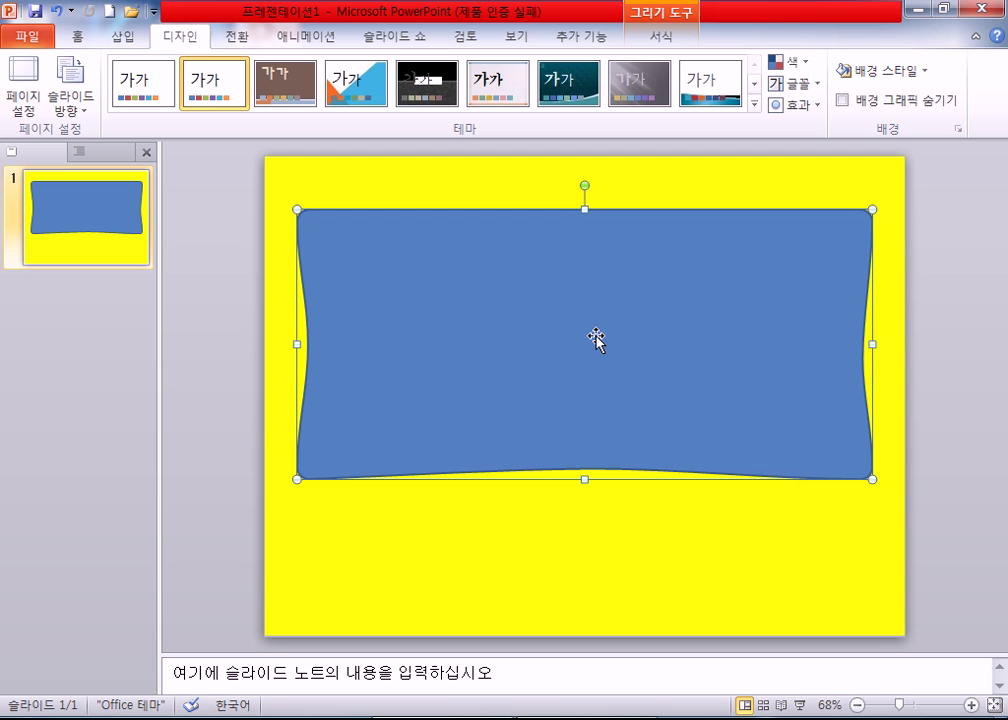
drag(596, 340, 591, 430)
double_click(472, 416)
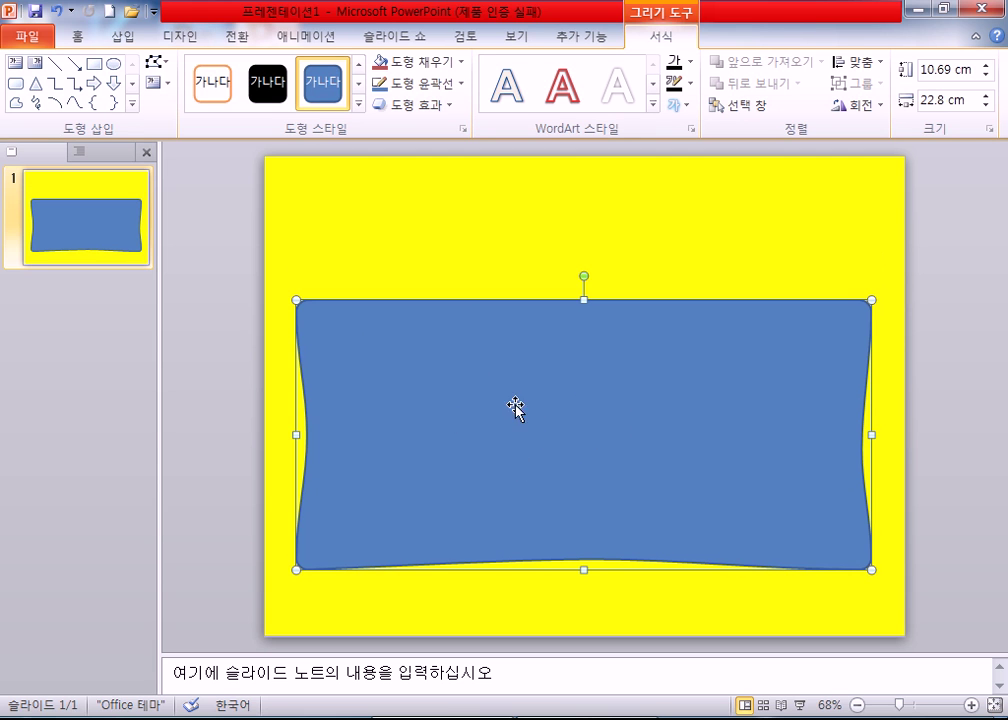
drag(504, 418, 506, 378)
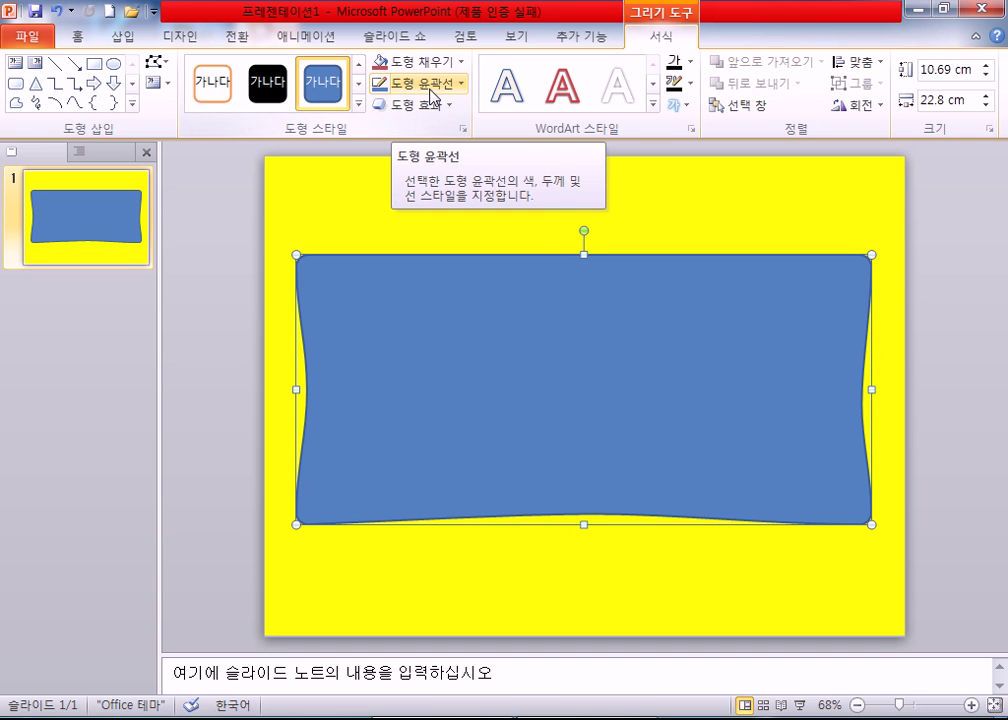
Give the curved rectangle a white outline with a weight of 6 pt.
click(432, 93)
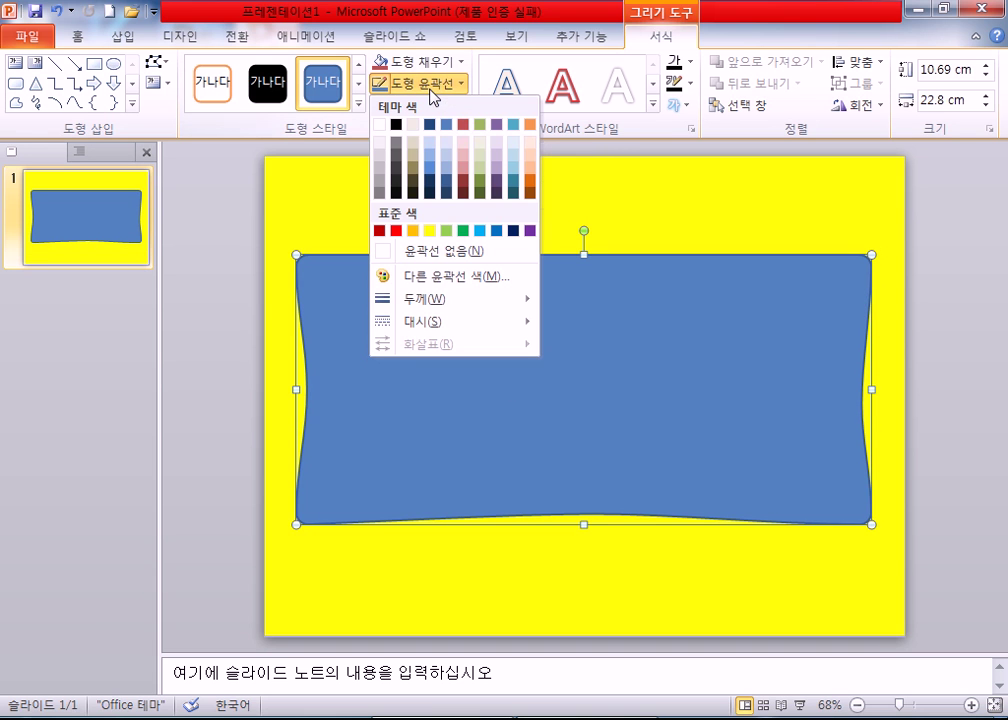
click(381, 124)
click(396, 85)
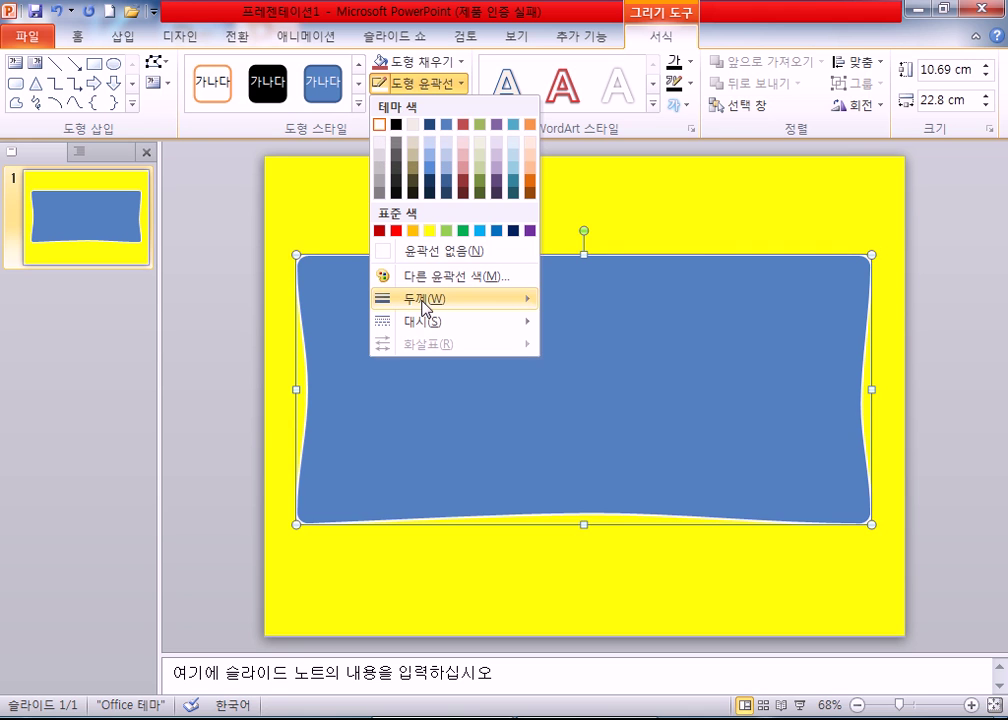
mouse_move(435, 300)
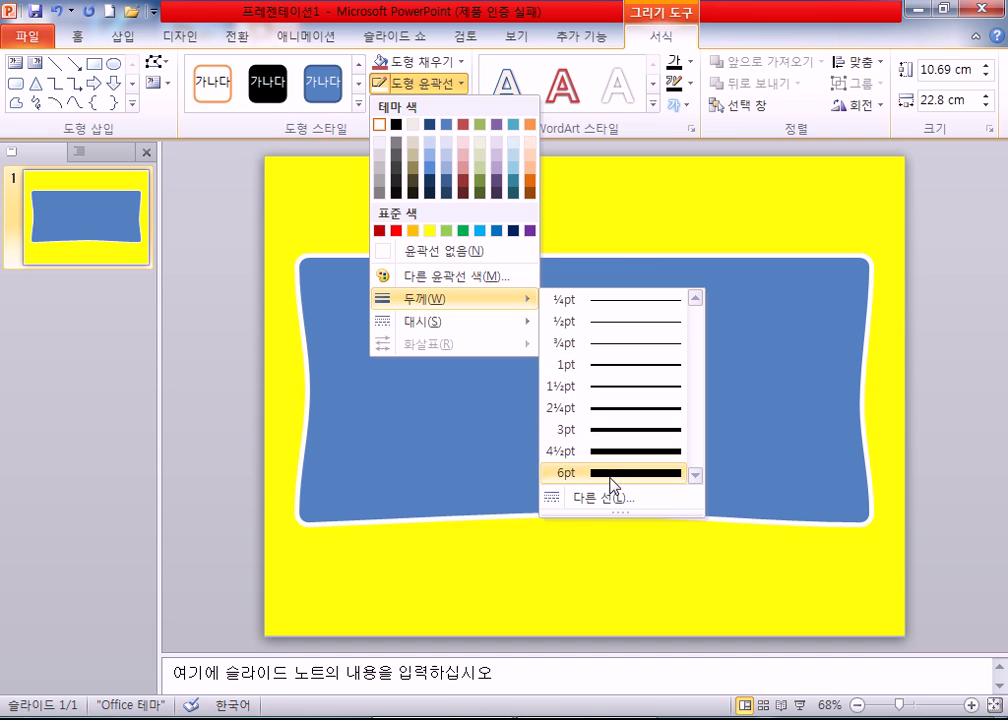
click(611, 479)
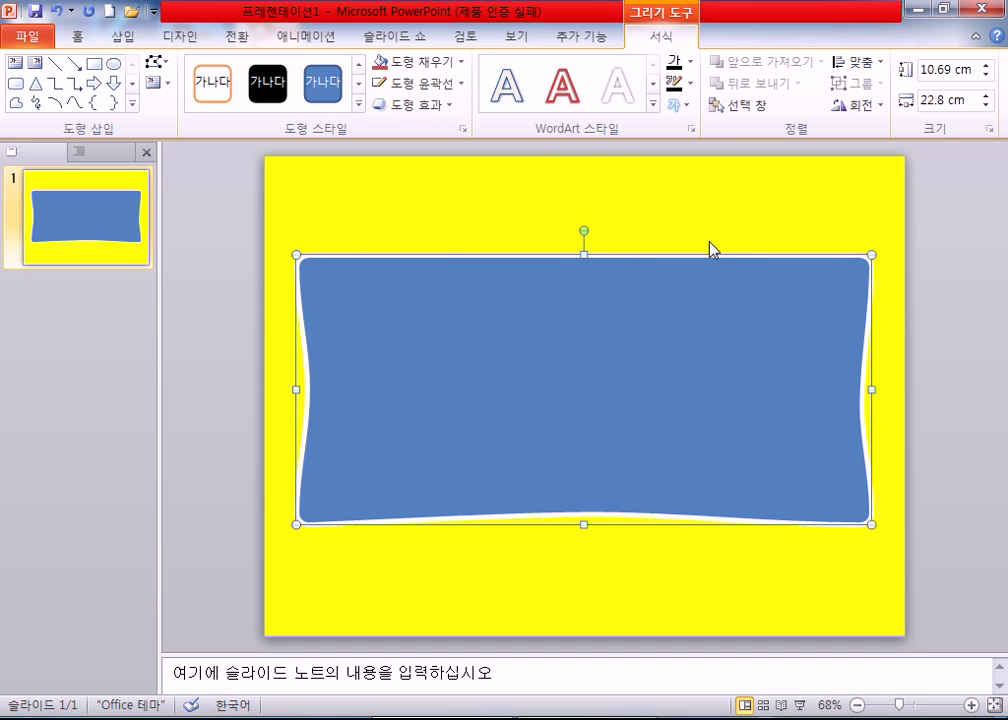
click(662, 237)
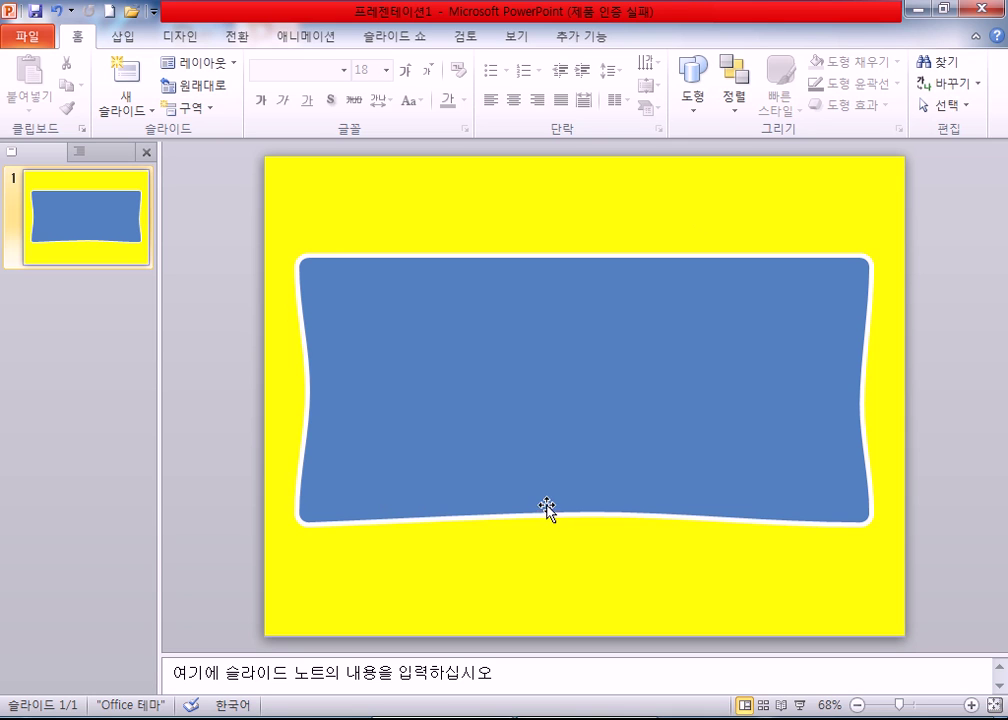
Set the curved rectangle to no fill, keeping only its outline.
click(465, 402)
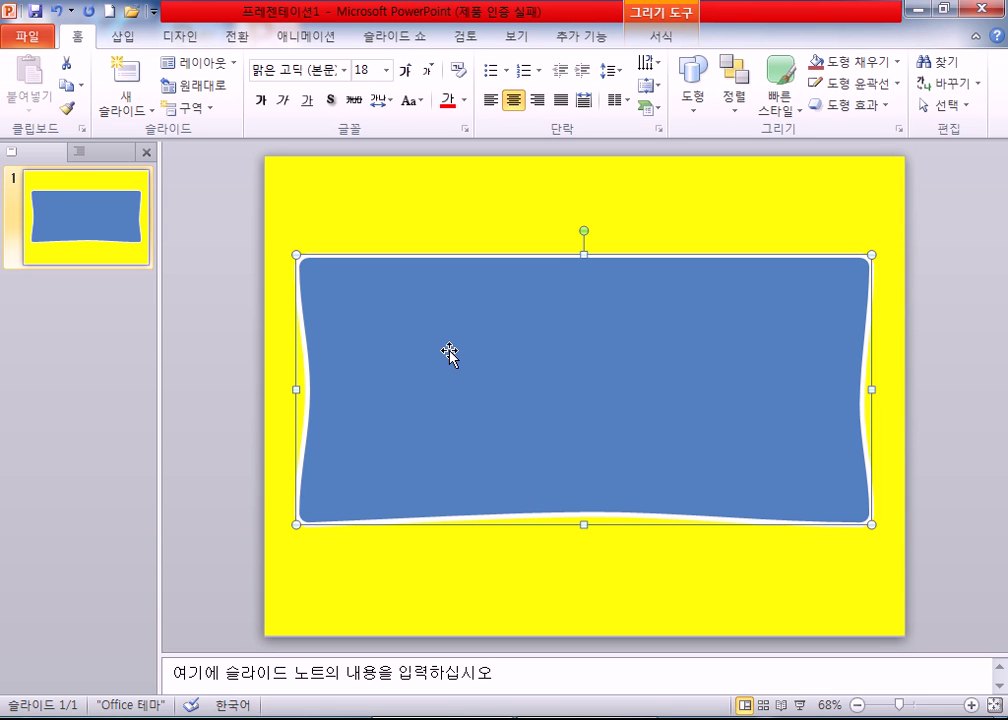
double_click(450, 355)
click(418, 61)
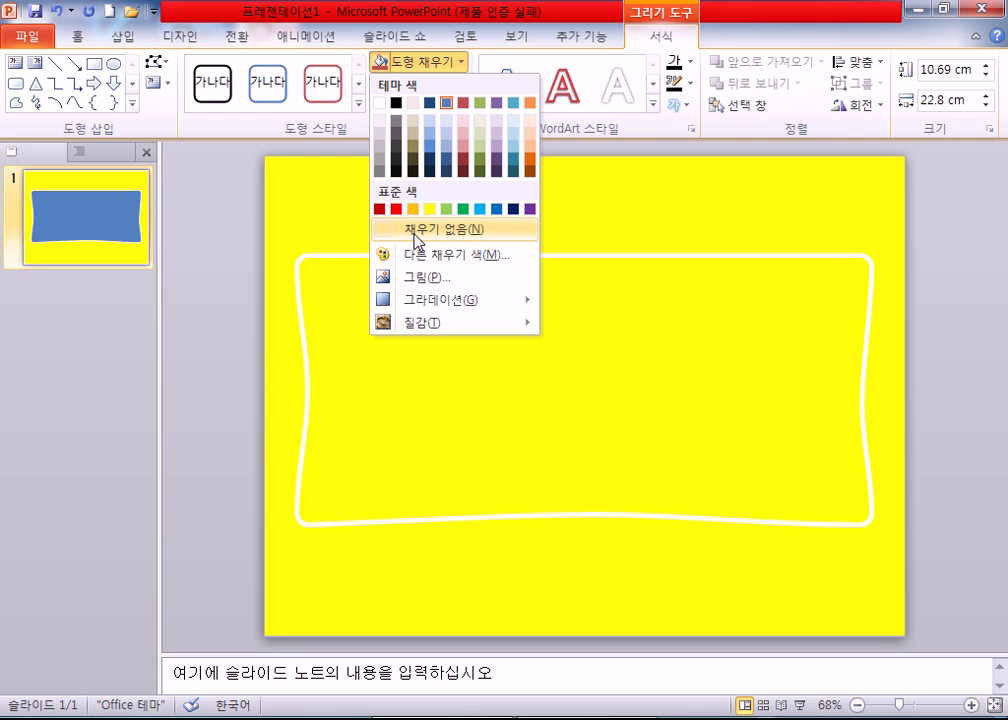
click(417, 230)
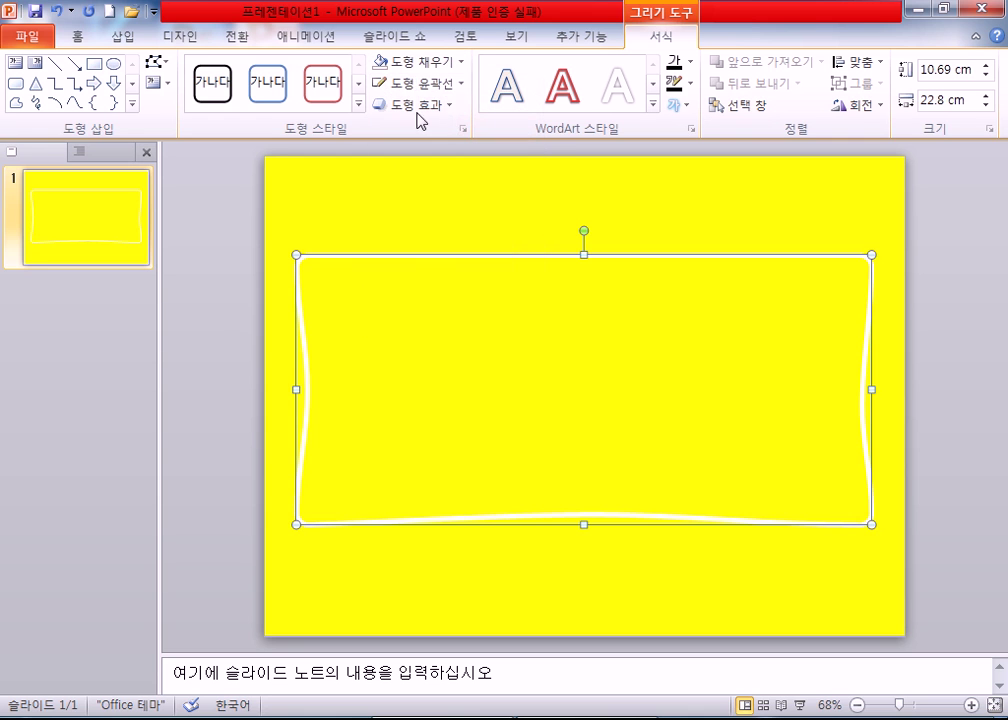
Apply the dark navy 요소 theme to the slide.
click(184, 36)
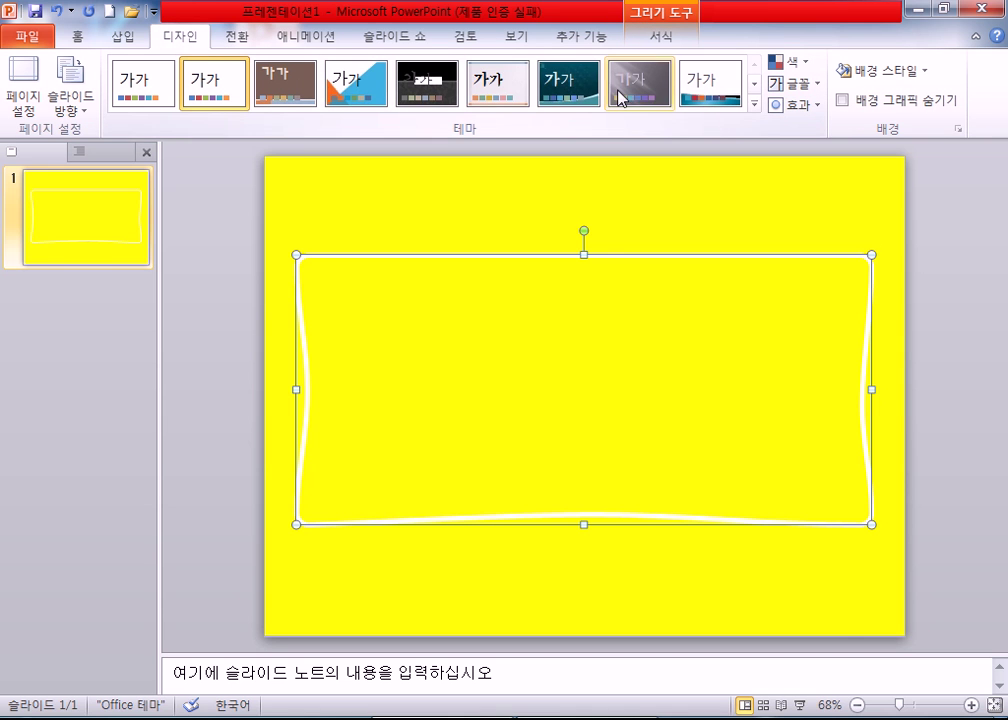
click(755, 104)
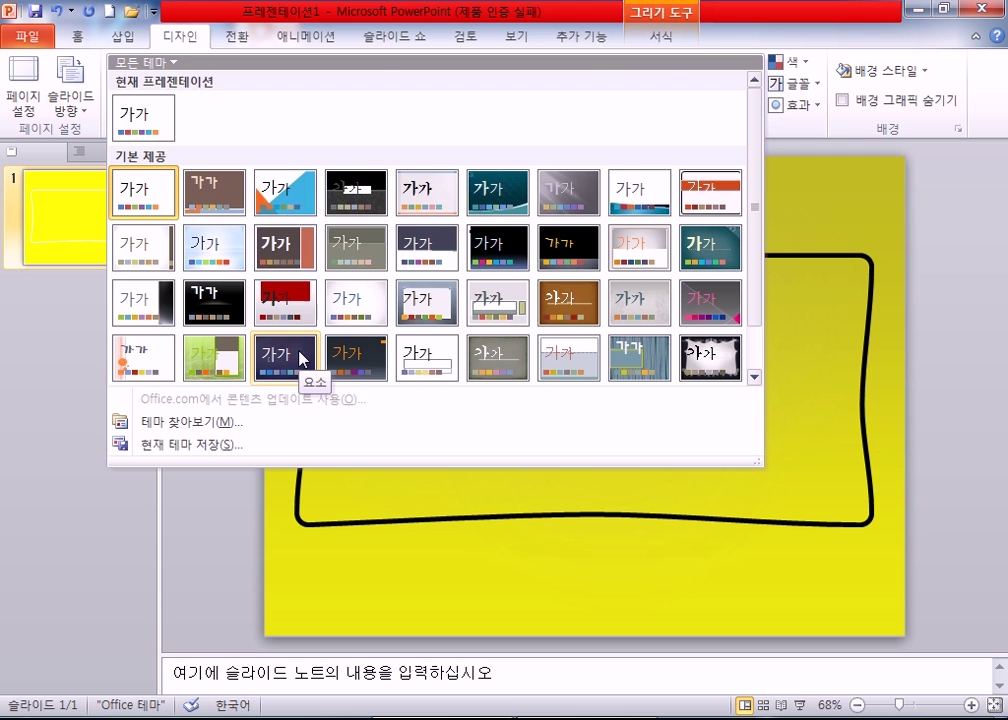
click(303, 357)
Change the slide background from a solid fill to picture or texture fill, with background graphics shown.
right_click(390, 197)
click(439, 394)
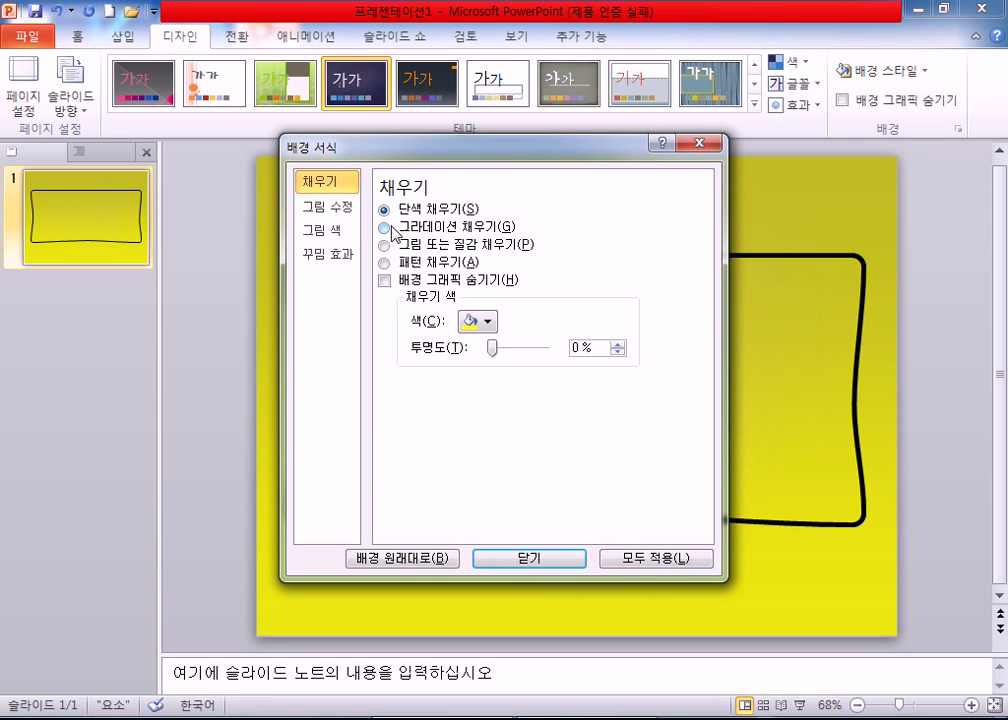
click(385, 281)
click(385, 281)
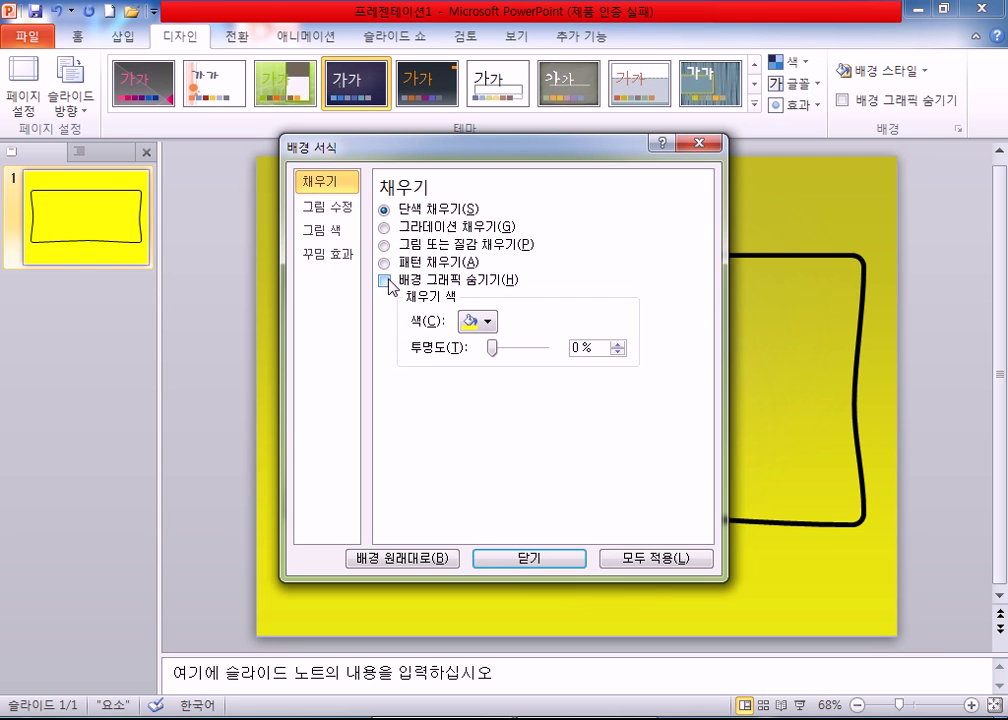
click(487, 321)
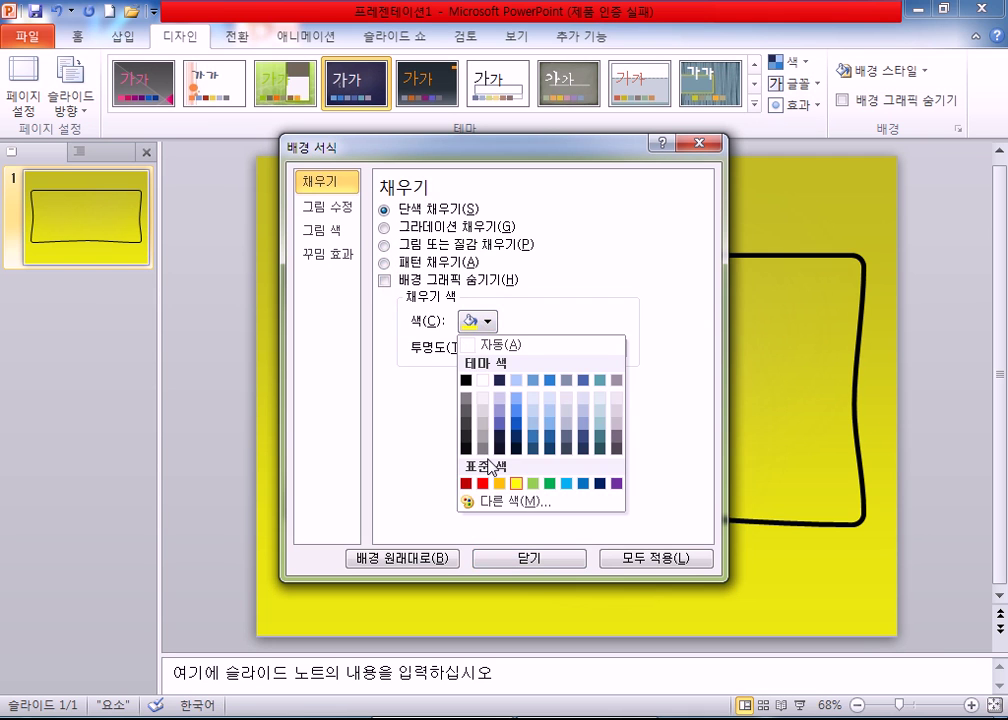
click(384, 244)
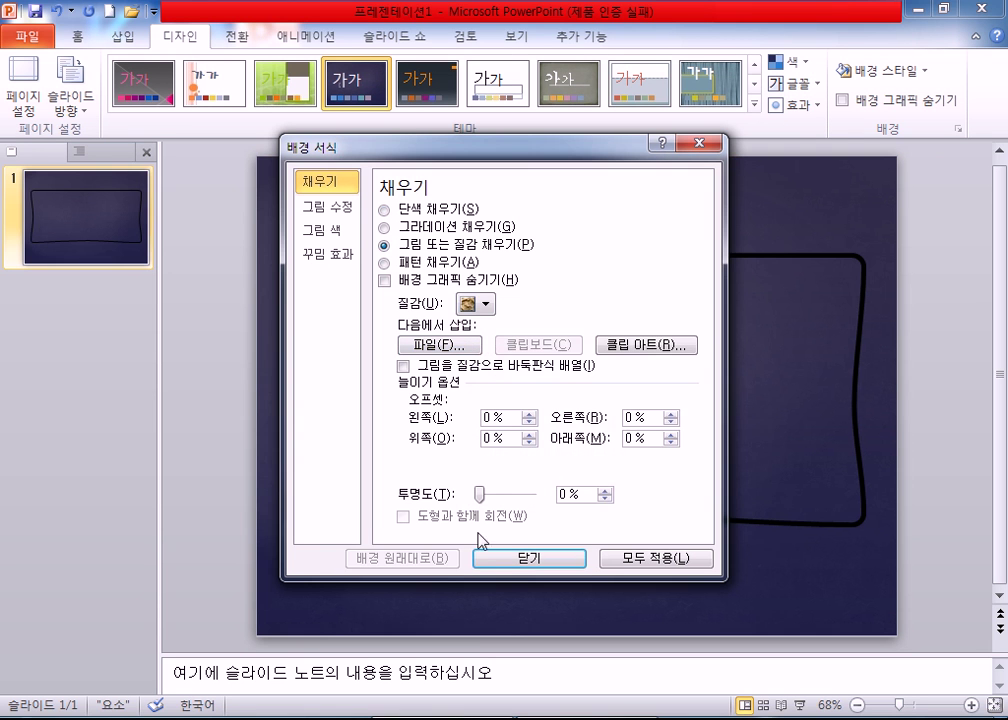
click(529, 559)
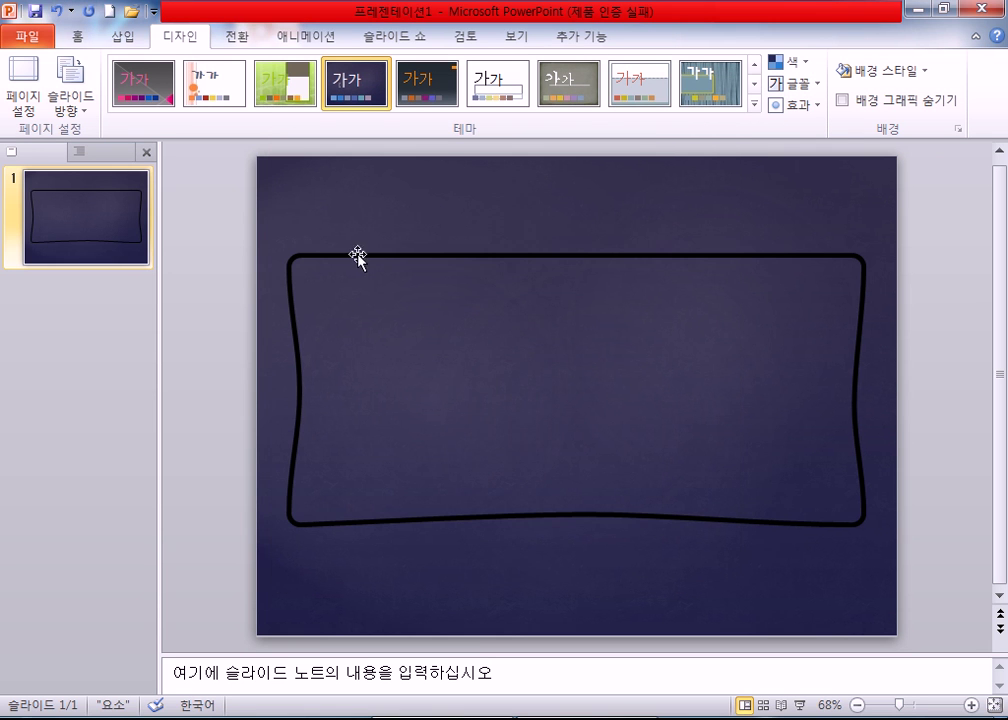
Recolor the curved frame's outline to white and move the frame lower on the slide.
click(399, 258)
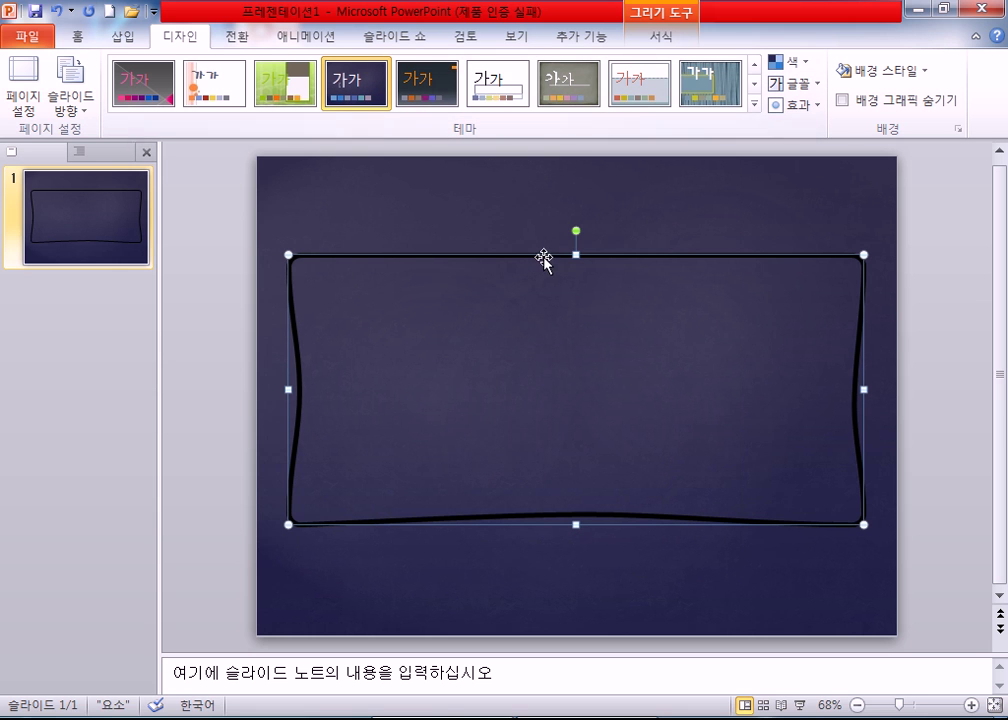
click(655, 39)
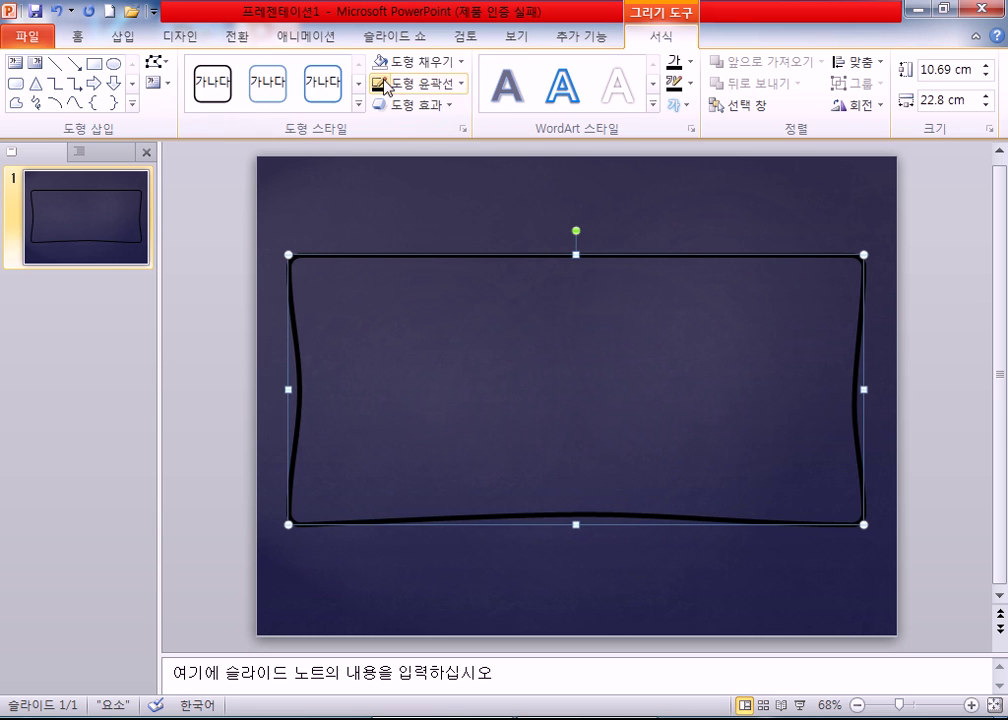
click(395, 83)
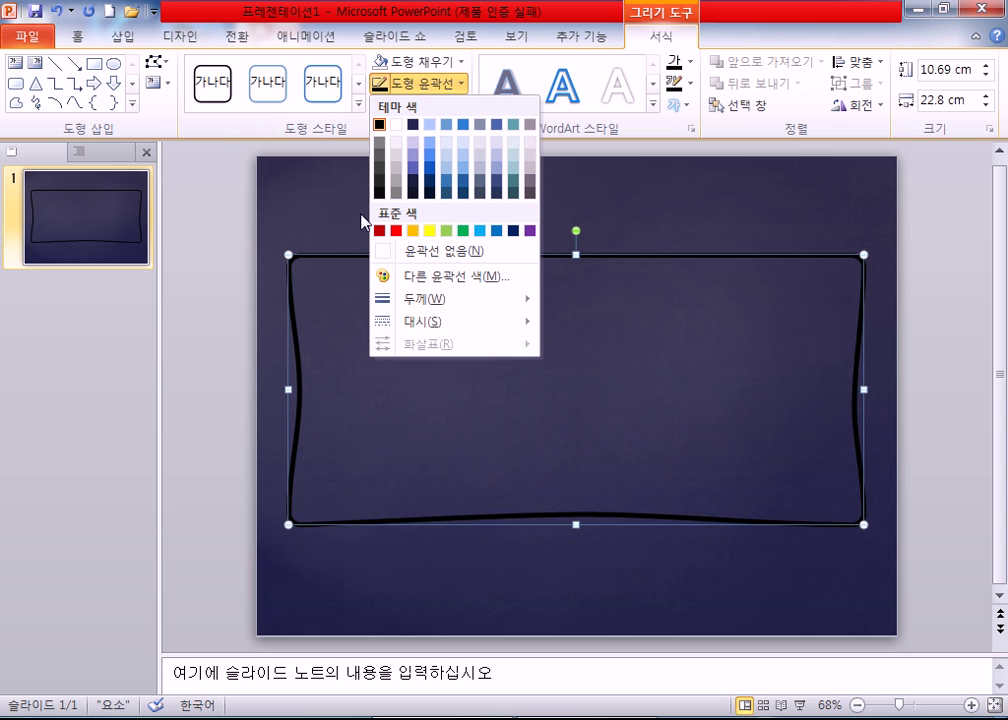
click(396, 124)
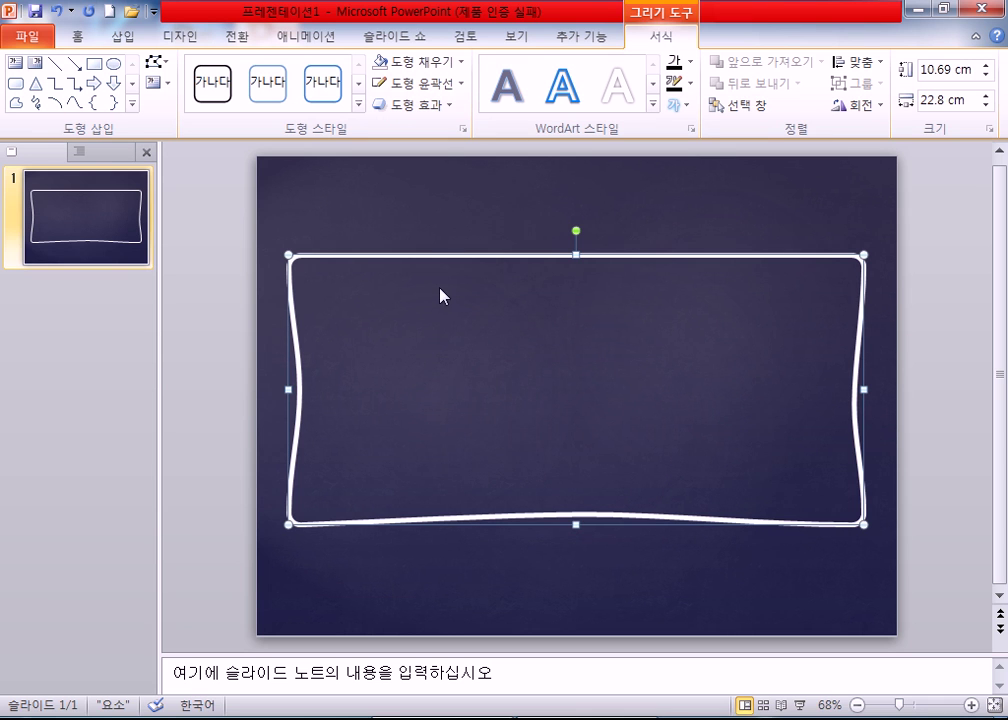
drag(432, 260, 425, 321)
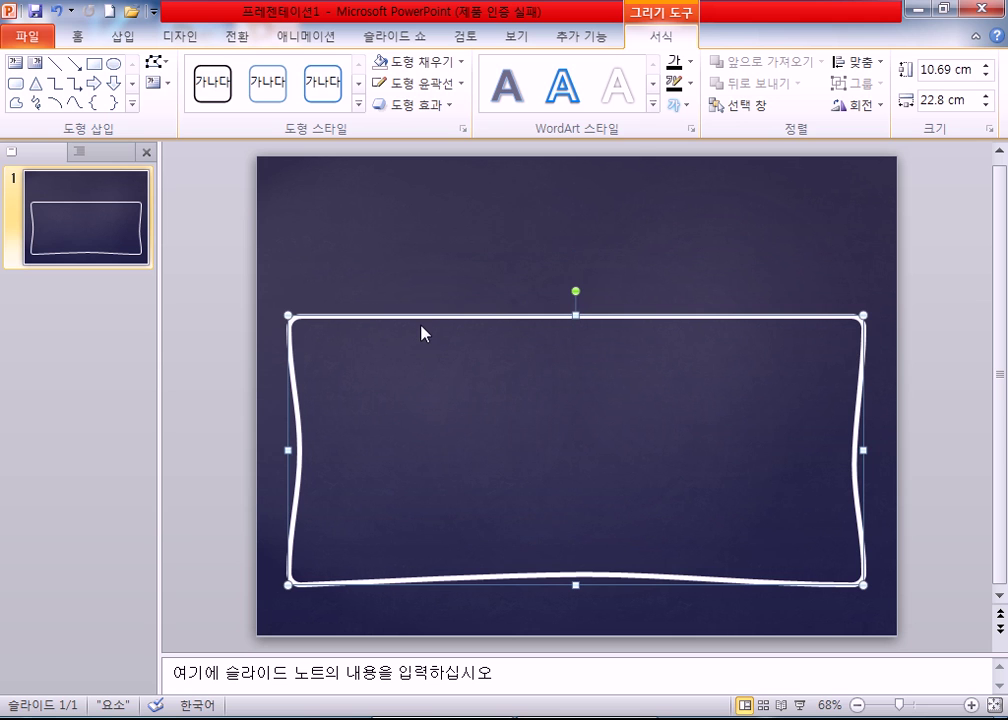
click(468, 236)
drag(474, 286, 640, 343)
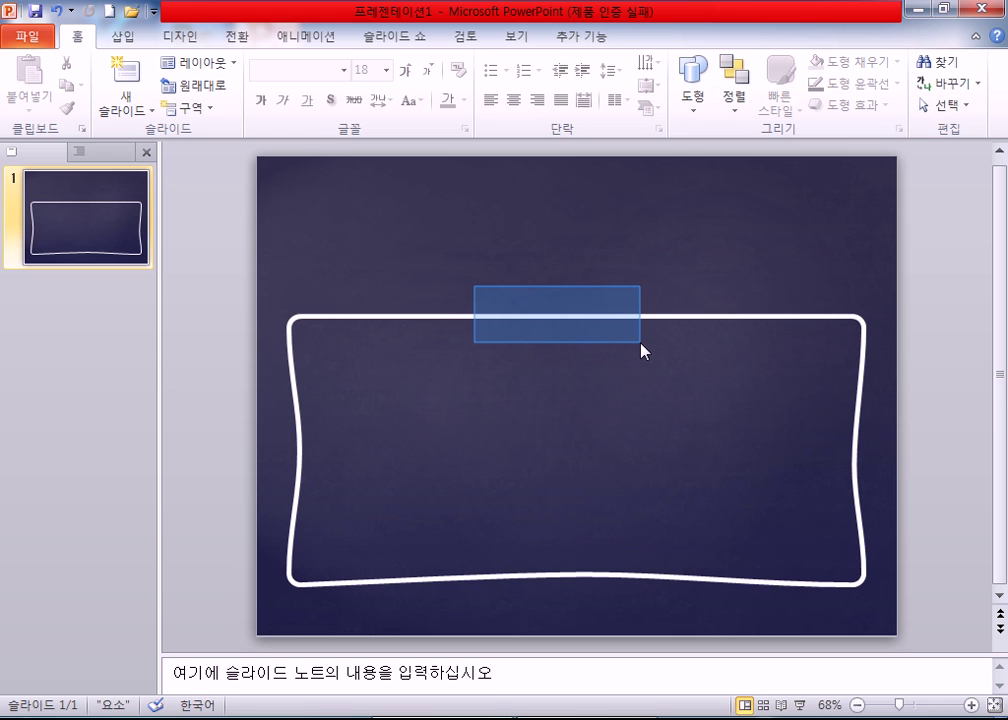
drag(640, 343, 640, 343)
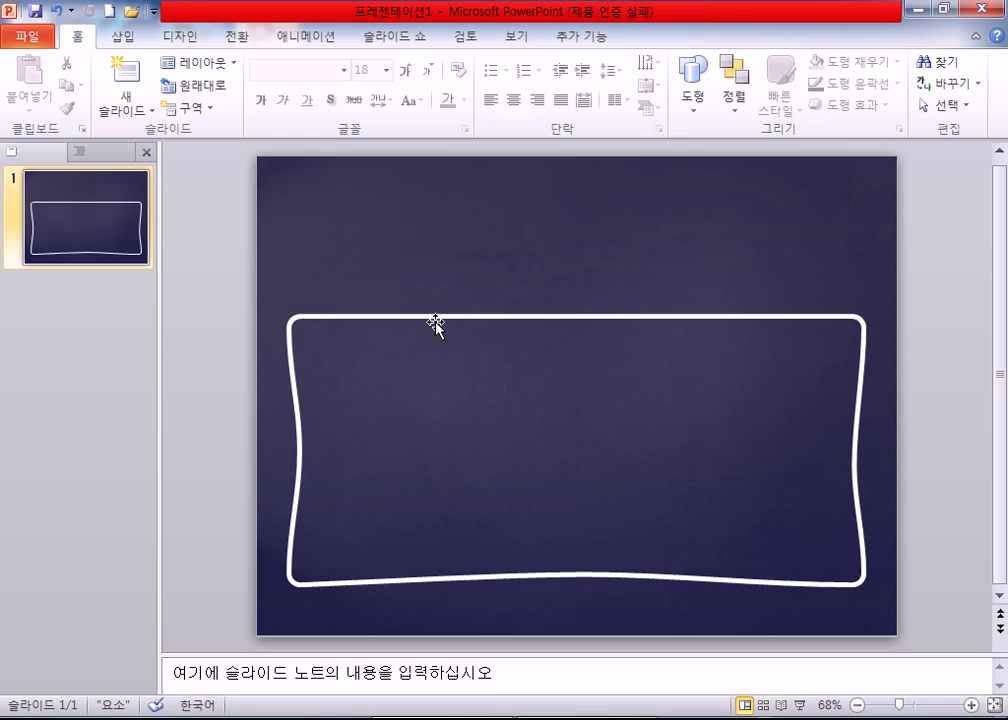
Give the curved frame a glow effect in standard yellow.
click(435, 321)
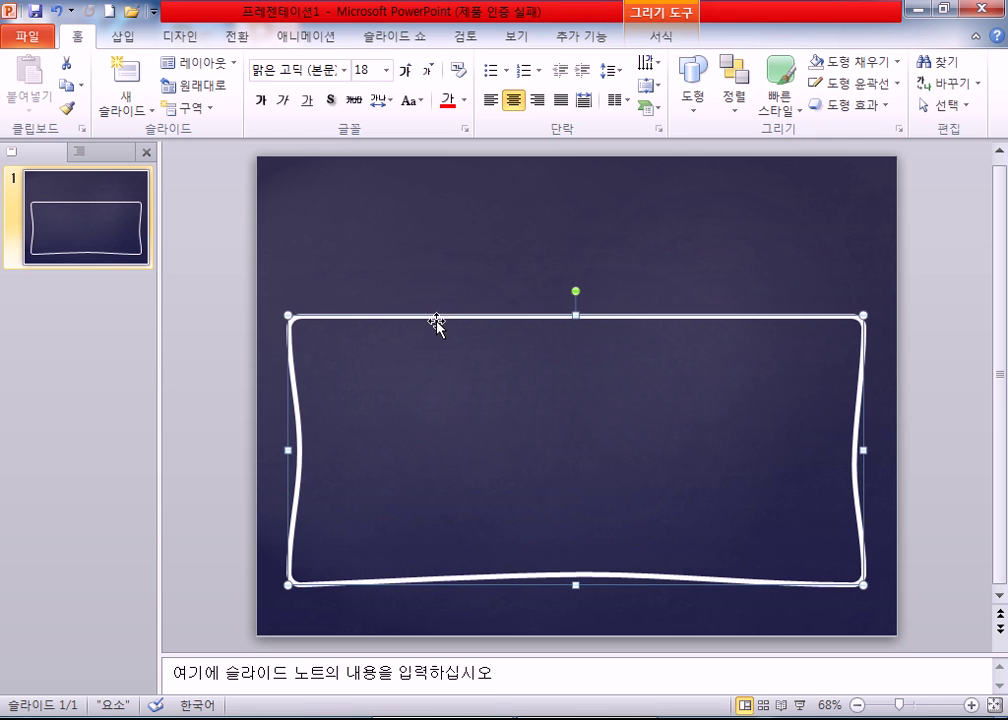
click(658, 44)
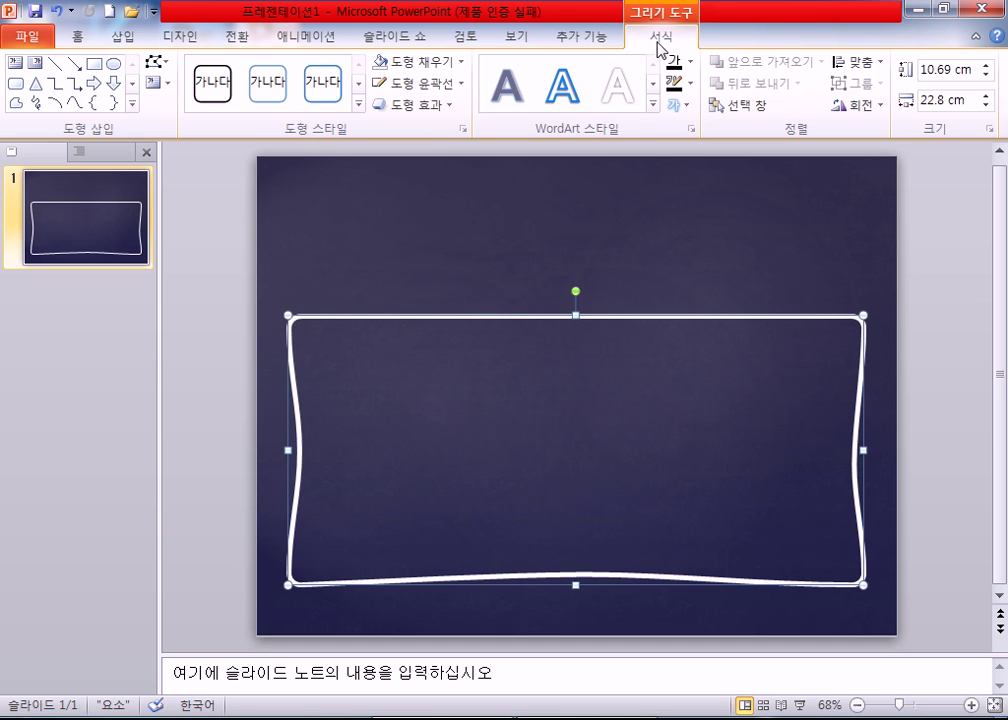
click(434, 112)
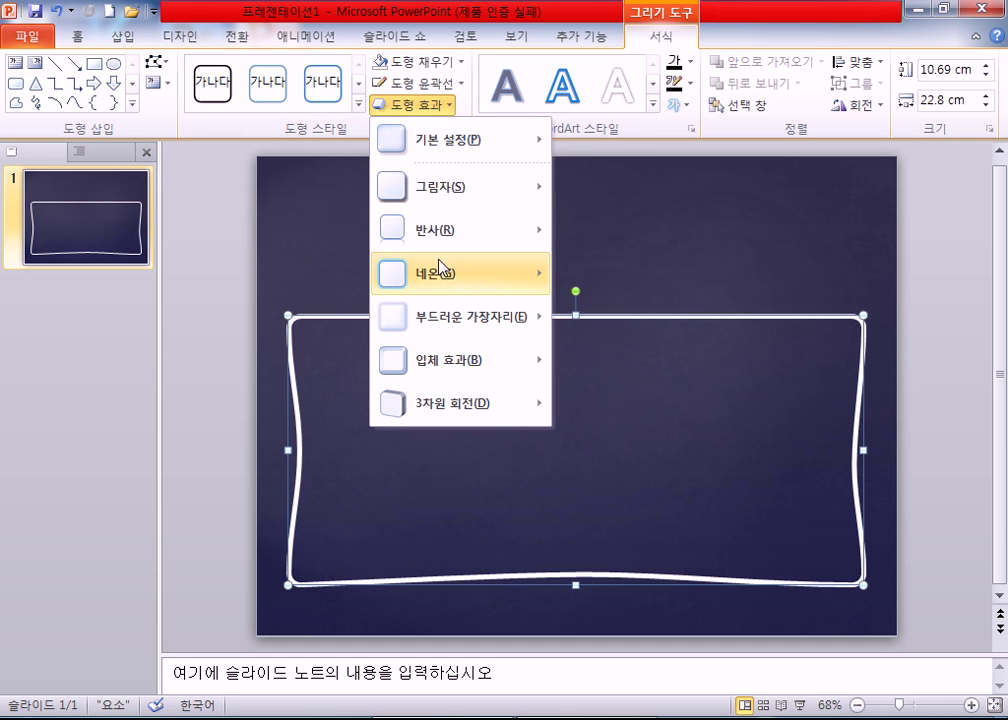
mouse_move(443, 276)
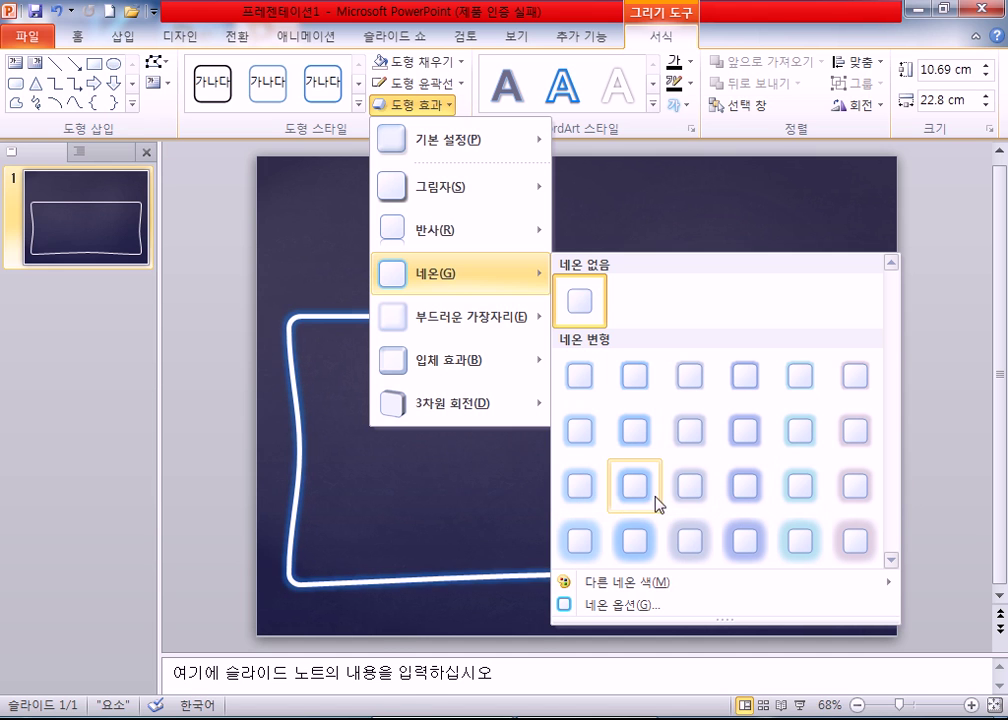
mouse_move(649, 590)
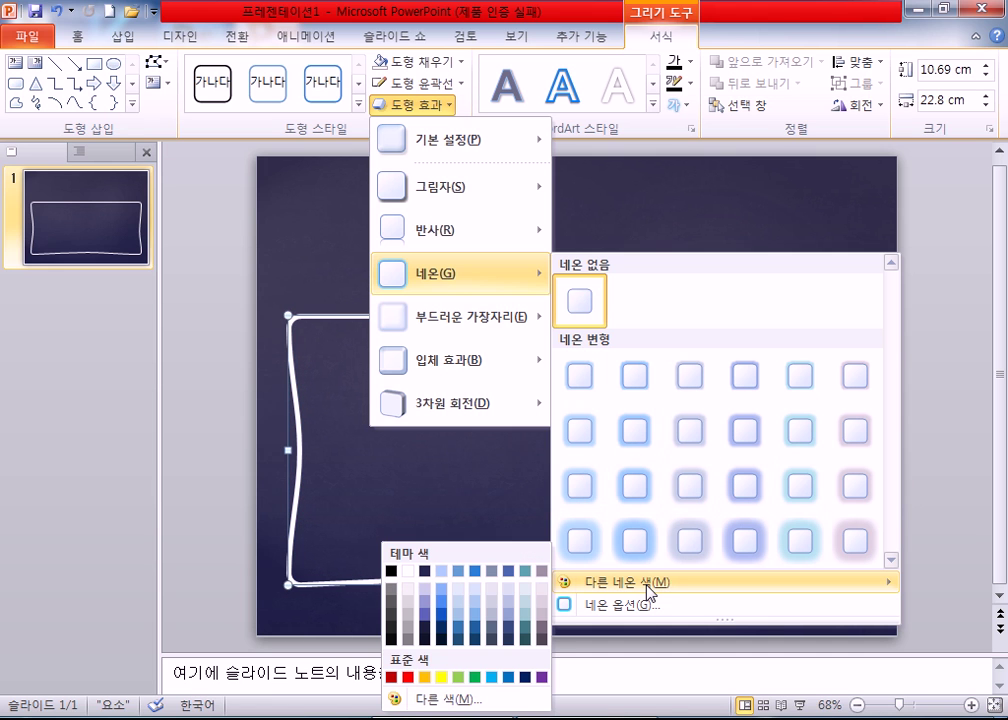
click(442, 679)
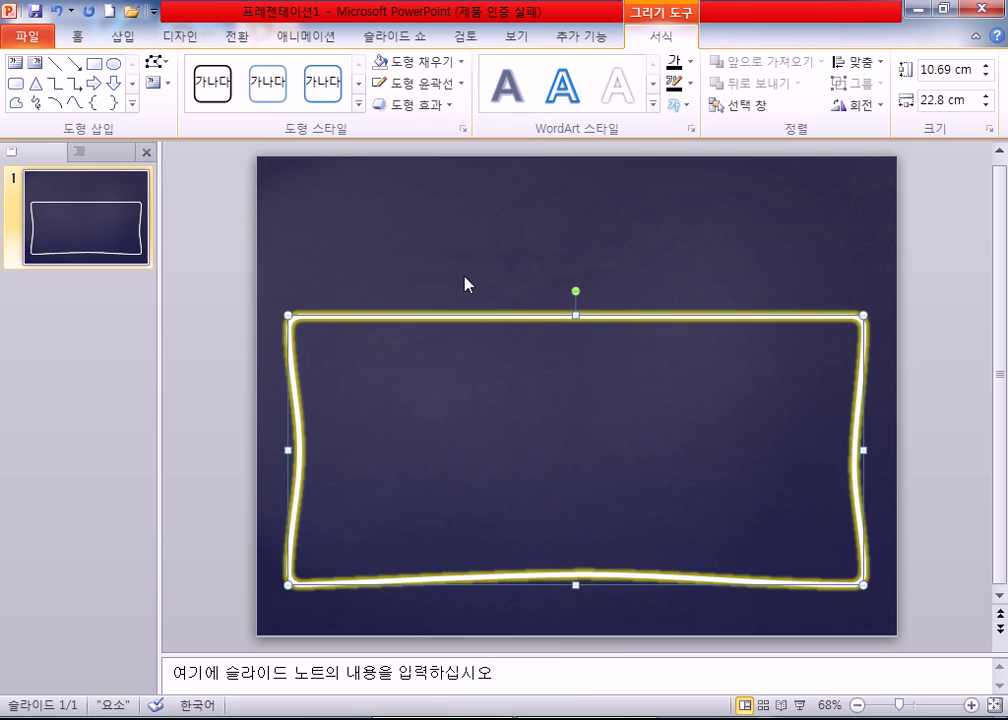
Replace the frame's yellow glow with the third-size blue preset in the second accent color, and nudge the frame slightly down.
click(415, 104)
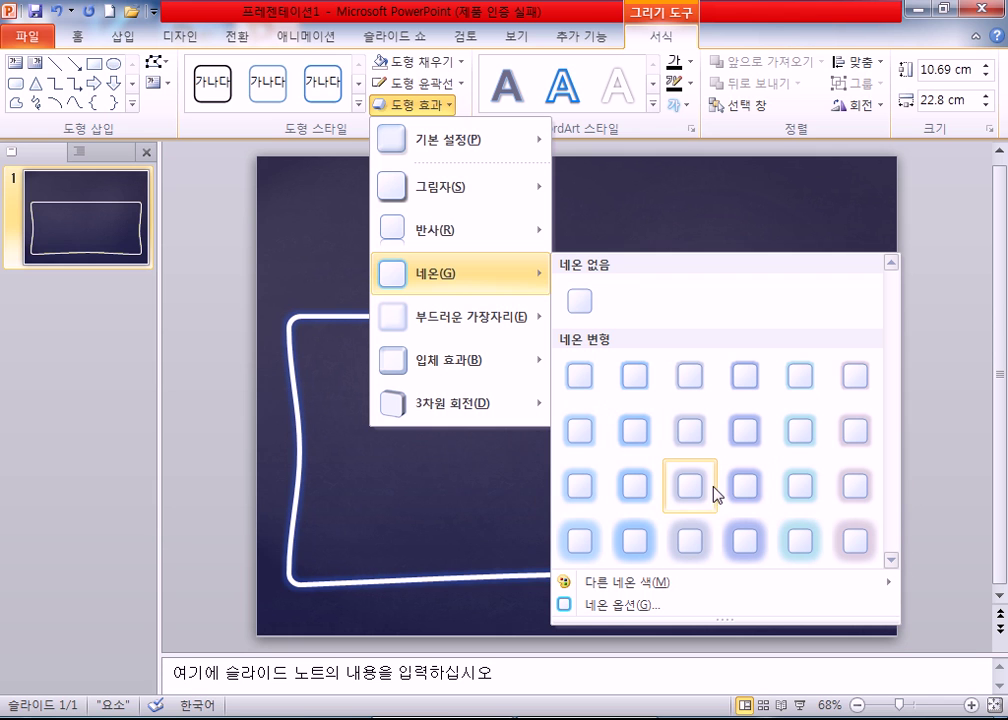
click(636, 487)
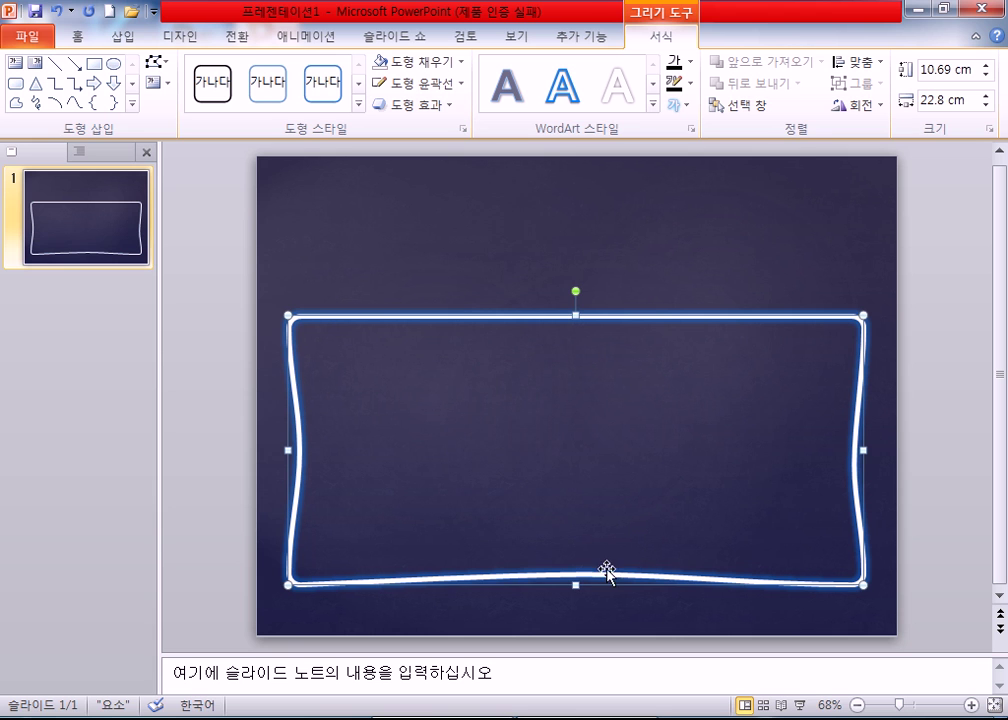
drag(669, 316, 667, 326)
click(472, 253)
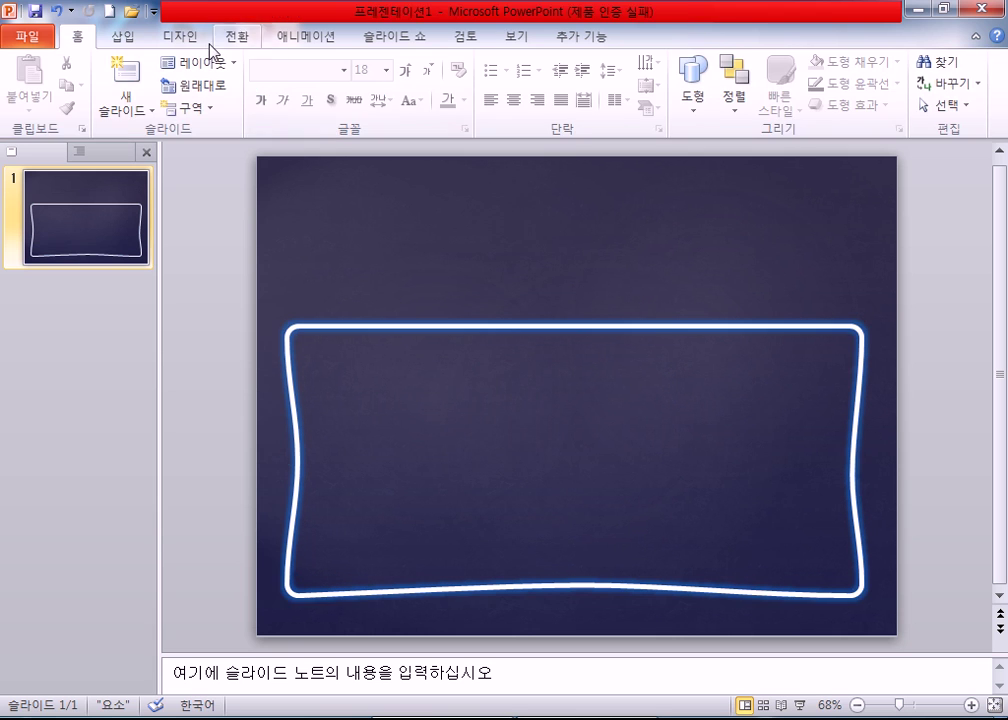
Draw a rounded rectangle about 10.4 cm wide and 2.8 cm high across the middle of the frame's upper edge.
click(122, 37)
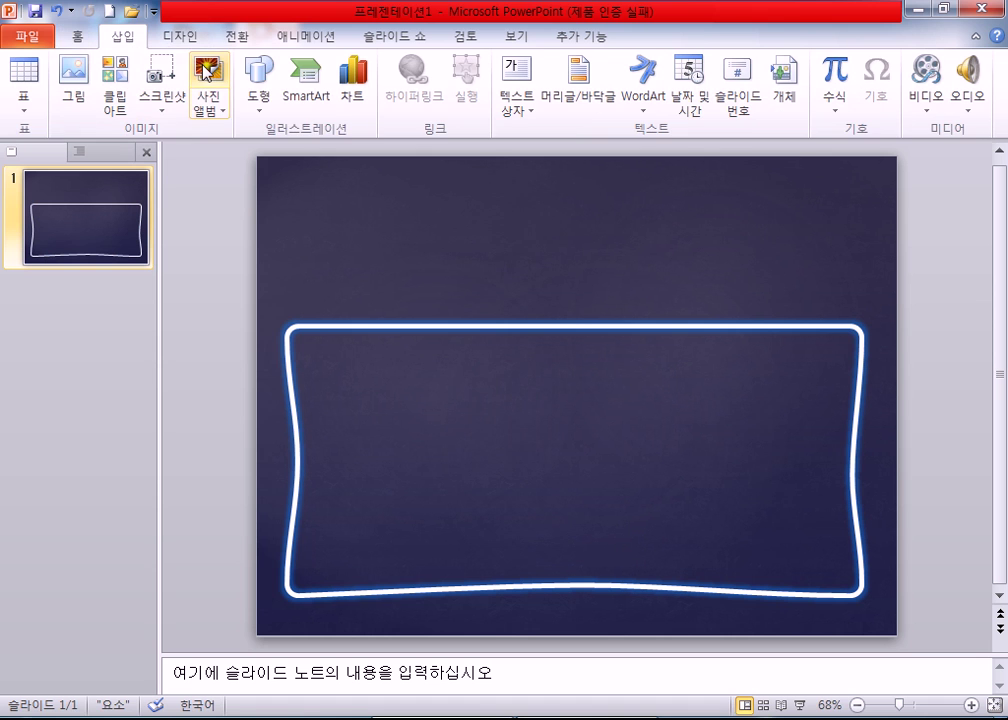
click(259, 80)
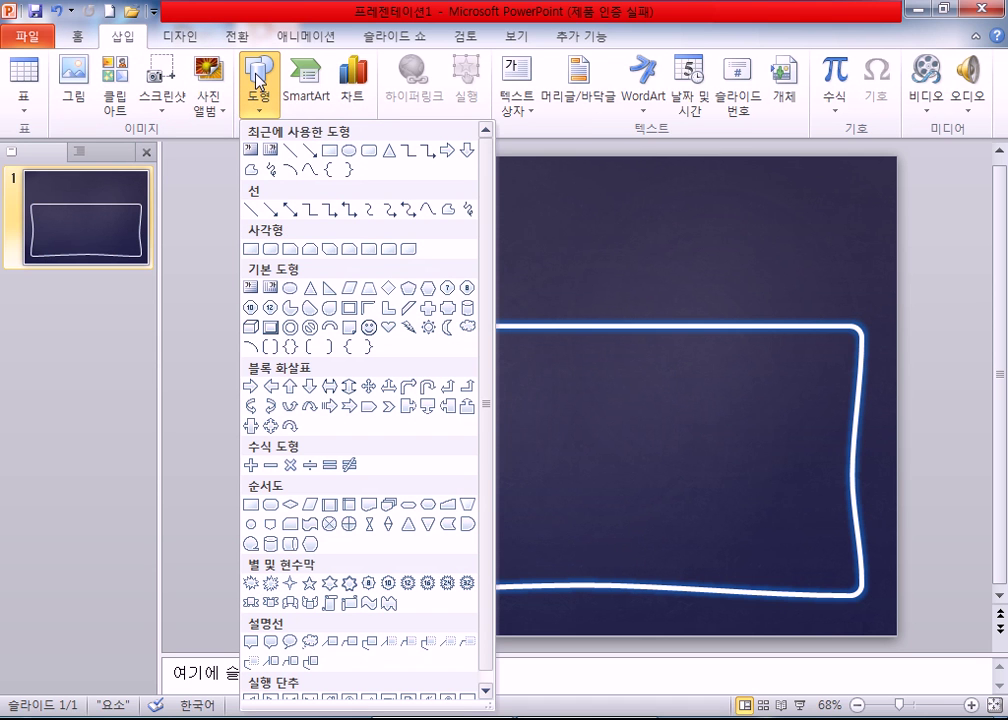
click(251, 248)
drag(432, 288, 691, 362)
key(Escape)
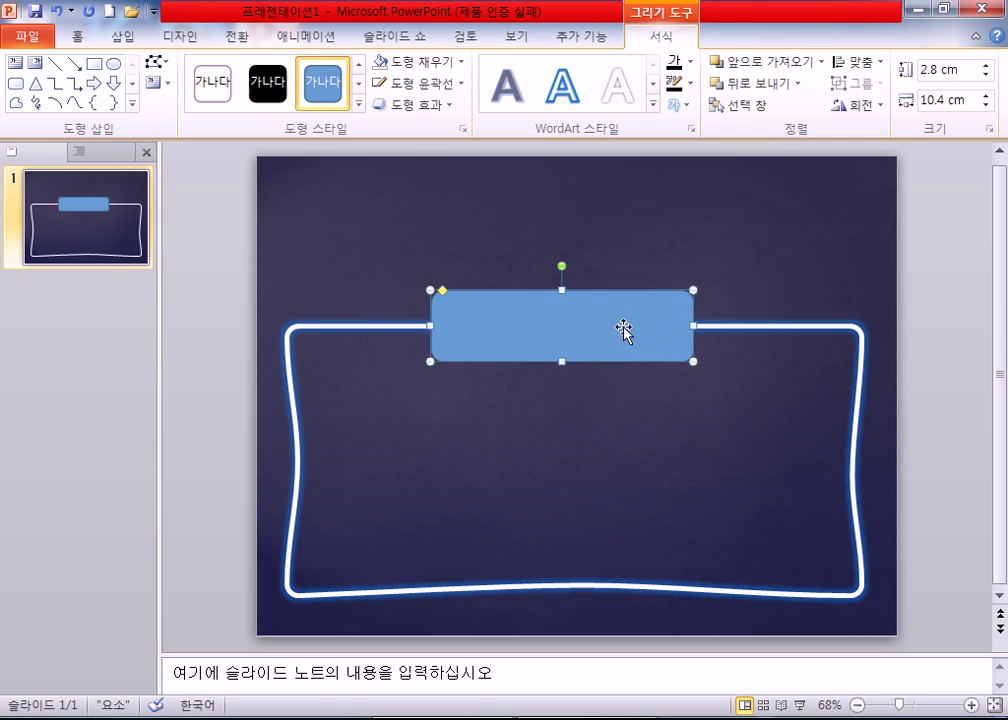
Fill the rounded rectangle with white.
click(400, 62)
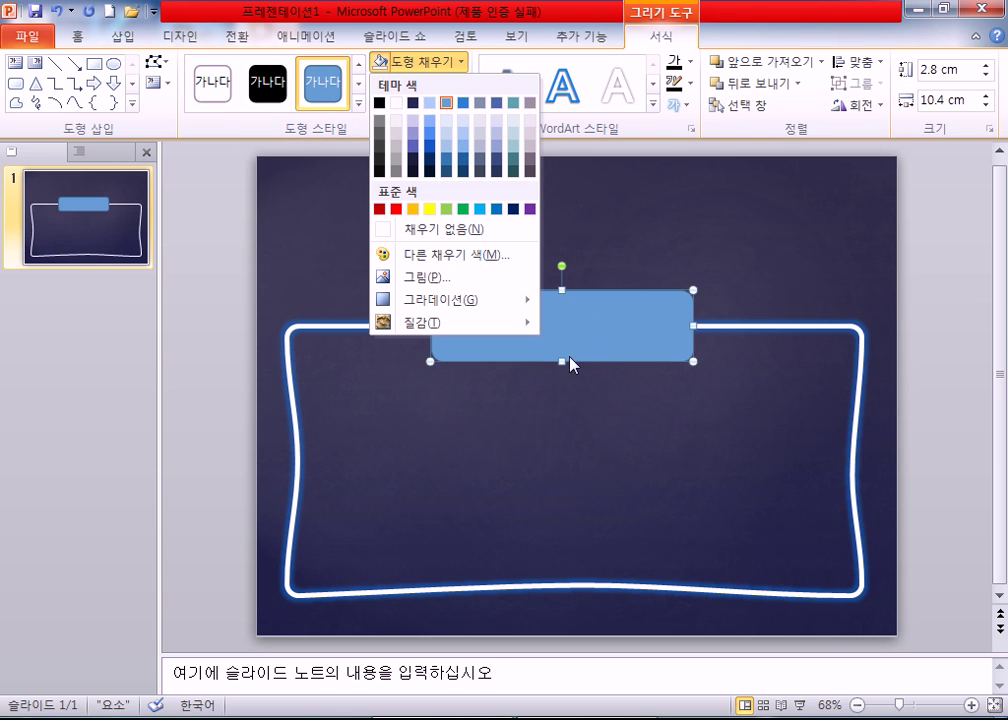
click(397, 103)
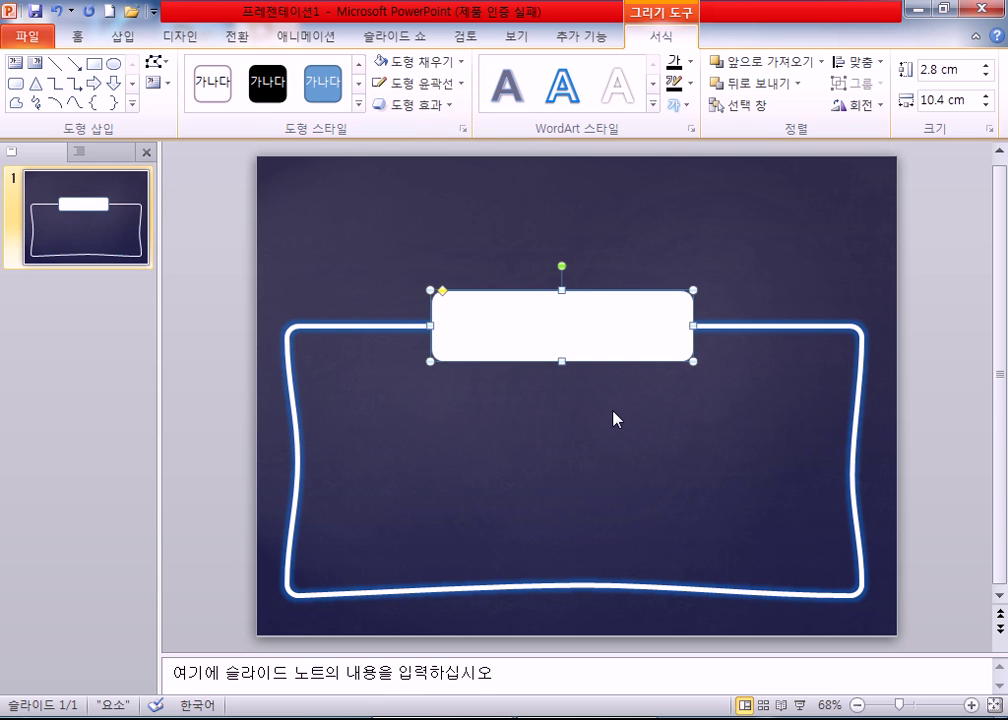
click(398, 62)
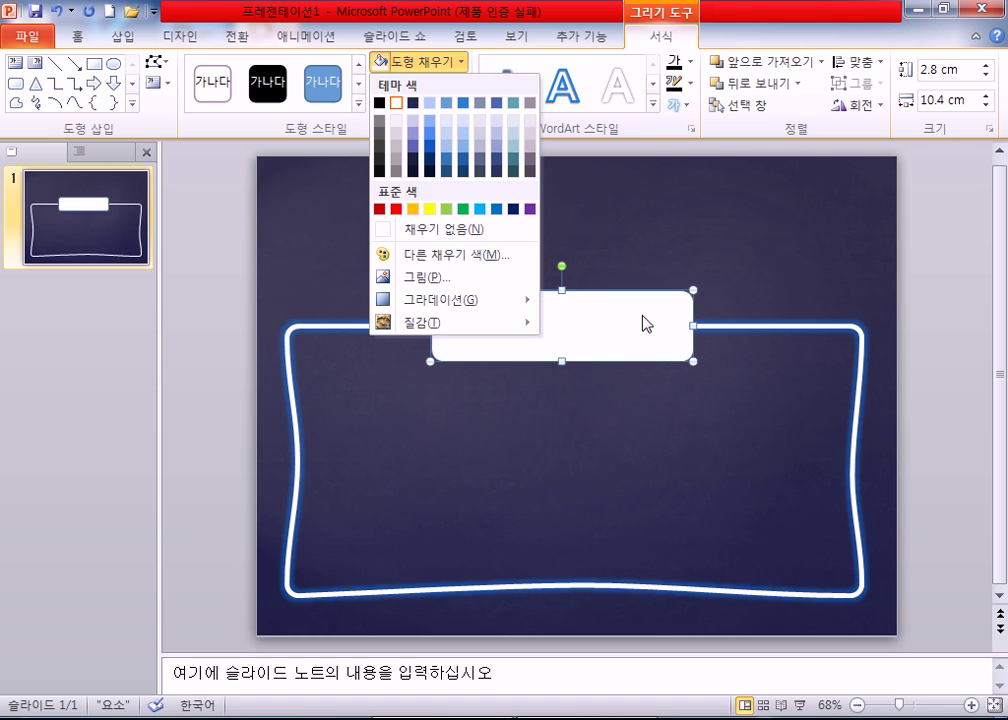
click(568, 296)
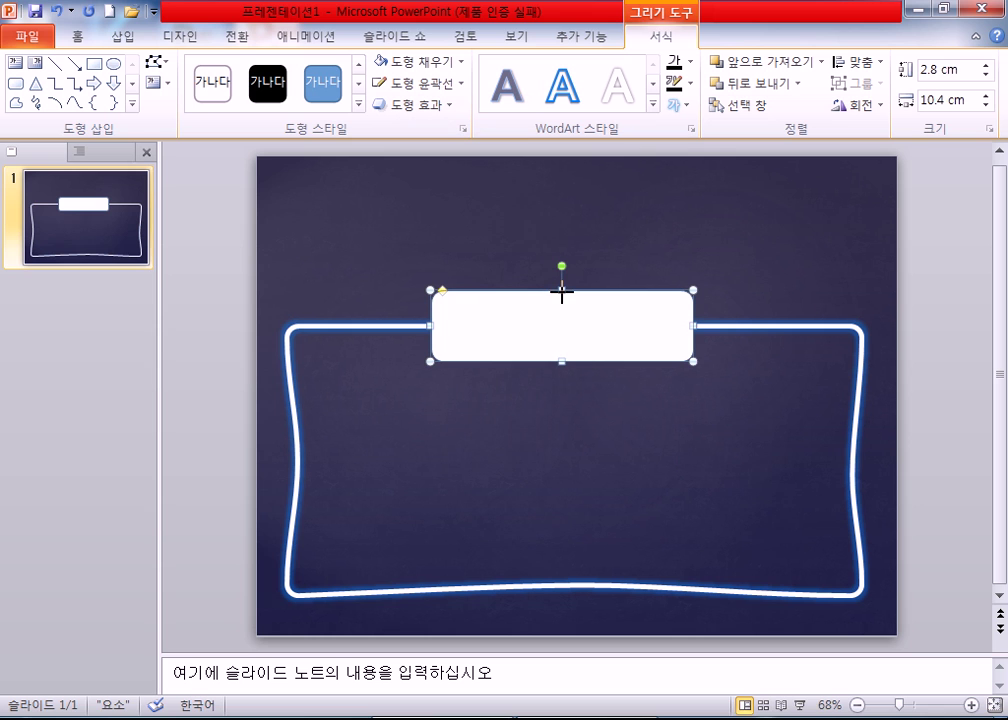
Reduce the white rounded rectangle's height to about 1.6 cm and center it on the frame's upper edge.
drag(562, 293, 562, 347)
click(778, 272)
drag(614, 320, 623, 321)
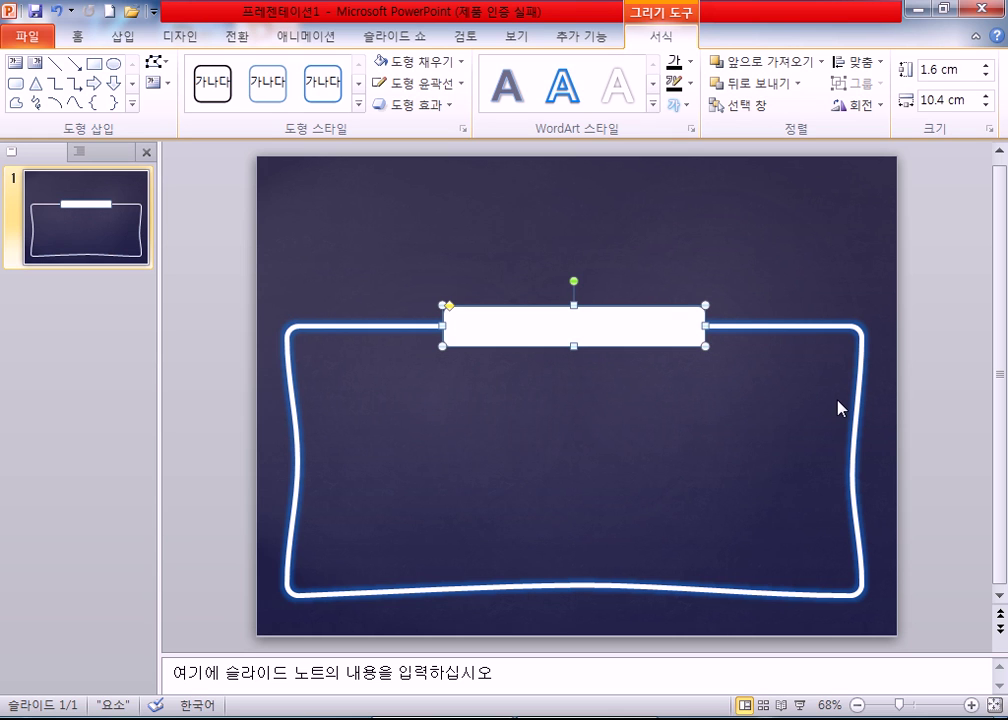
Enter 총자산 in the white rounded rectangle and format the text as red, bold and size 24.
text(ㅇㅇ)
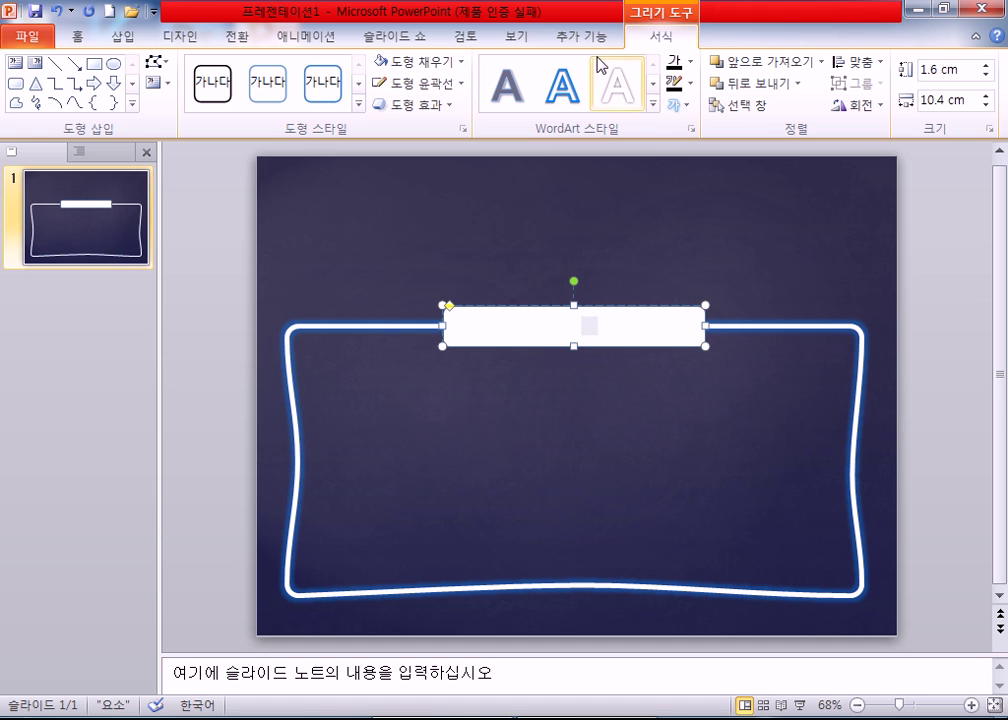
key(Escape)
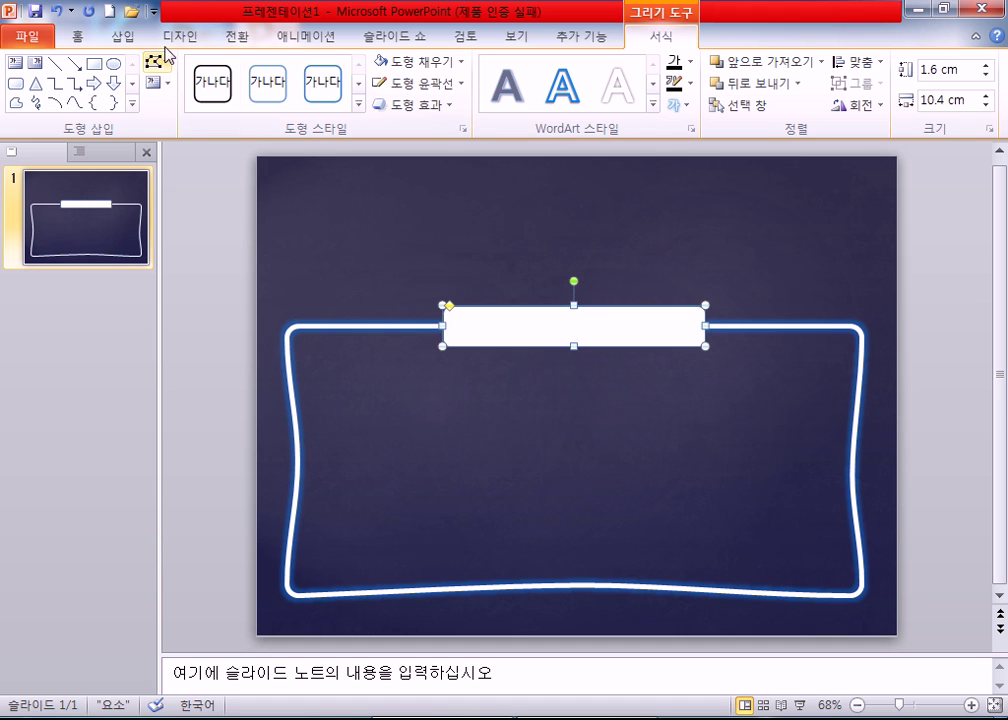
click(78, 37)
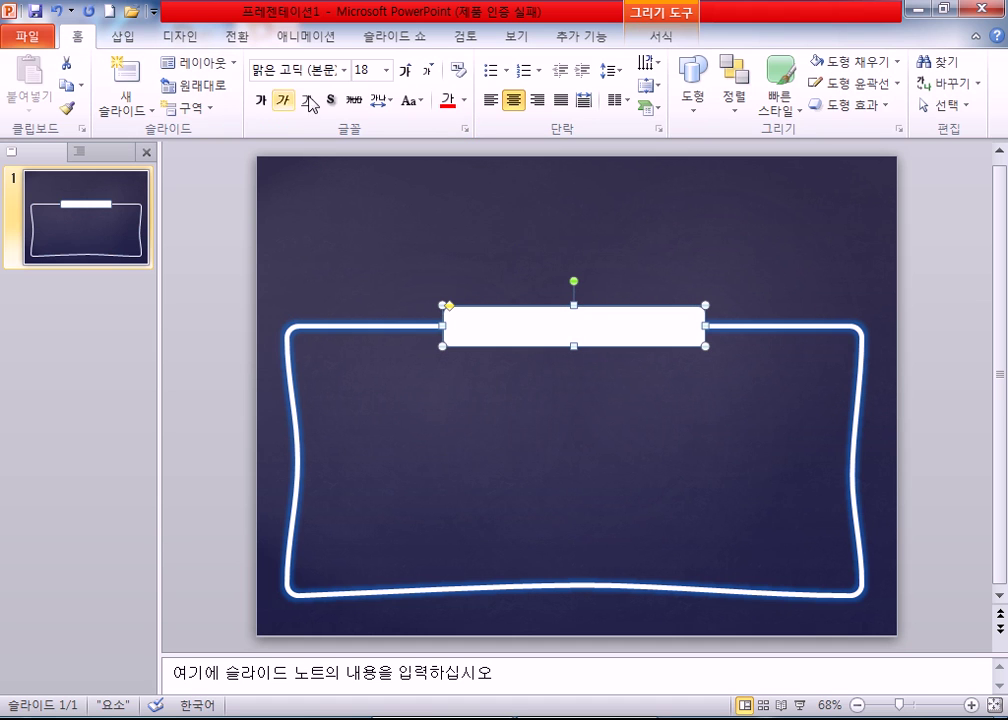
click(446, 102)
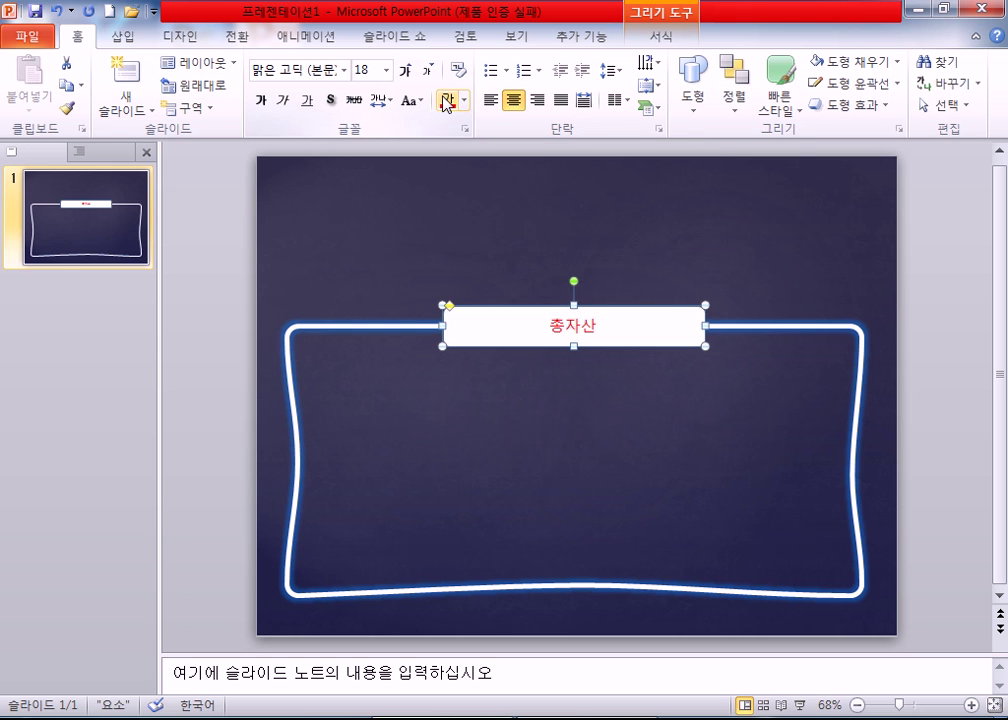
click(260, 102)
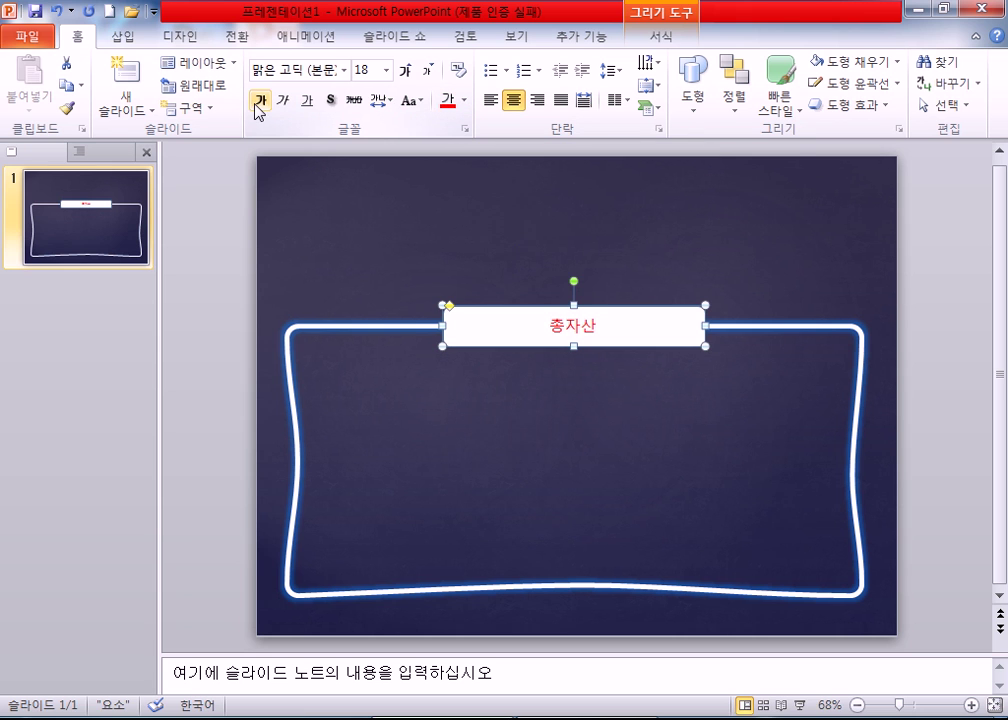
click(405, 71)
click(405, 71)
Extend the label in the white rounded rectangle to read 총자산 약12조원.
click(604, 330)
text(약)
key(Hangul)
text(1)
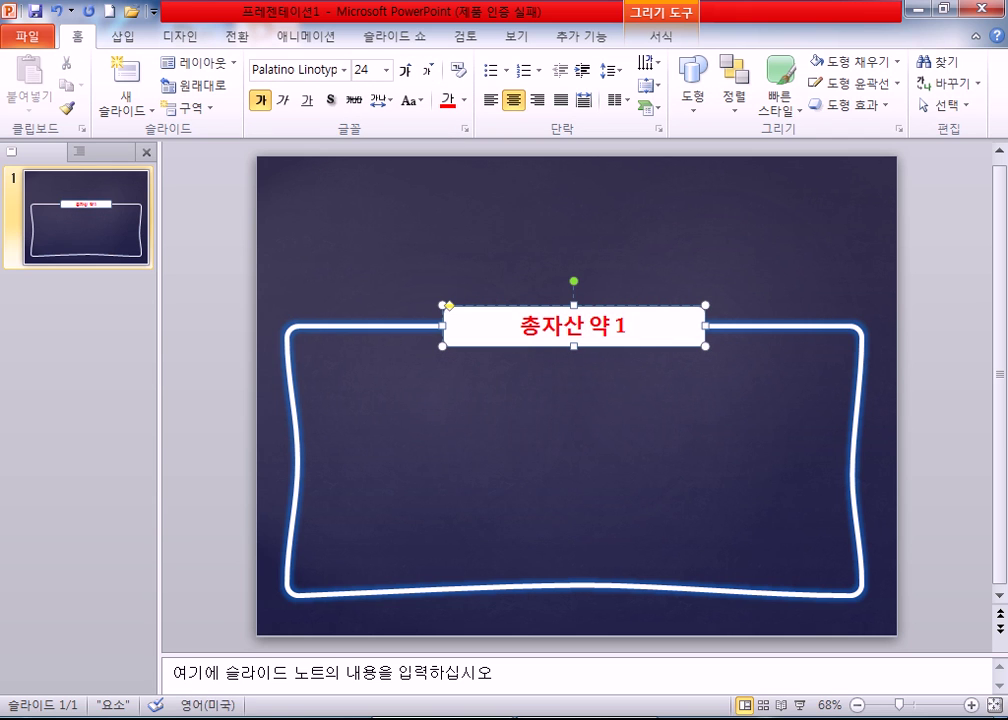
text(2)
key(Hangul)
text(조워ㄴ)
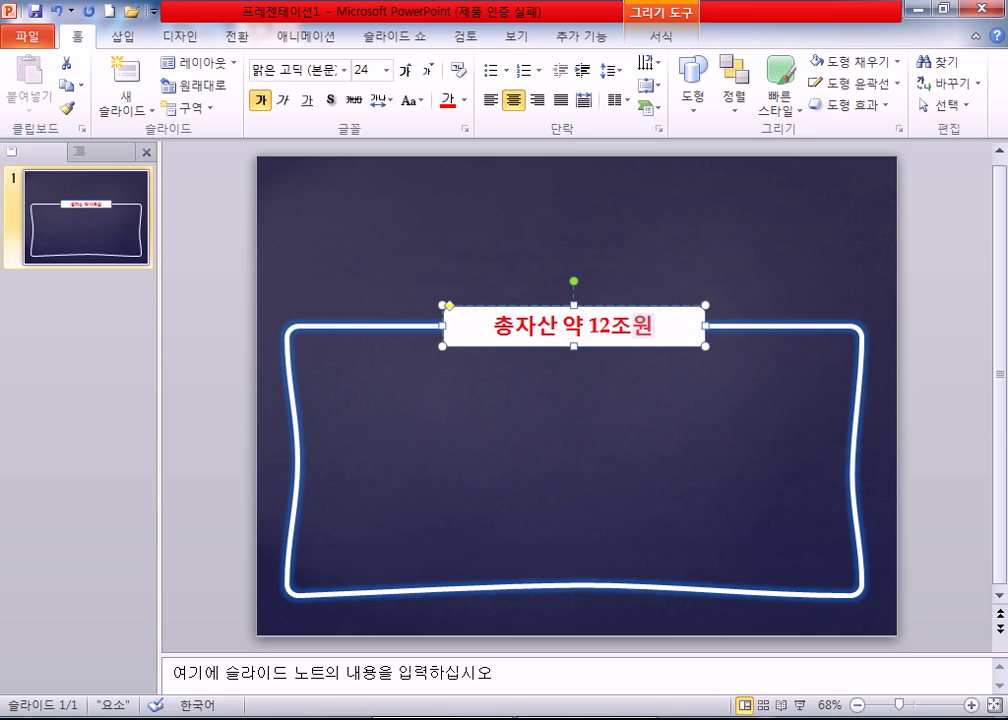
key(Left)
key(Left)
key(Left)
key(Left)
key(BackSpace)
key(Delete)
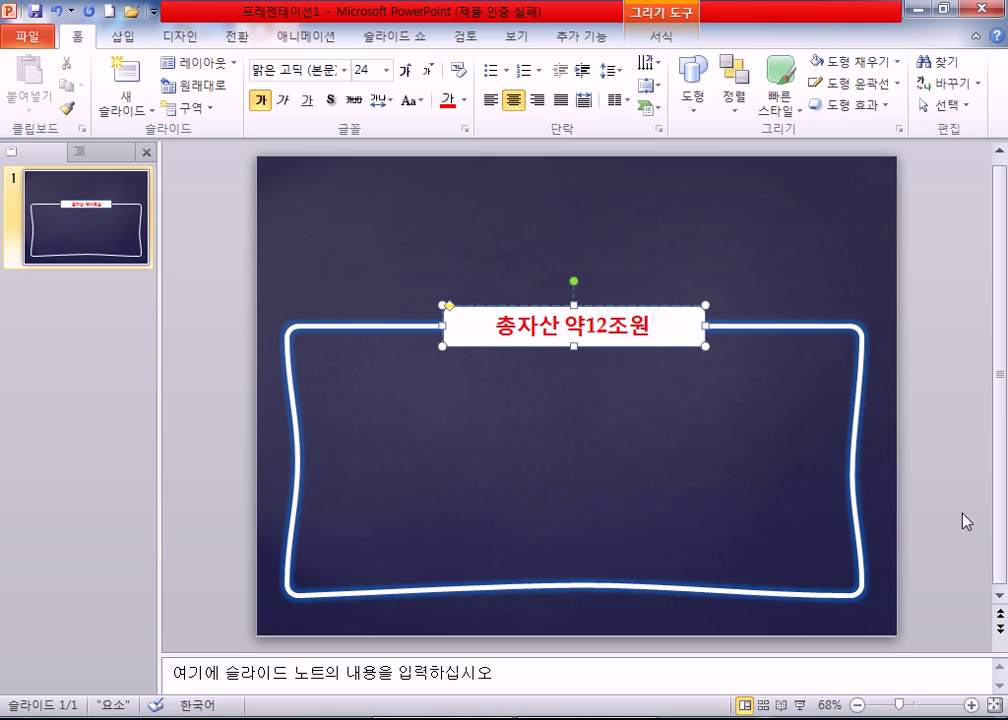
Change the label's font to HY수평선B.
click(677, 333)
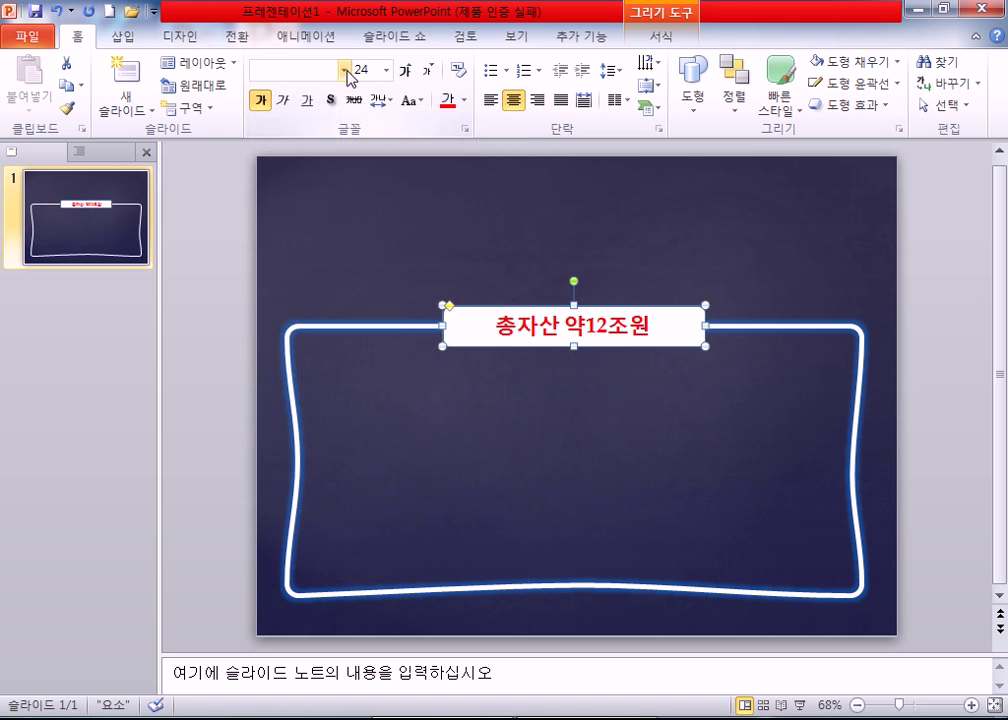
click(344, 71)
scroll(360, 360, down, 10)
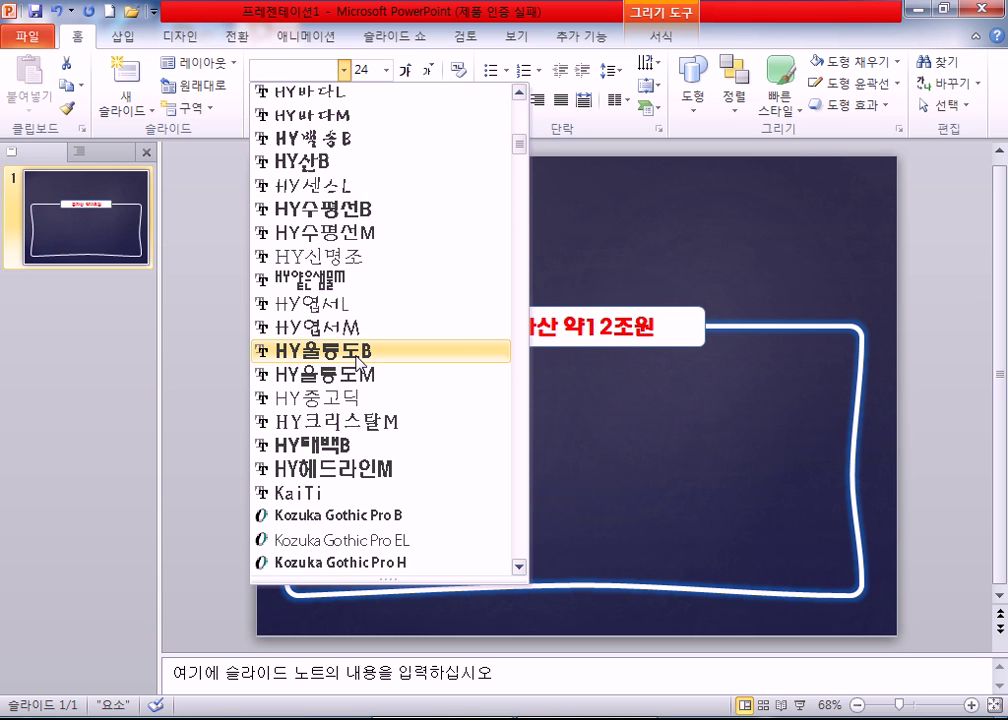
click(346, 215)
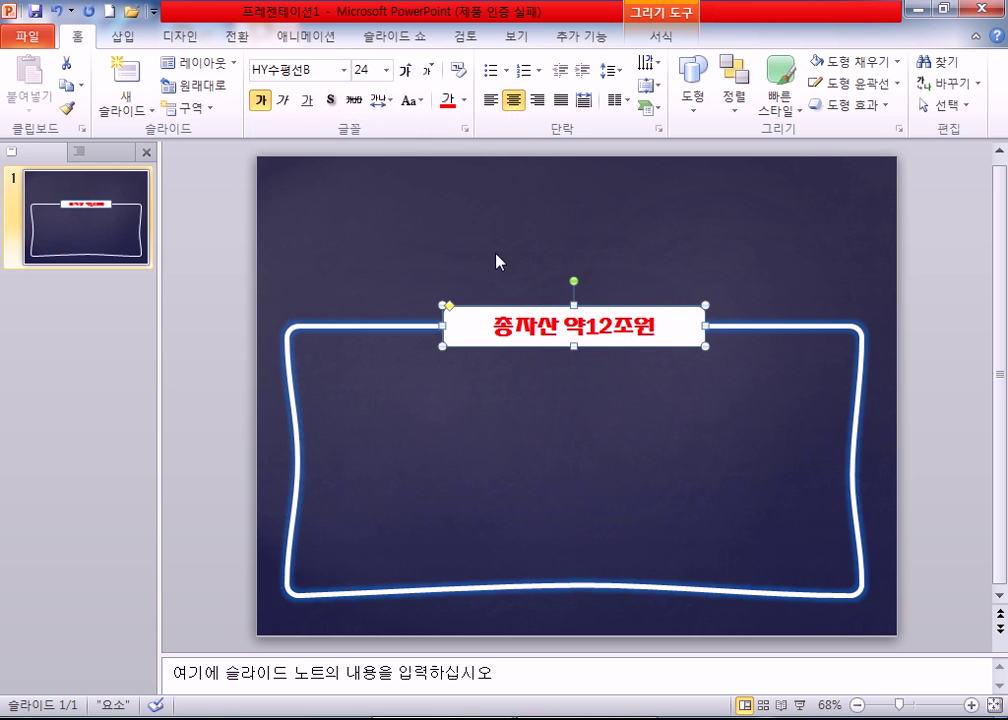
Apply the standard red font color to the text of the 총자산 약12조원 label.
click(465, 106)
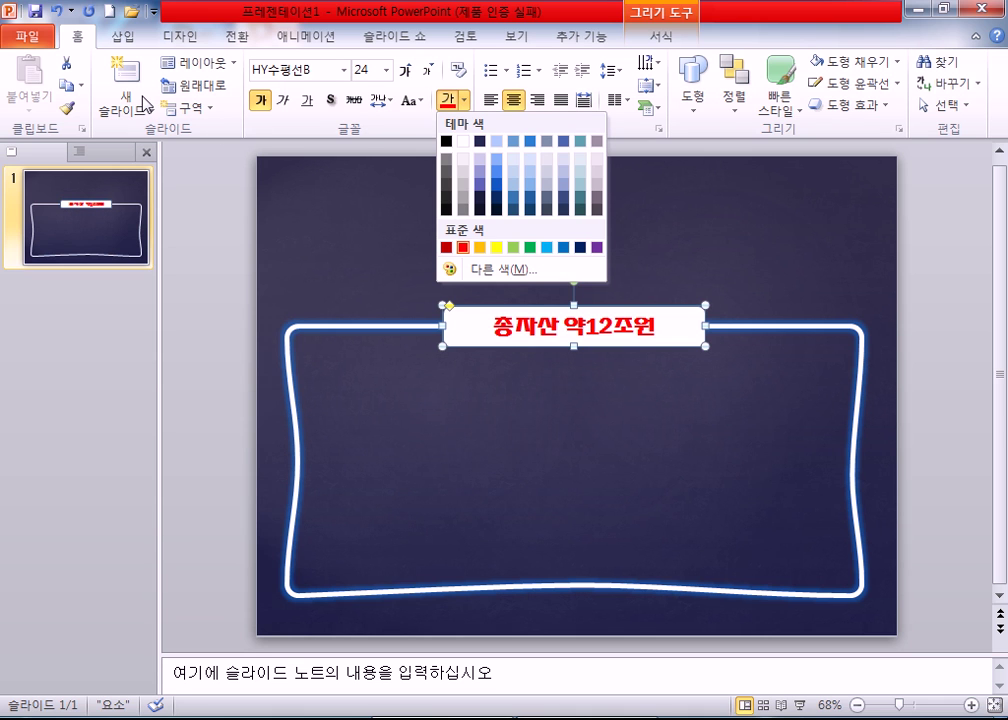
click(465, 331)
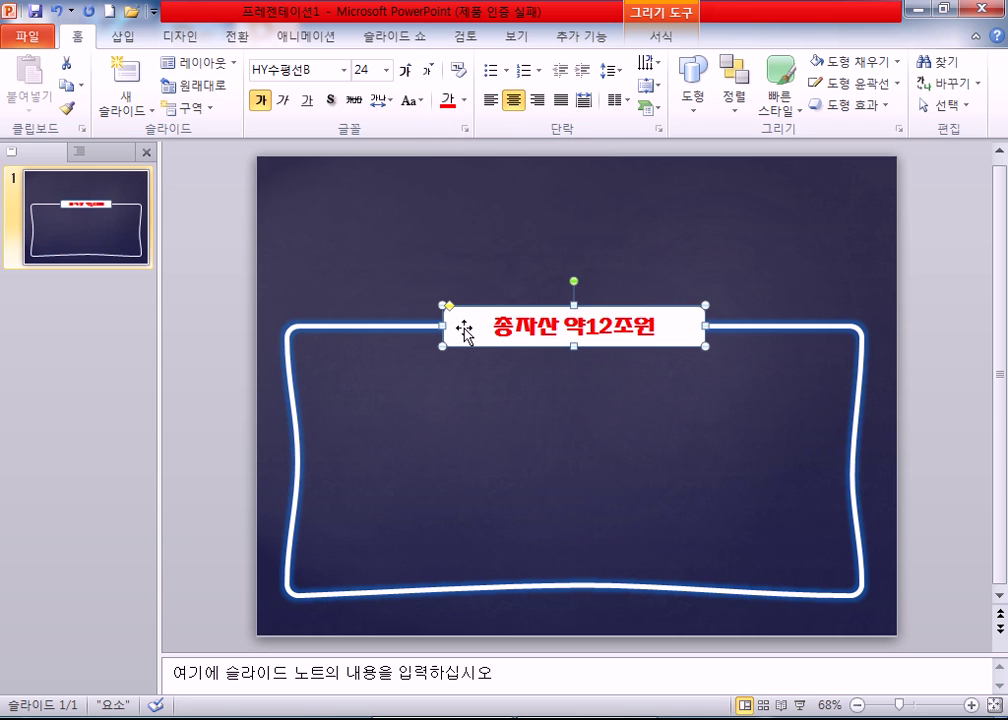
click(464, 101)
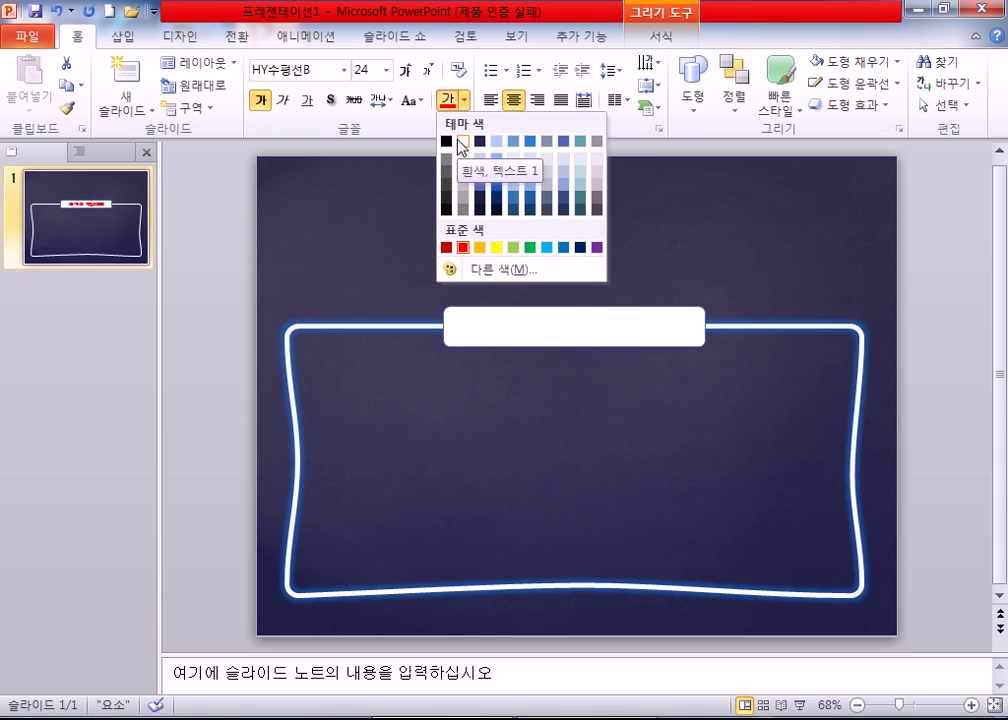
click(462, 248)
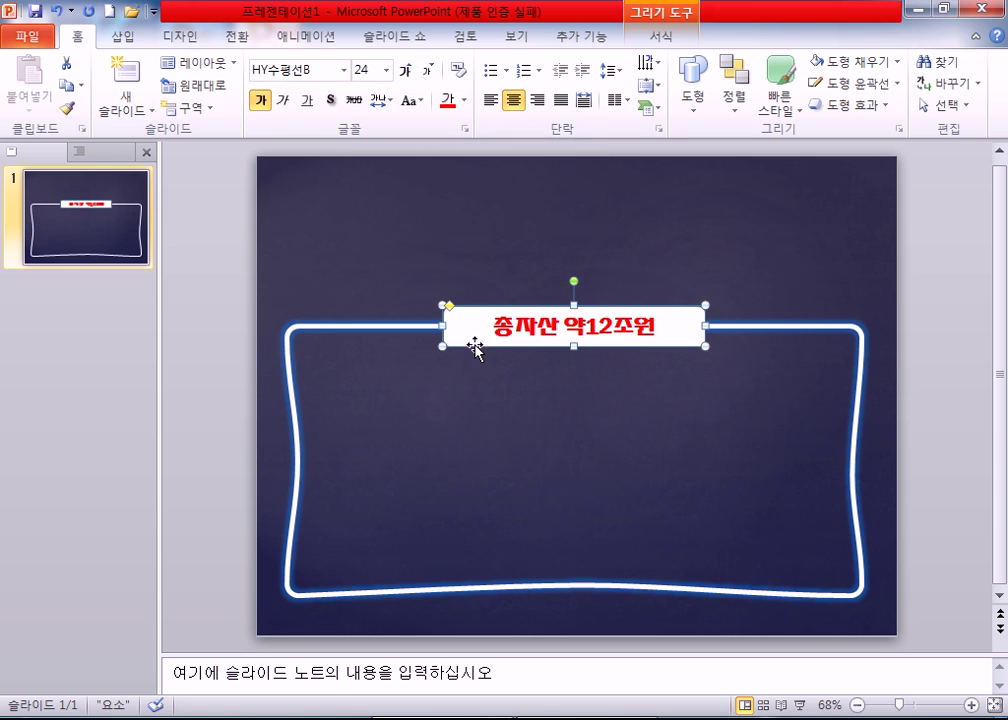
Try the label's text at size 20 and return it to size 24.
click(427, 70)
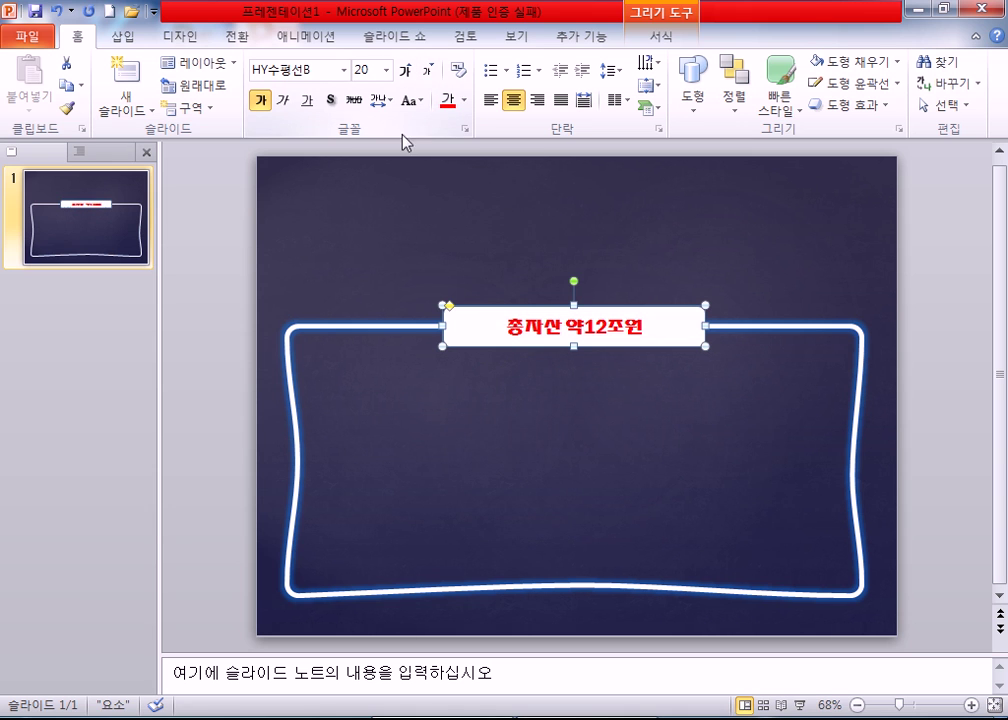
click(405, 70)
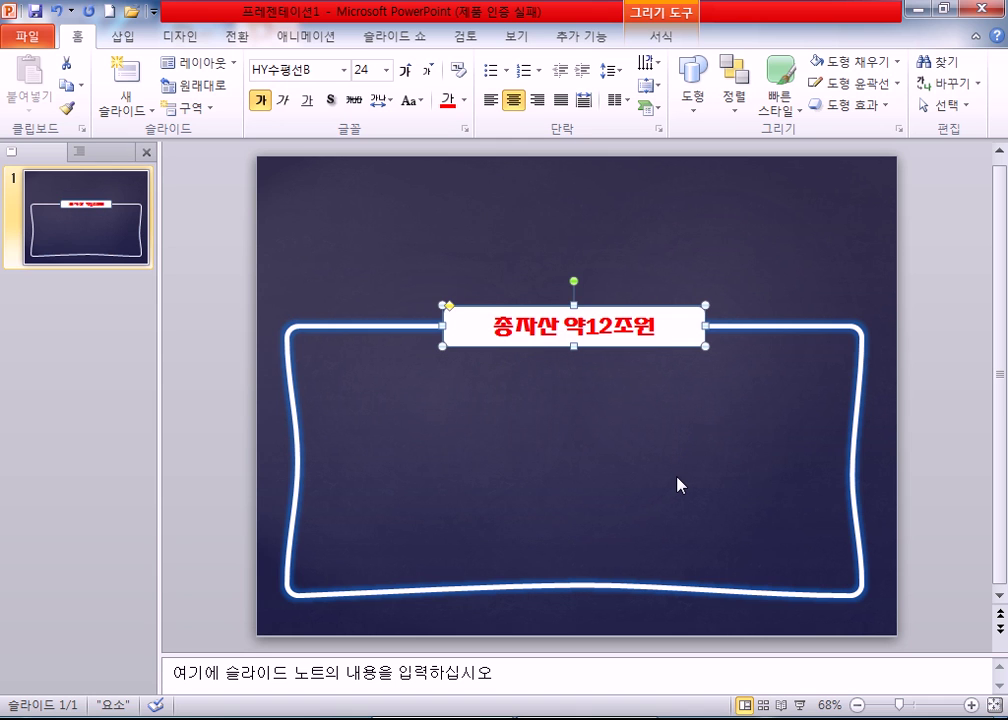
click(302, 202)
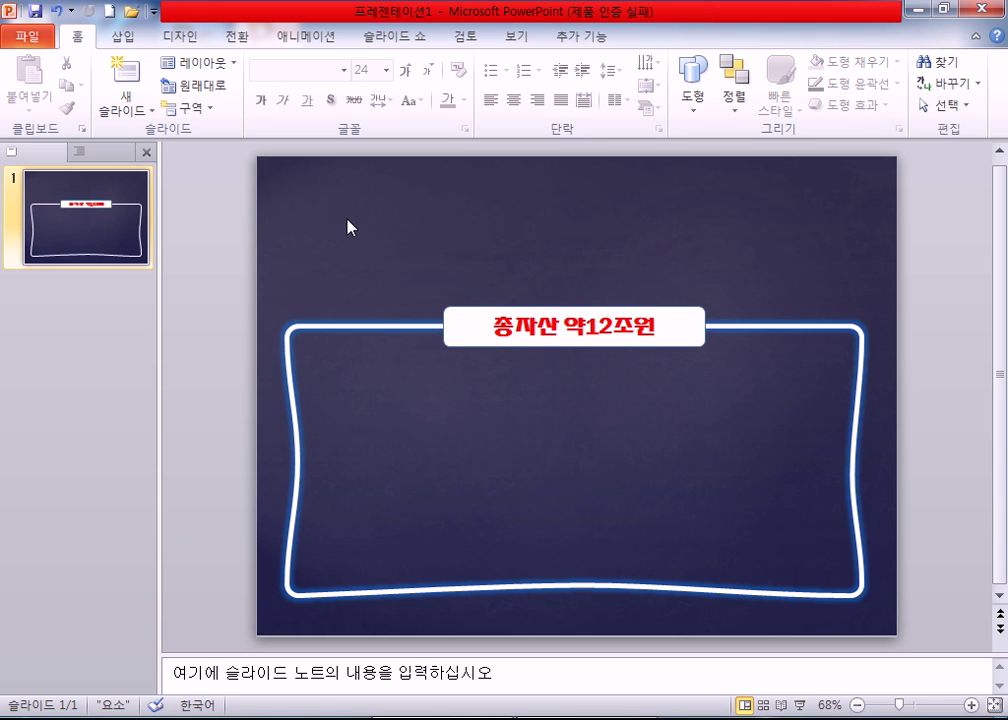
drag(313, 176, 839, 257)
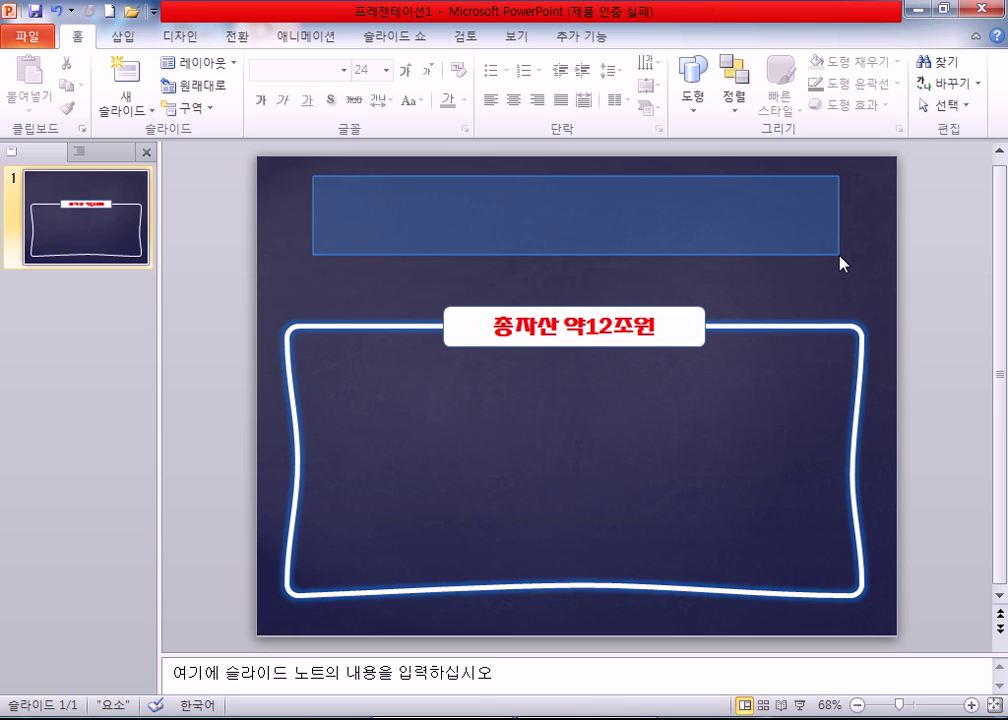
drag(839, 256, 839, 256)
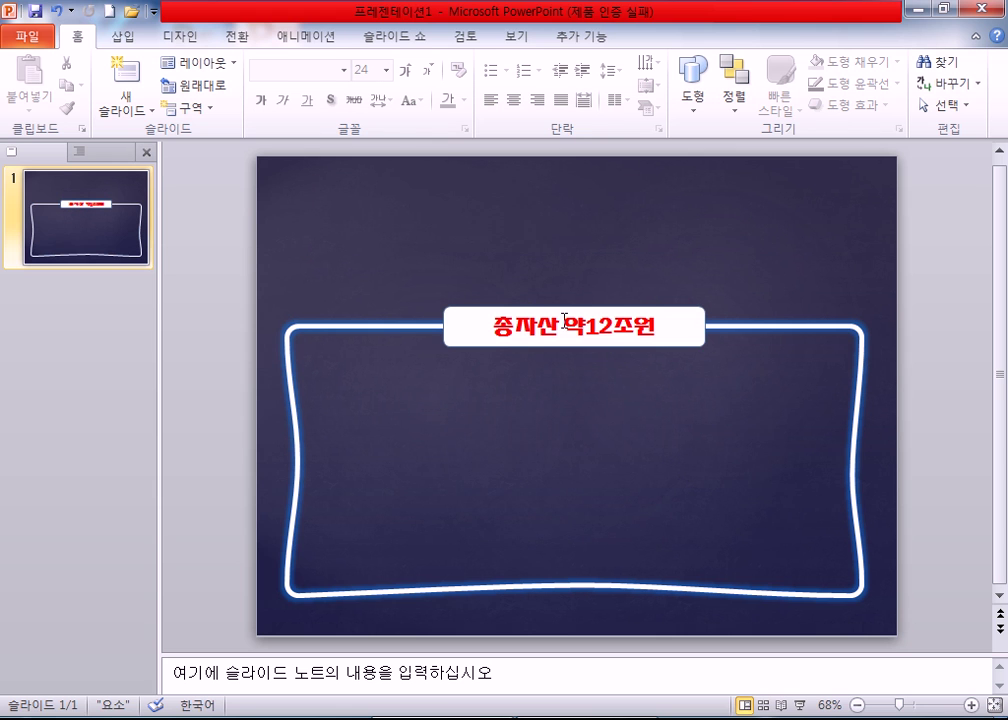
Insert WordArt in the first gallery style with the text 자사의 수신규모 및 거래지수.
click(118, 40)
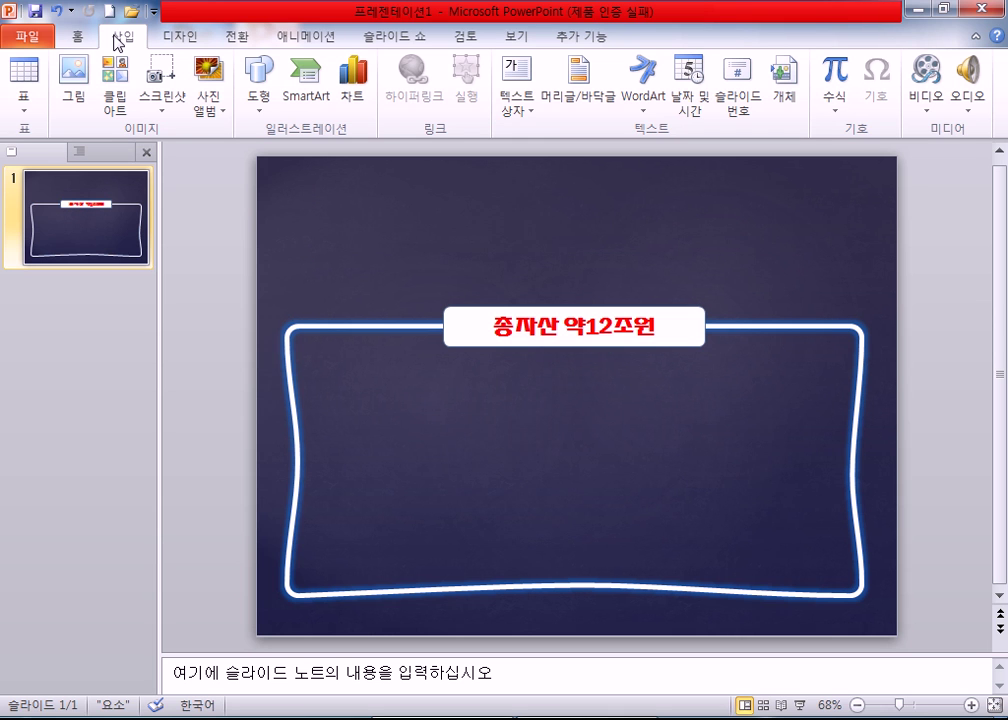
click(644, 103)
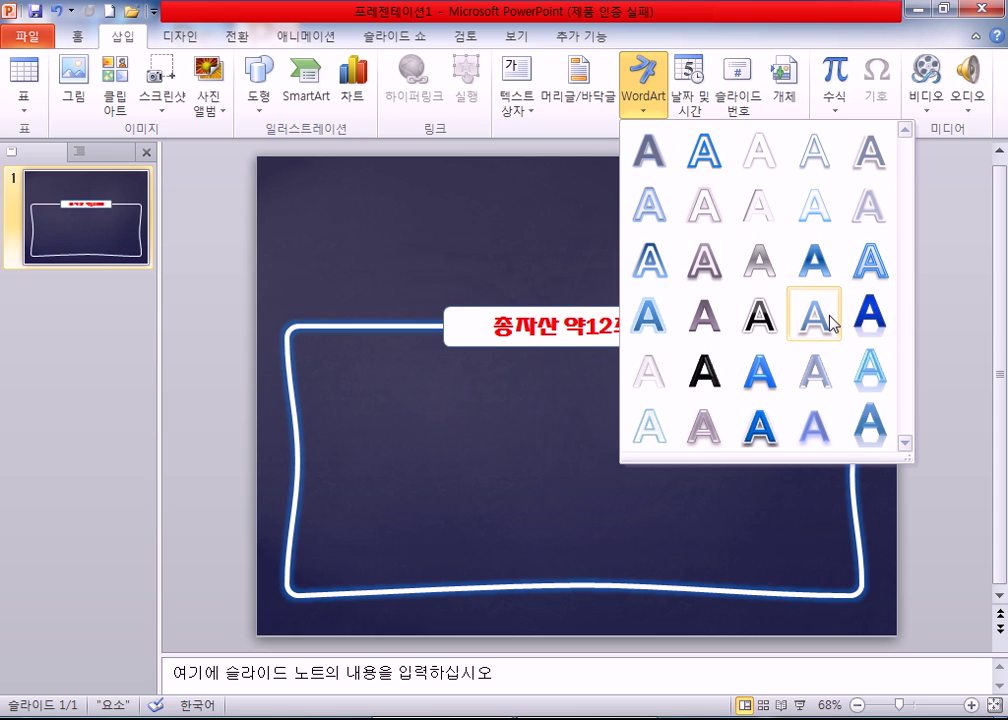
click(648, 163)
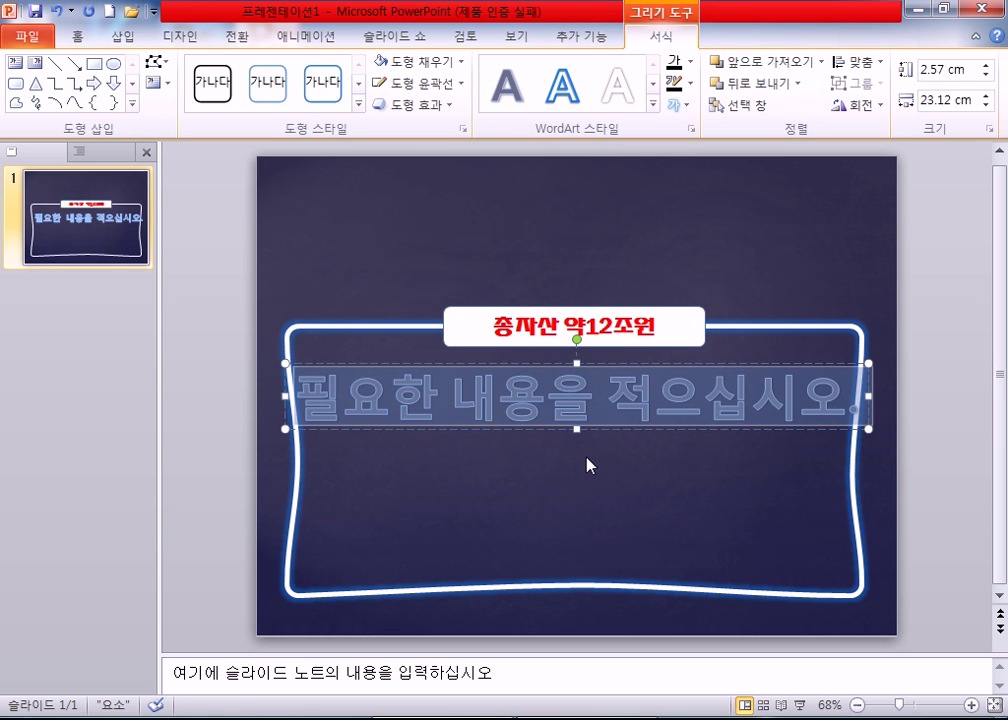
text(자사의)
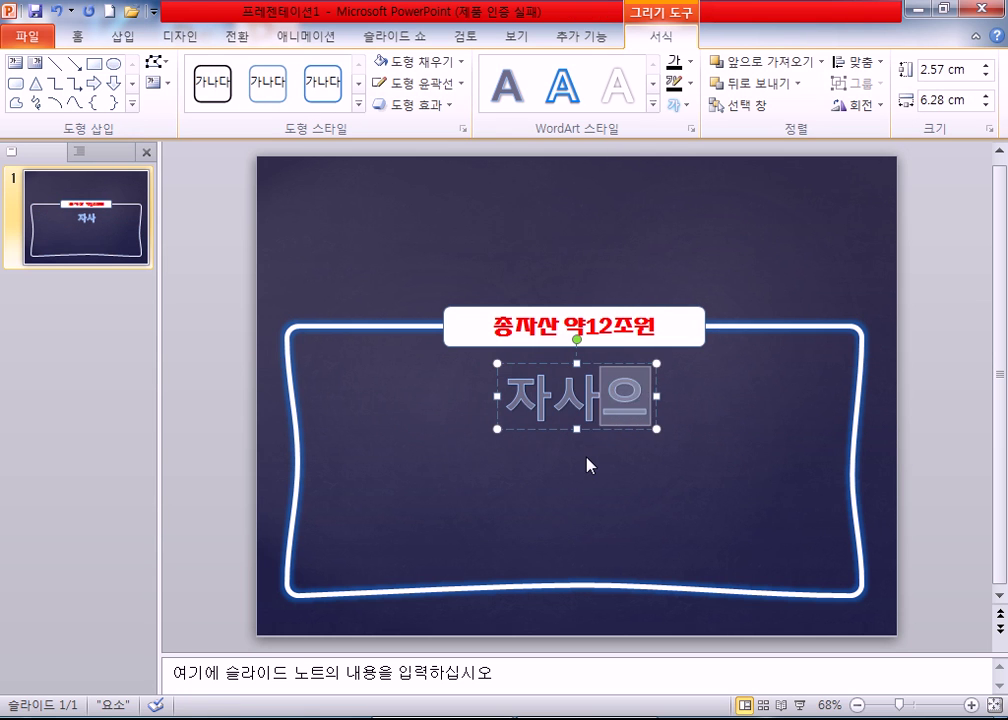
text( 수신규)
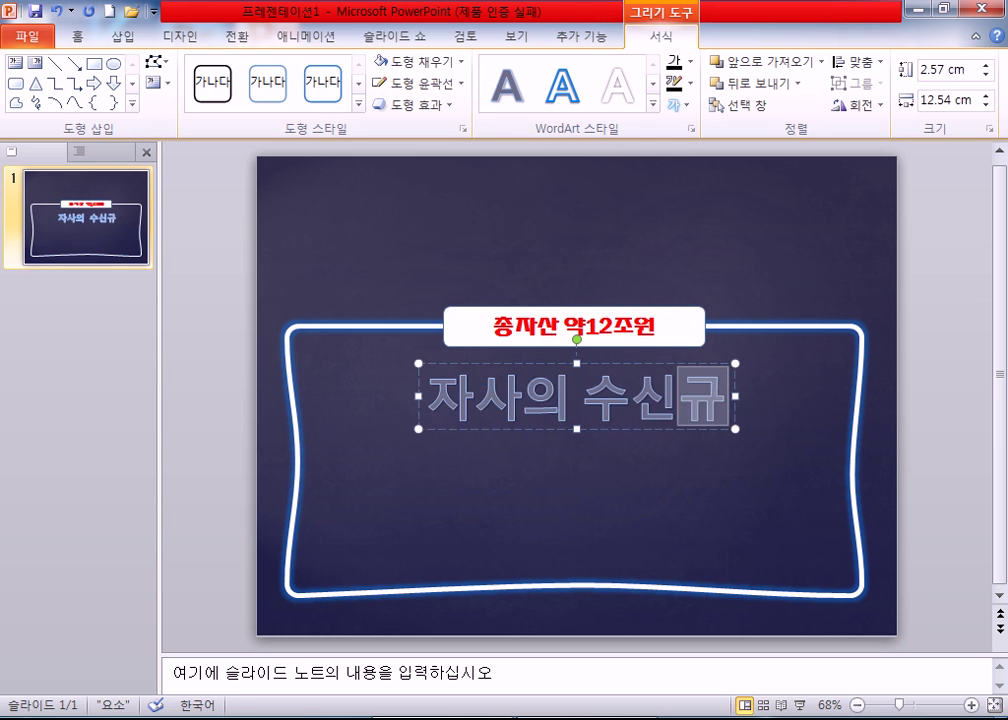
text(모 및 거래)
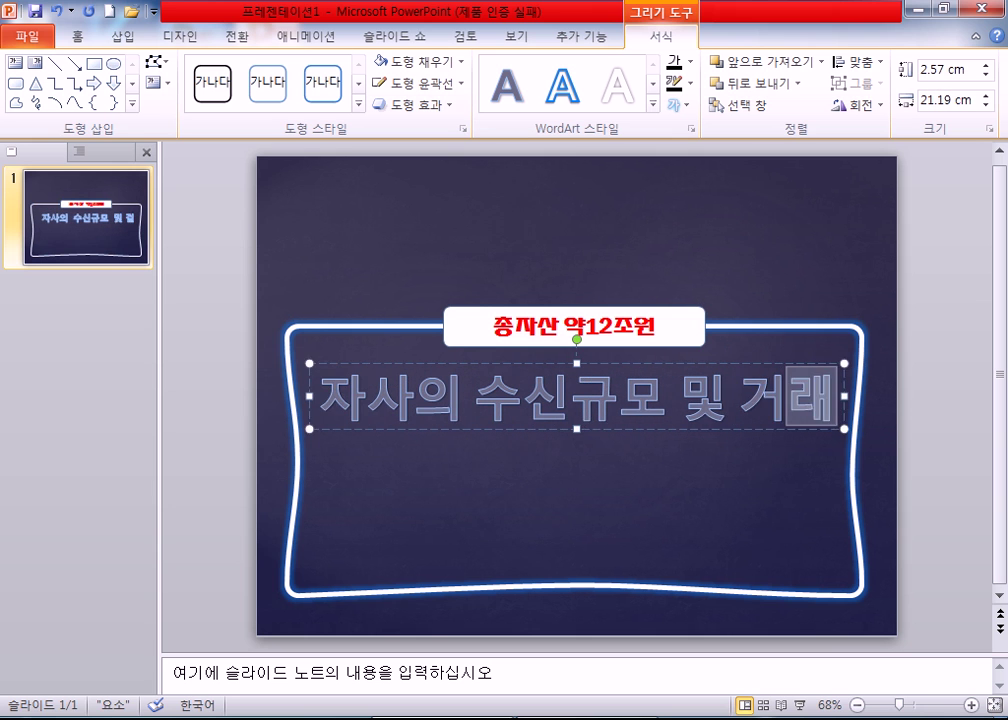
text(짓수)
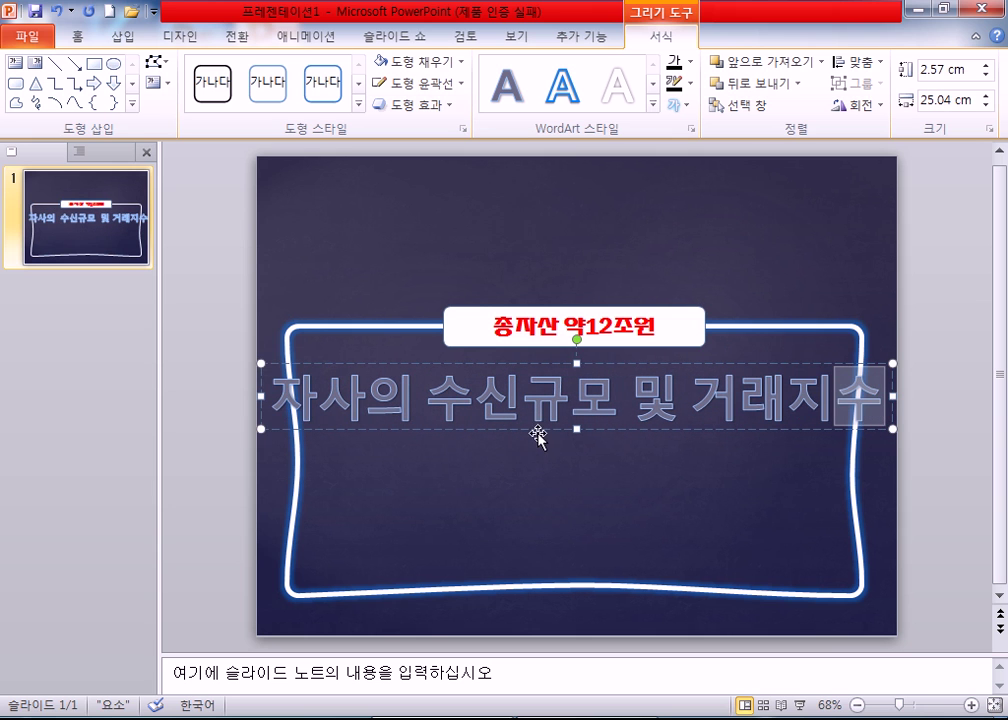
Move the WordArt title above the label box, close to the slide's upper edge.
drag(536, 429, 535, 262)
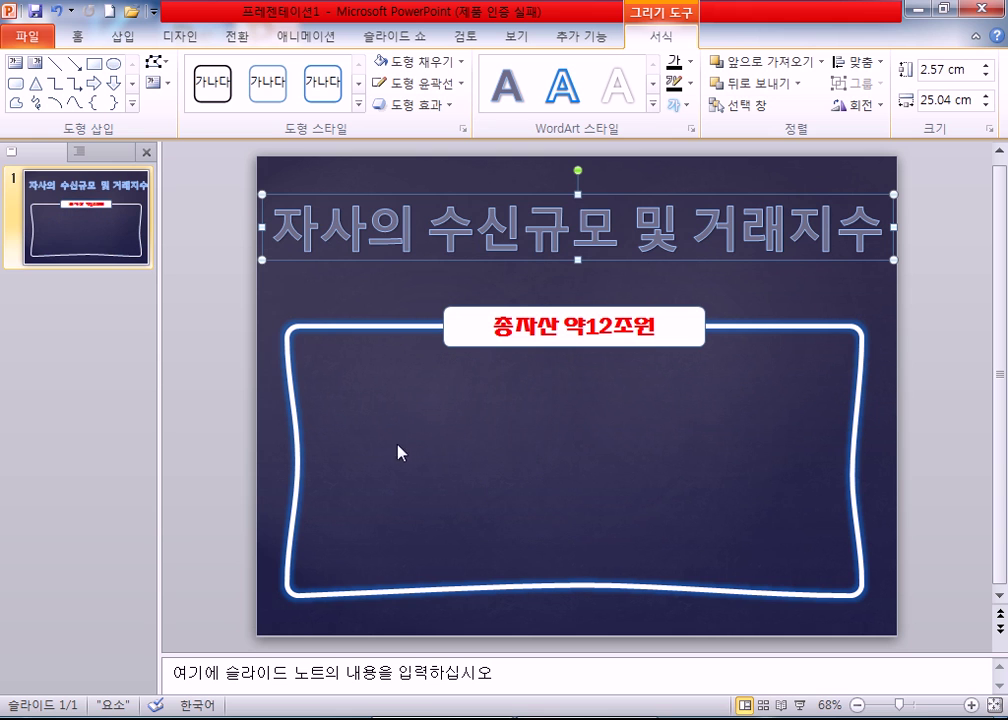
drag(435, 258, 435, 238)
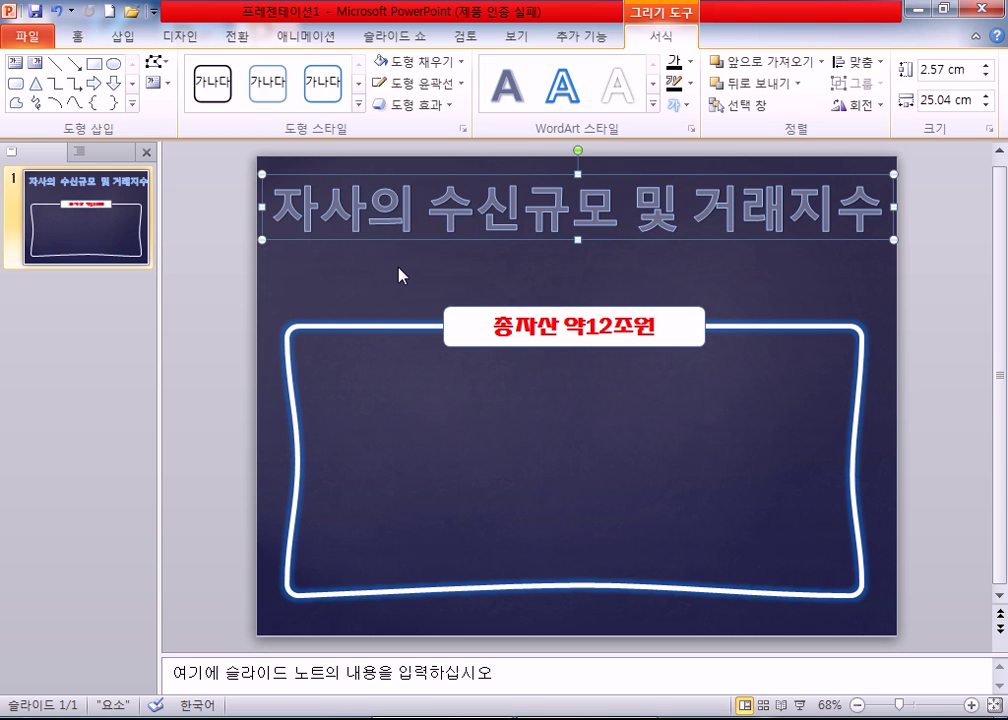
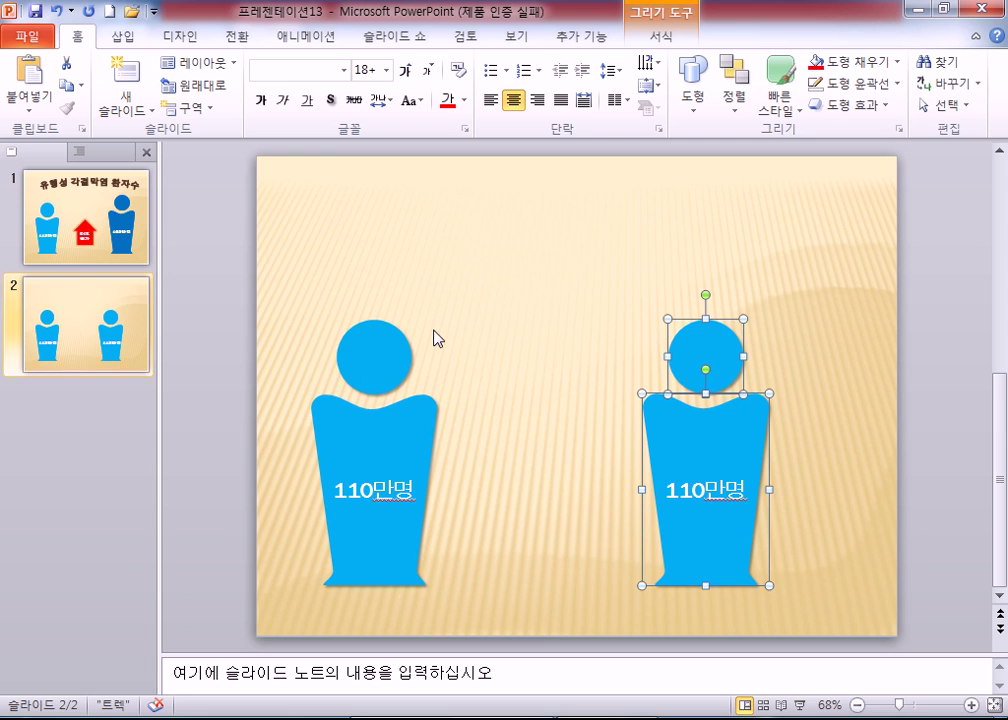
Copy the selected person figure to the upper middle of the slide and delete that copy.
drag(640, 335, 520, 372)
drag(580, 299, 567, 220)
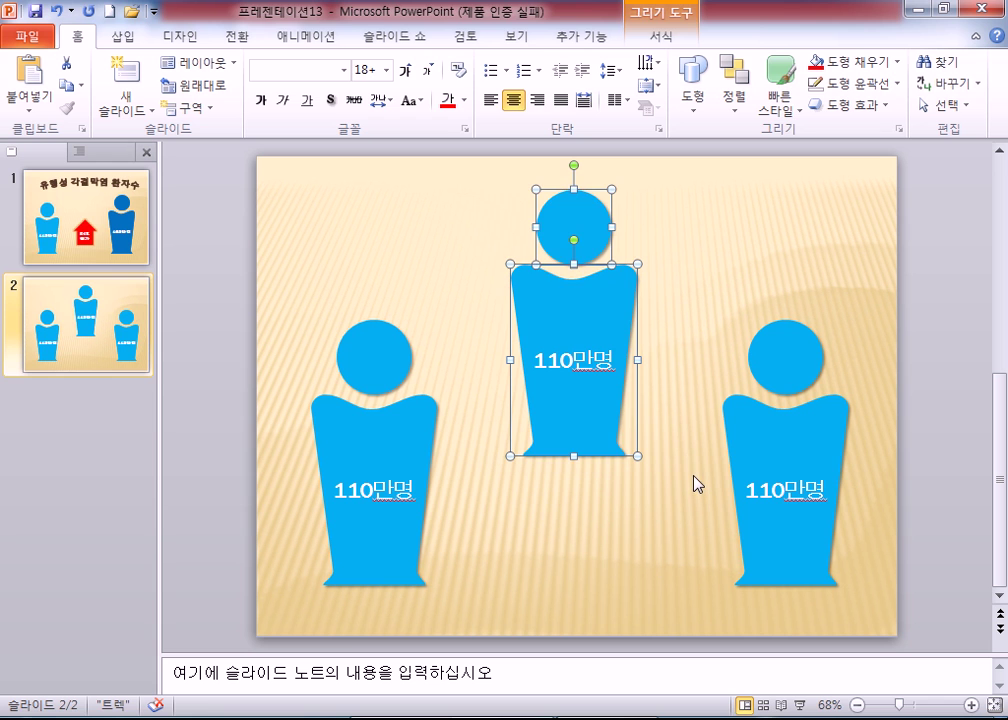
key(Delete)
Move the right person figure's head and body closer to the left figure.
drag(679, 295, 882, 586)
drag(815, 466, 660, 442)
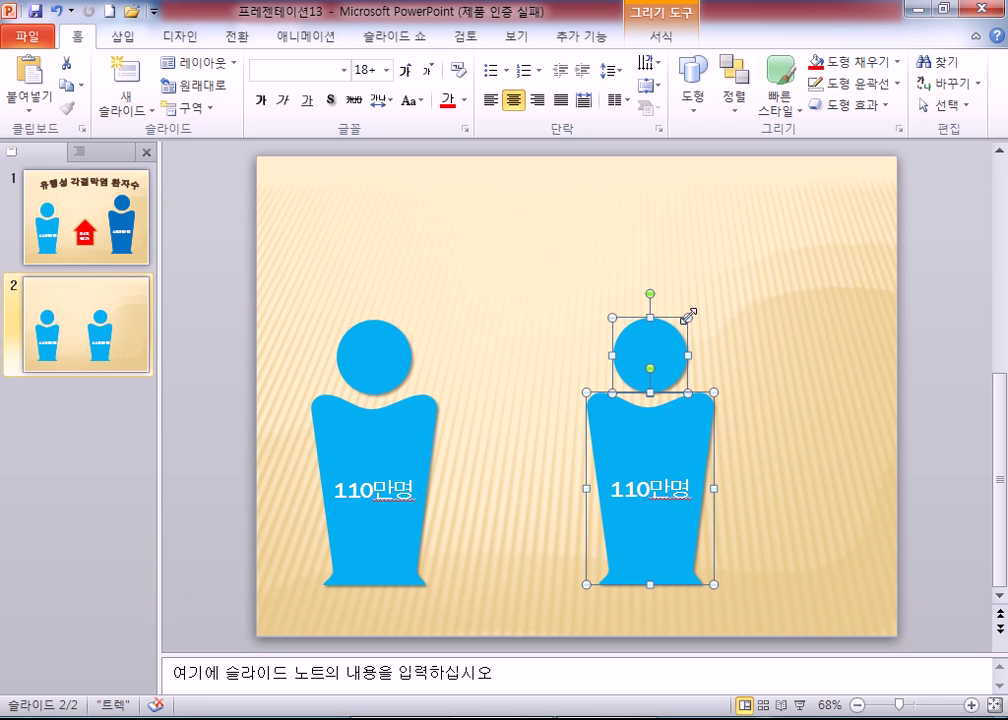
Try enlarging the right figure's ungrouped head and body together and repositioning the pieces separately.
drag(689, 312, 726, 256)
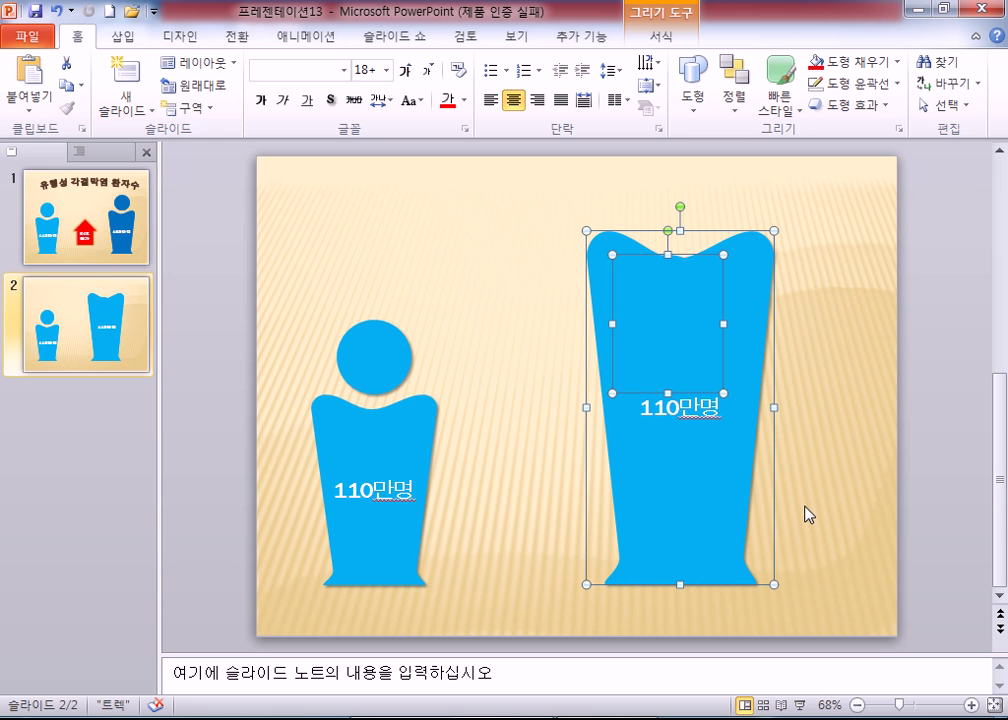
click(805, 434)
drag(732, 372, 720, 483)
drag(676, 318, 731, 260)
drag(708, 470, 763, 439)
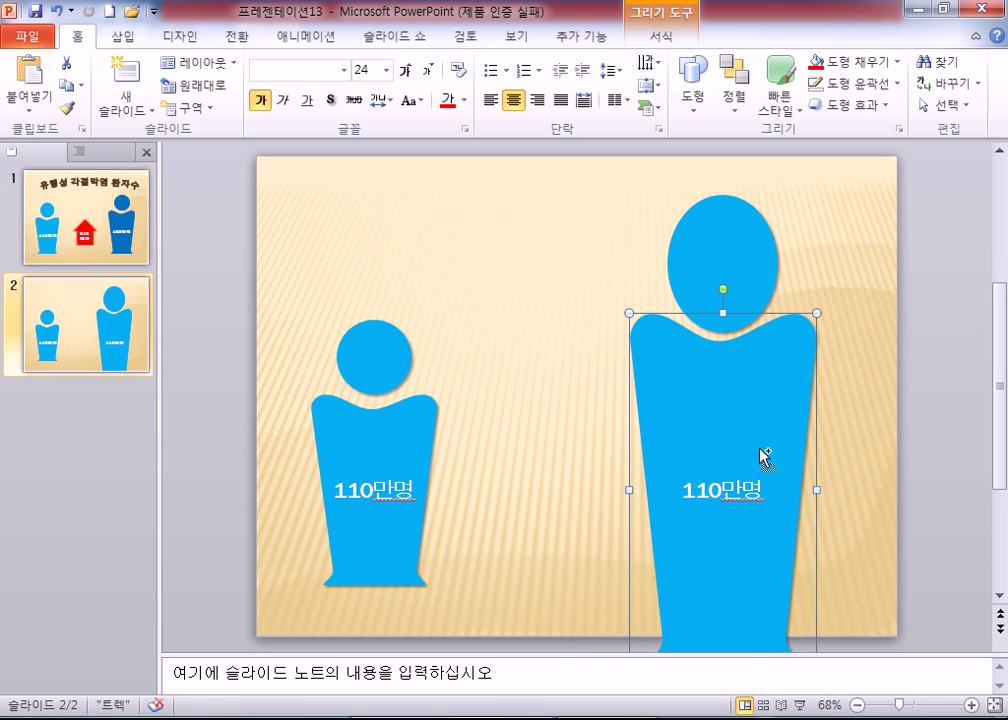
Undo the resizing and repositioning of the right figure's head and body.
key(ctrl+z)
key(ctrl+z)
key(ctrl+z)
key(ctrl+z)
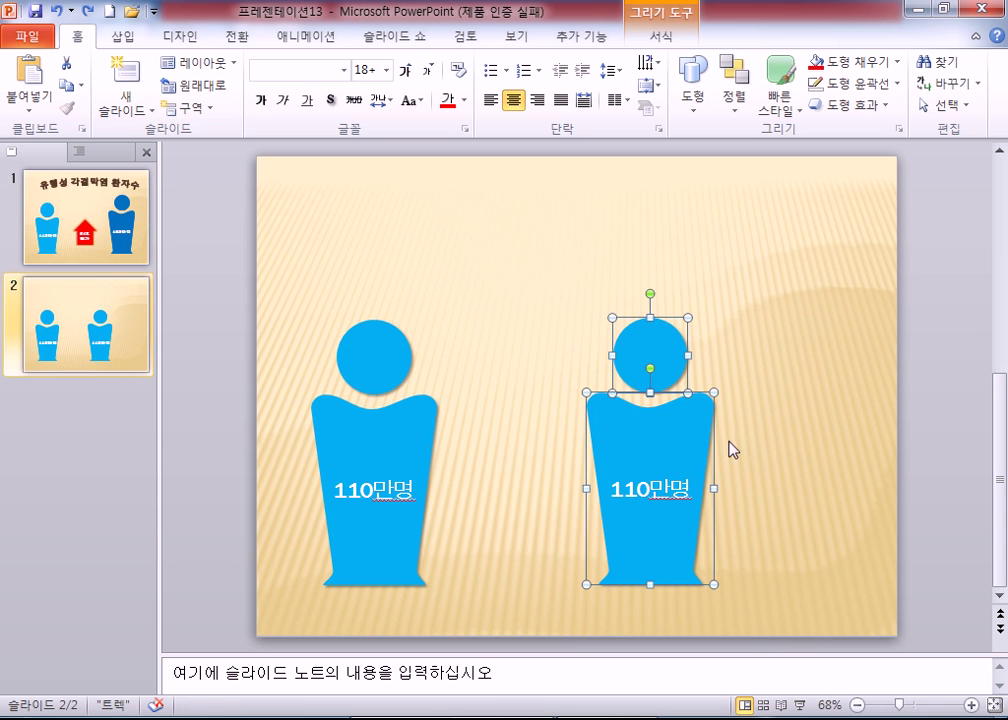
Group the head circle and body shape of the right person figure.
right_click(650, 349)
drag(508, 261, 756, 657)
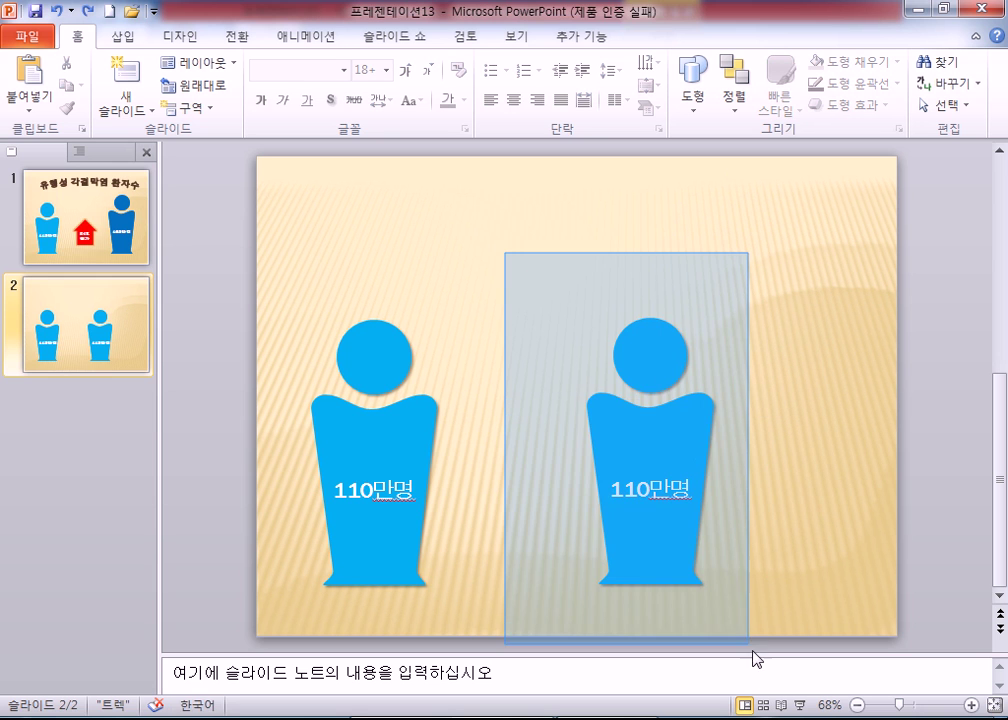
right_click(634, 335)
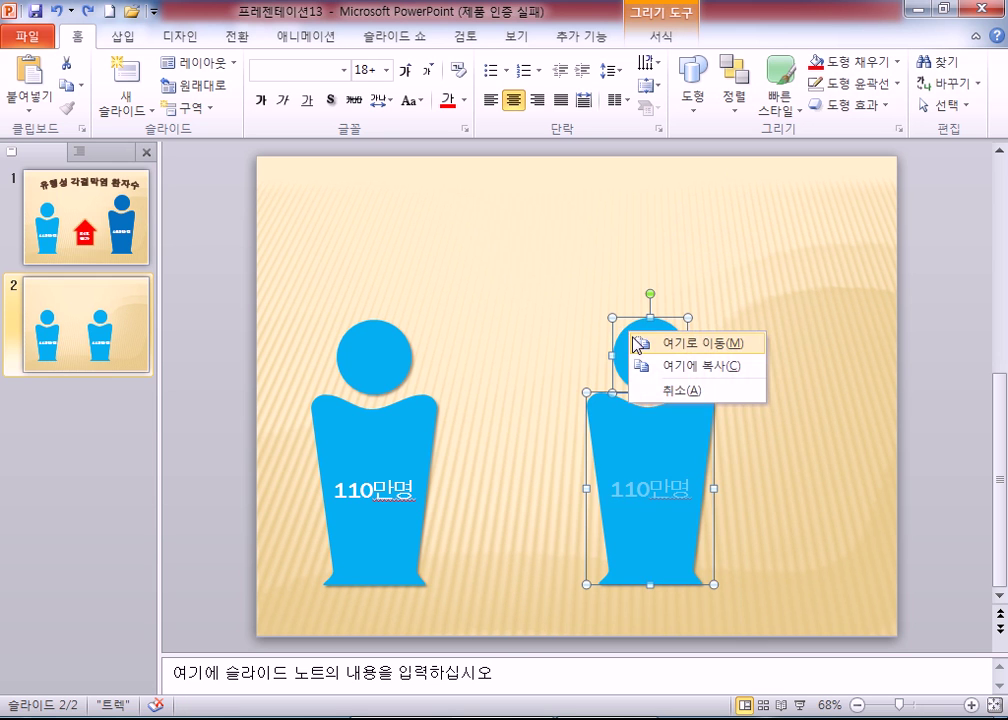
key(Escape)
right_click(636, 342)
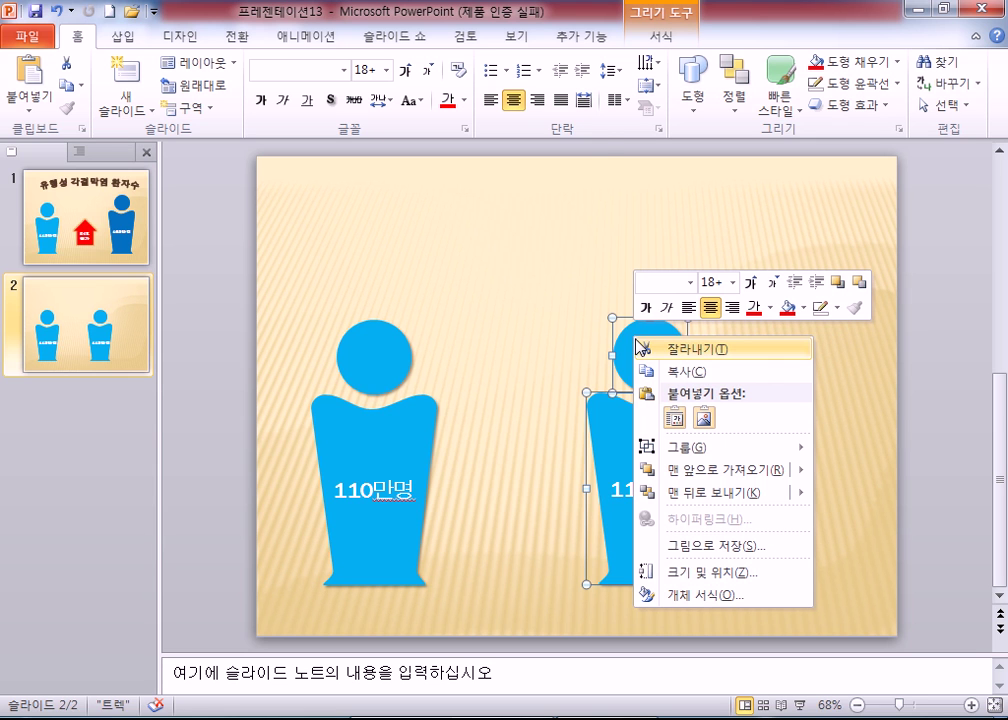
mouse_move(694, 456)
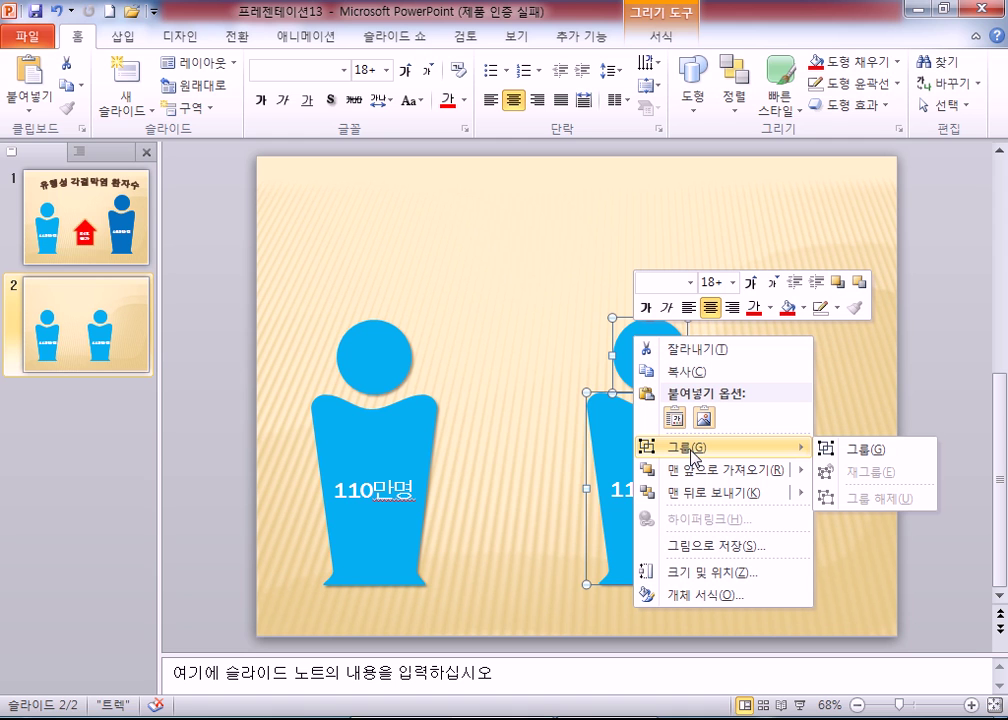
click(852, 449)
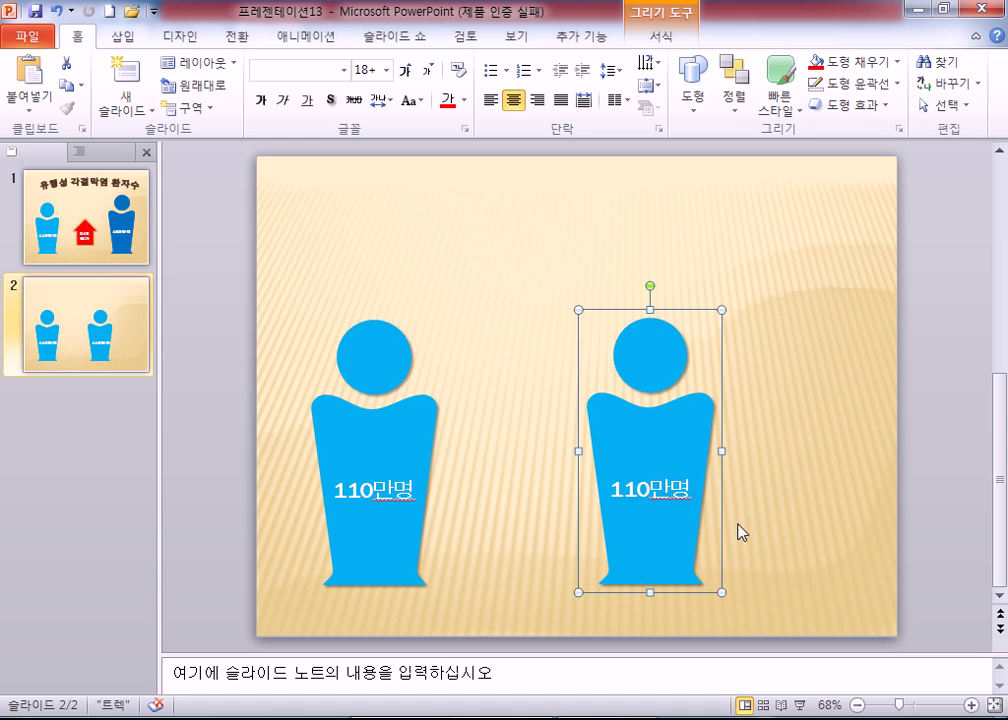
Enlarge the grouped right person figure so it stands clearly taller than the left one.
drag(283, 288, 508, 637)
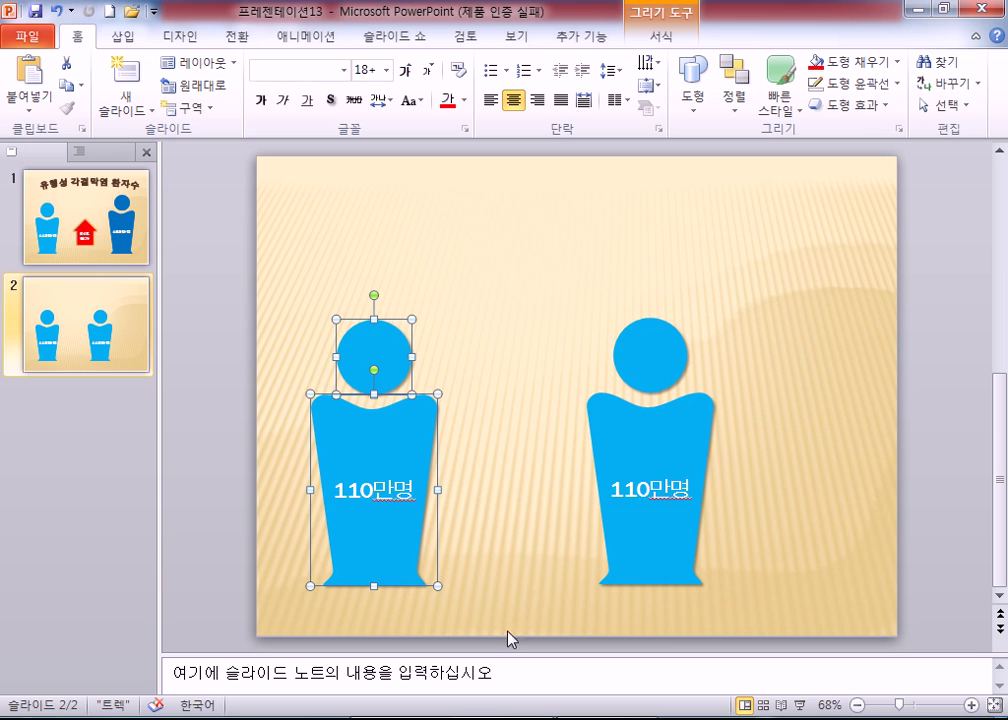
drag(569, 279, 774, 666)
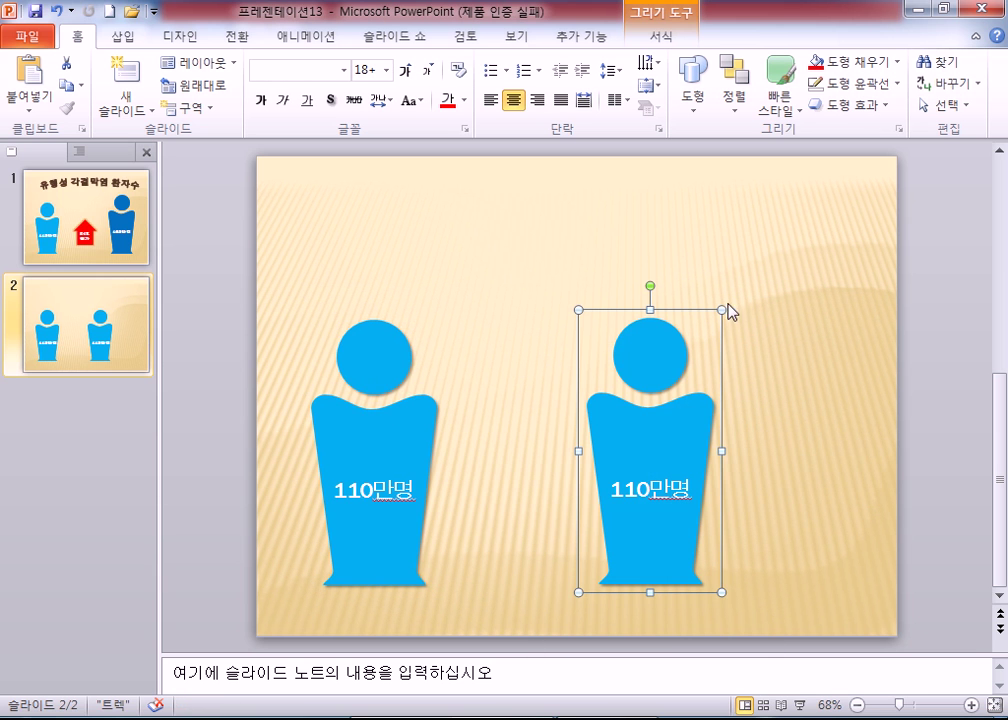
drag(722, 310, 777, 207)
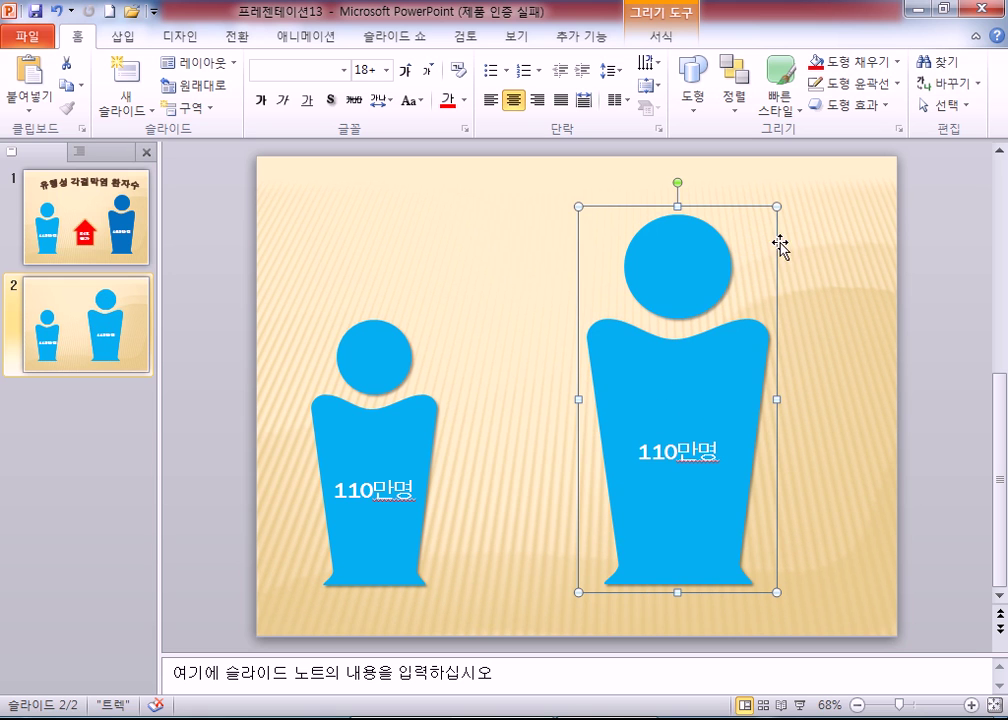
mouse_move(773, 207)
mouse_down()
mouse_move(765, 210)
mouse_move(775, 207)
mouse_up()
Ungroup the enlarged right person figure into its separate head circle and body shape.
click(682, 272)
click(724, 418)
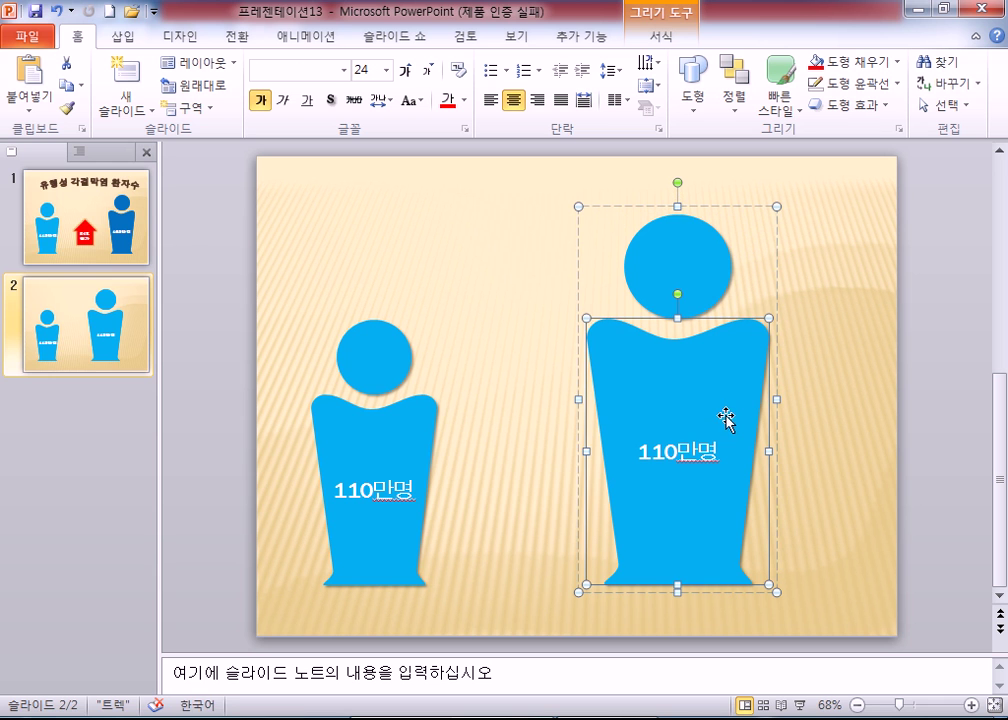
click(814, 412)
click(684, 275)
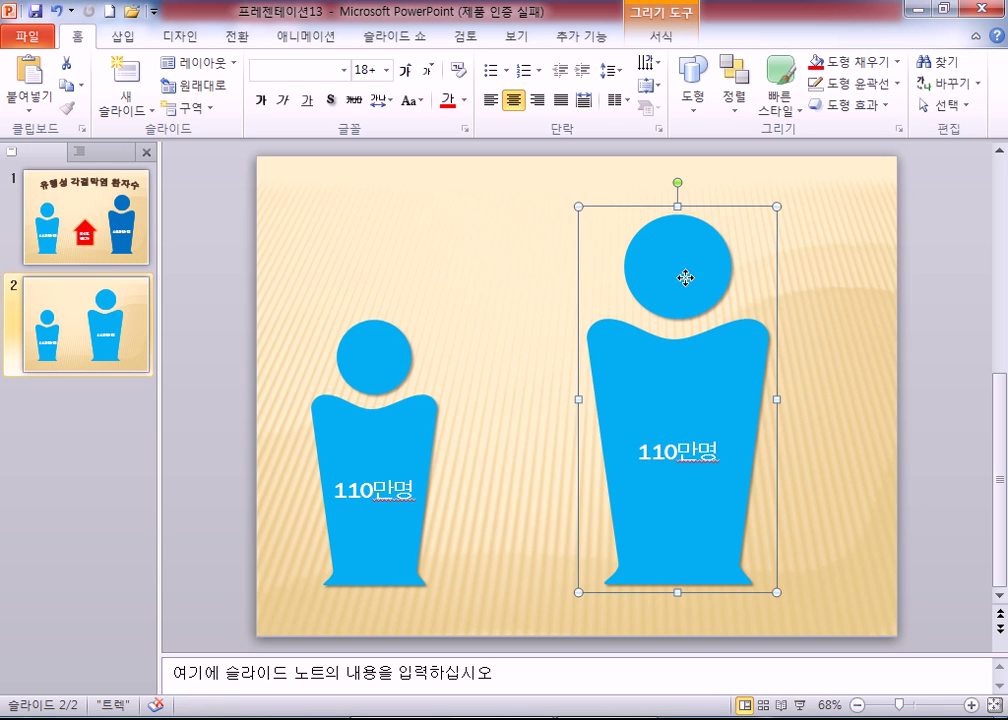
right_click(685, 278)
mouse_move(740, 388)
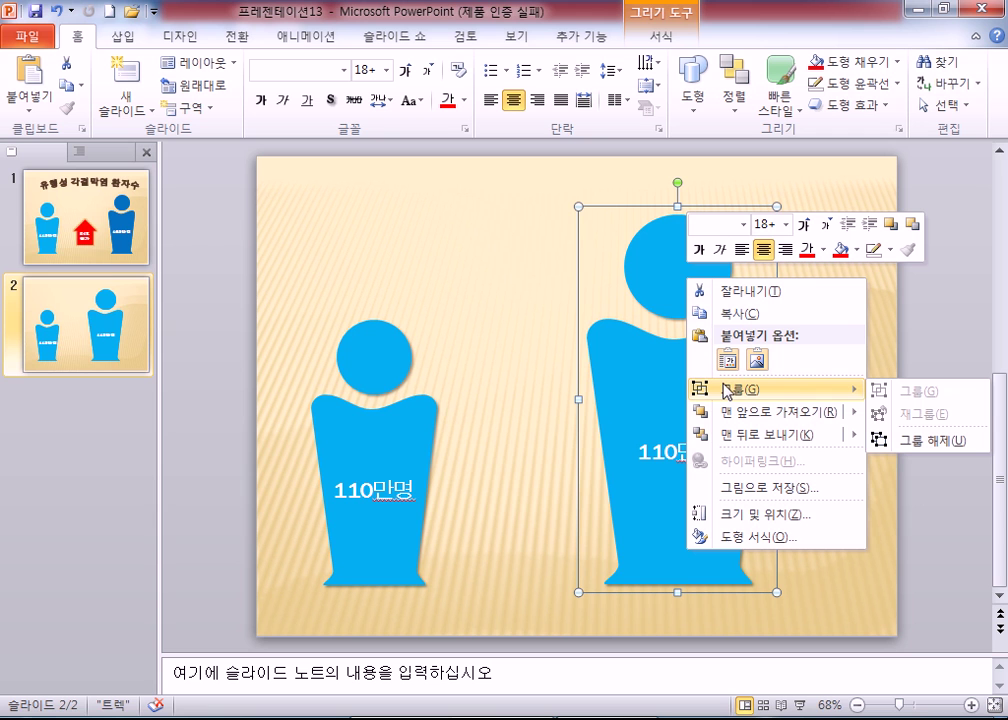
click(910, 443)
click(844, 542)
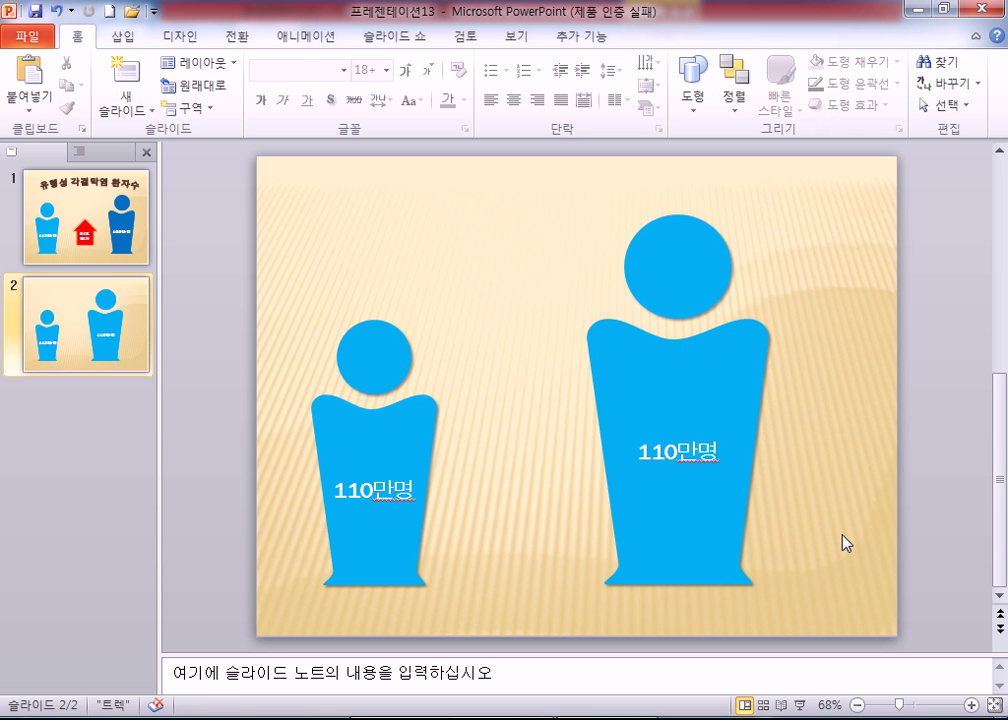
Move the right figure's ungrouped head away from the body and back above the shoulders.
click(623, 229)
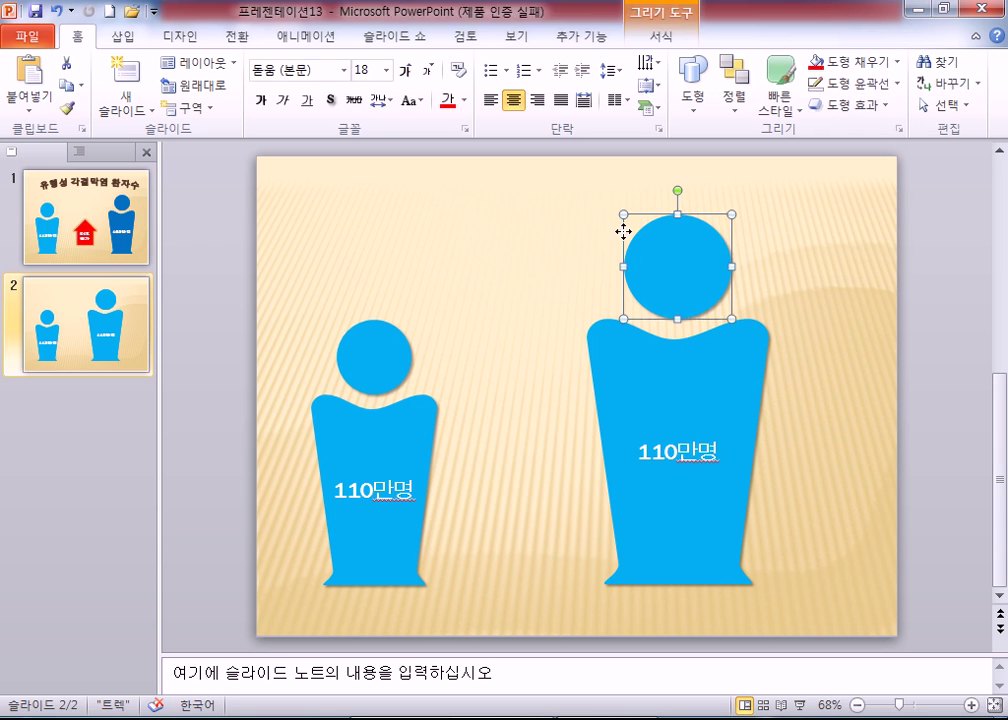
drag(623, 229, 498, 209)
drag(553, 232, 682, 254)
Group the right figure's head and body again and move the grouped figure slightly to the right.
drag(530, 166, 839, 650)
right_click(718, 346)
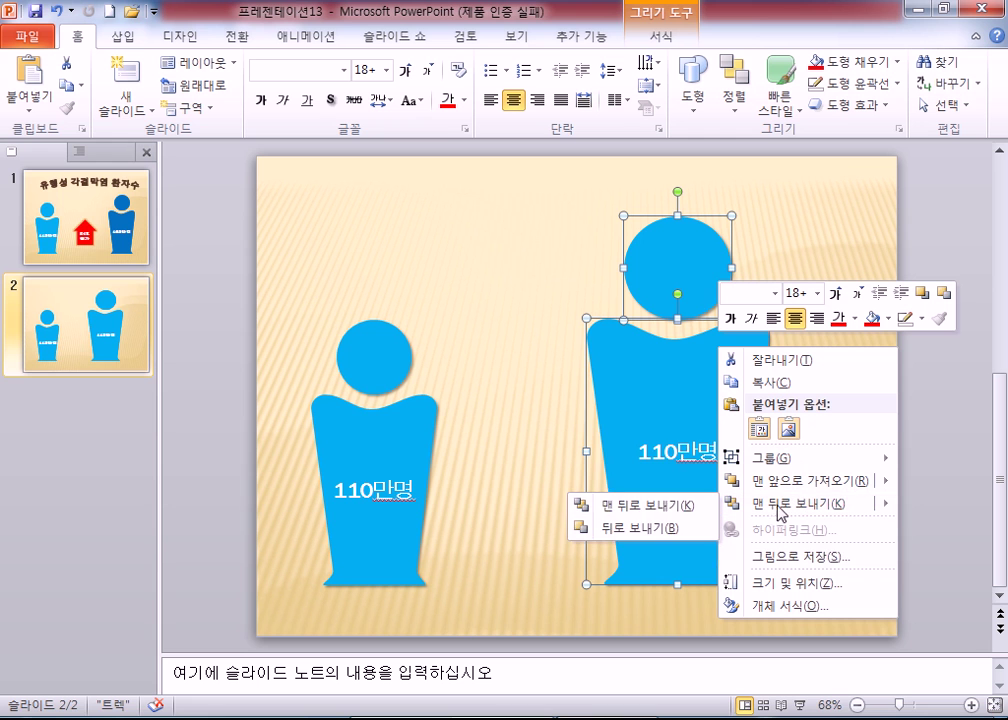
mouse_move(760, 458)
click(700, 462)
drag(691, 286, 731, 292)
Raise the head circle slightly above the shoulders within the grouped right figure.
click(747, 285)
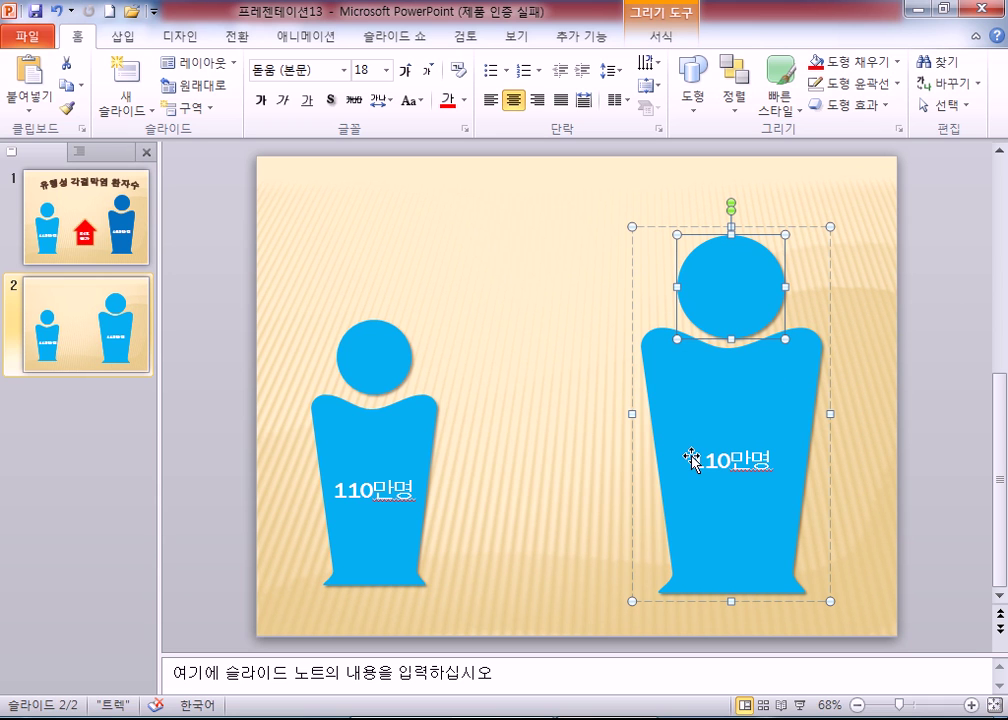
drag(719, 295, 720, 290)
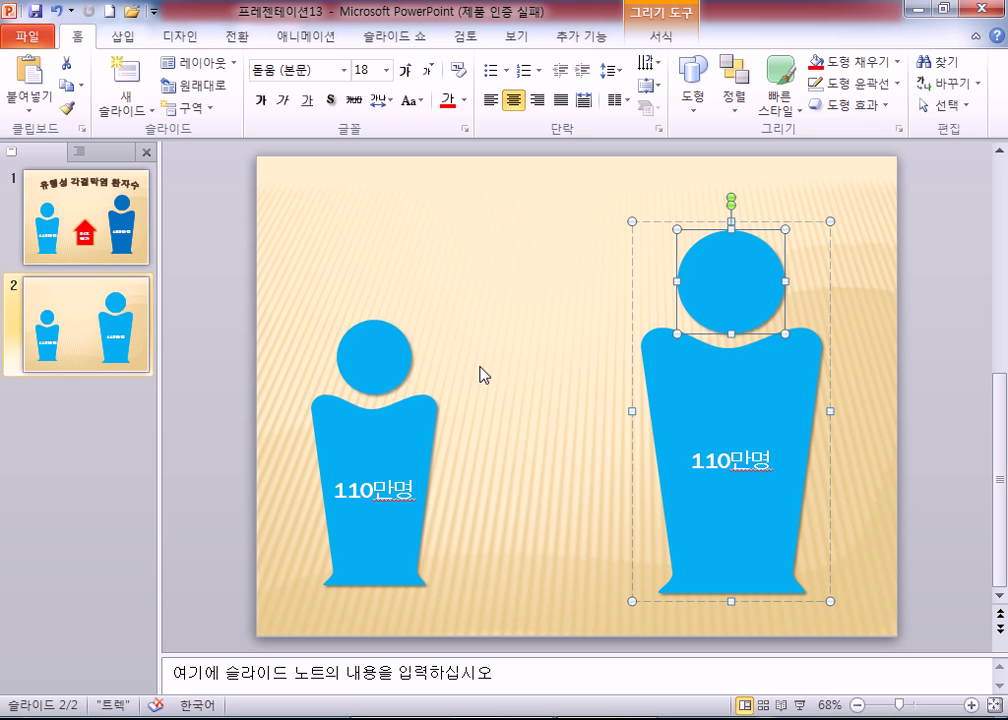
drag(277, 281, 490, 642)
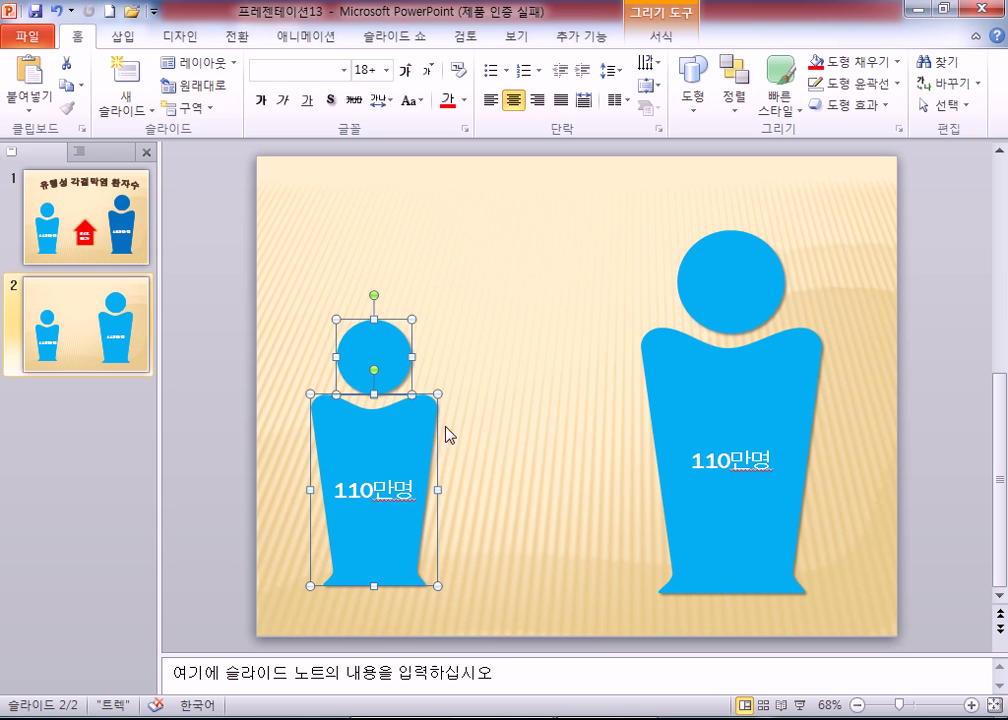
Ungroup the right person figure and delete both its head and body from the slide.
click(820, 484)
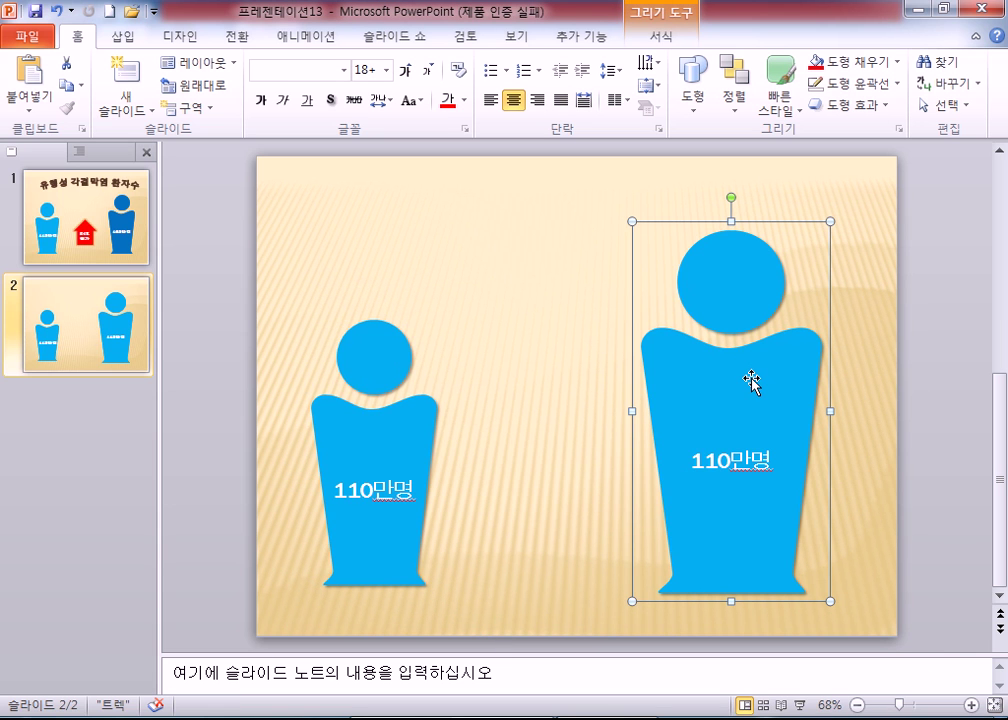
right_click(741, 296)
mouse_move(780, 404)
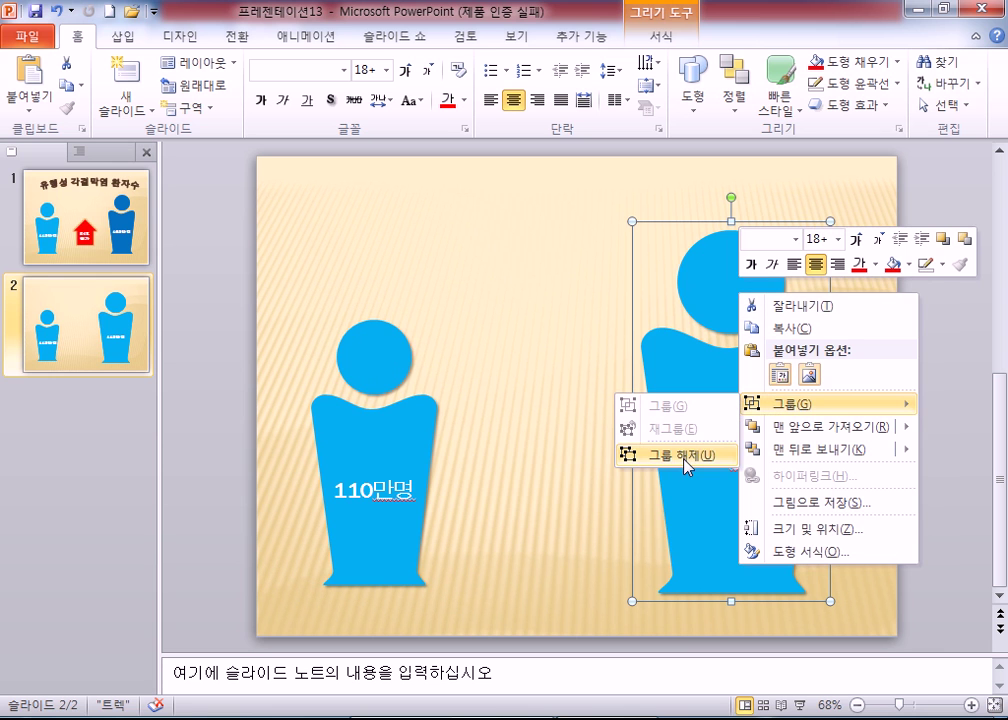
click(686, 456)
click(540, 446)
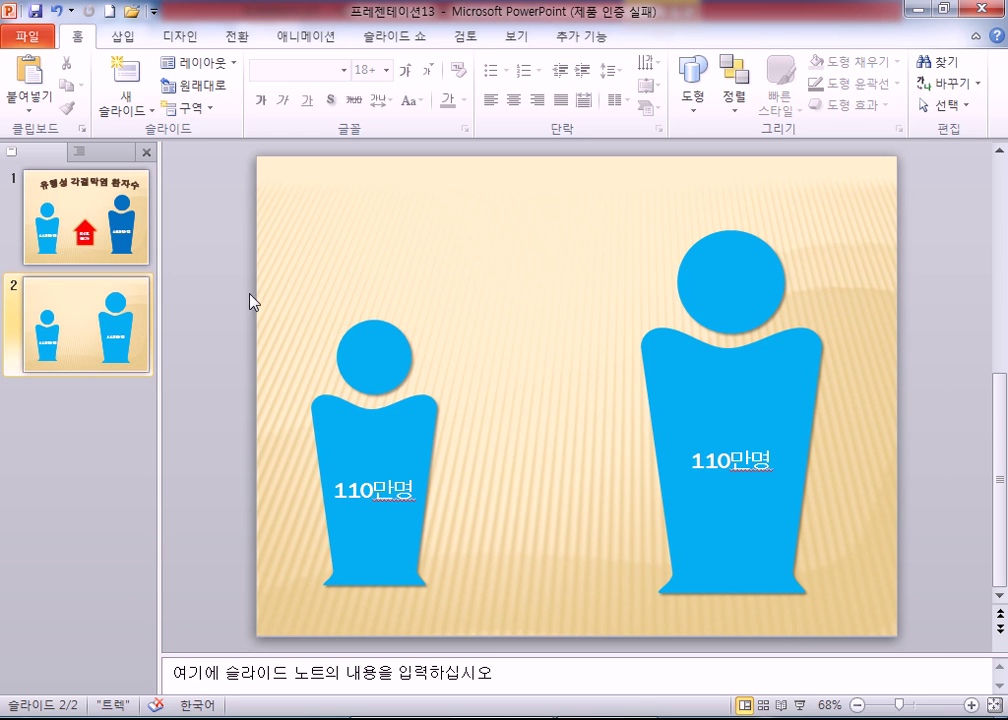
drag(583, 197, 908, 662)
key(Delete)
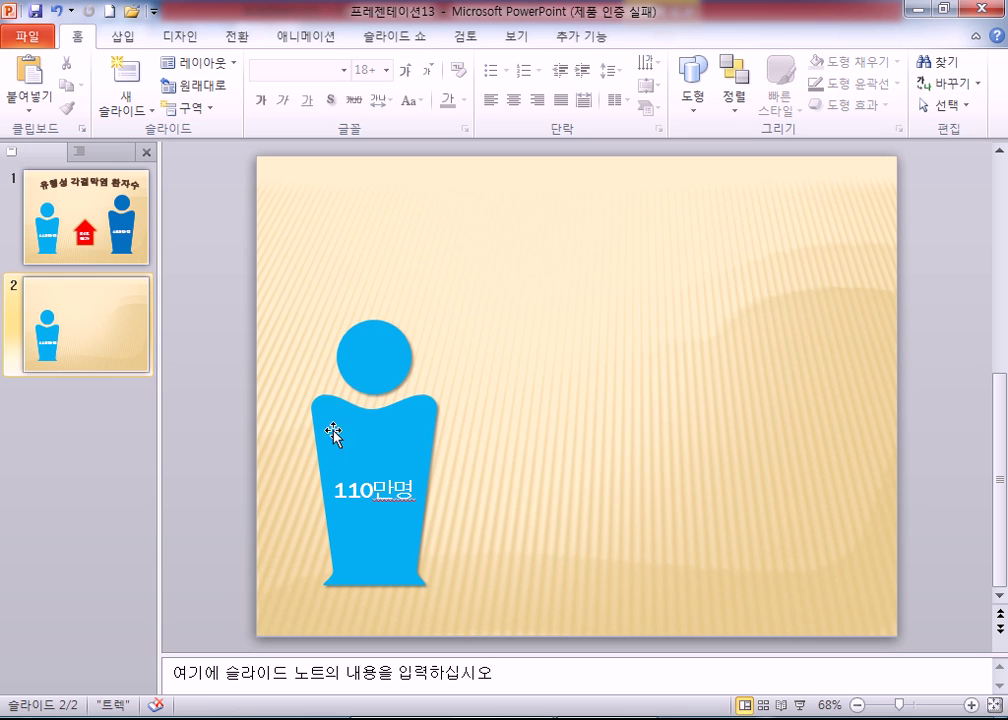
Group the left figure's head and body and place a level copy of the group on the slide's right side.
drag(232, 235, 584, 652)
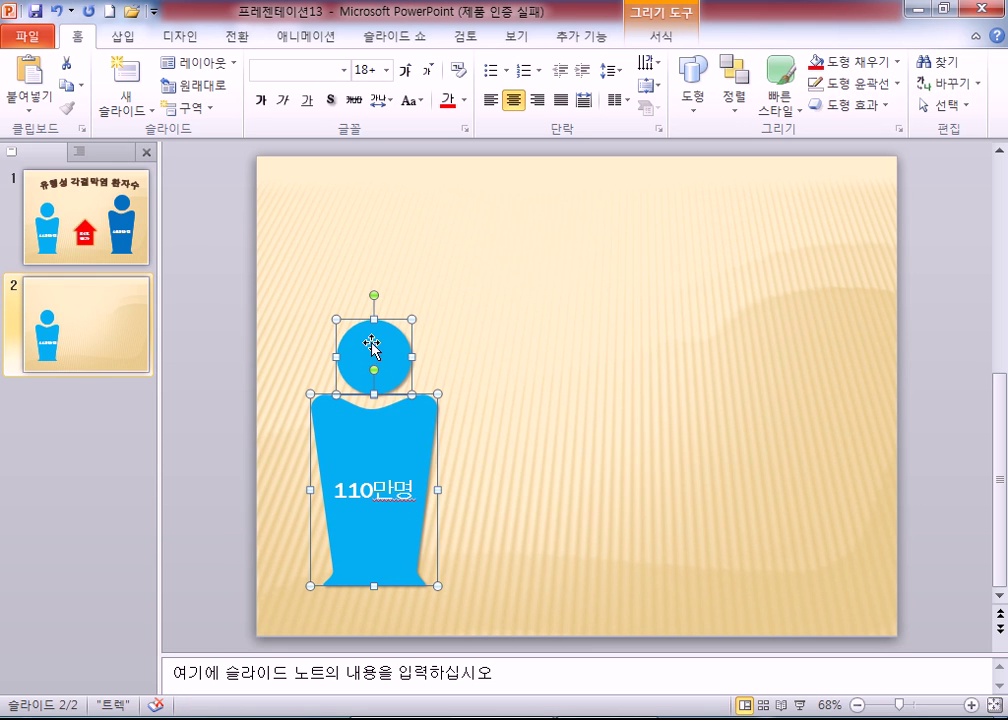
right_click(375, 345)
mouse_move(520, 454)
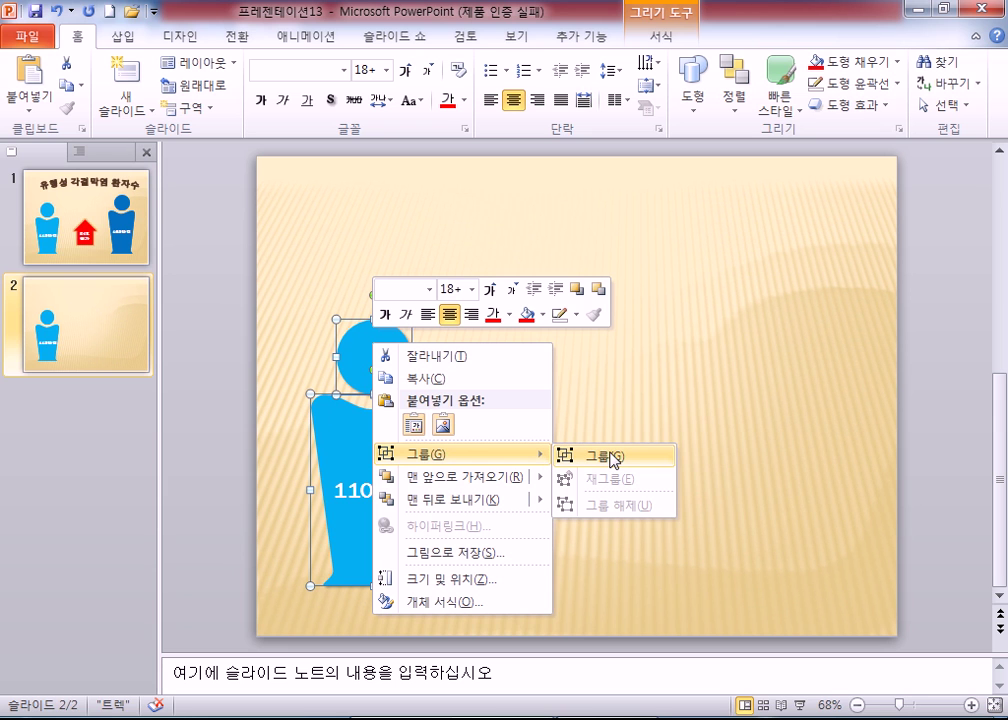
click(613, 458)
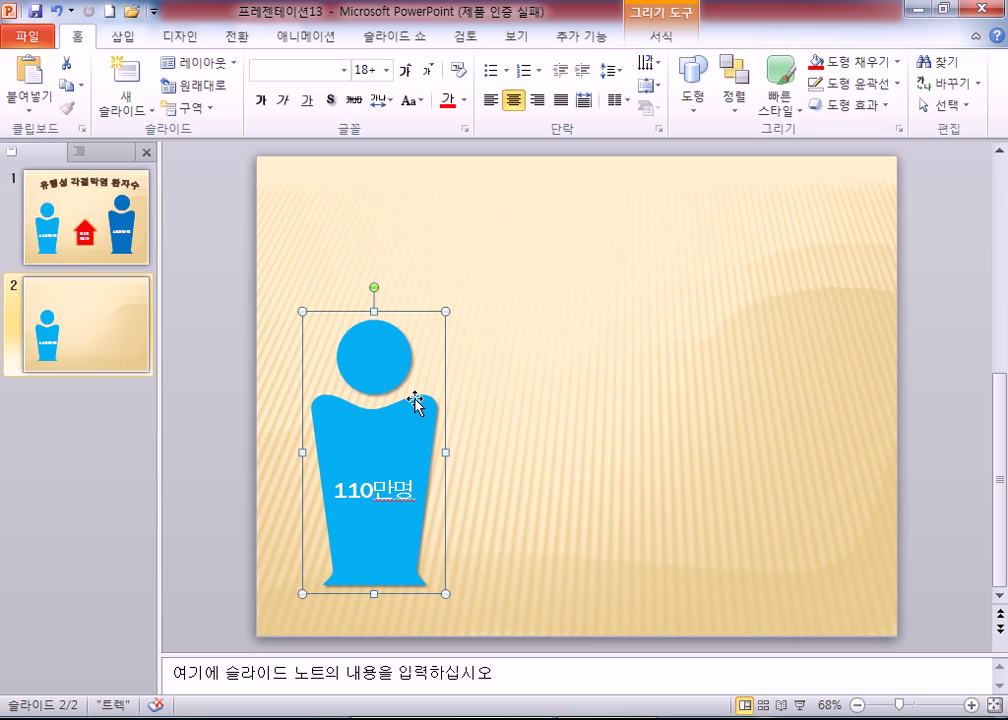
drag(387, 381, 716, 381)
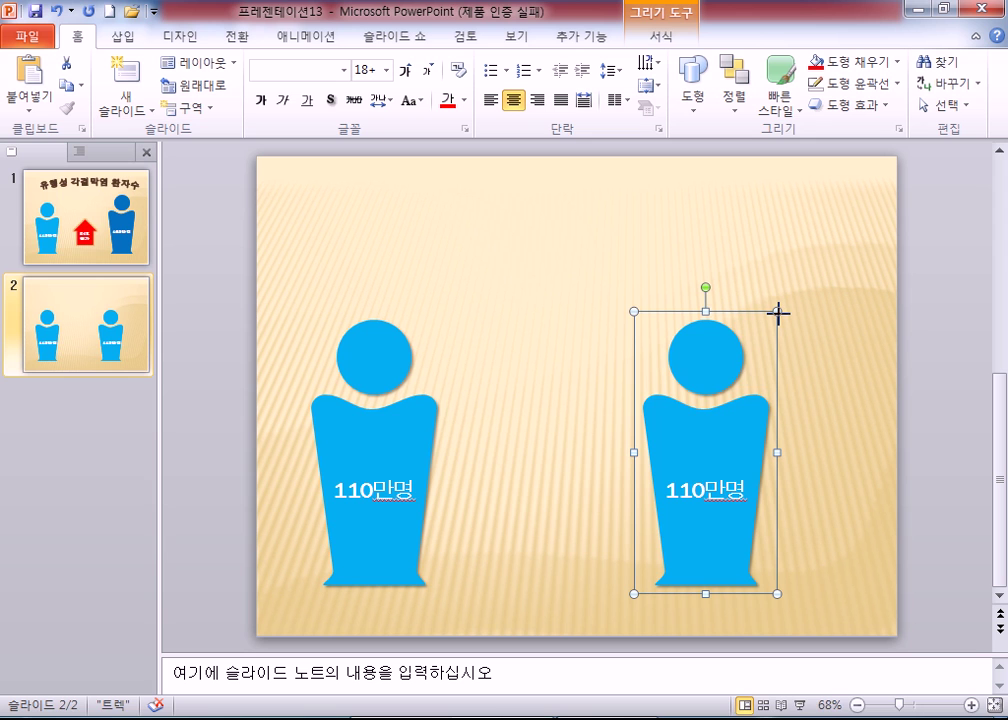
Try resizing the copied right figure both in proportion and distorted, and undo those size changes.
drag(777, 314, 790, 283)
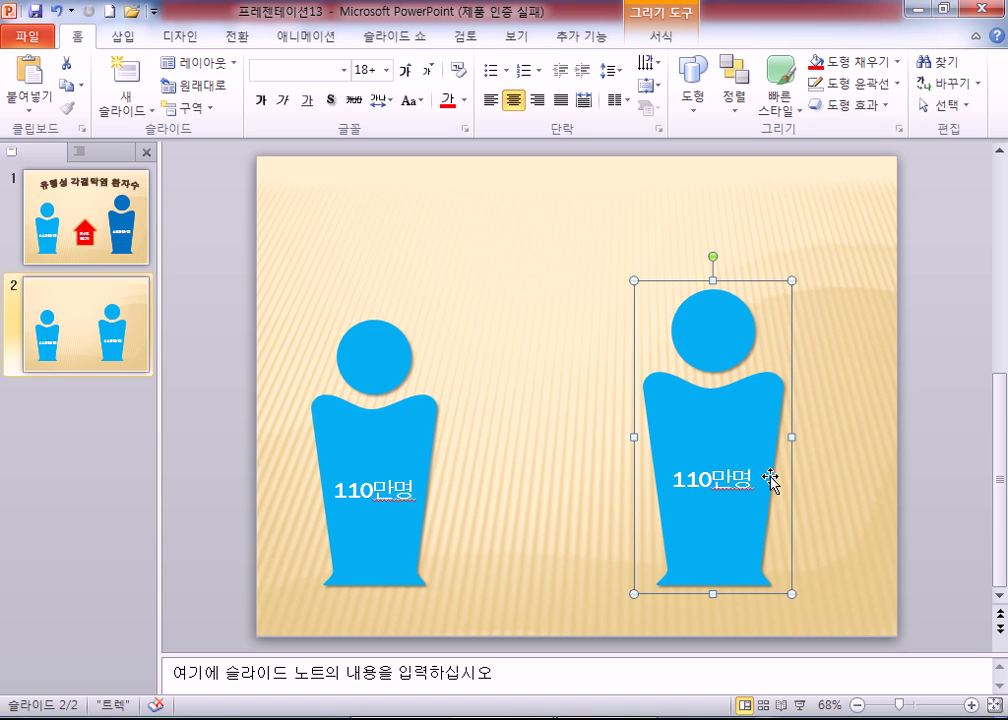
drag(792, 280, 746, 191)
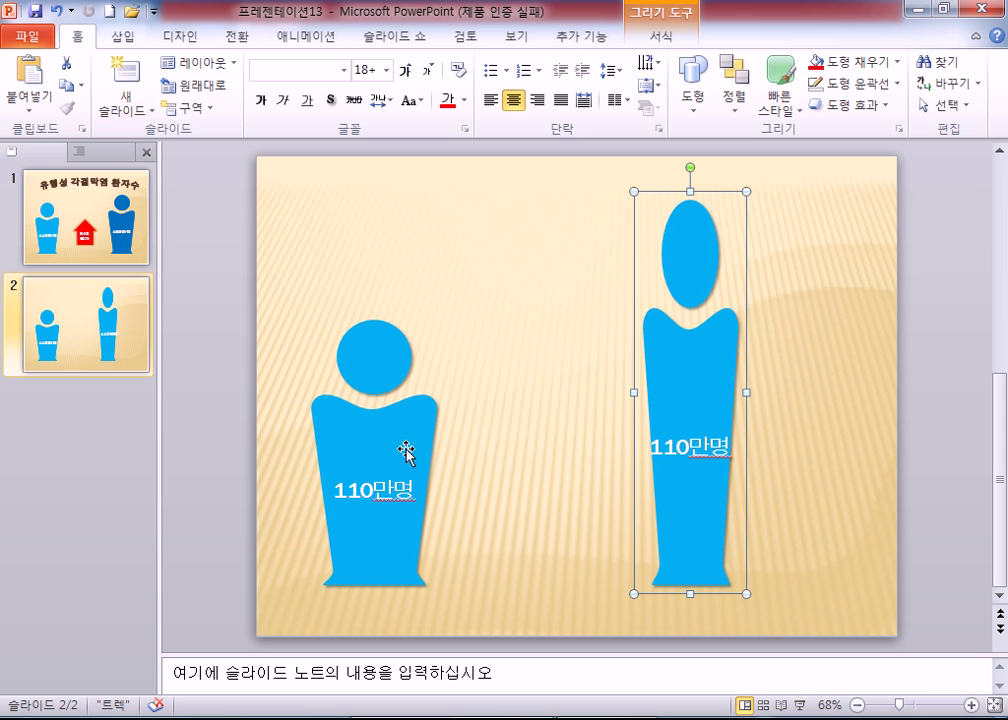
key(ctrl+z)
key(ctrl+z)
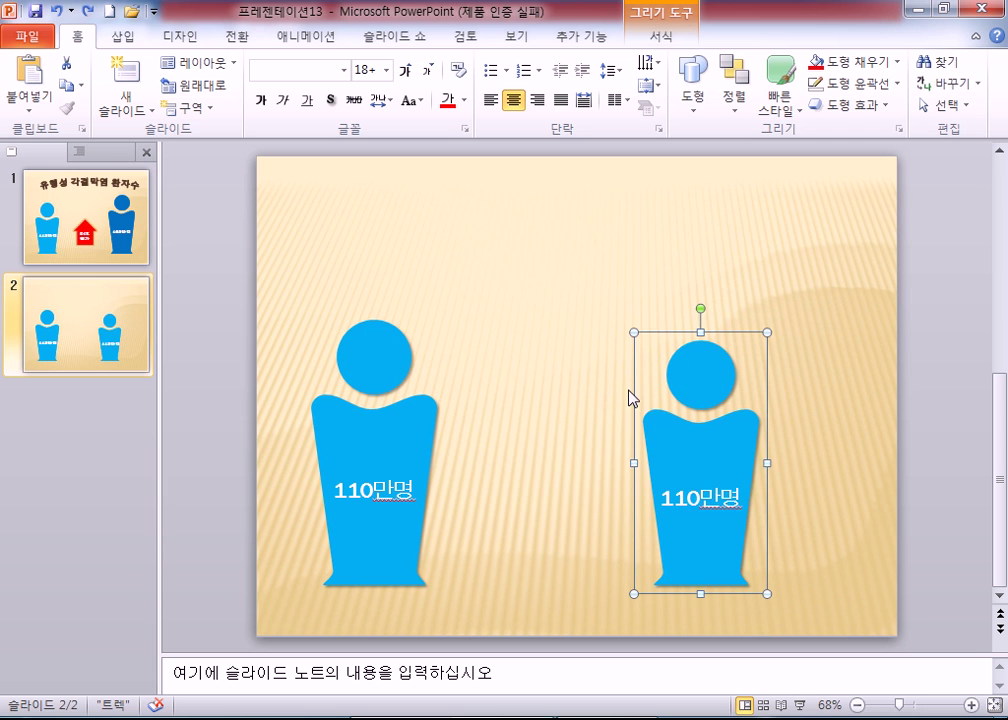
key(ctrl+z)
key(ctrl+z)
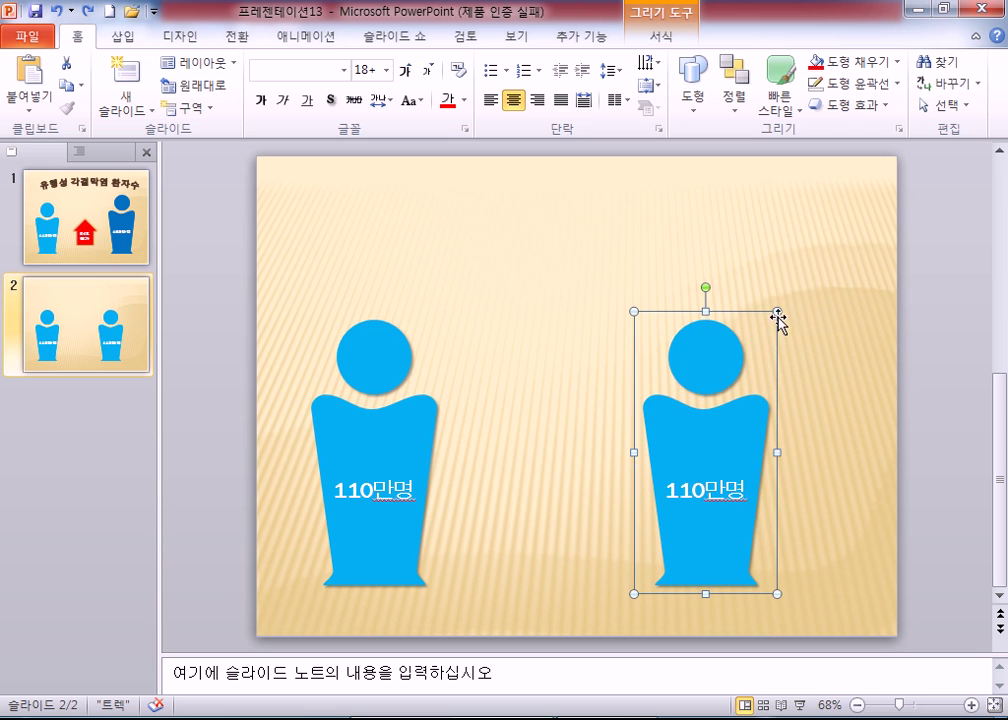
Enlarge the copied right figure in proportion so it stands clearly taller than the left one on the same baseline.
drag(777, 311, 826, 281)
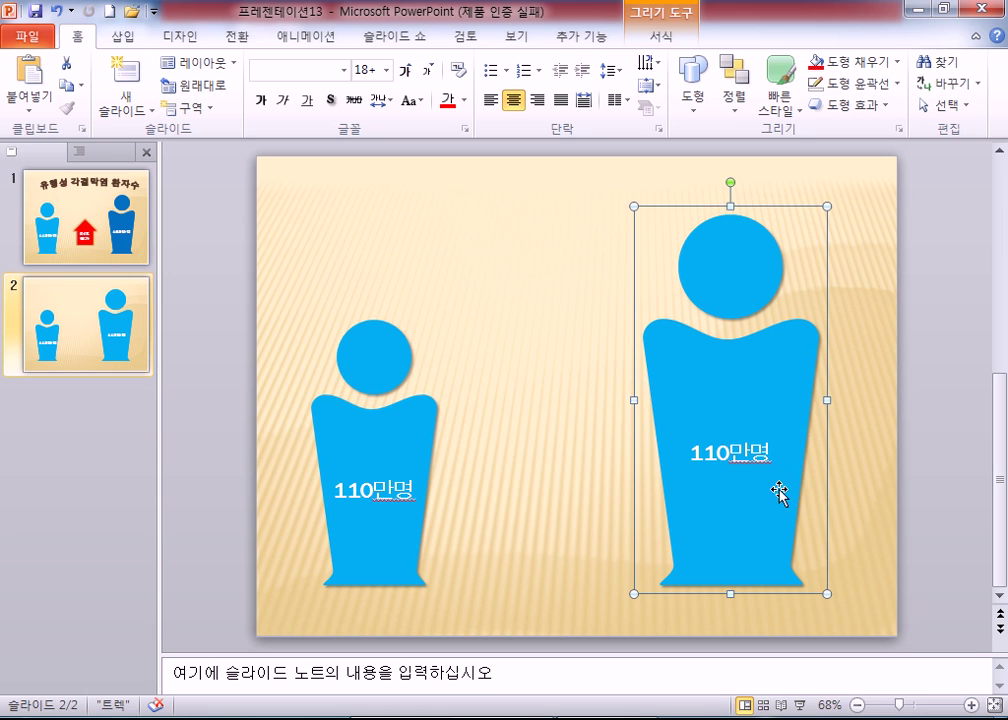
click(708, 453)
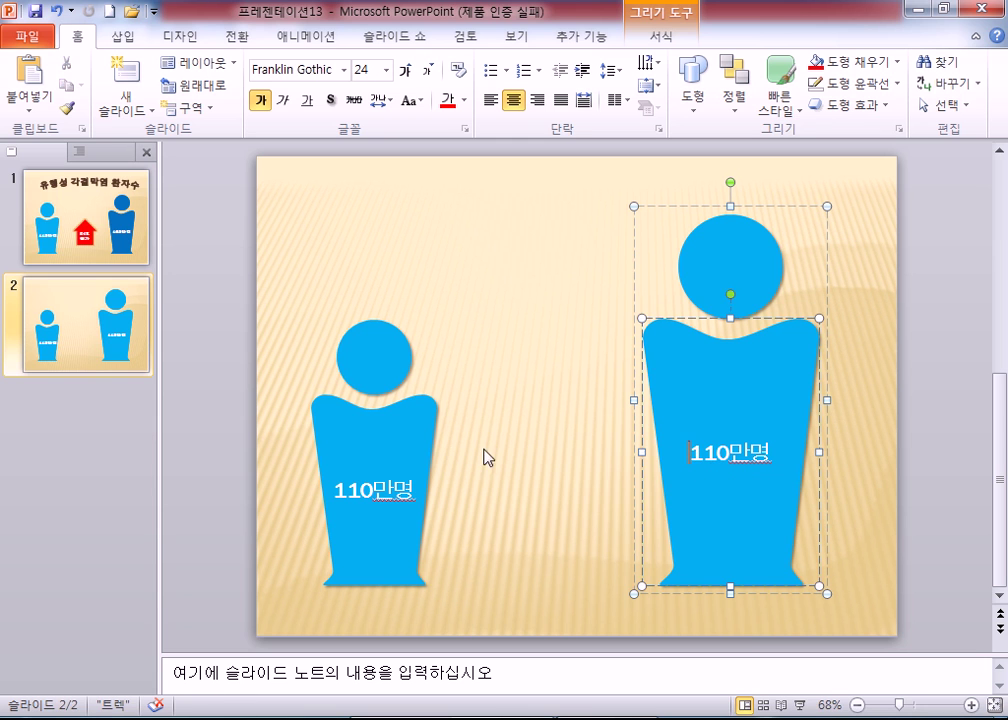
Fill the whole left person figure with the standard green colour.
click(411, 444)
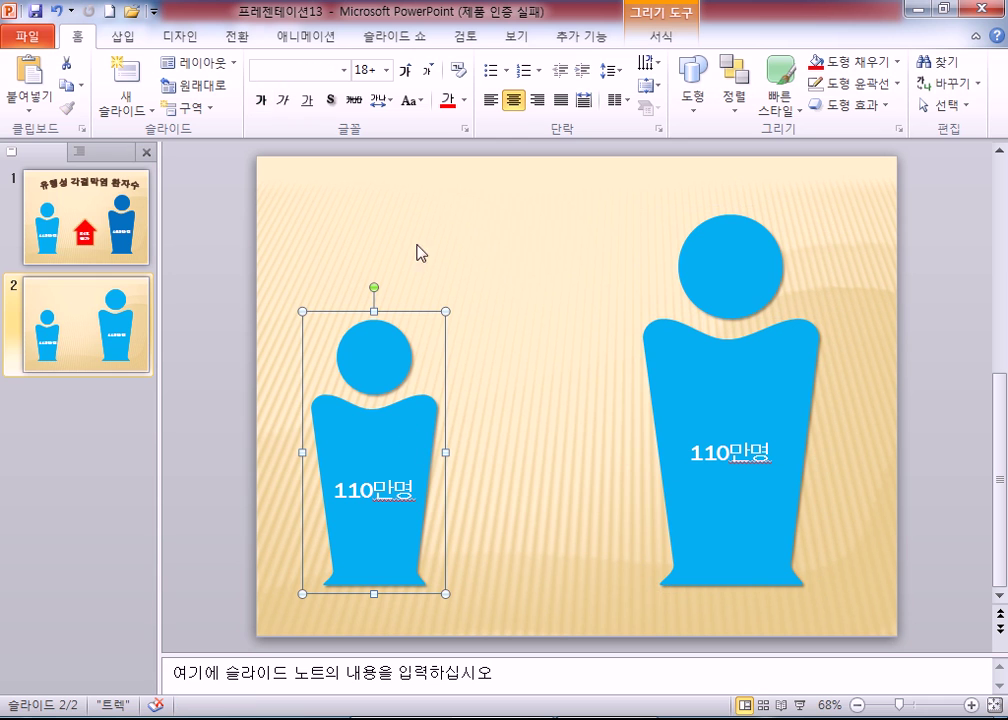
click(660, 33)
click(449, 62)
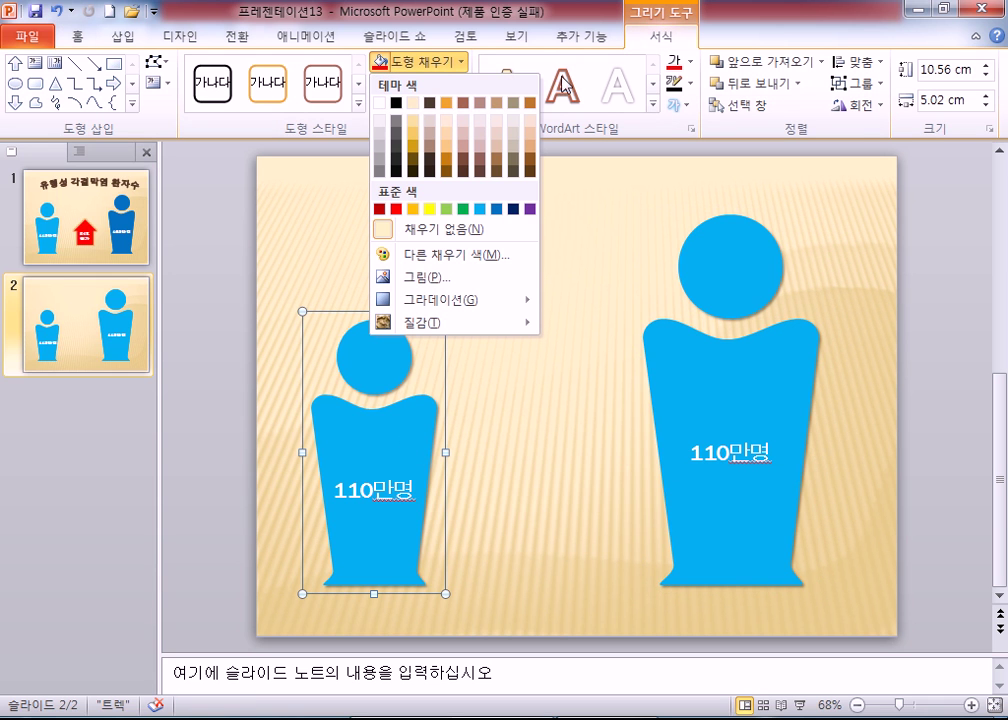
click(463, 209)
click(502, 423)
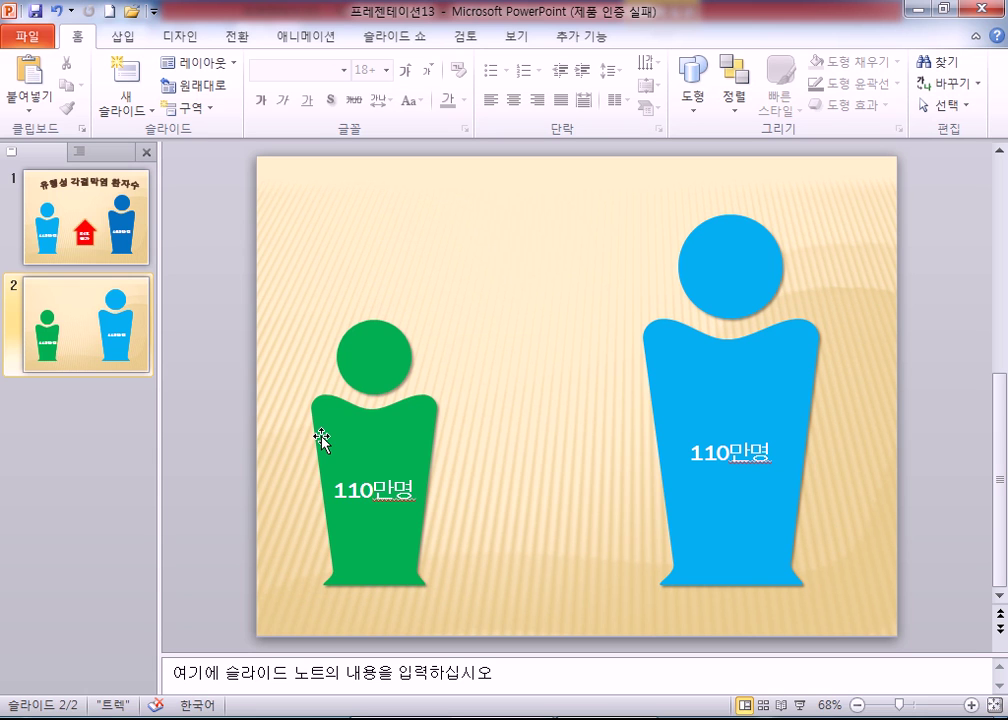
key(ctrl+z)
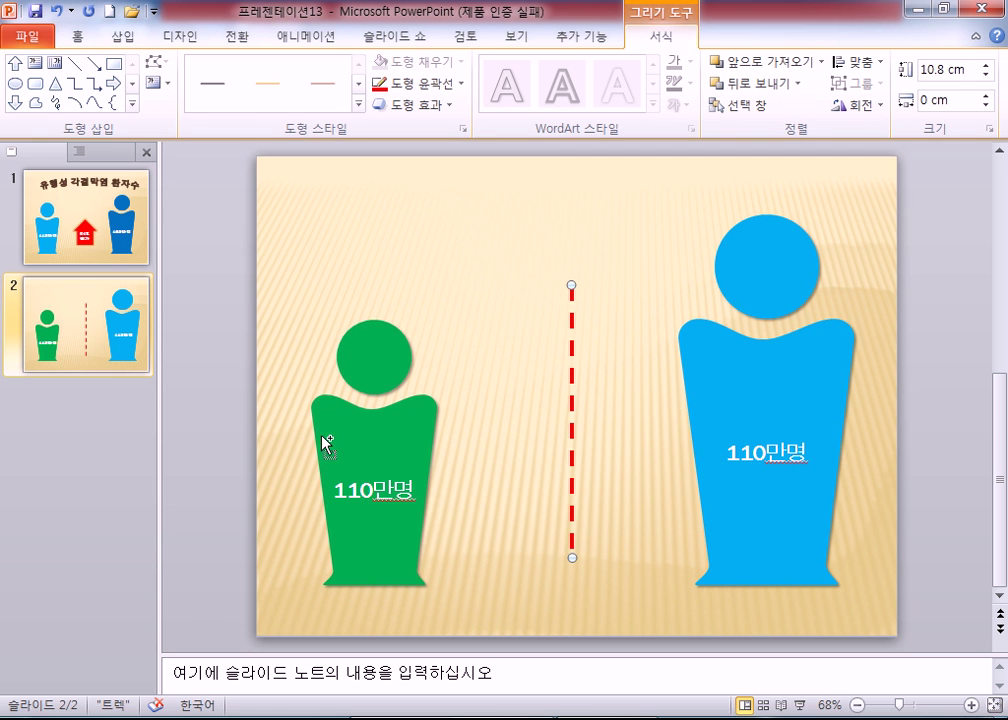
Create a new presentation and change its first slide to the blank layout (빈 화면).
key(ctrl+n)
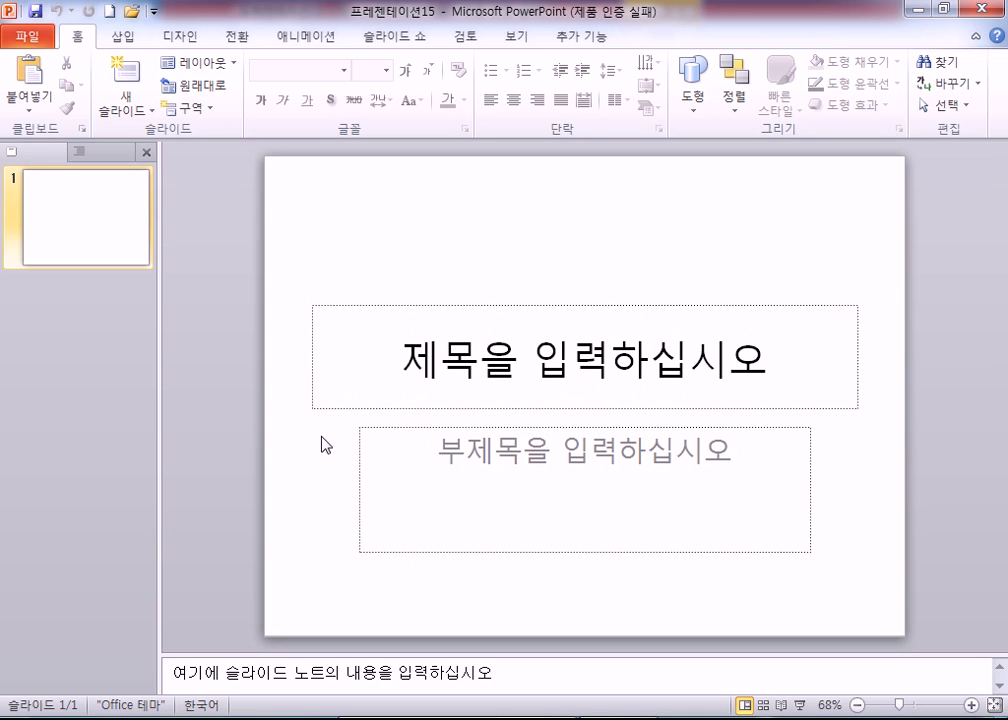
click(193, 63)
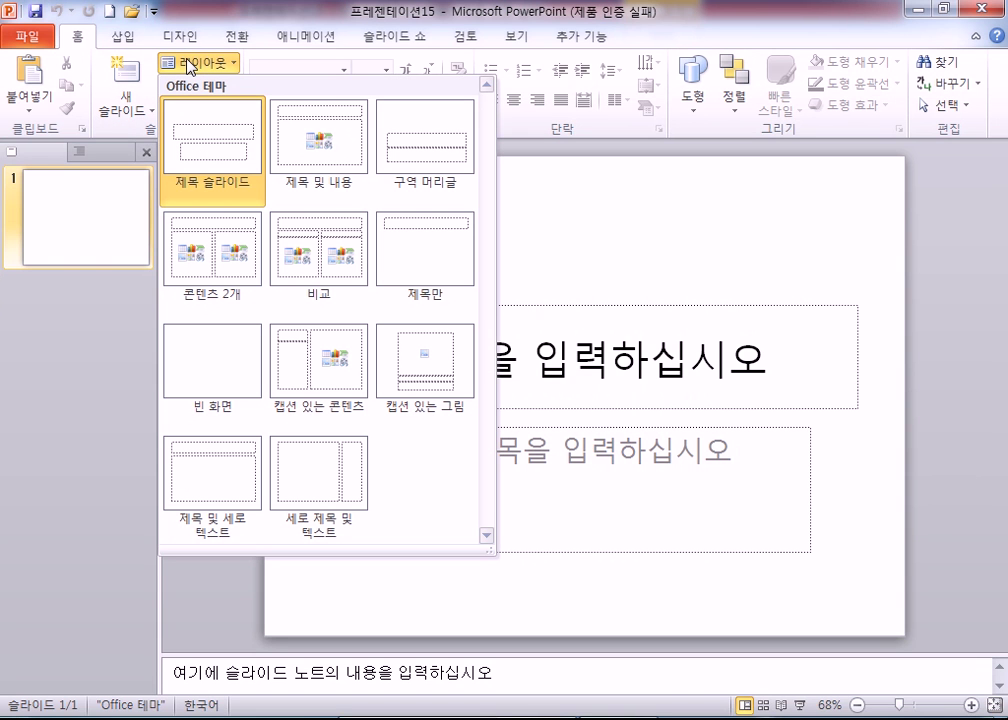
click(200, 394)
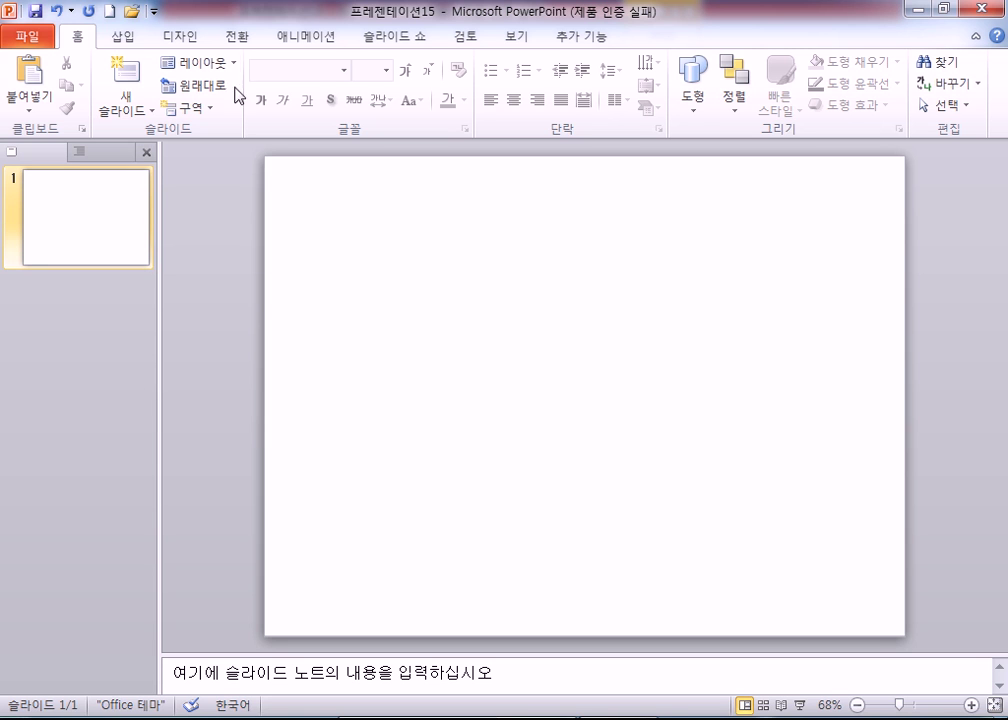
Apply the built-in Orange theme (오렌지) to the new presentation.
click(205, 40)
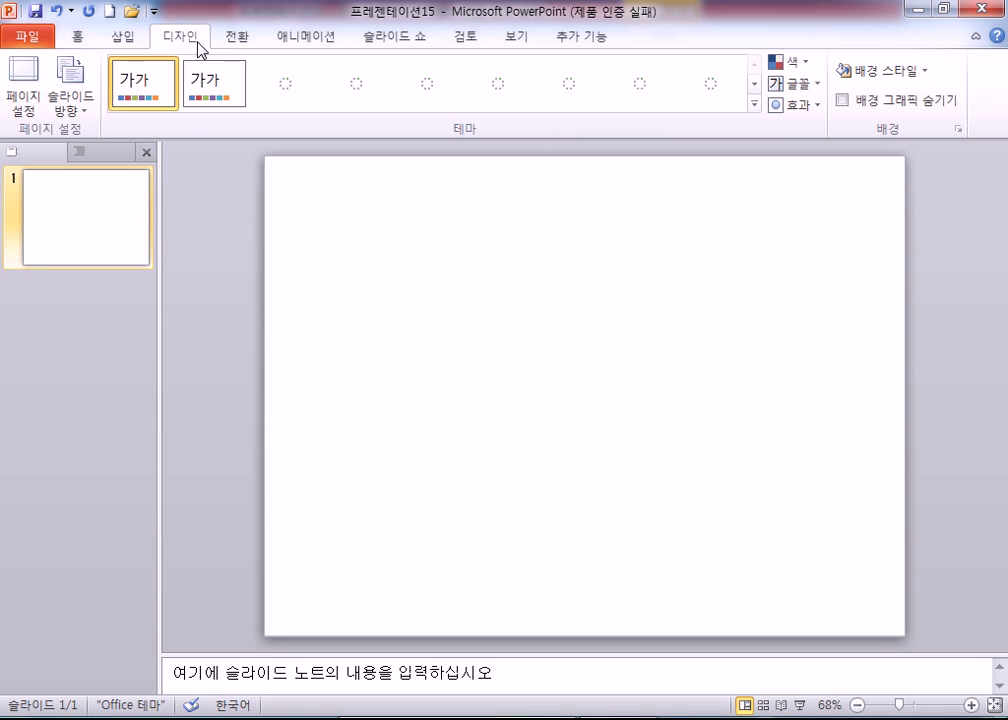
click(756, 103)
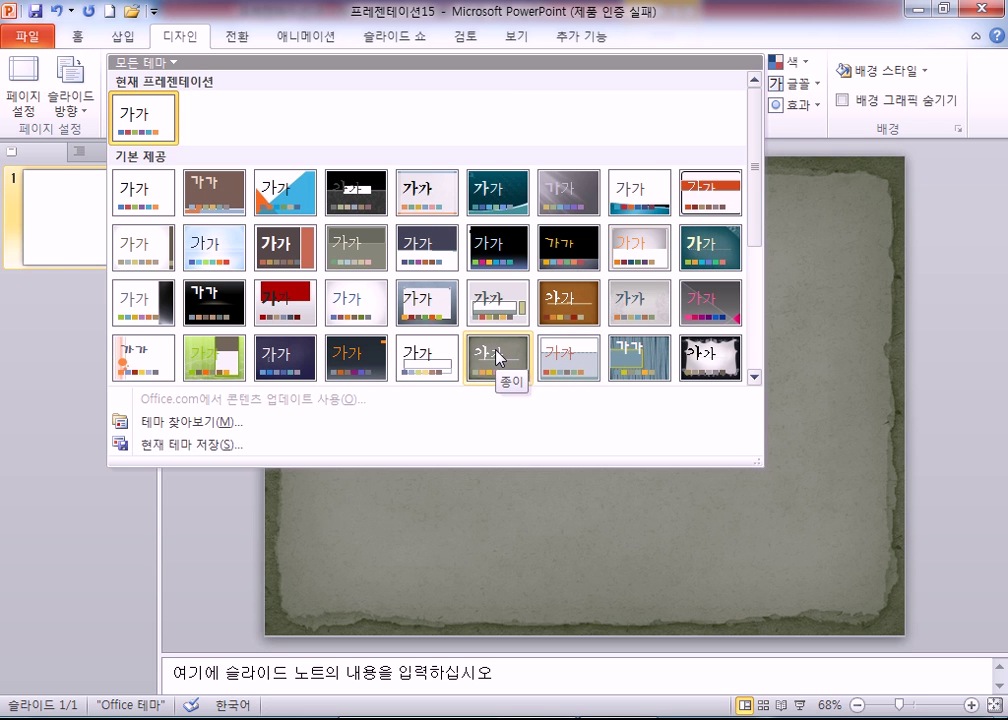
click(124, 369)
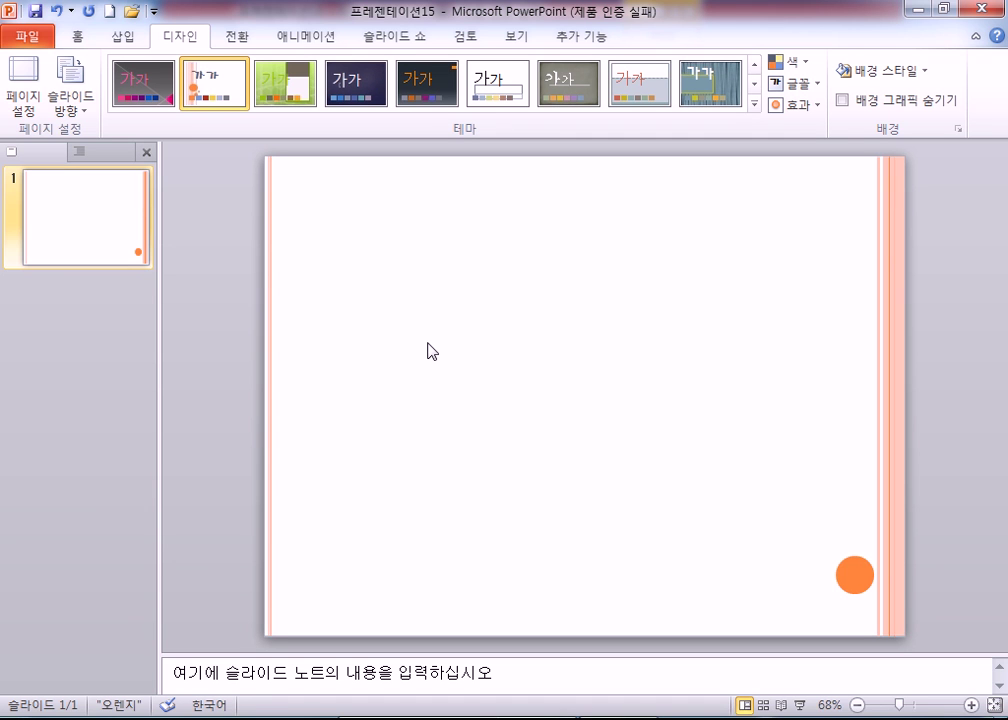
drag(318, 174, 837, 252)
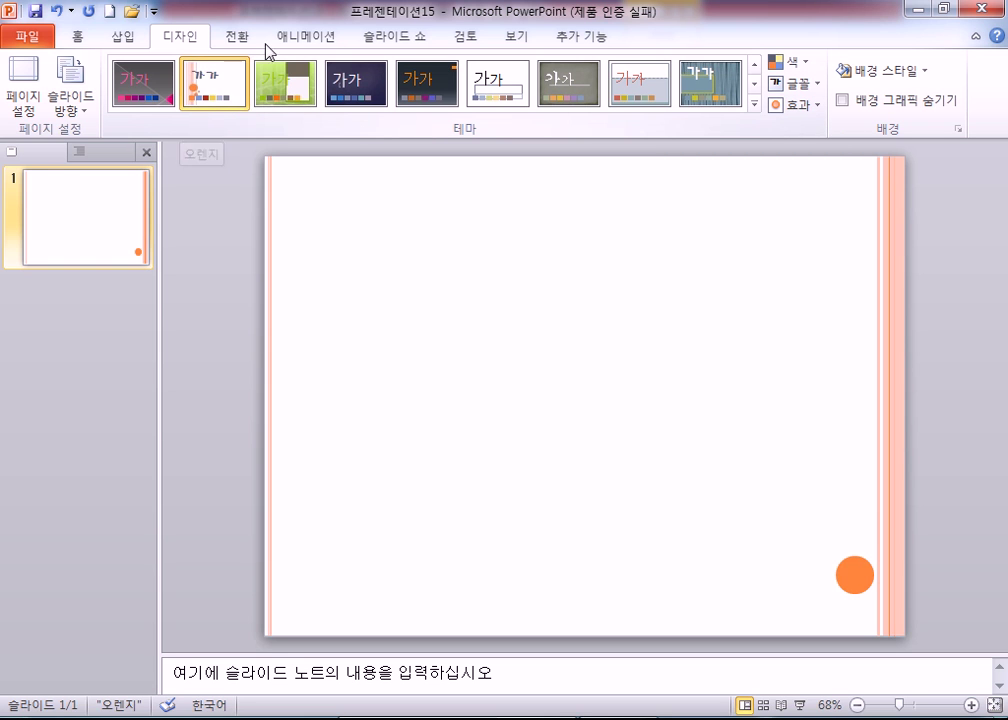
drag(334, 170, 844, 279)
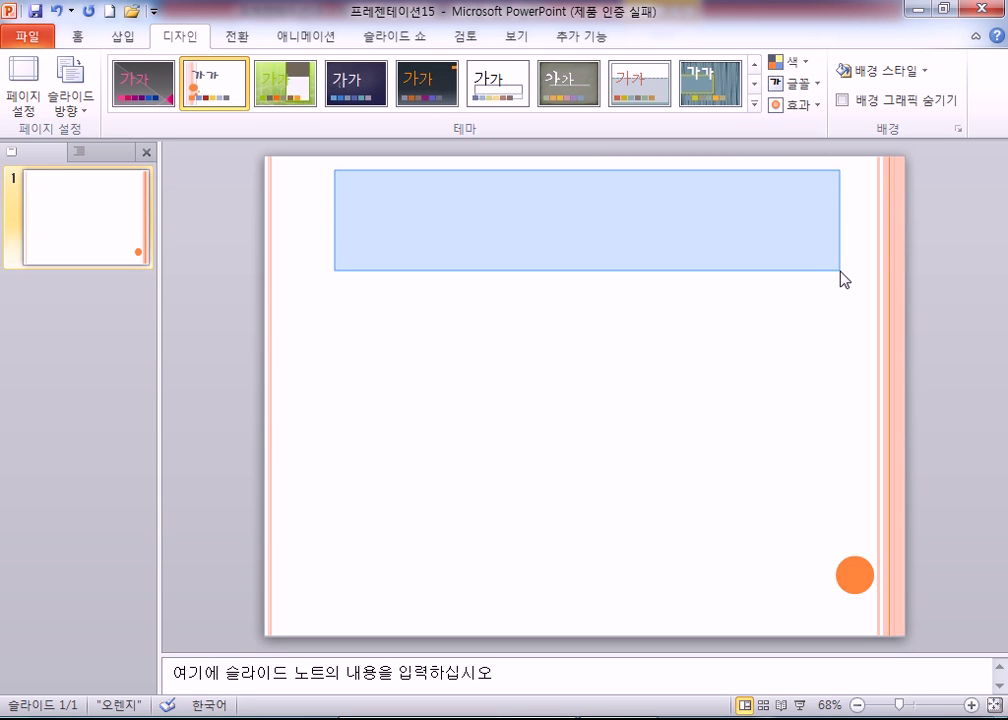
drag(842, 278, 842, 278)
drag(311, 281, 538, 541)
drag(338, 266, 430, 350)
drag(341, 543, 429, 618)
drag(443, 246, 735, 318)
drag(448, 342, 815, 432)
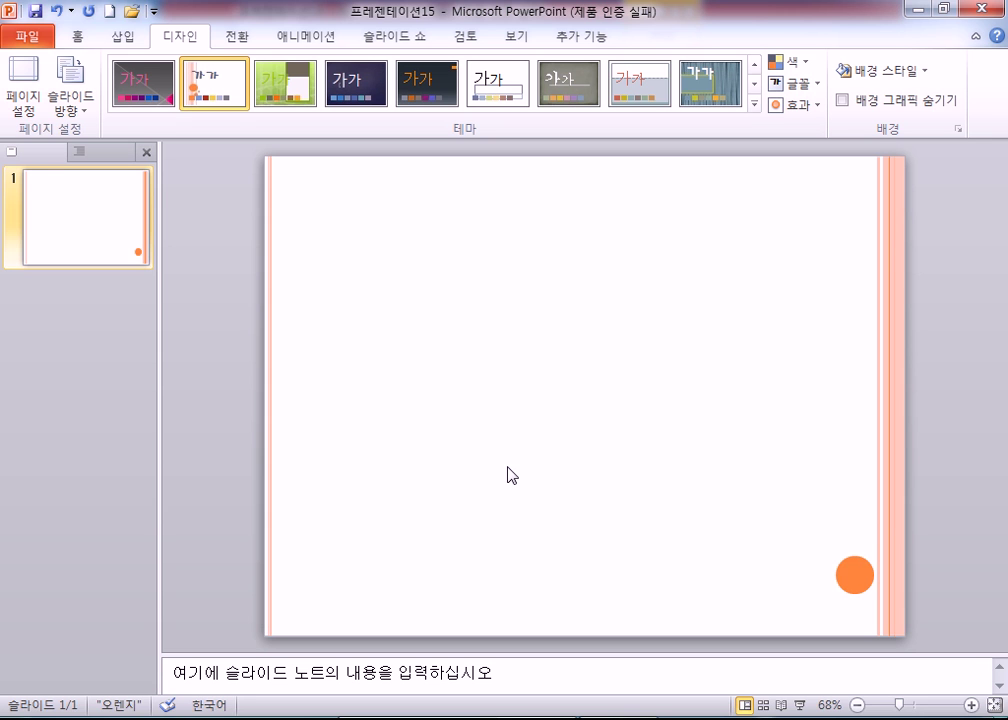
Insert WordArt in the blue outlined style (first row, second style) with the text "국내상장 해외기업 현황".
click(121, 40)
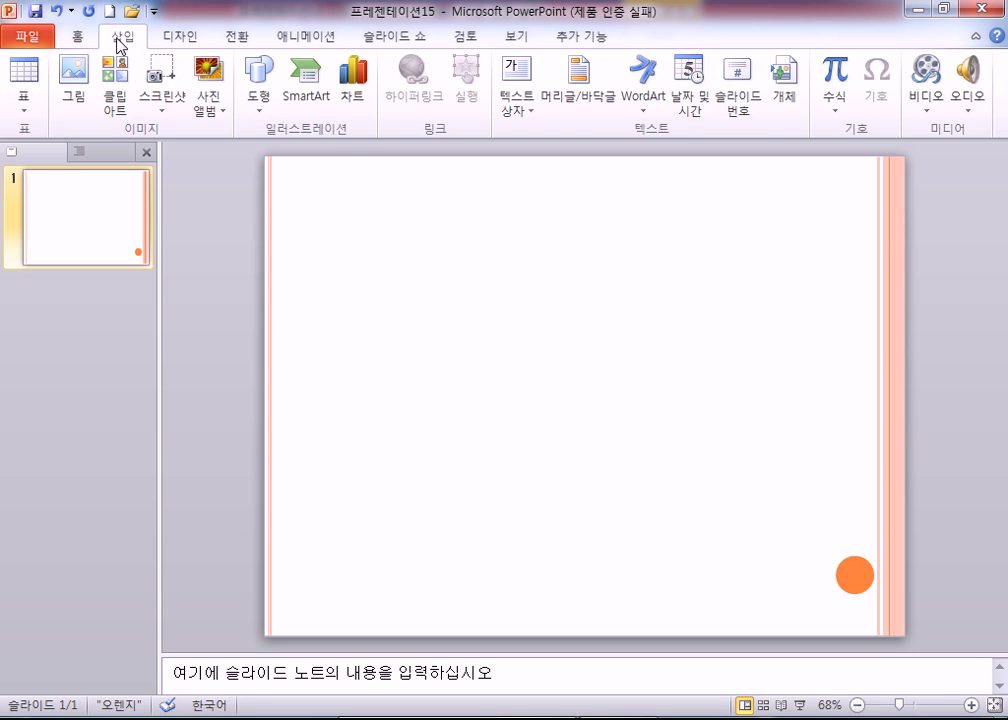
click(661, 84)
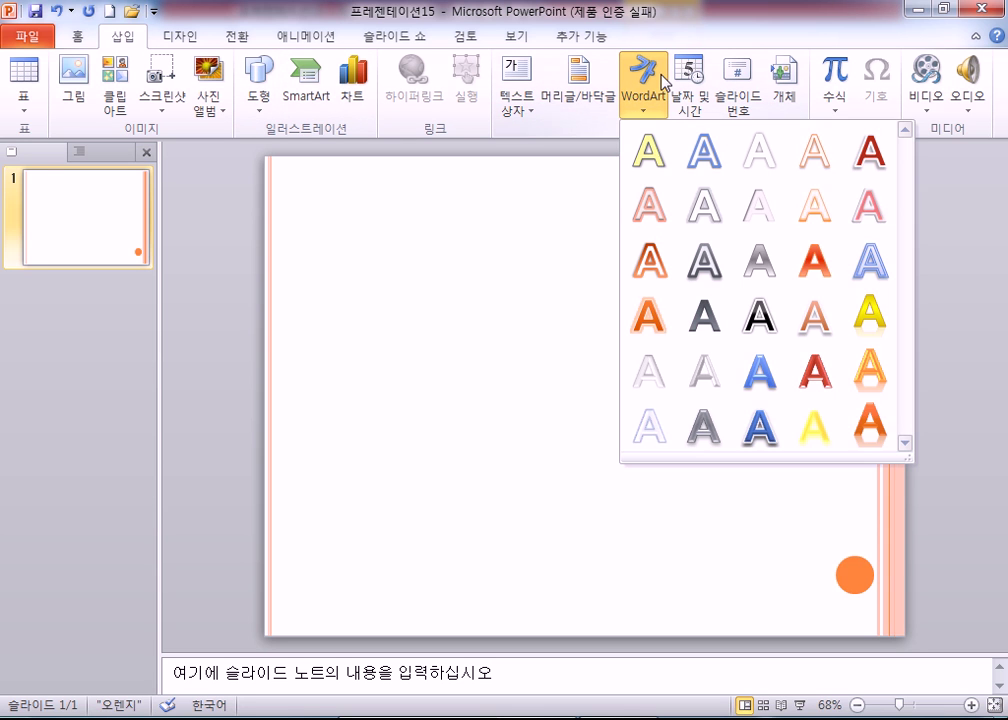
click(706, 160)
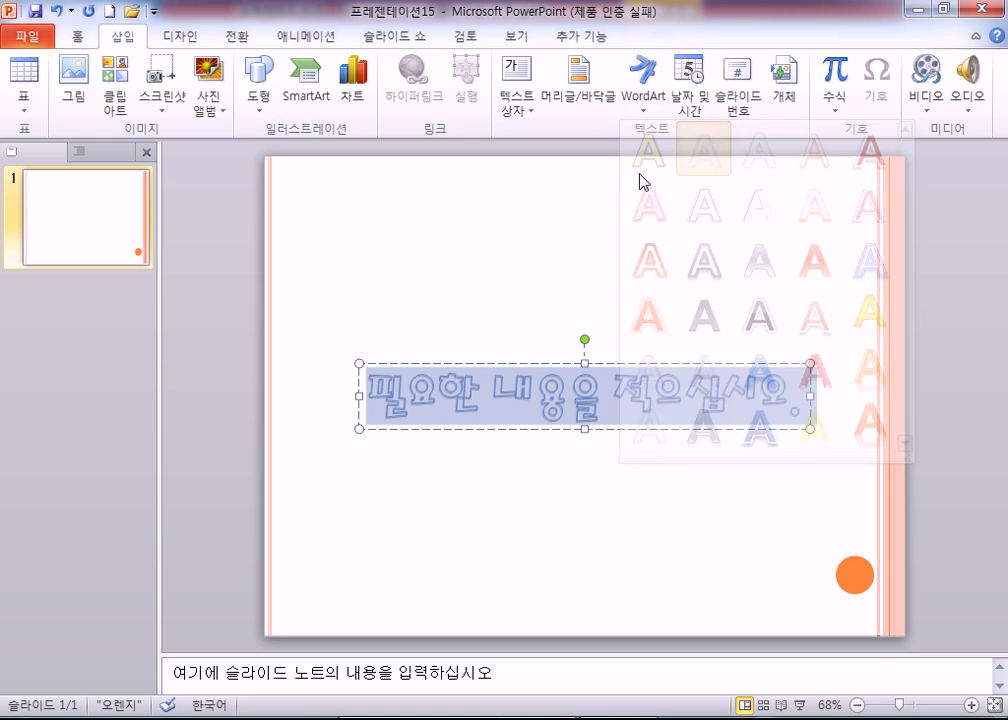
text(국내상ㅈ)
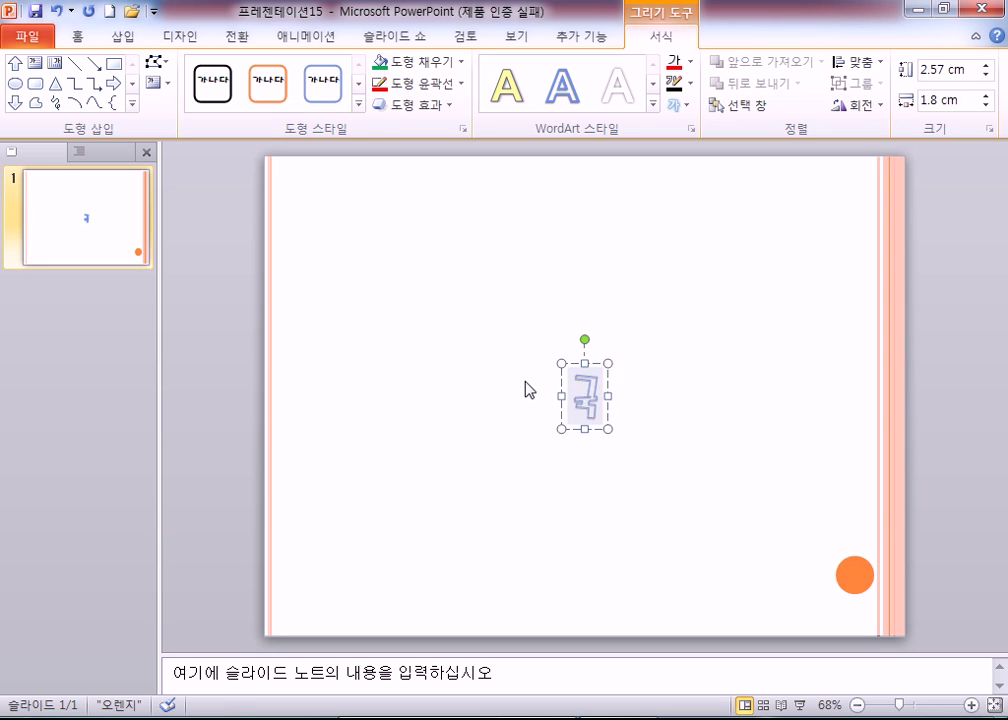
text(장)
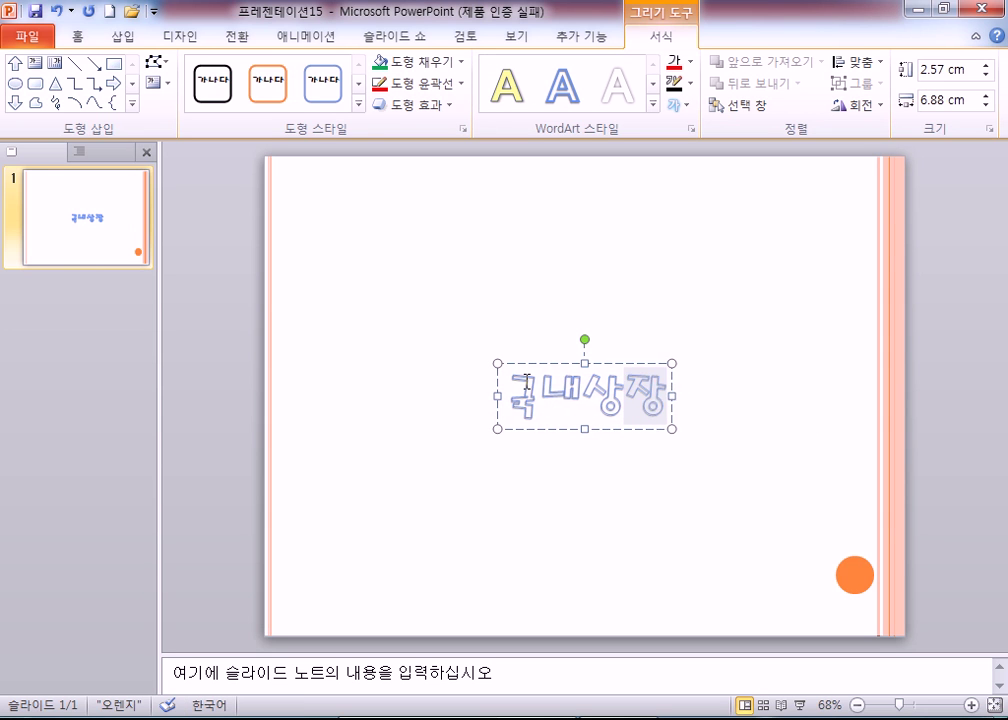
text( 해외깅업 현황)
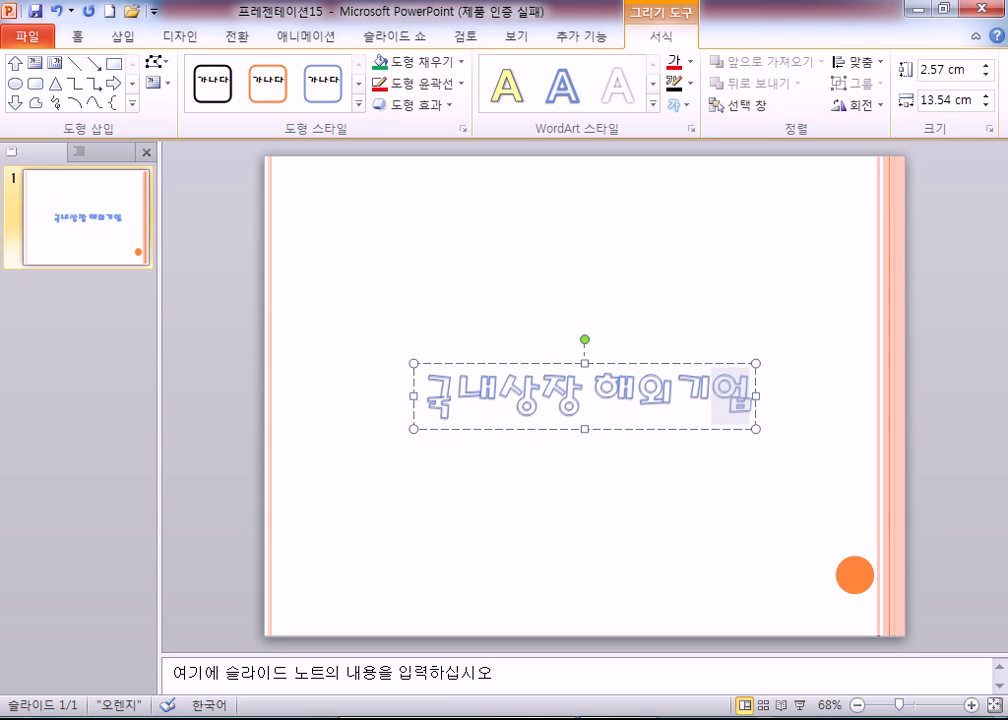
Insert a space after "국내" in the WordArt title and move the title to the upper edge of the slide.
key(Home)
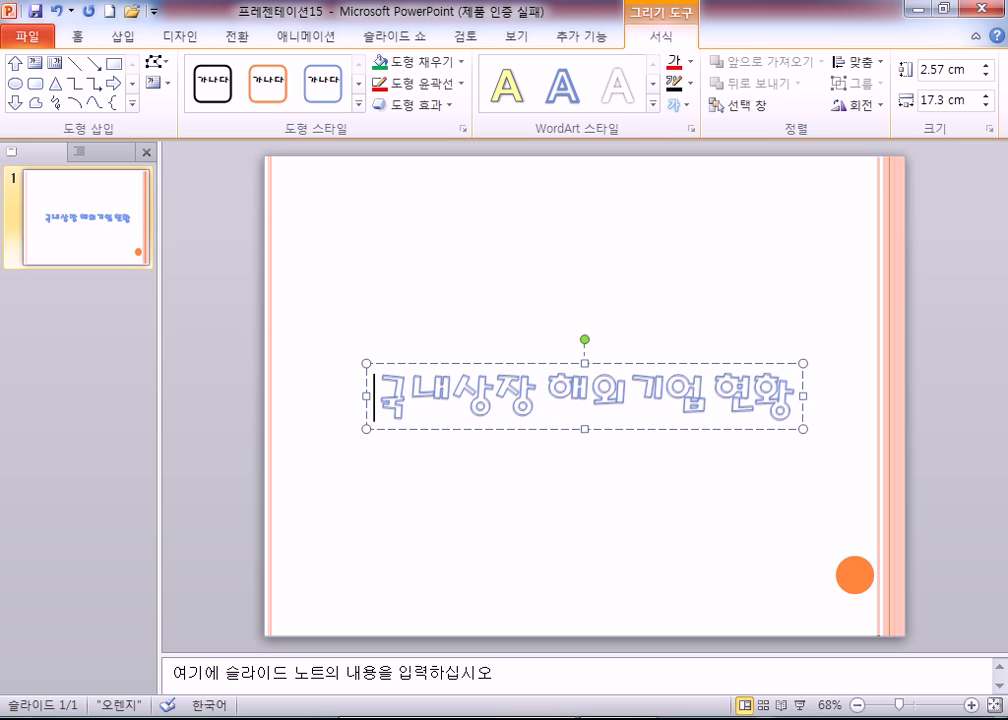
key(Right)
key(Right)
drag(486, 366, 479, 182)
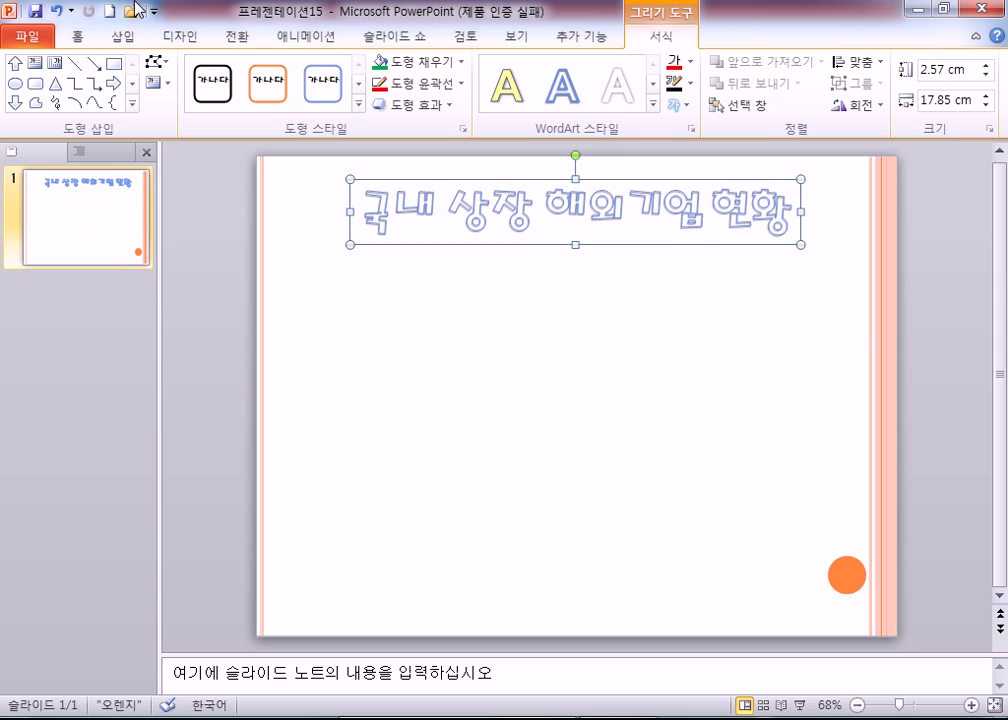
Change the WordArt title's font to 나눔고딕 Bold and deselect it.
click(80, 36)
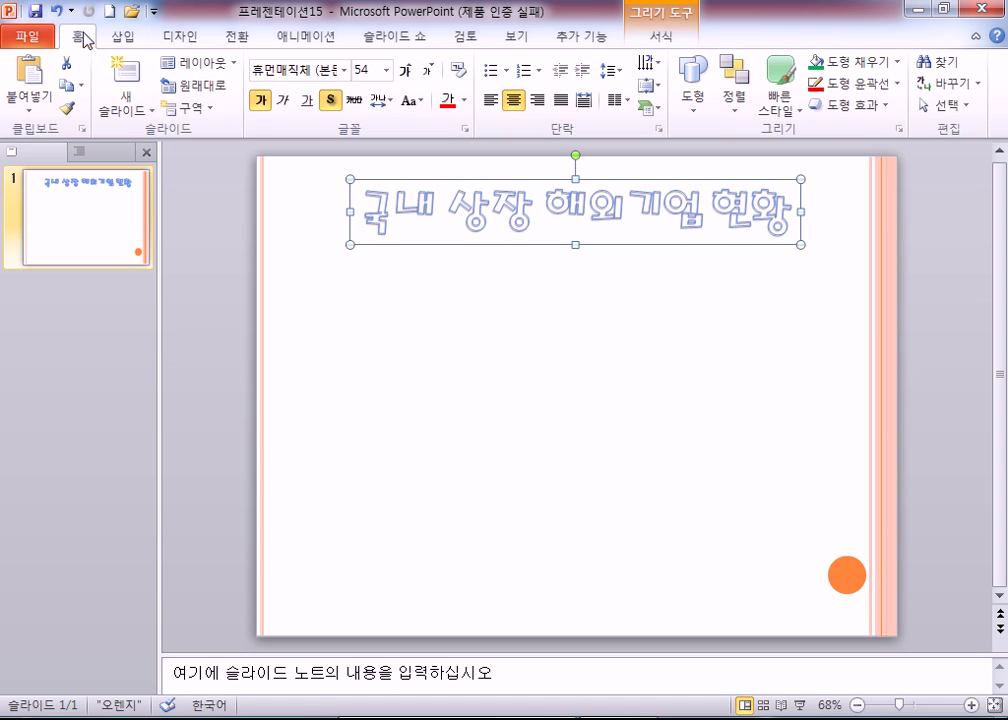
click(344, 70)
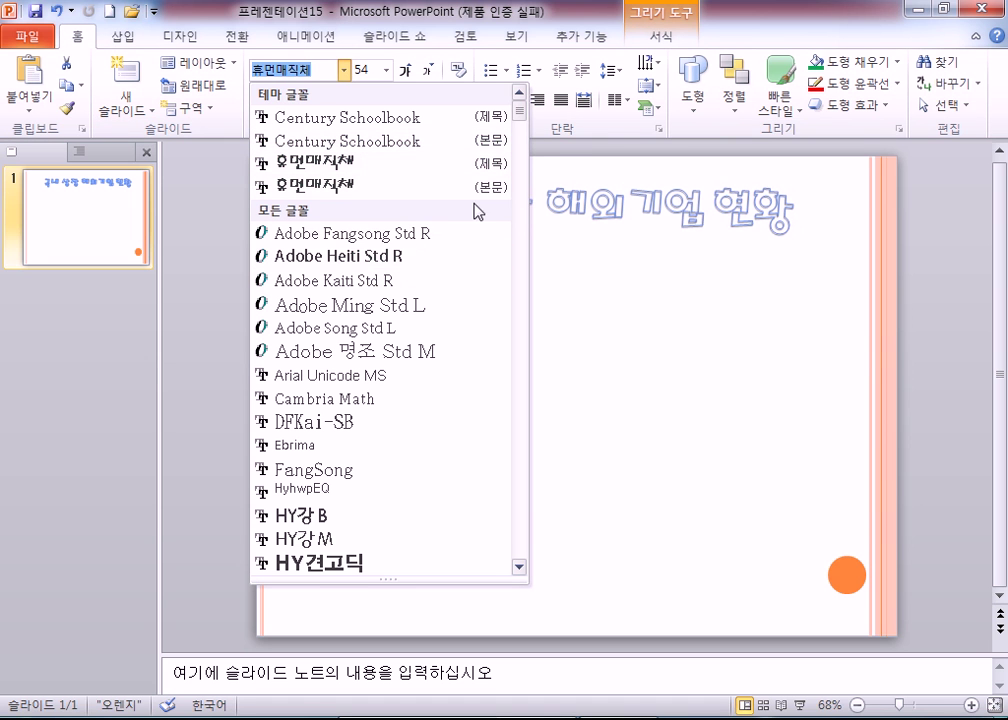
click(522, 188)
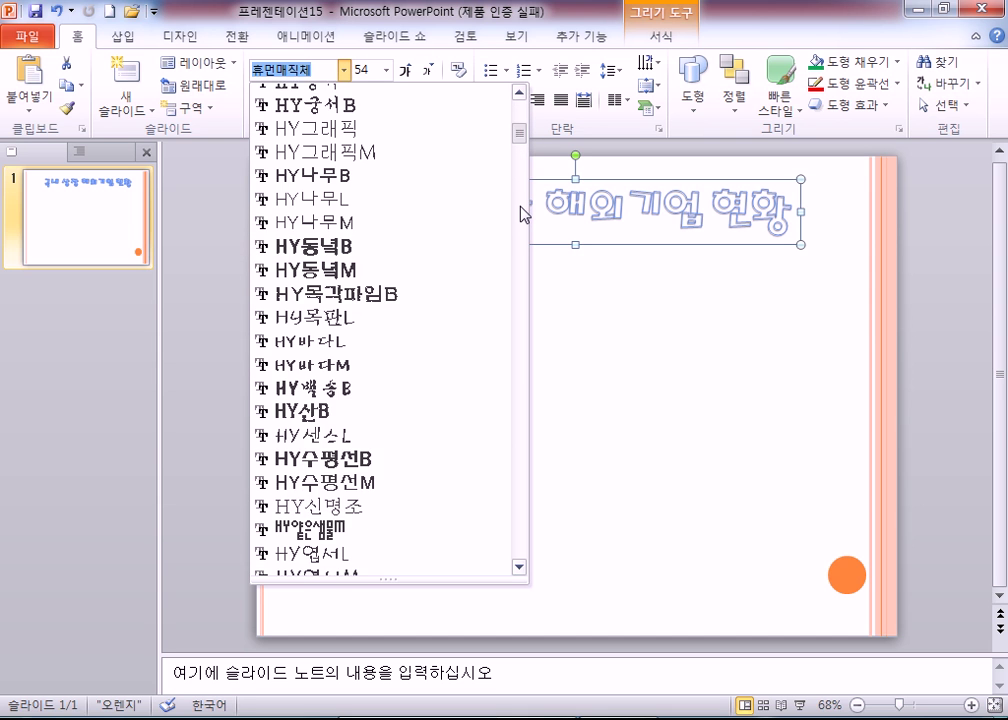
click(520, 205)
click(520, 205)
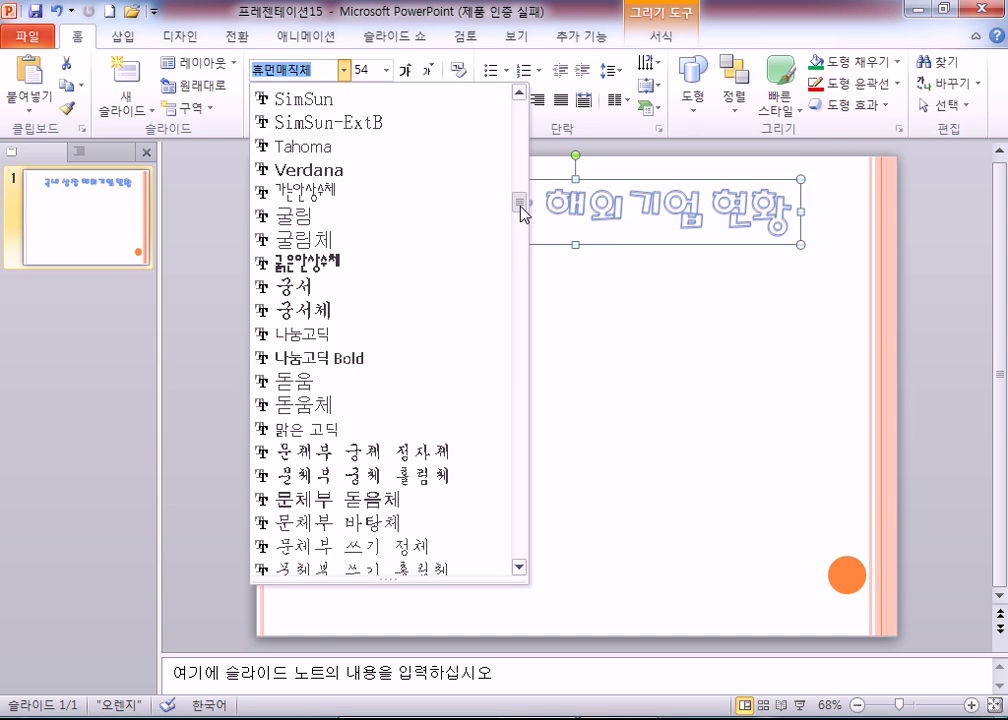
click(335, 359)
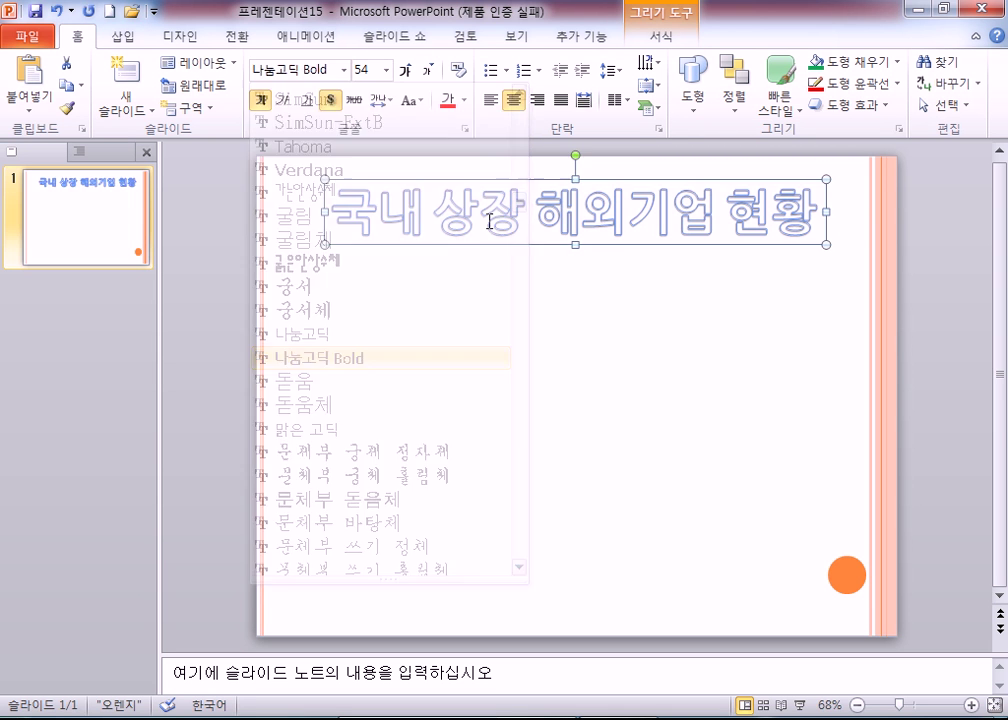
click(347, 335)
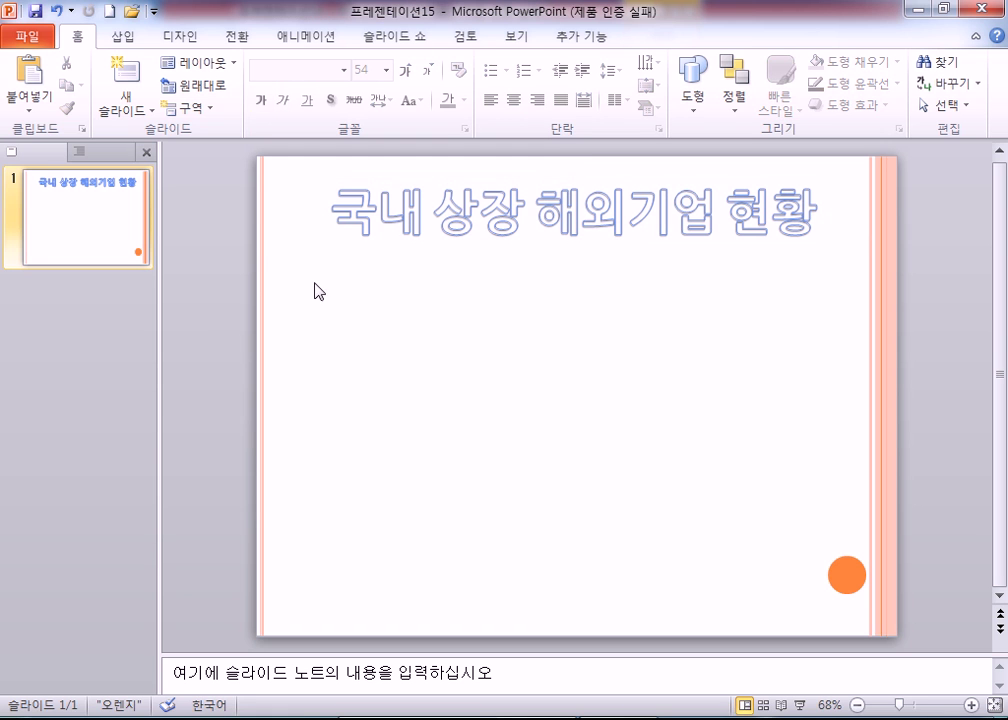
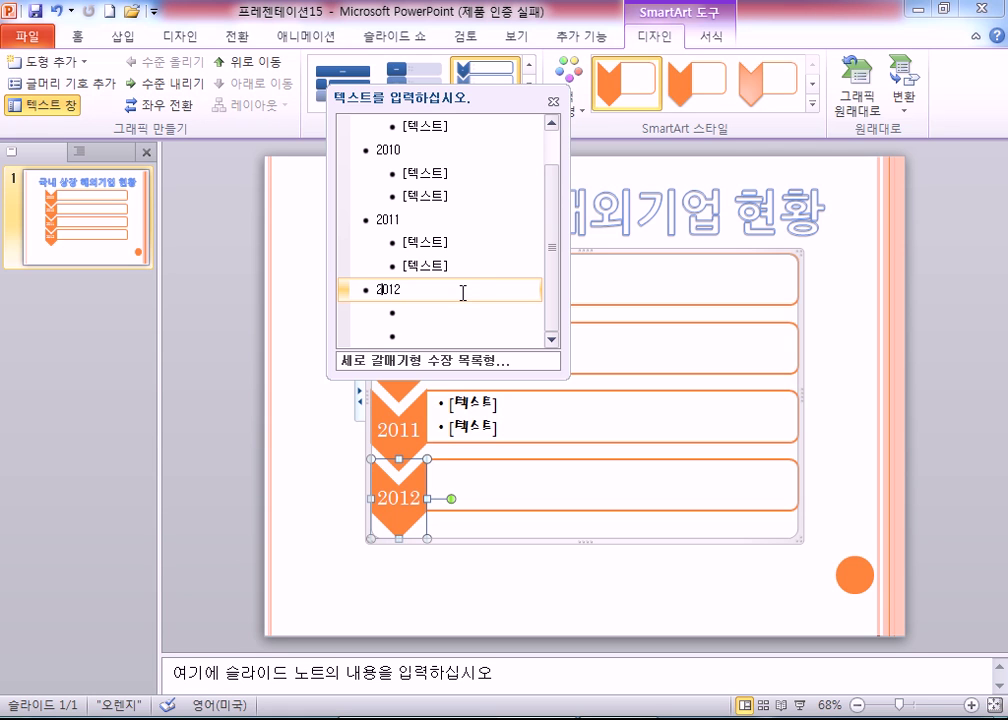
Demote the 2012 entry of the SmartArt list by two levels, and promote it back to the first level.
click(176, 90)
click(172, 86)
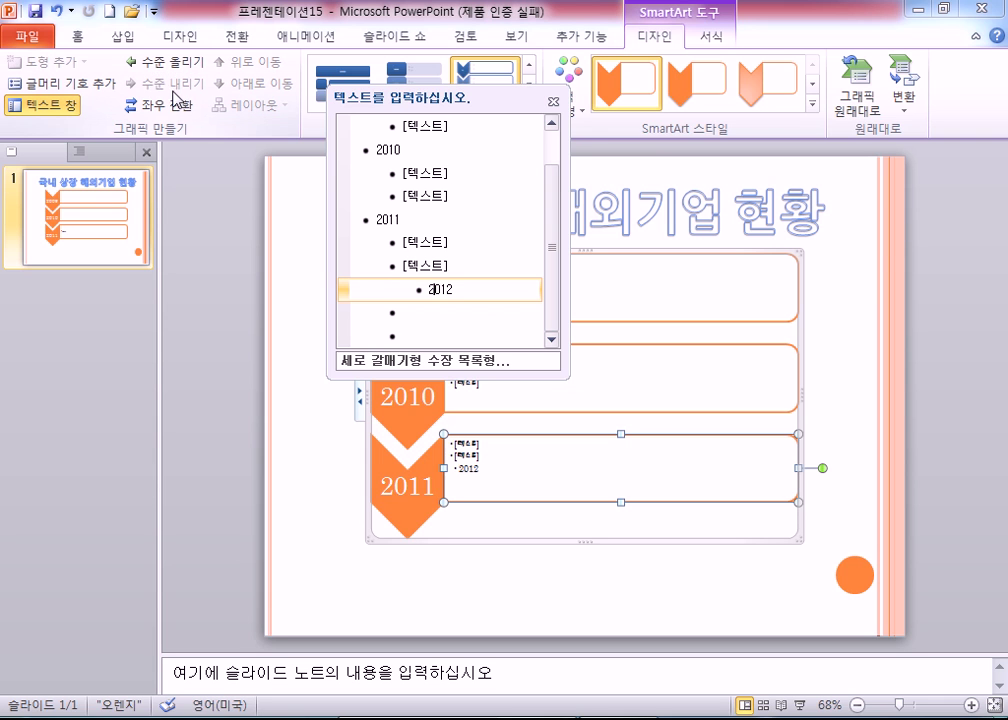
click(157, 66)
click(157, 66)
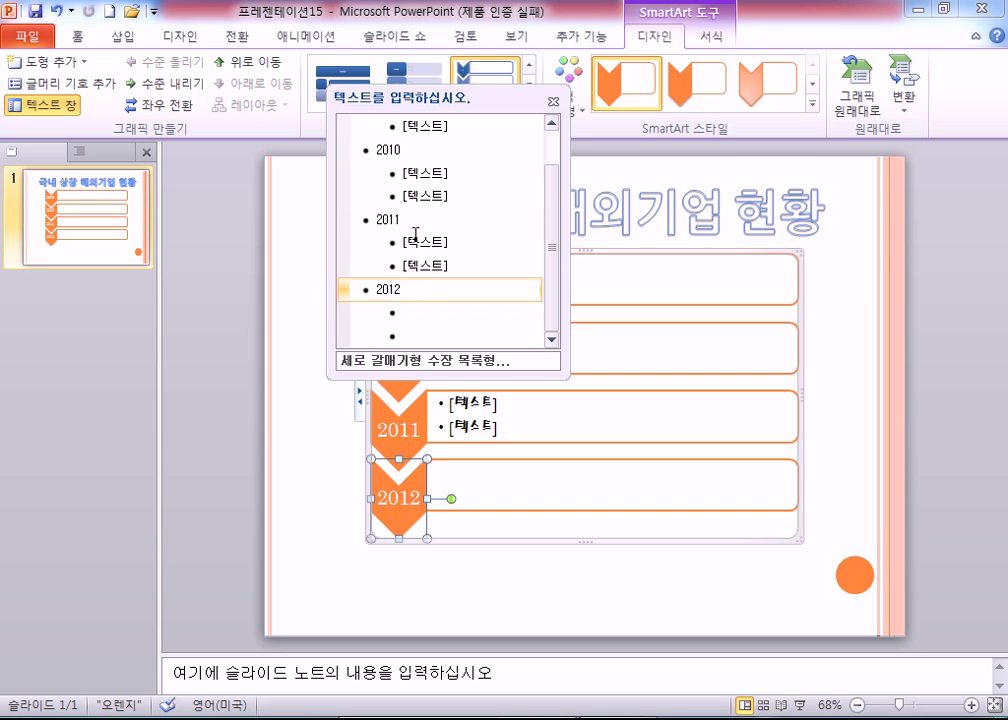
Move the SmartArt text pane clear of the diagram and step through the entries under 2009 and 2010.
drag(470, 106, 252, 98)
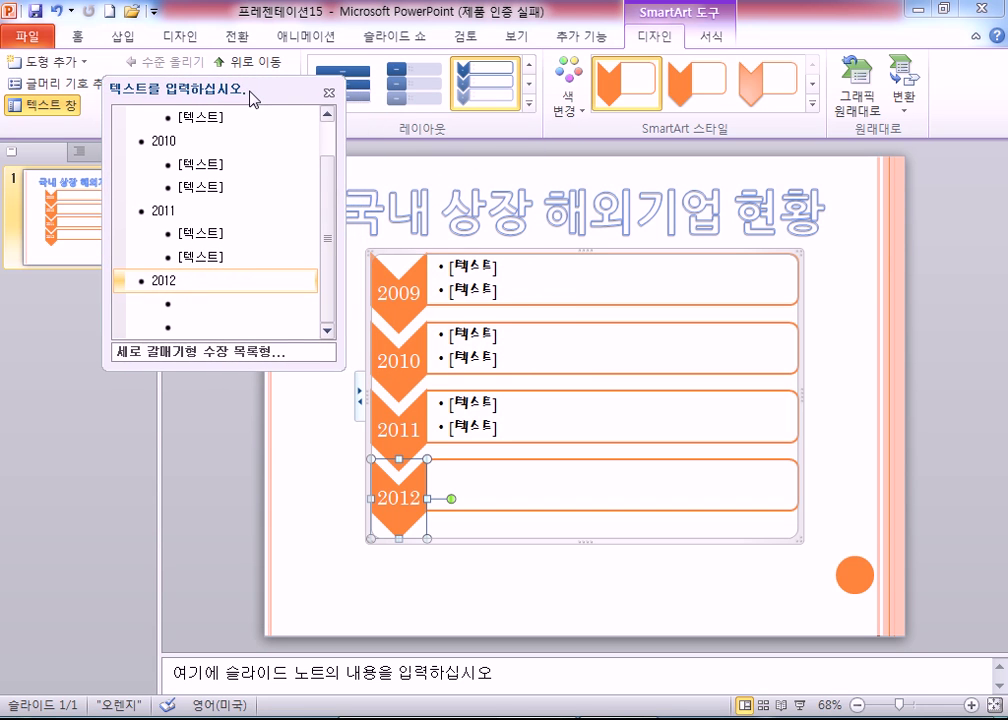
click(158, 120)
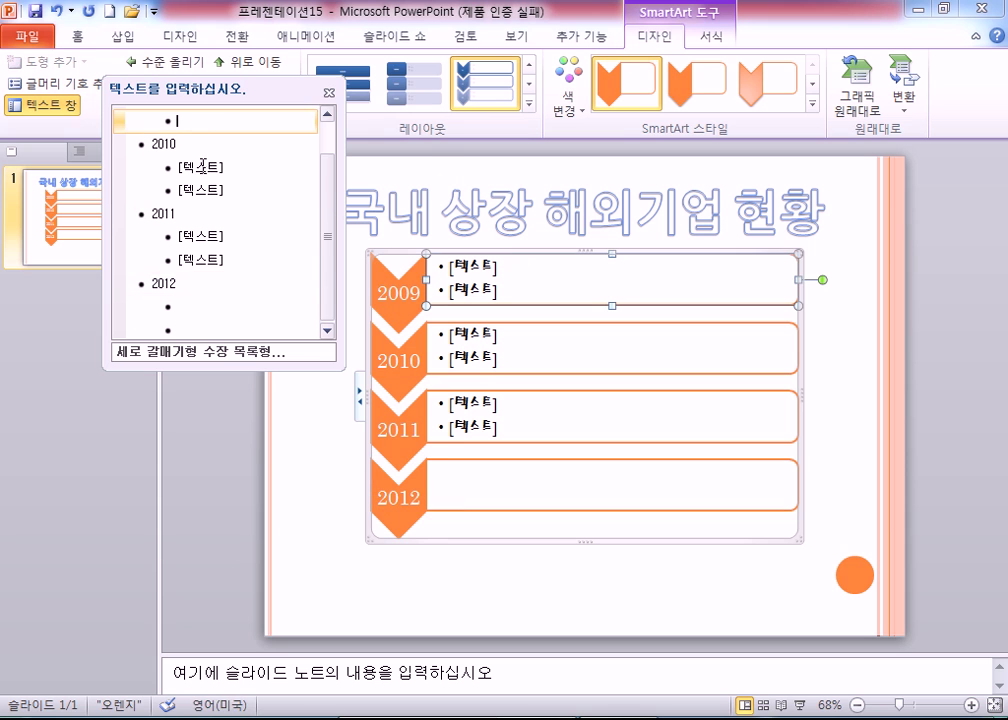
scroll(158, 130, up, 1)
click(191, 142)
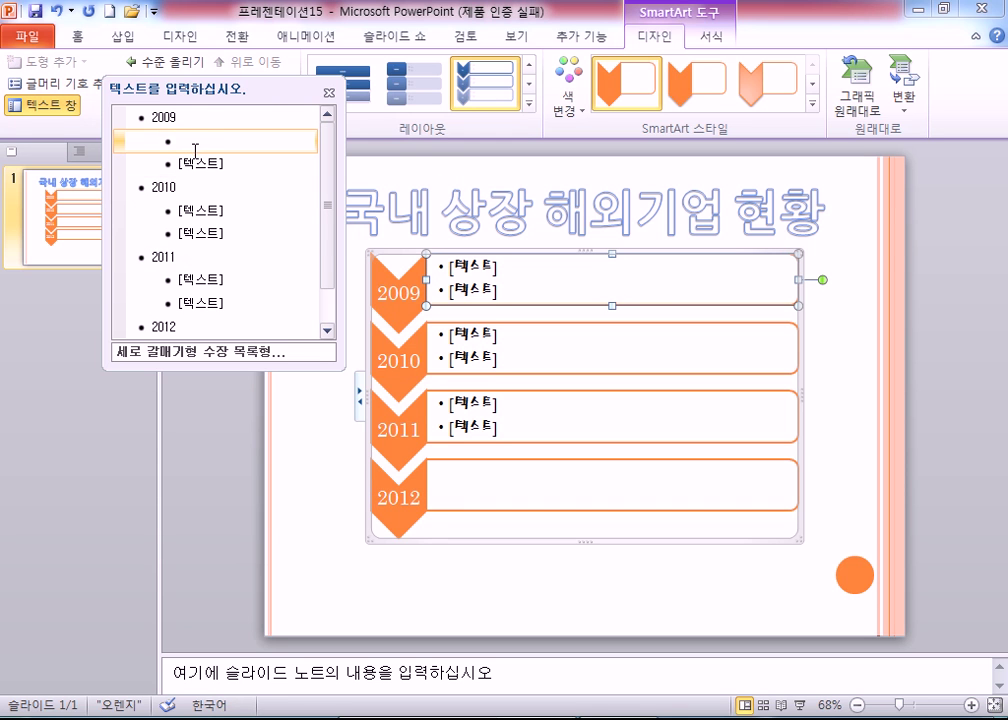
click(186, 162)
key(Down)
key(Down)
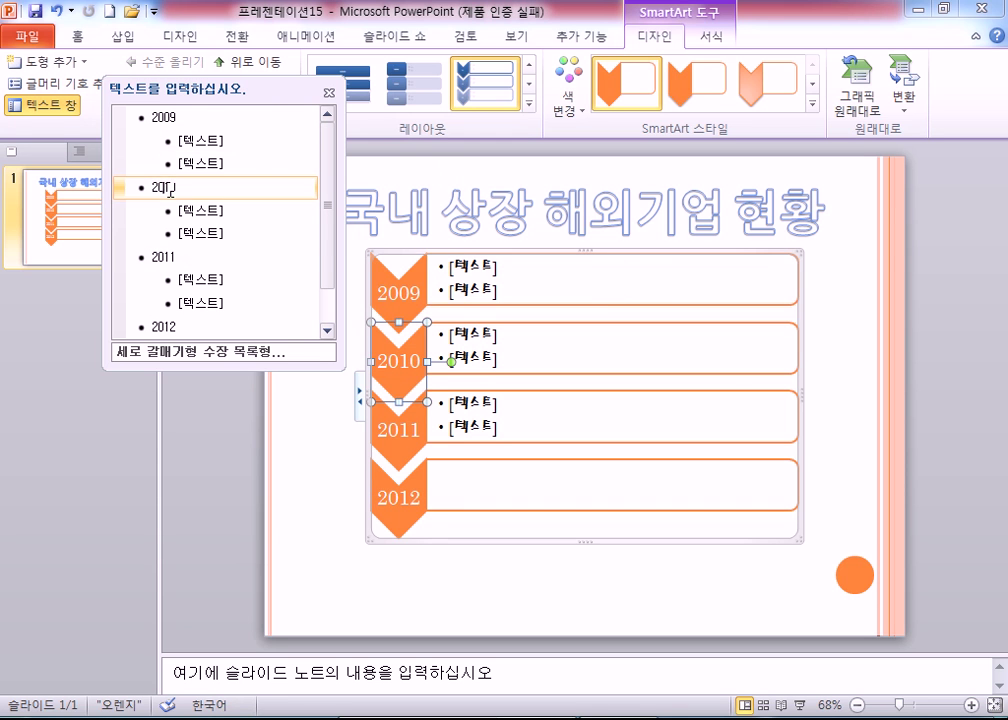
key(Down)
key(Up)
key(Up)
key(Up)
key(Up)
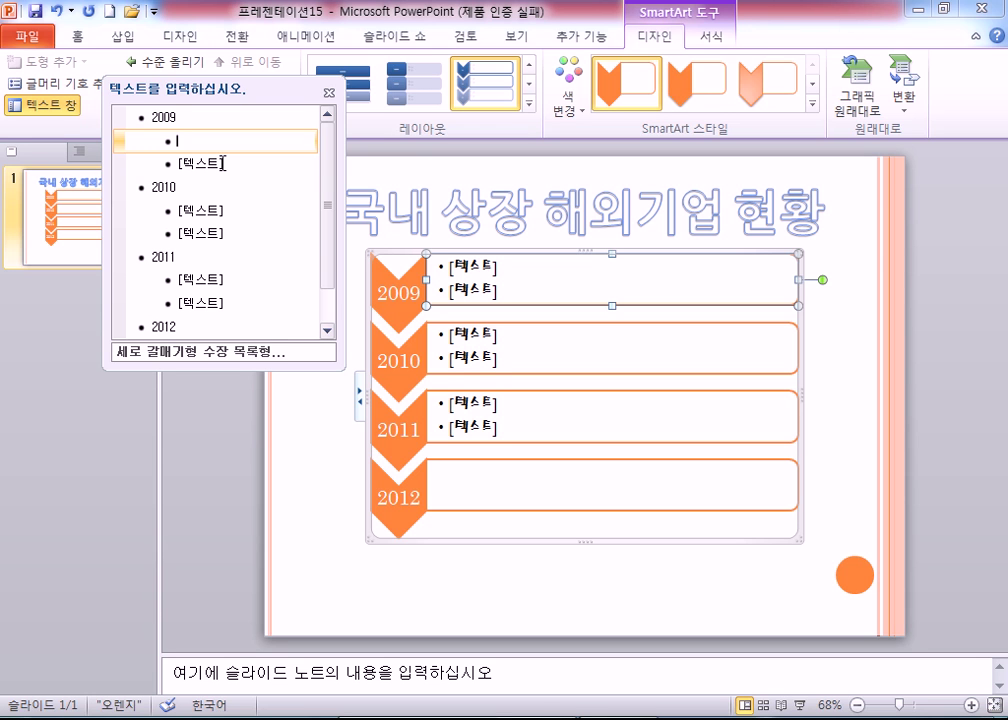
Delete the 2012 entry and its two empty sub-bullets, starting from the second sub-bullet under 2011.
click(207, 306)
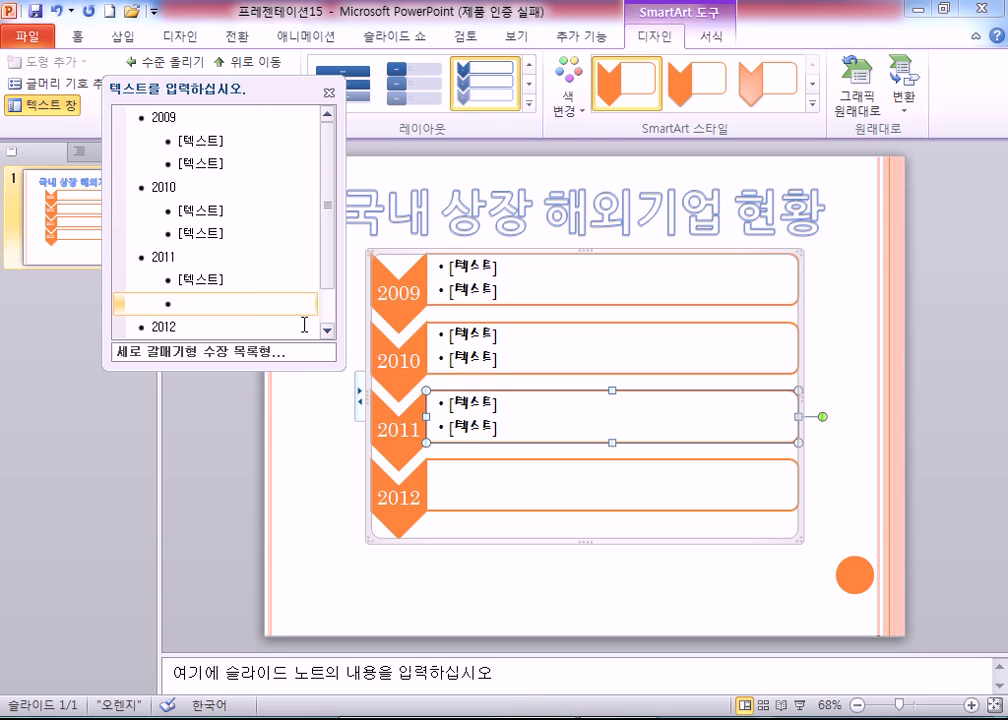
key(Delete)
key(Delete)
key(Delete)
key(Delete)
key(Delete)
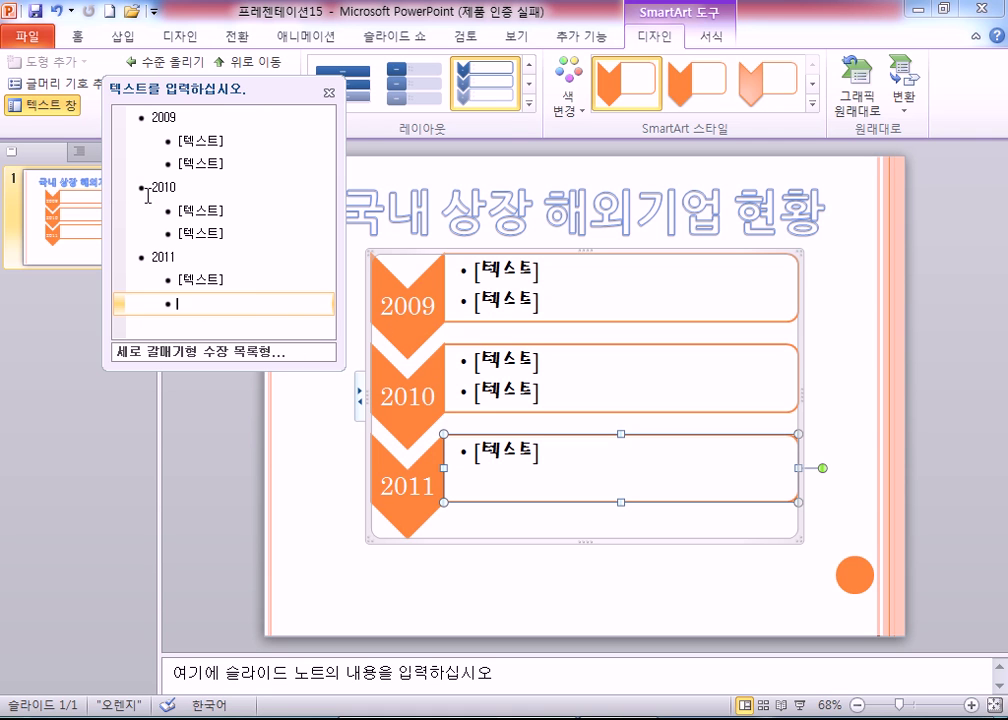
Move the text pane clear of the ribbon commands and add a new shape at the end of the SmartArt list.
drag(122, 84, 129, 178)
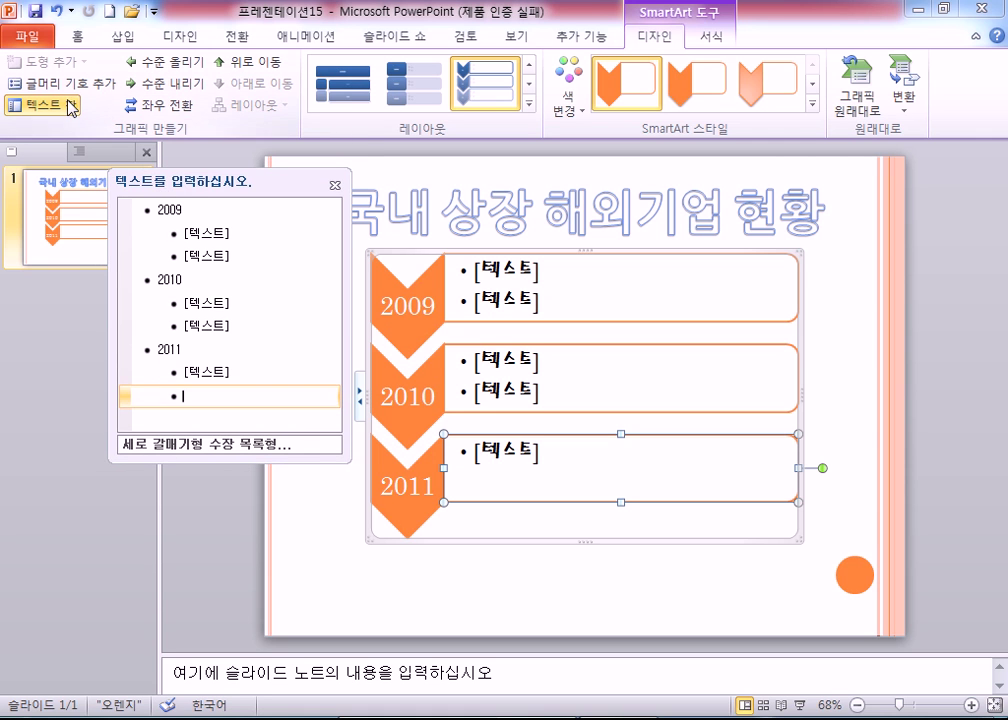
click(444, 232)
click(421, 263)
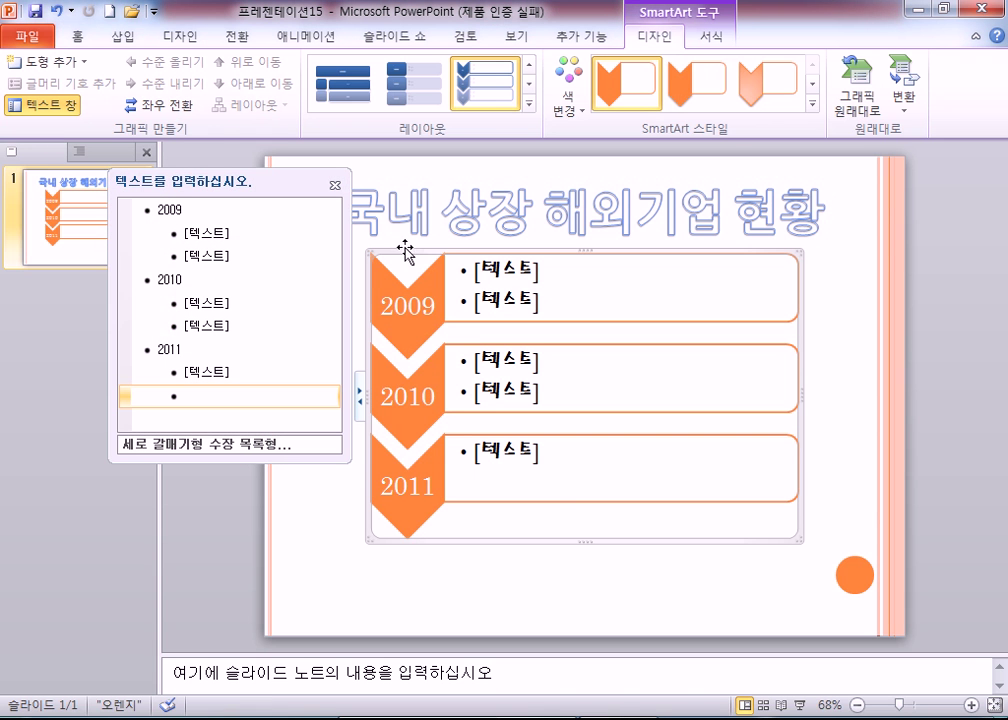
click(66, 63)
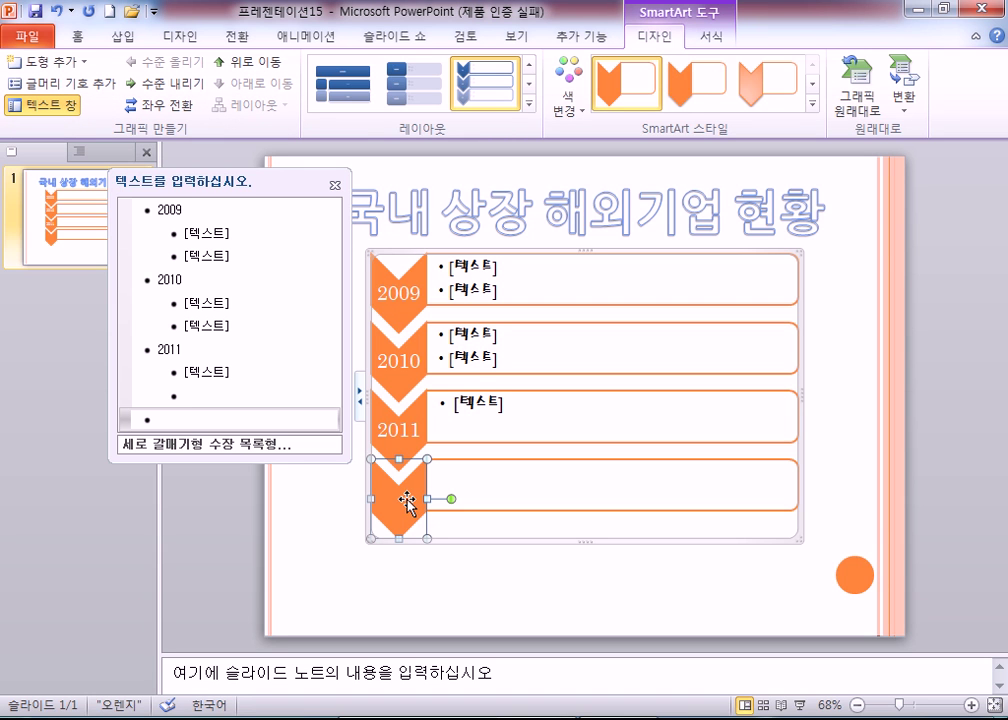
click(166, 418)
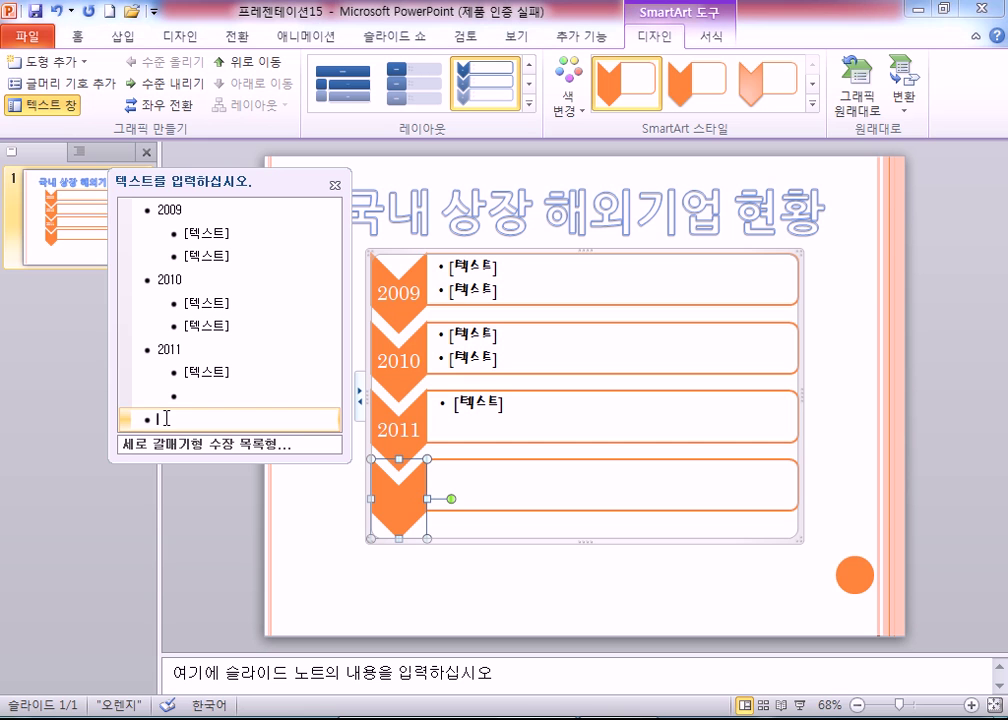
Add two more first-level shapes after the empty one at the end of the SmartArt list.
click(85, 65)
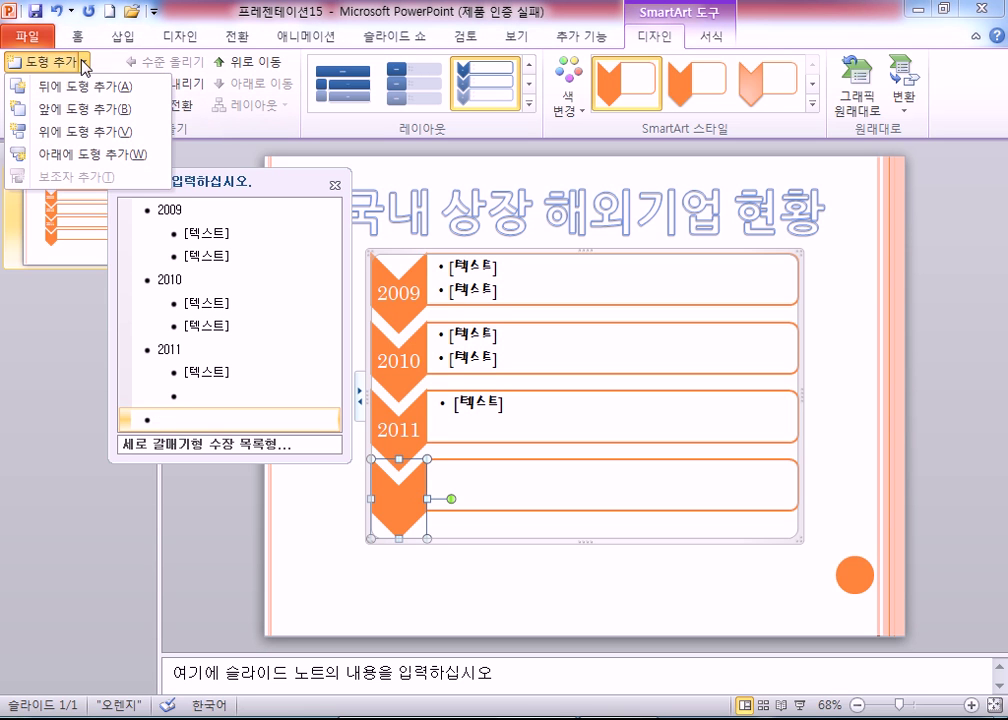
click(70, 86)
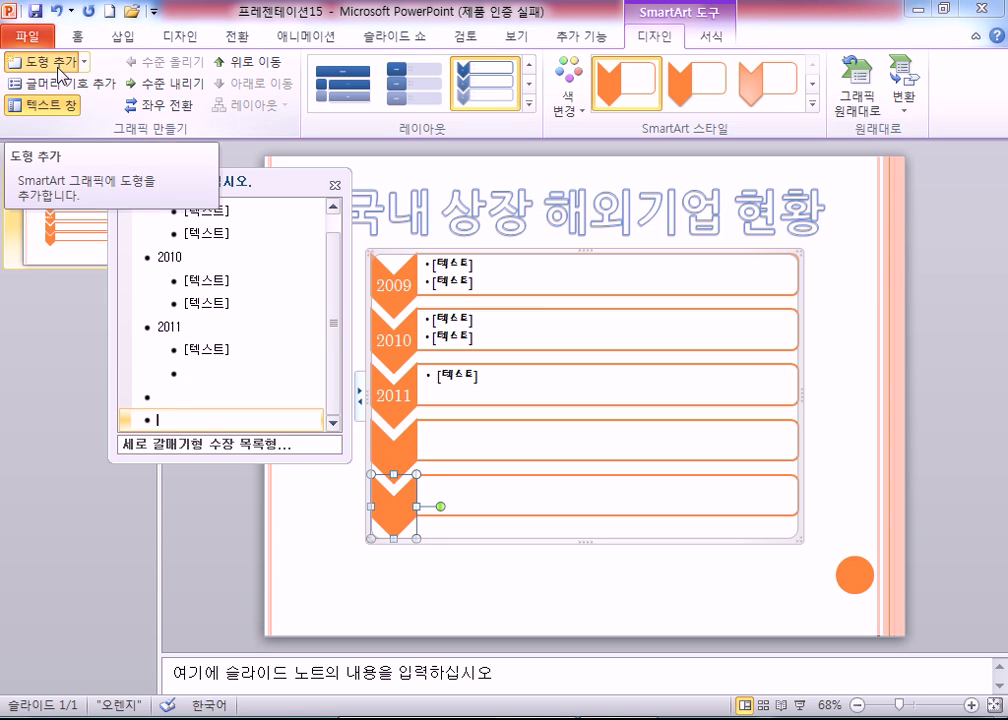
click(60, 73)
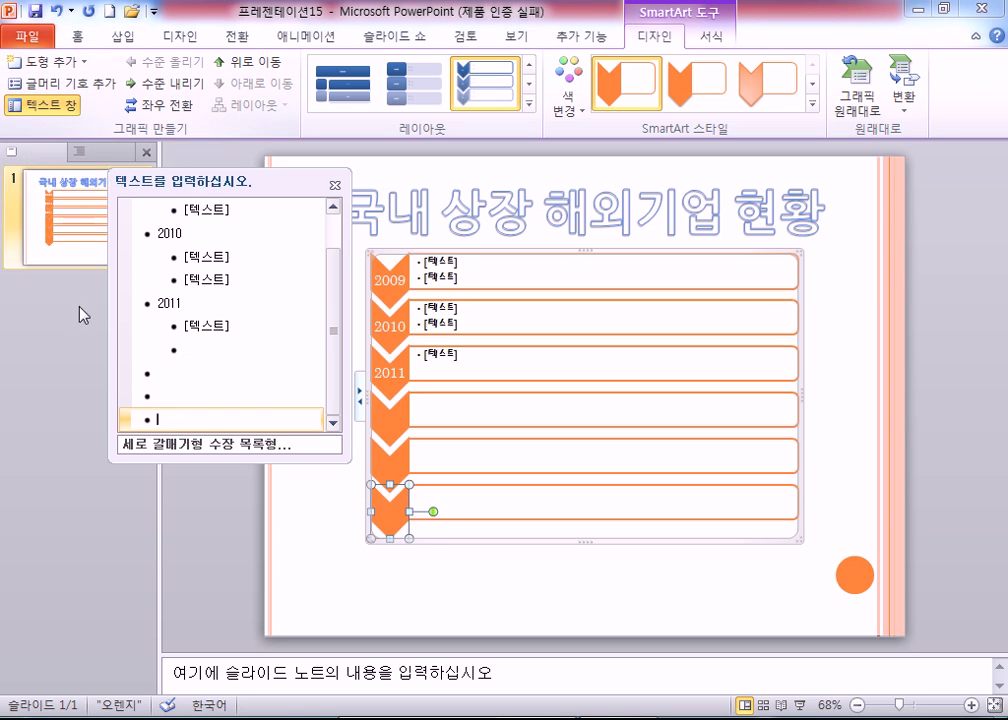
Delete the middle one of the three empty entries below 2011 in the SmartArt list.
click(158, 371)
click(144, 396)
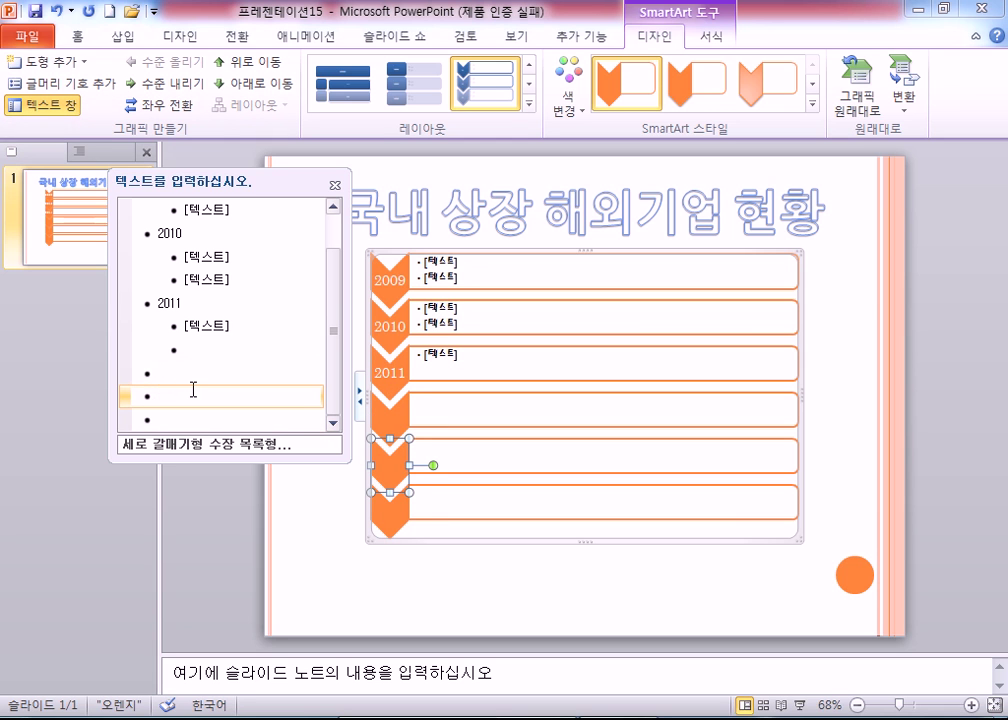
key(Delete)
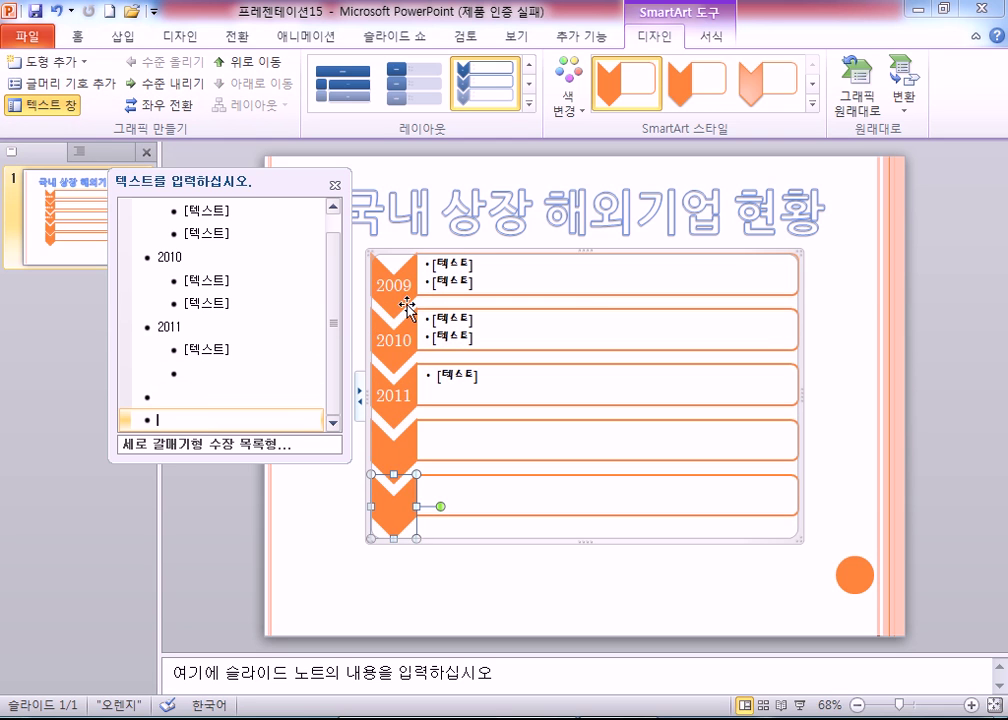
Demote the last empty entry to a sub-bullet of the empty first-level entry below 2011.
click(168, 402)
click(84, 62)
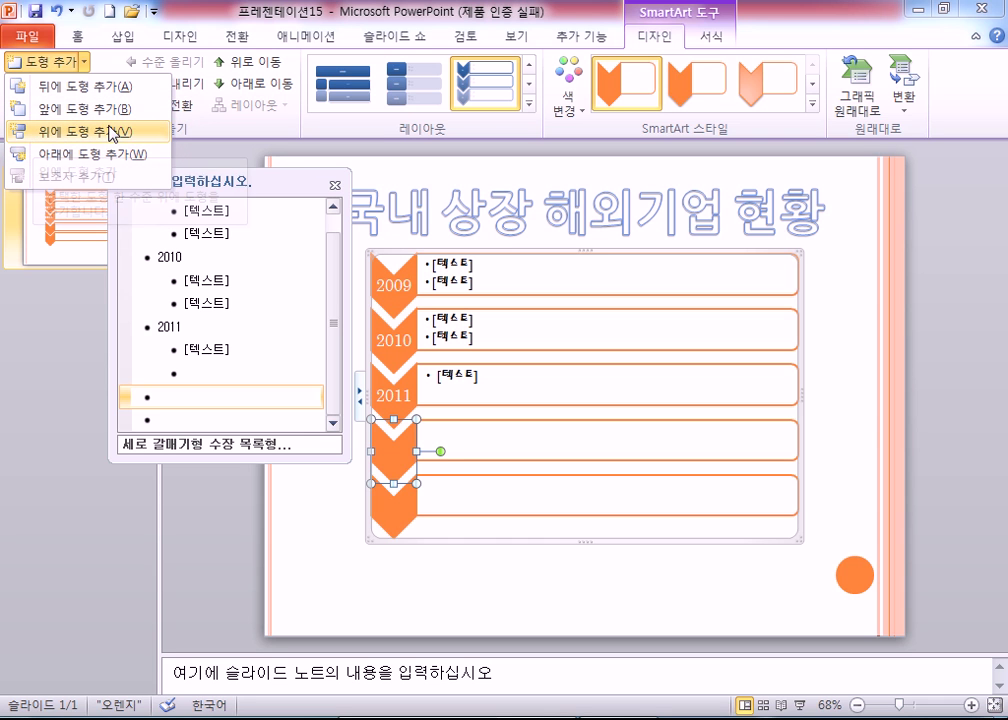
click(174, 419)
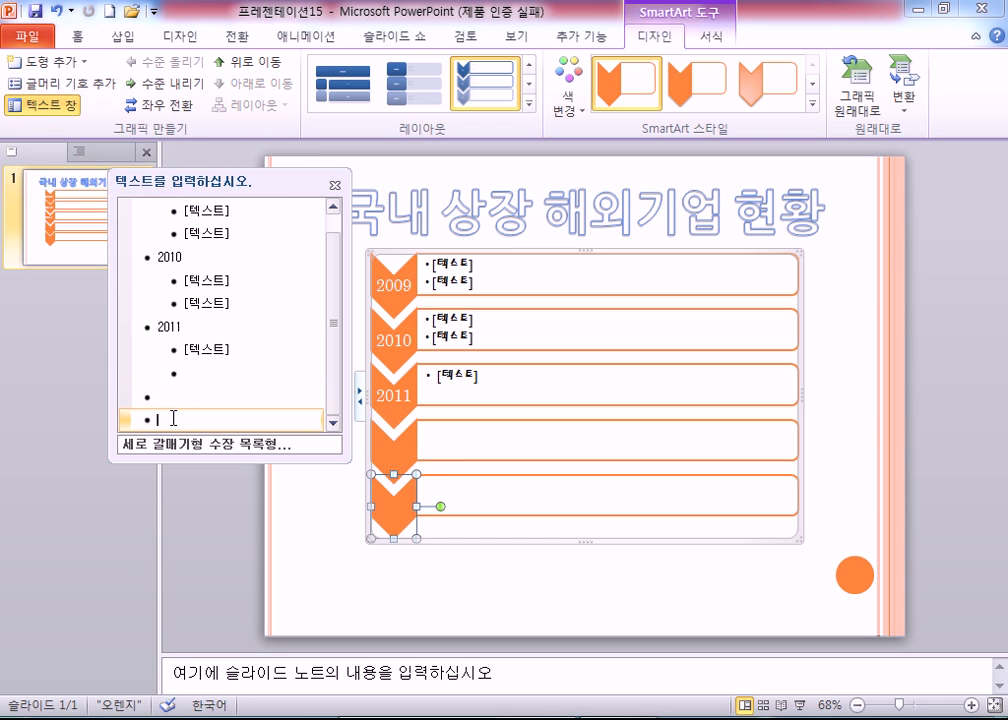
click(160, 84)
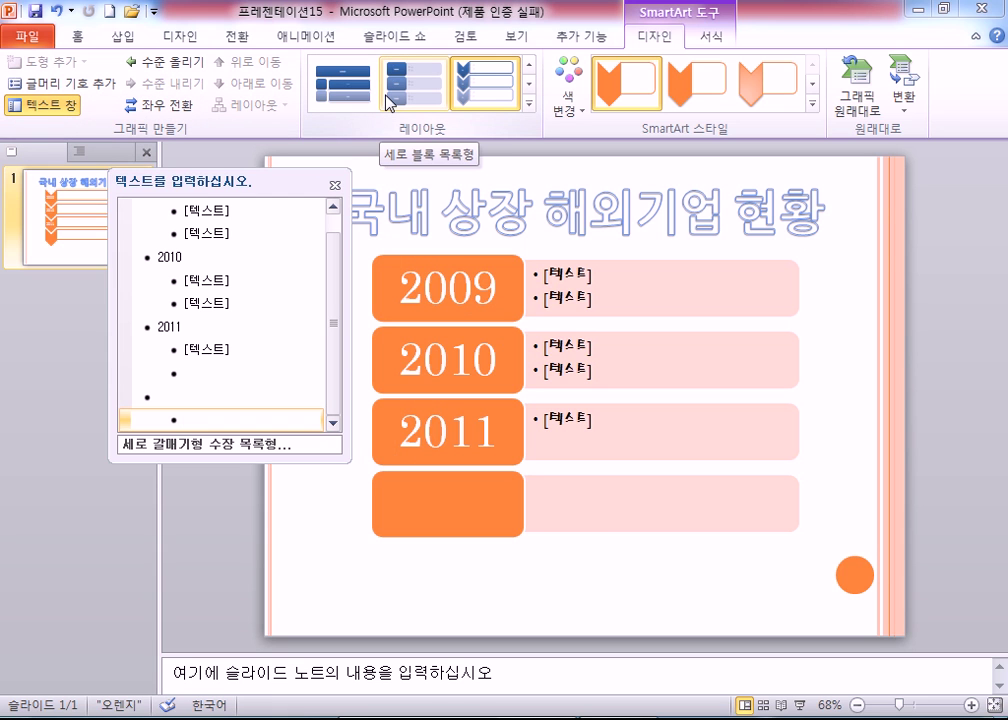
Add four more empty sub-bullets after the empty sub-bullet at the end of the SmartArt list.
key(Return)
key(Return)
key(Return)
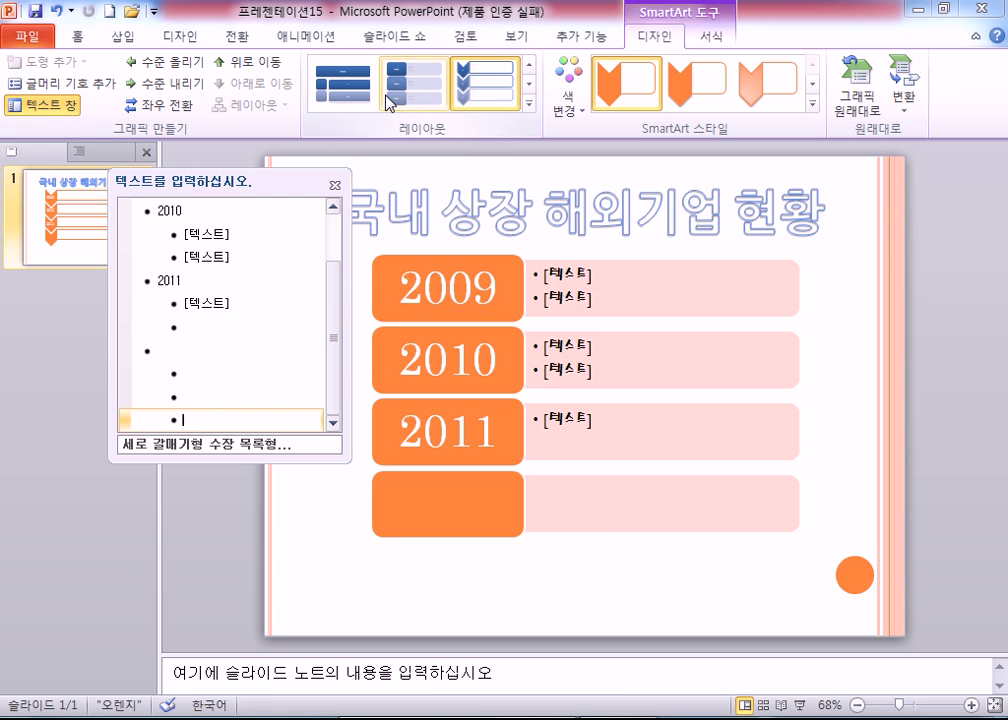
key(Return)
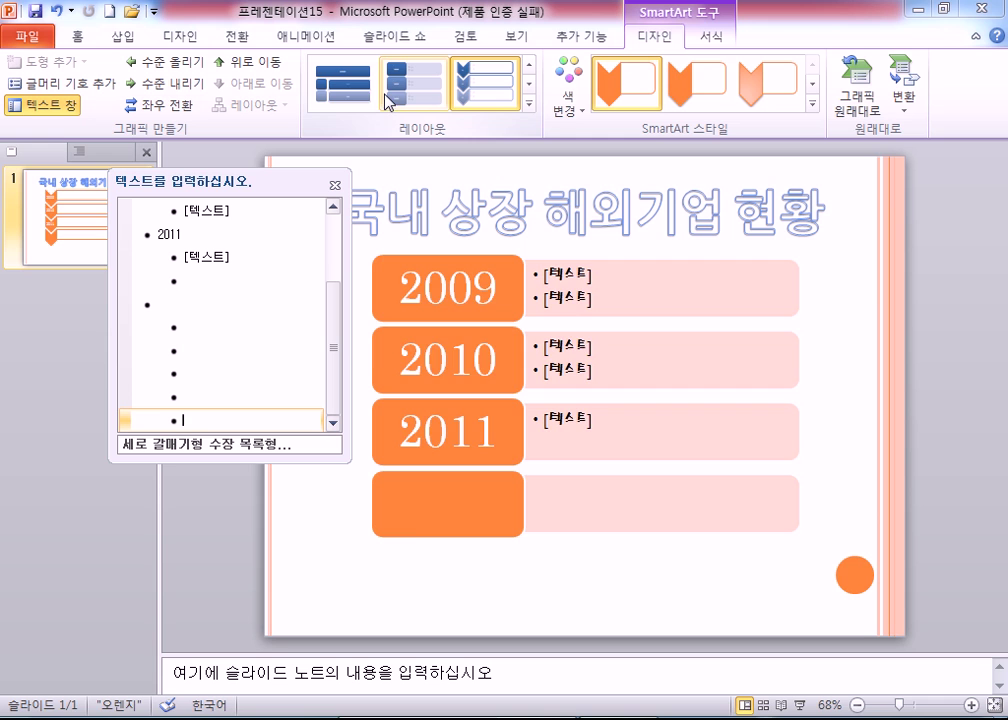
Switch the third empty sub-bullet between sub-level and first level, leaving it promoted to first level.
click(200, 372)
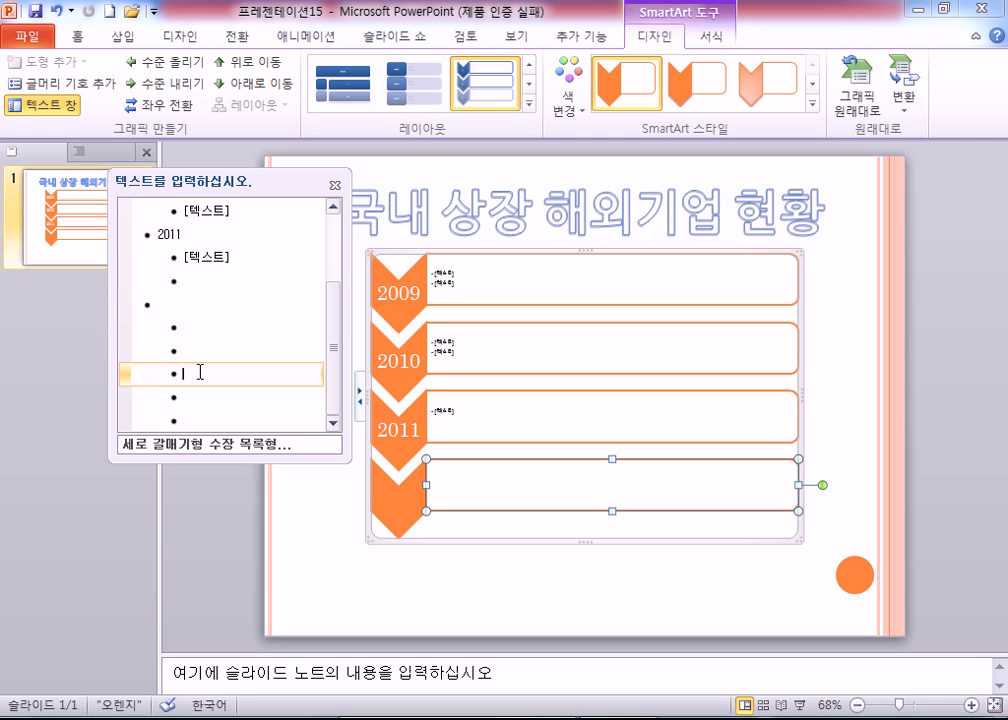
click(167, 70)
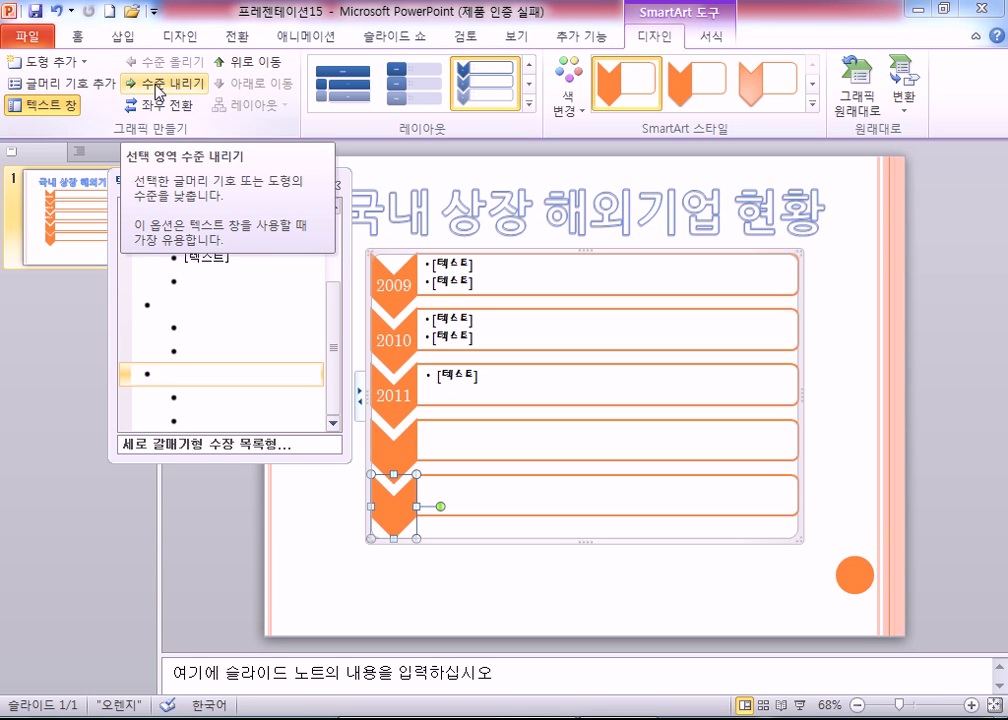
click(157, 84)
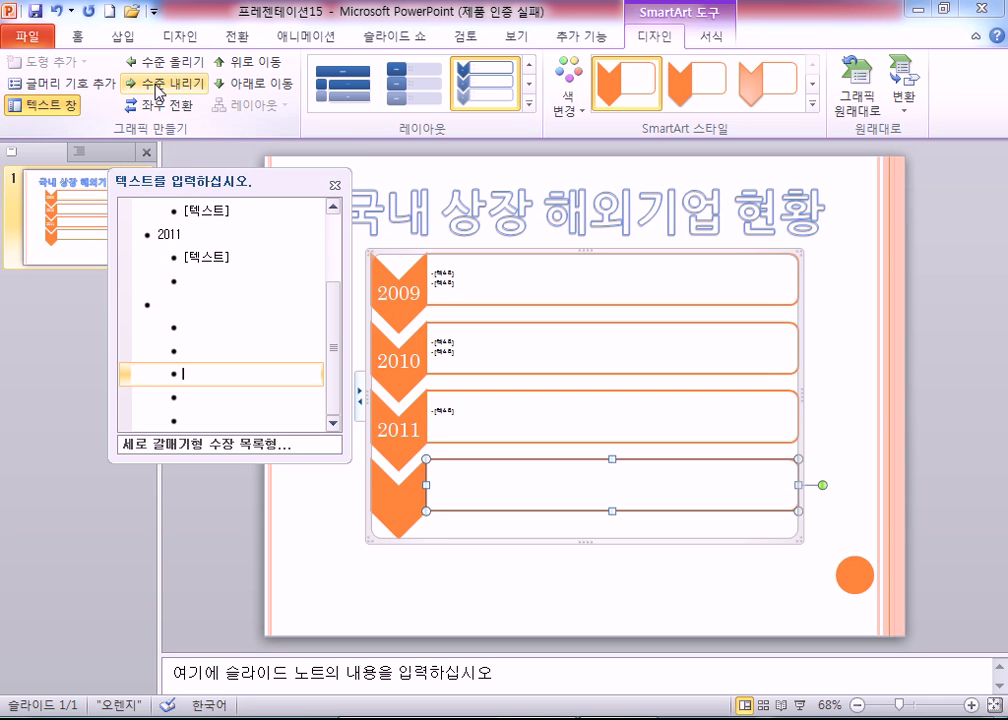
click(150, 62)
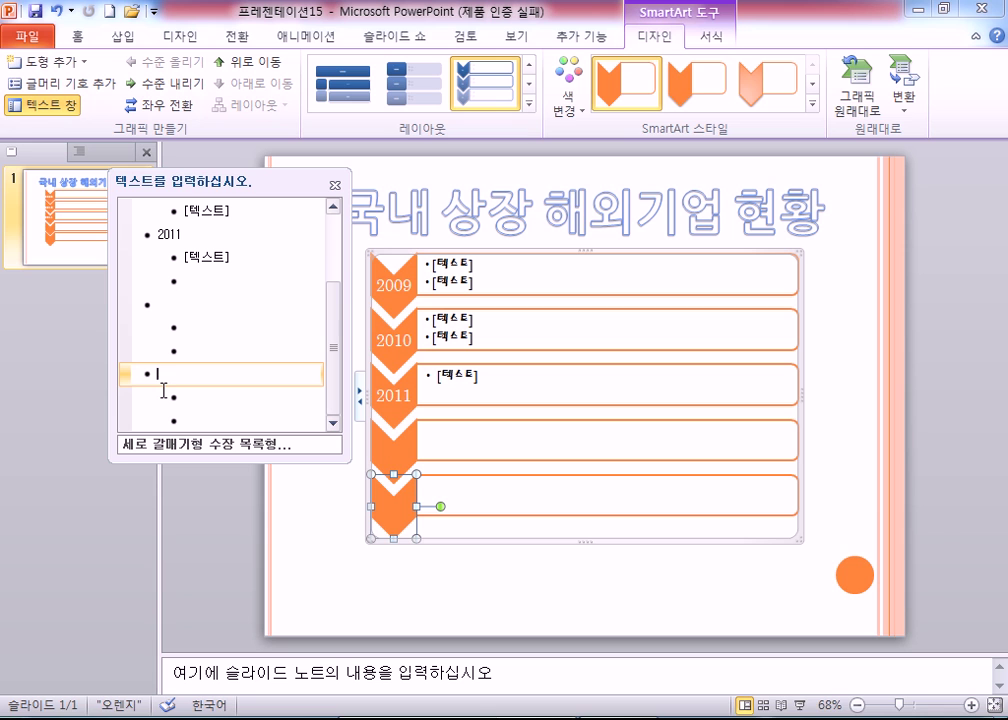
Delete the three empty entries that follow the second sub-bullet of the empty entry below 2011.
click(219, 354)
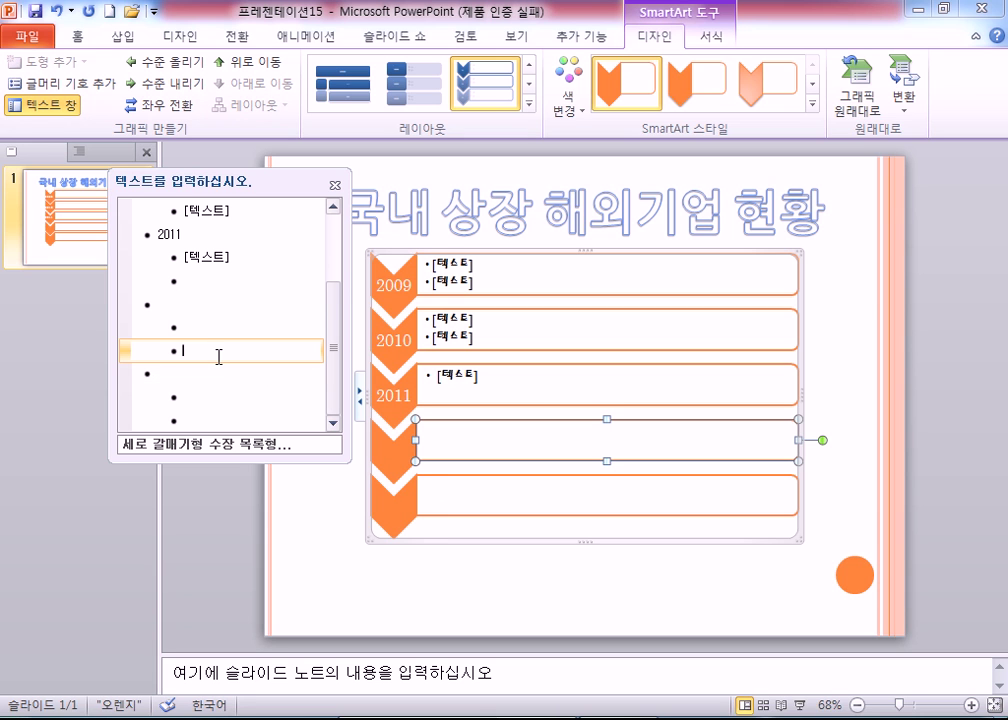
key(Delete)
key(Delete)
key(Delete)
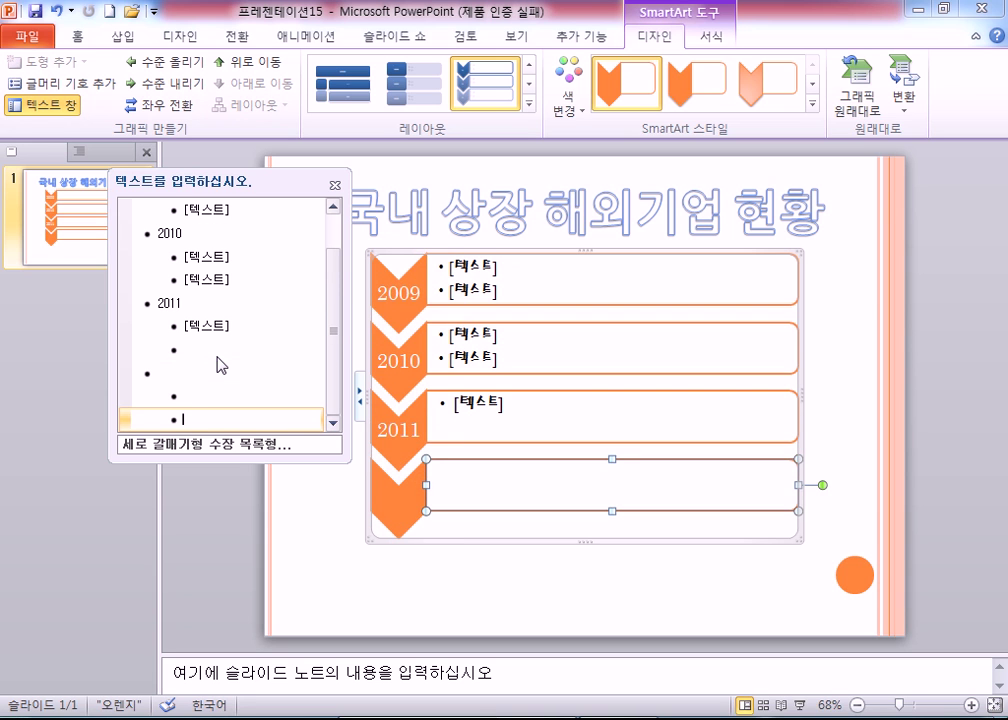
Enter 상장폐지 and 화풍방직 as the two sub-items under 2009.
click(480, 265)
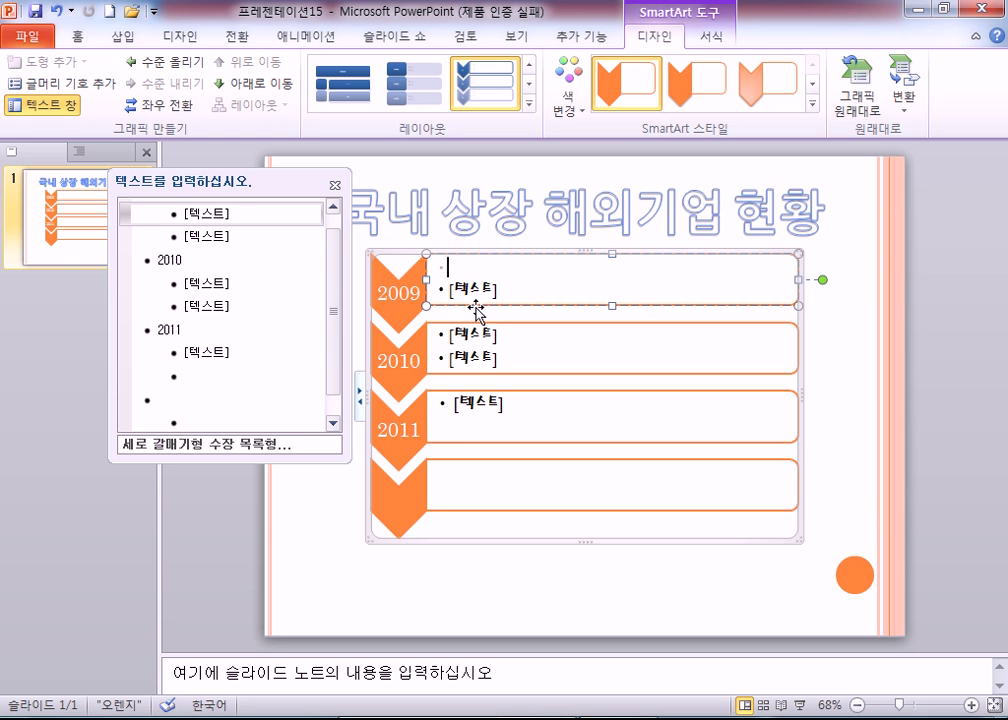
click(186, 213)
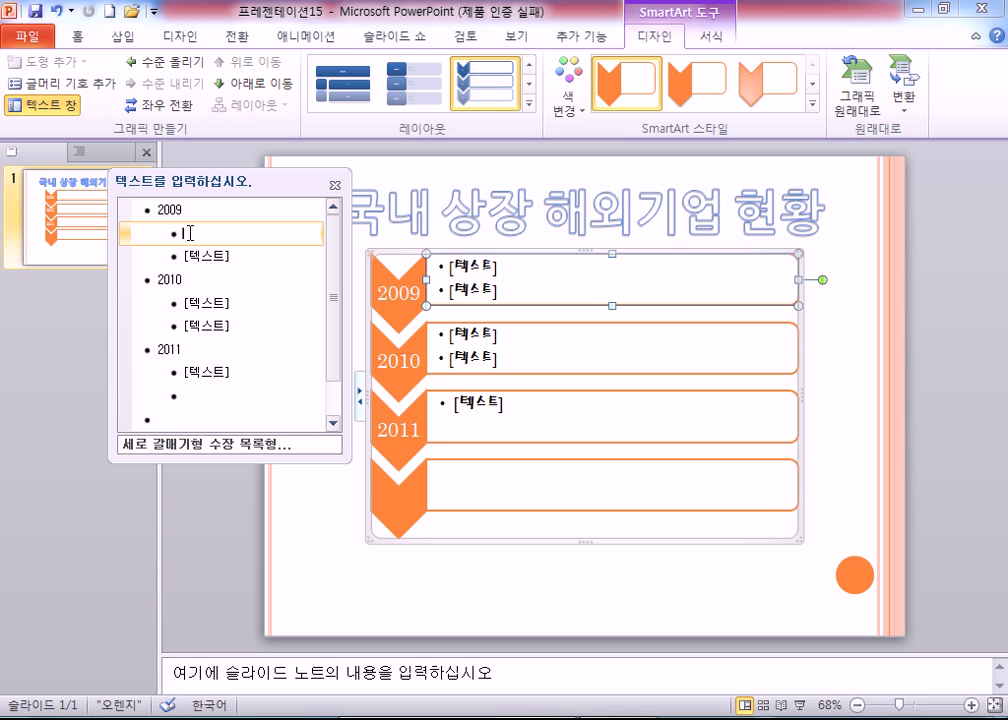
text(상장폐지)
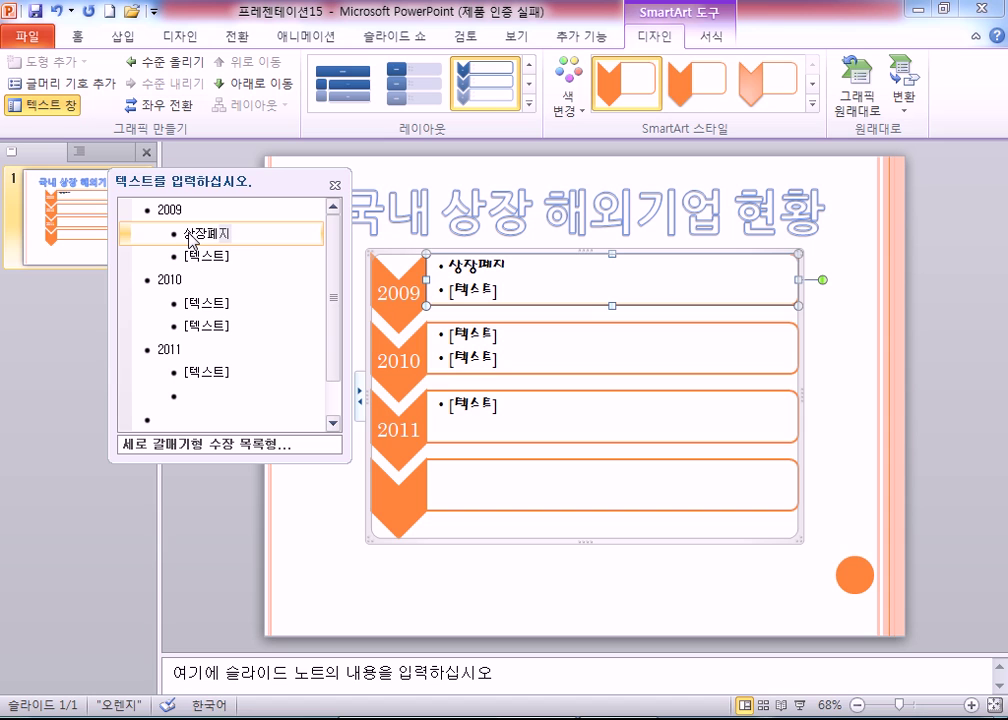
key(Down)
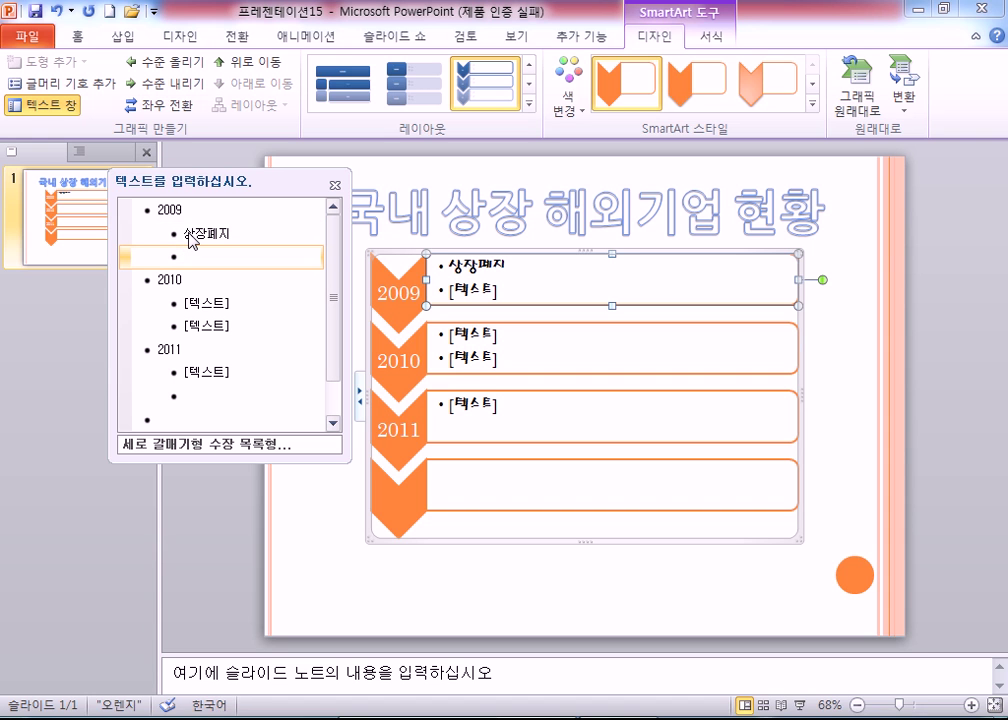
text(화)
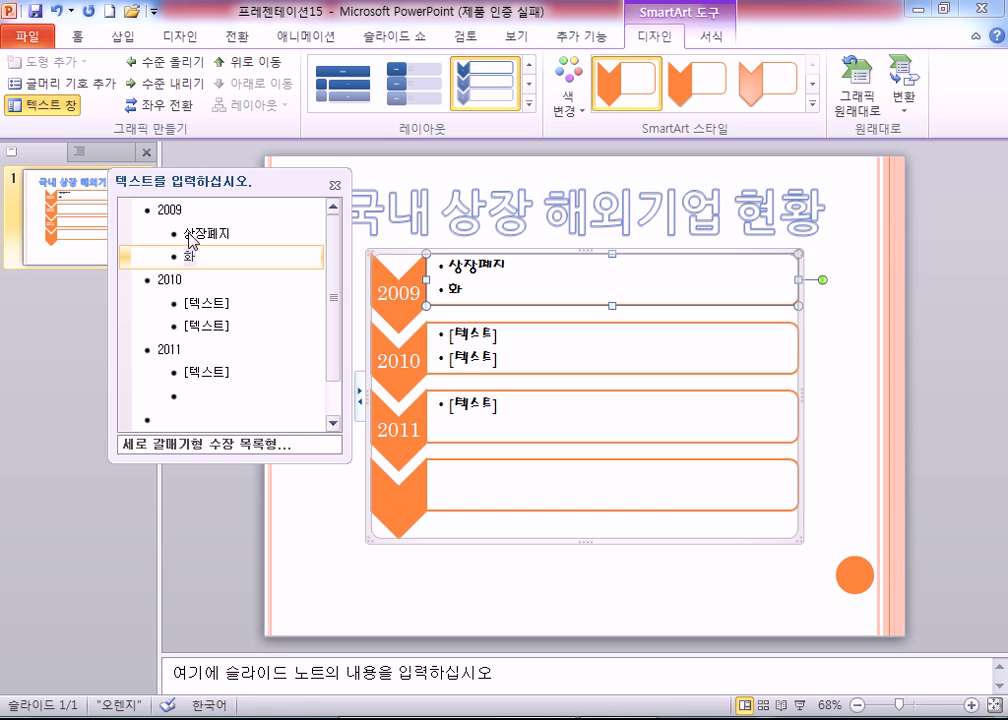
text(풍방직)
Enter 중국식품포장 and 네프로아이티 as the two sub-items under 2010.
key(Down)
key(Down)
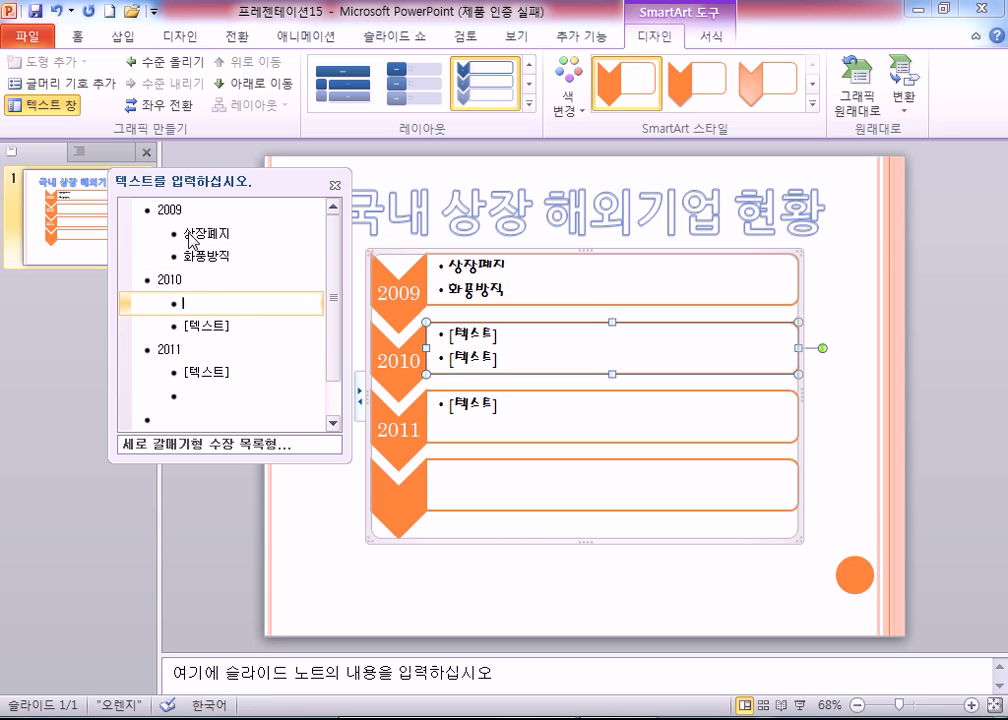
text(중식)
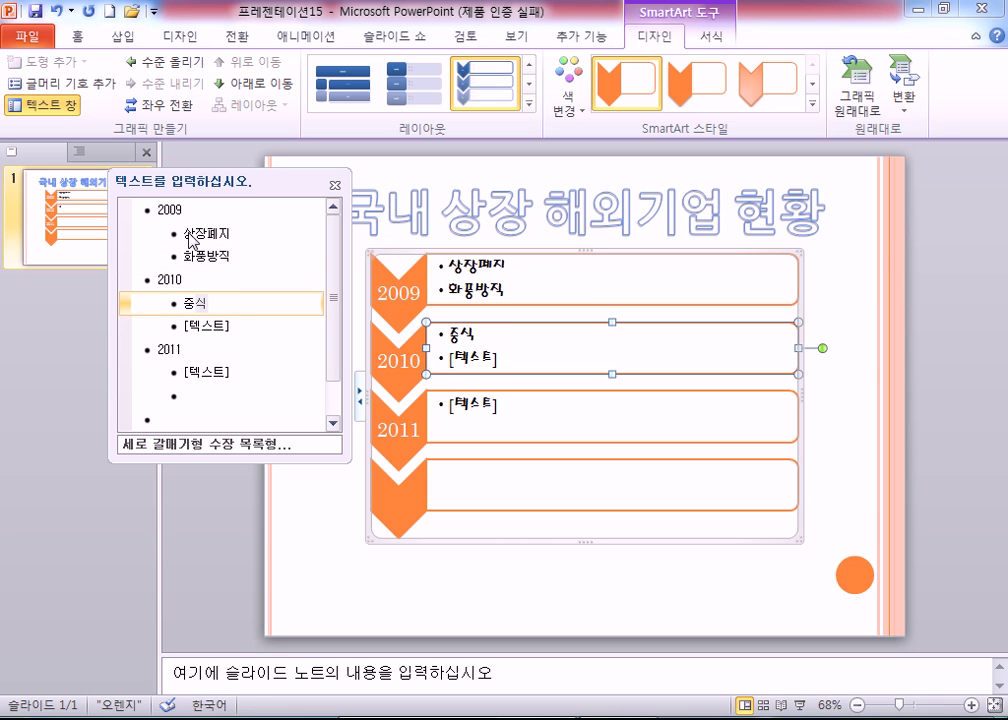
text(식ㅍㅜㅁ)
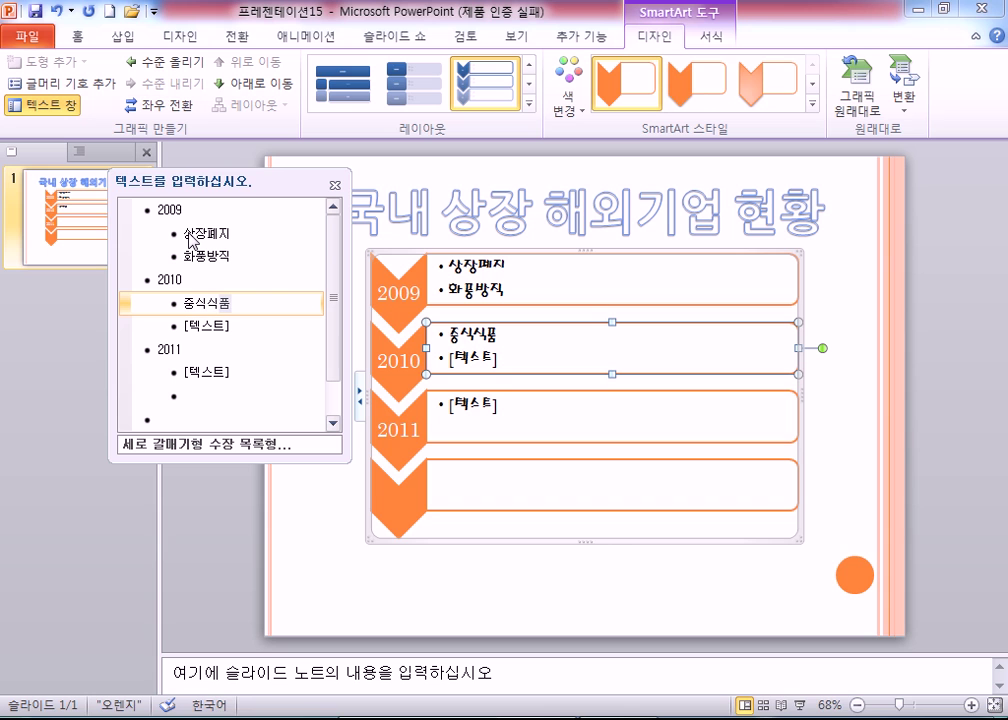
key(Delete)
text(ㄱ)
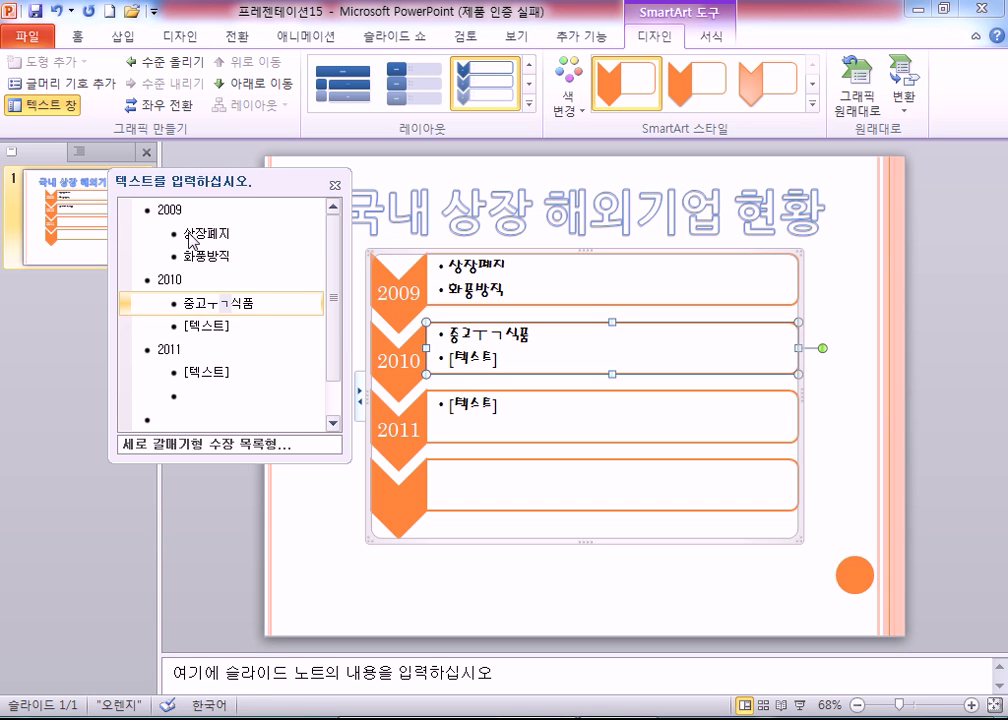
text(ㅜㄱ)
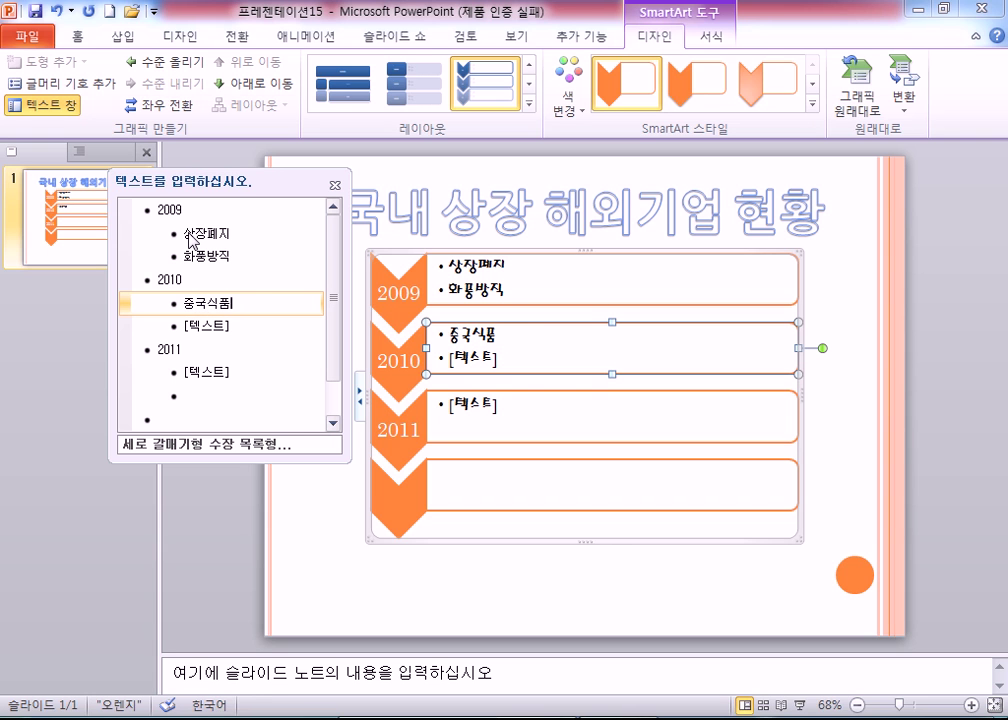
text(포자ㅇ)
key(Down)
text(네프로아일)
text(ㅣ)
Enter 뉴프라이드 and 차이나킹 as the two sub-items under 2011.
key(Down)
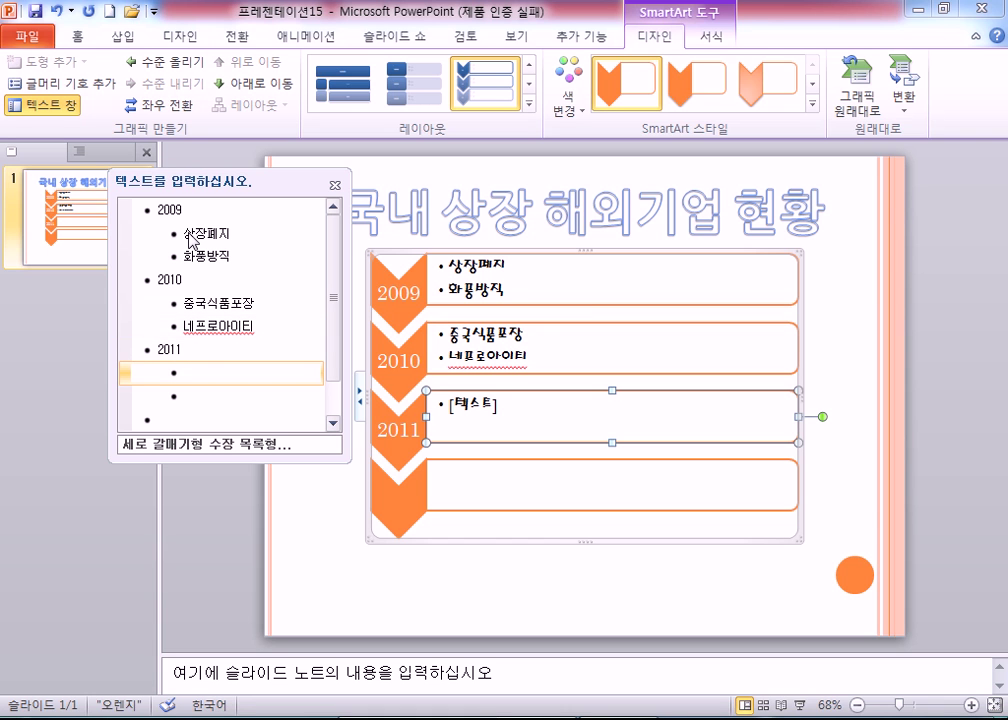
text(늪랑)
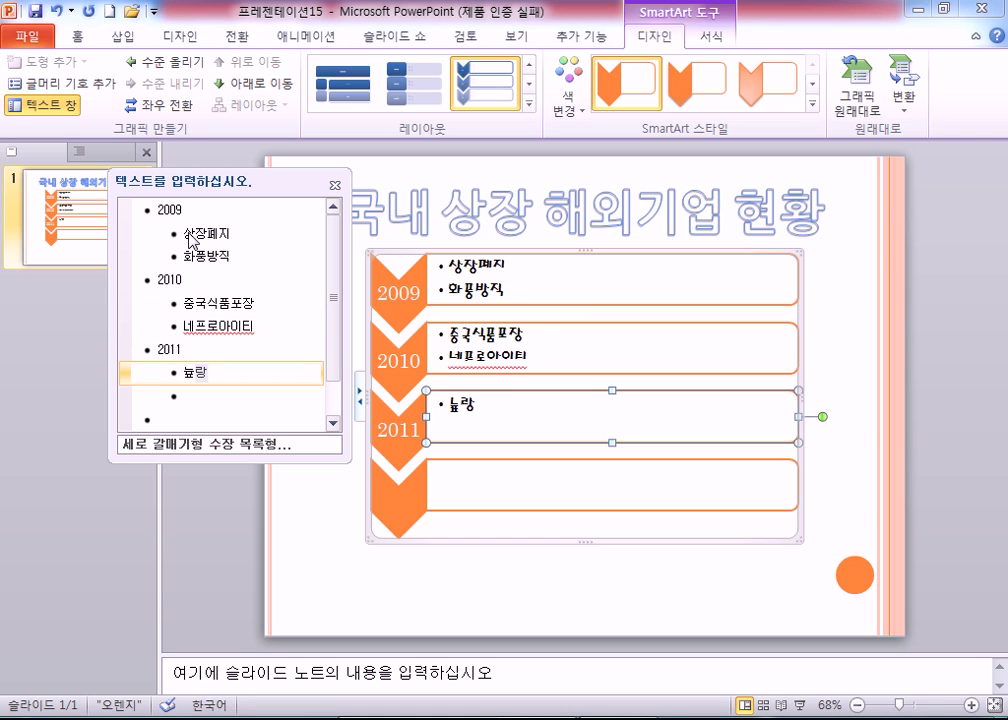
key(BackSpace)
key(BackSpace)
text(뉴랑ㅣ드)
key(Left)
key(Left)
key(Left)
text(프)
key(Down)
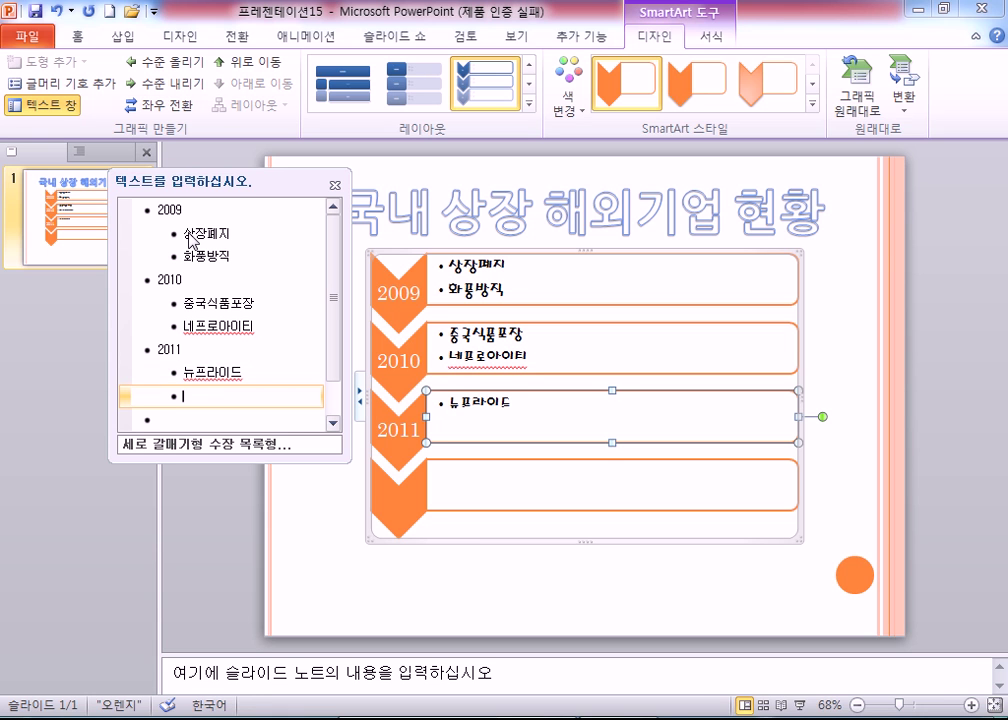
text(차이나)
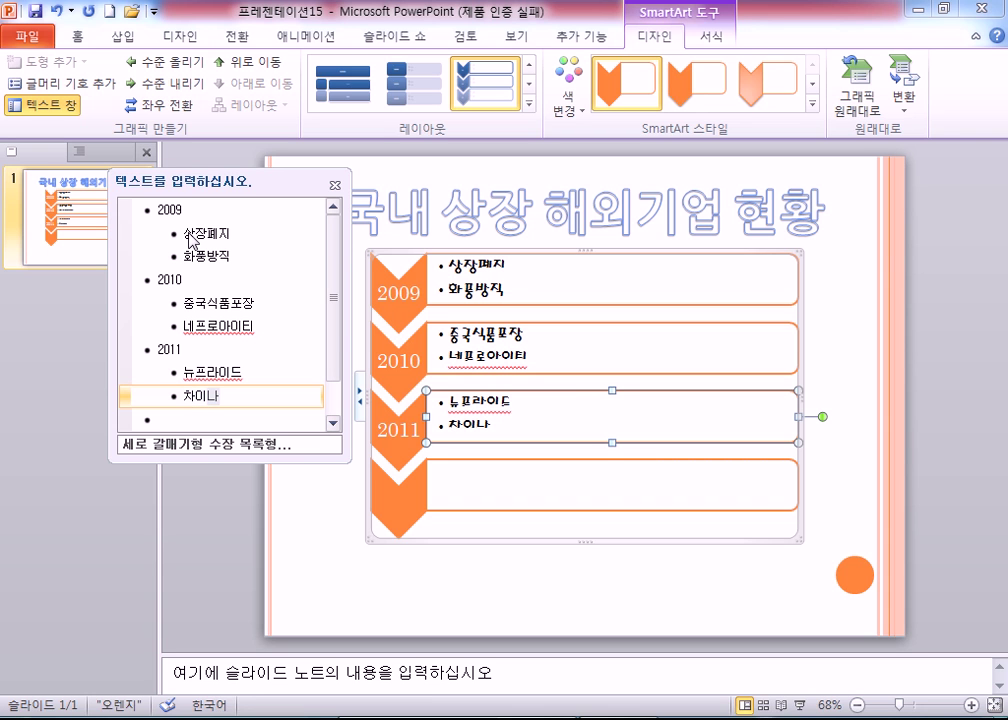
text(킹)
Fill in the last entry with the heading 2012 and the sub-items 중국고성 and 완리.
key(Down)
key(Return)
key(Tab)
key(Up)
text(2012)
key(Down)
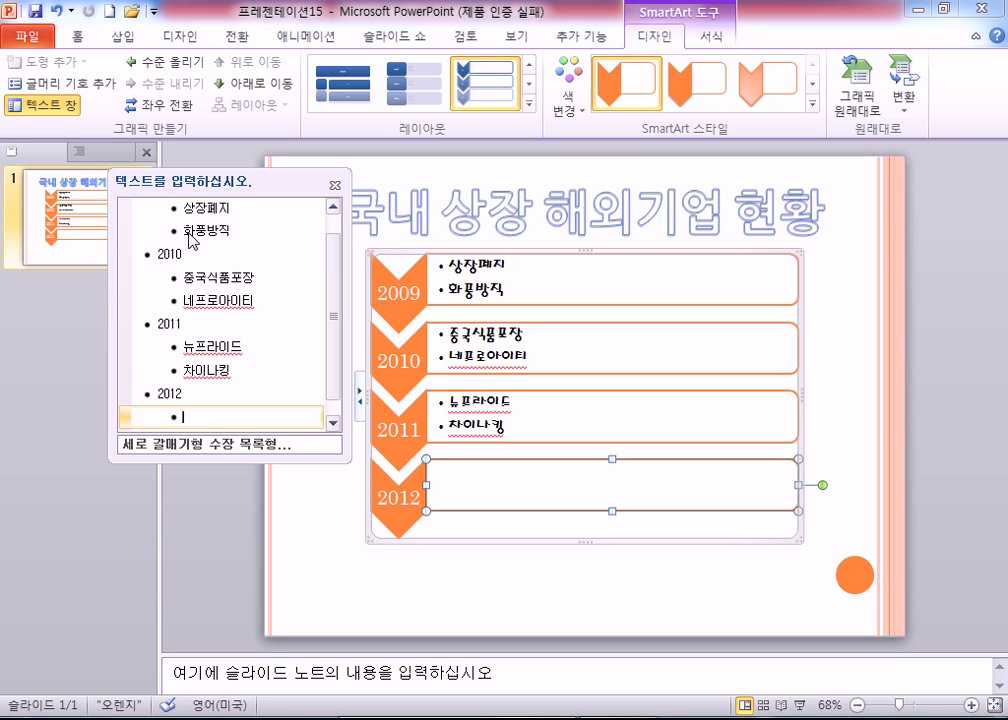
text(중국고성)
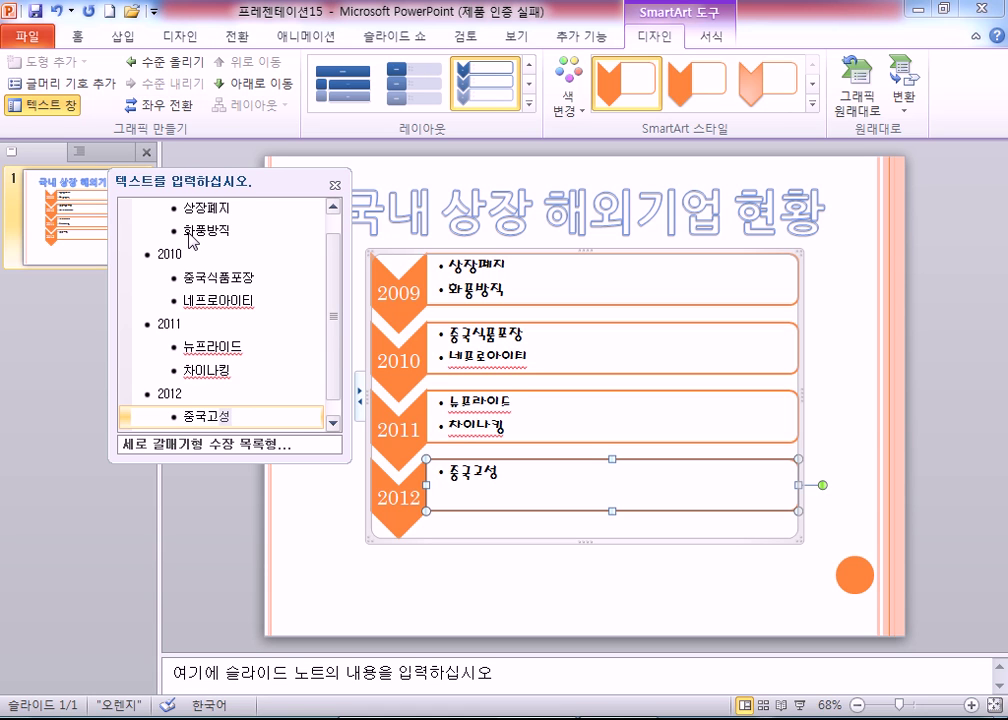
key(Return)
text(완리)
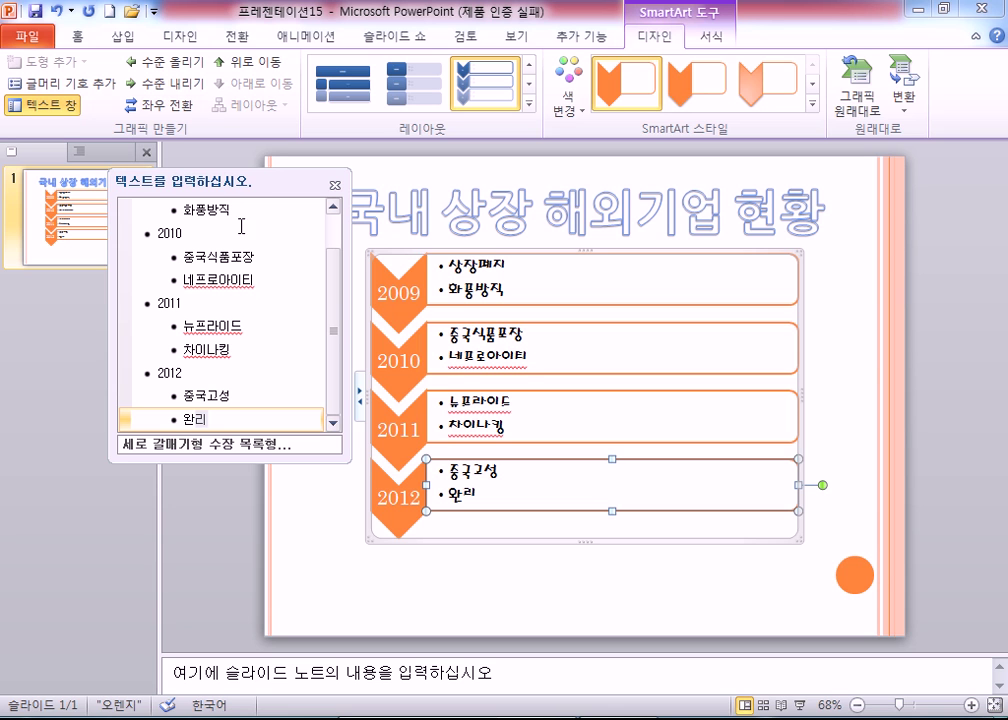
Select the 2009 text box on the slide, and close and reopen the SmartArt text pane.
click(552, 258)
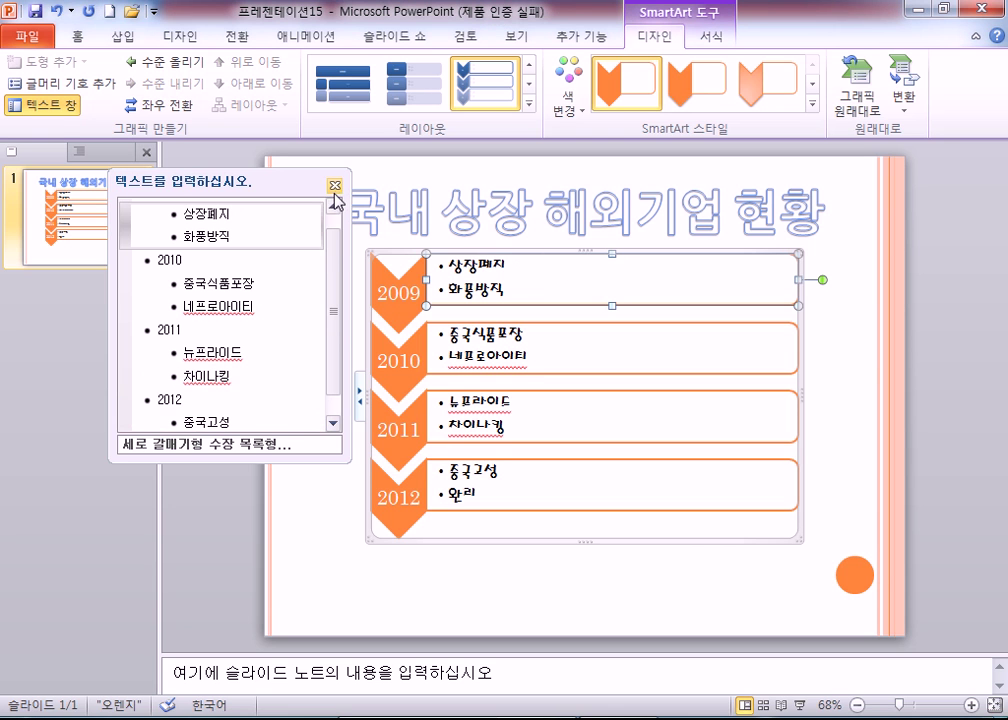
click(362, 401)
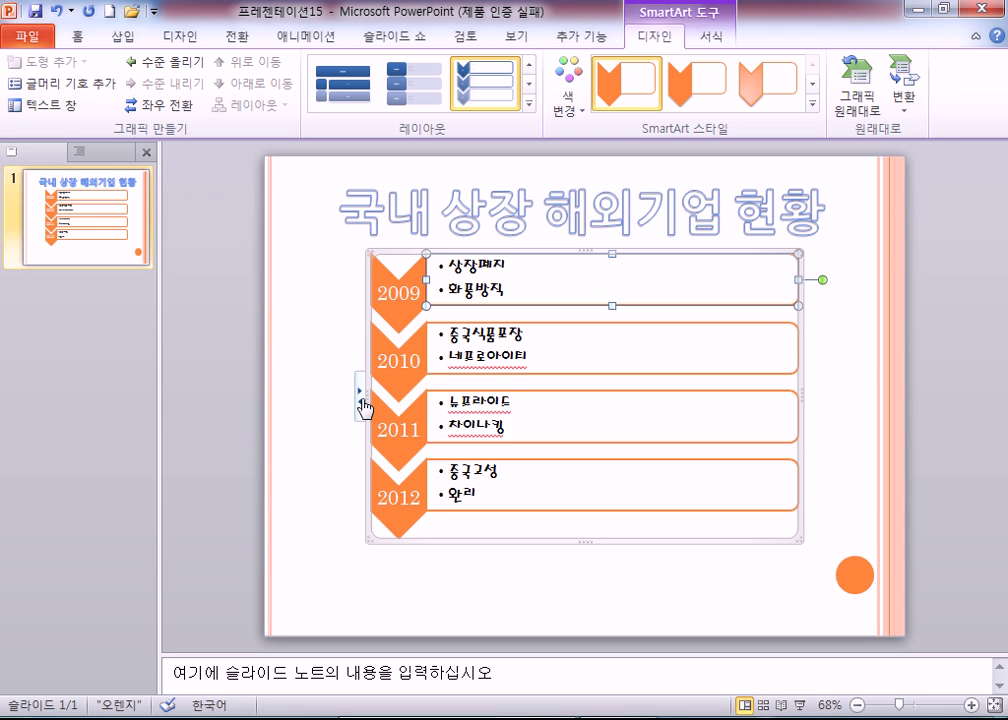
click(361, 401)
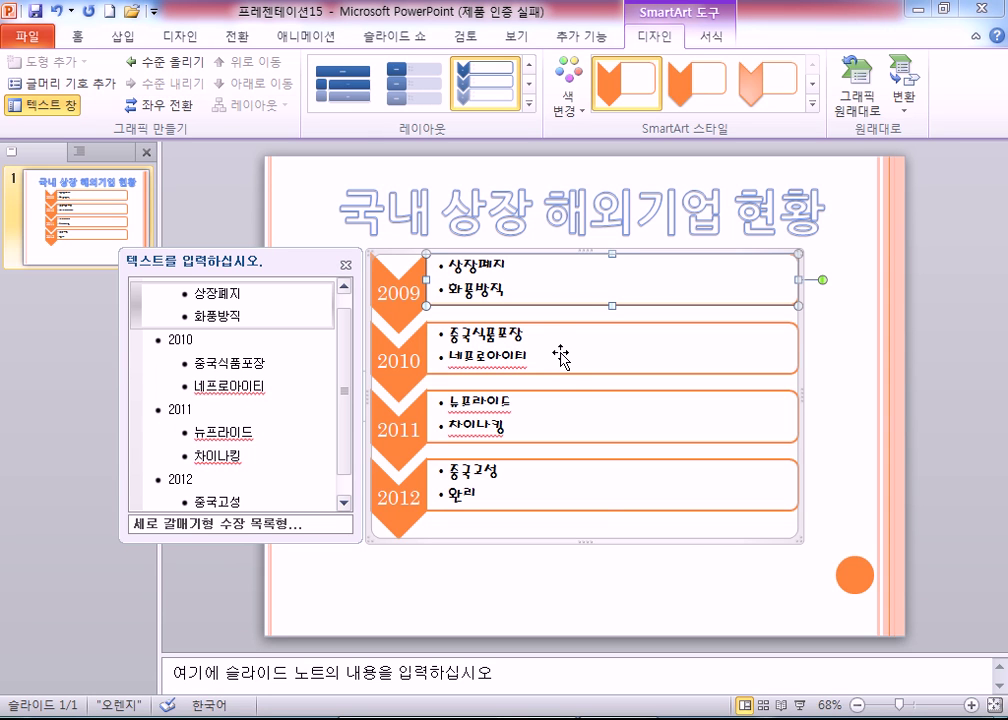
Make the SmartArt graphic slightly taller and wider, and close its text pane.
drag(585, 542, 585, 568)
drag(584, 576, 585, 551)
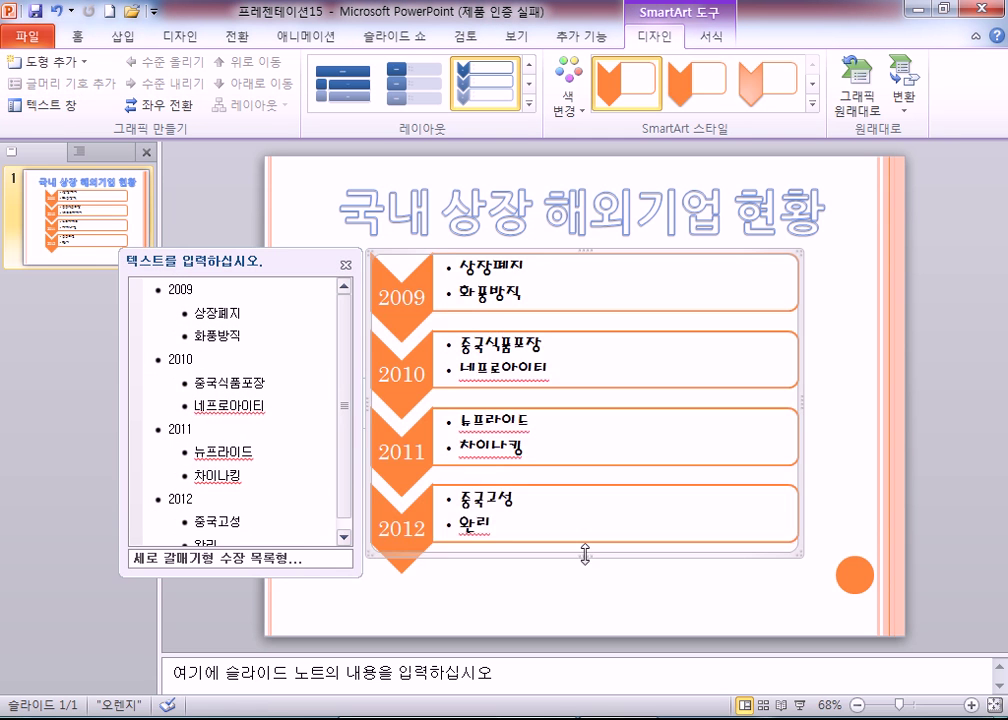
mouse_move(800, 401)
mouse_down()
mouse_move(832, 400)
mouse_move(810, 400)
mouse_up()
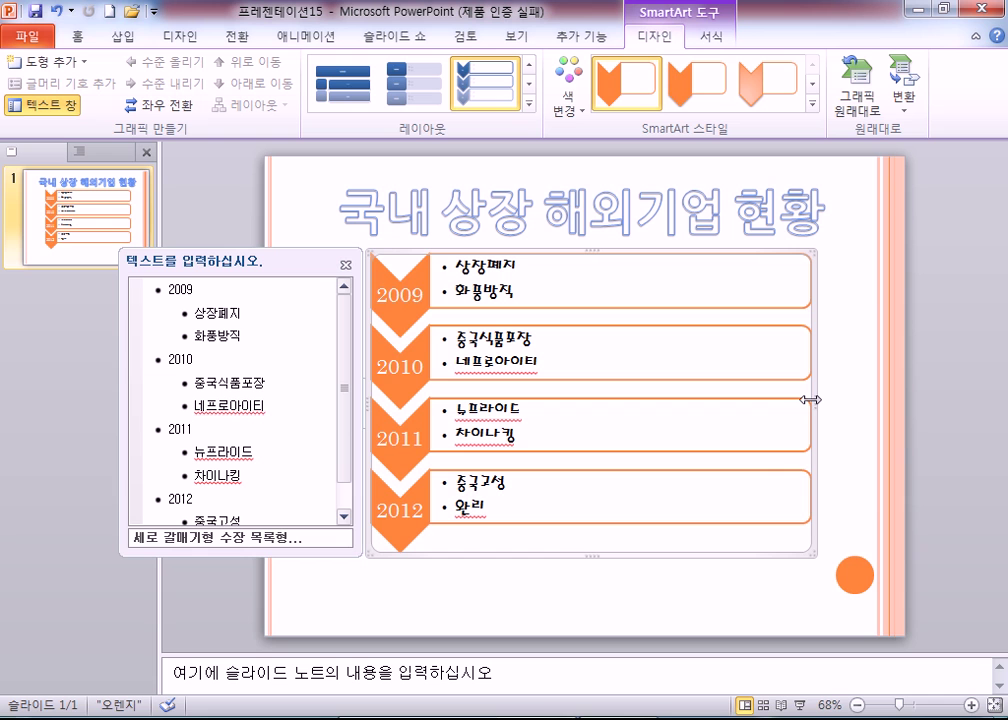
click(345, 265)
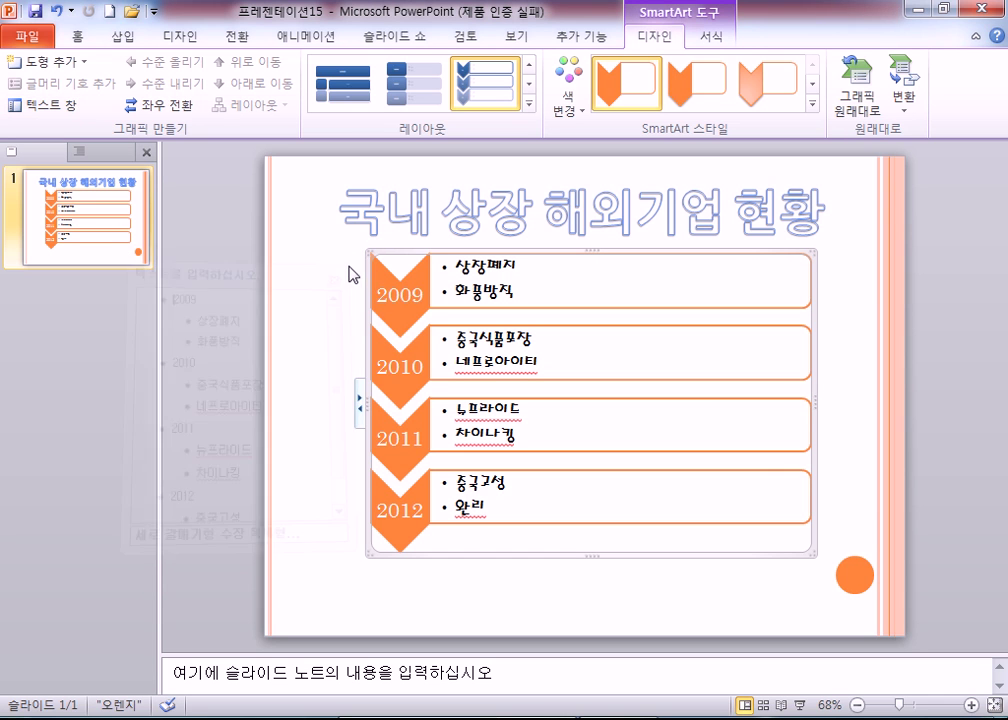
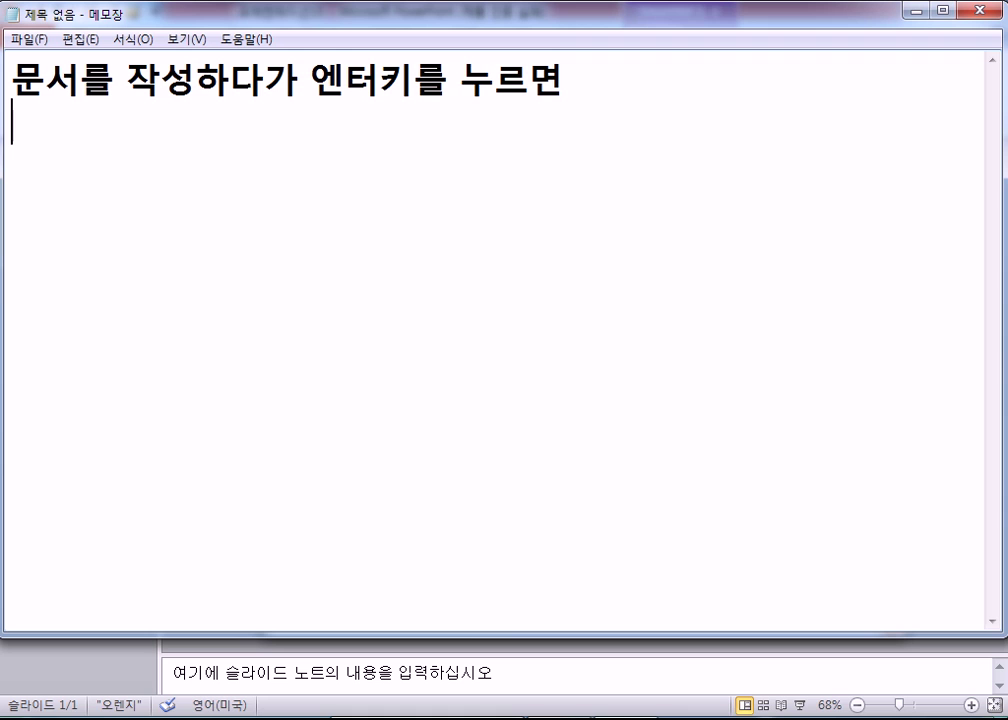
Add the second line 문단을 새롭게 변경 + 커서를 맨 앞으로 이동 to the note.
text(문다ㄴ을 새롭게)
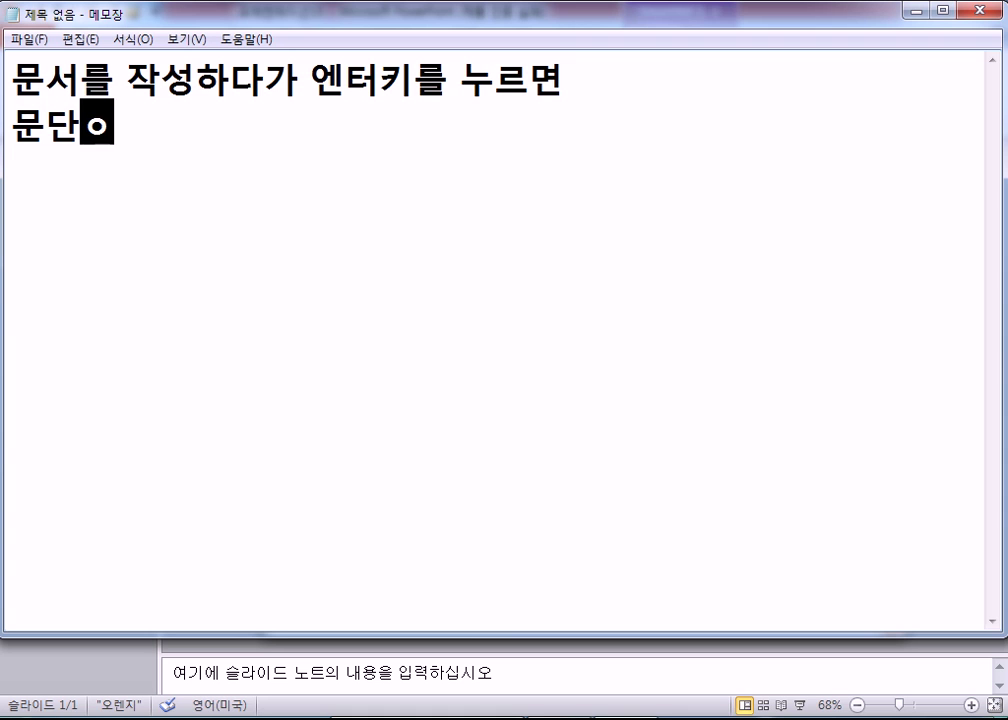
text( 변경)
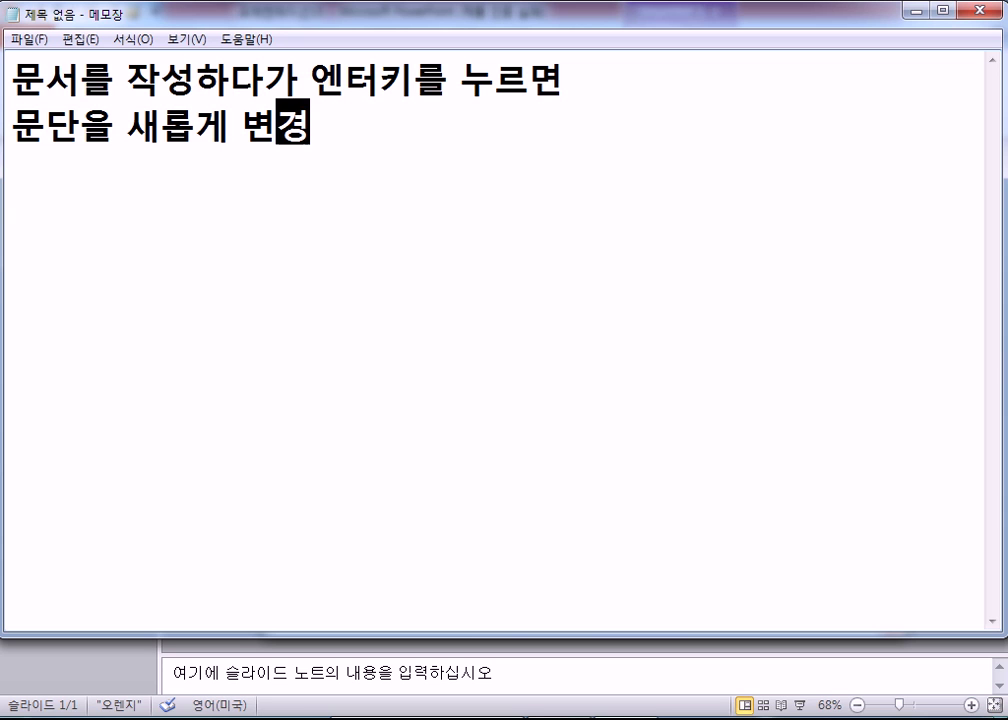
text( + )
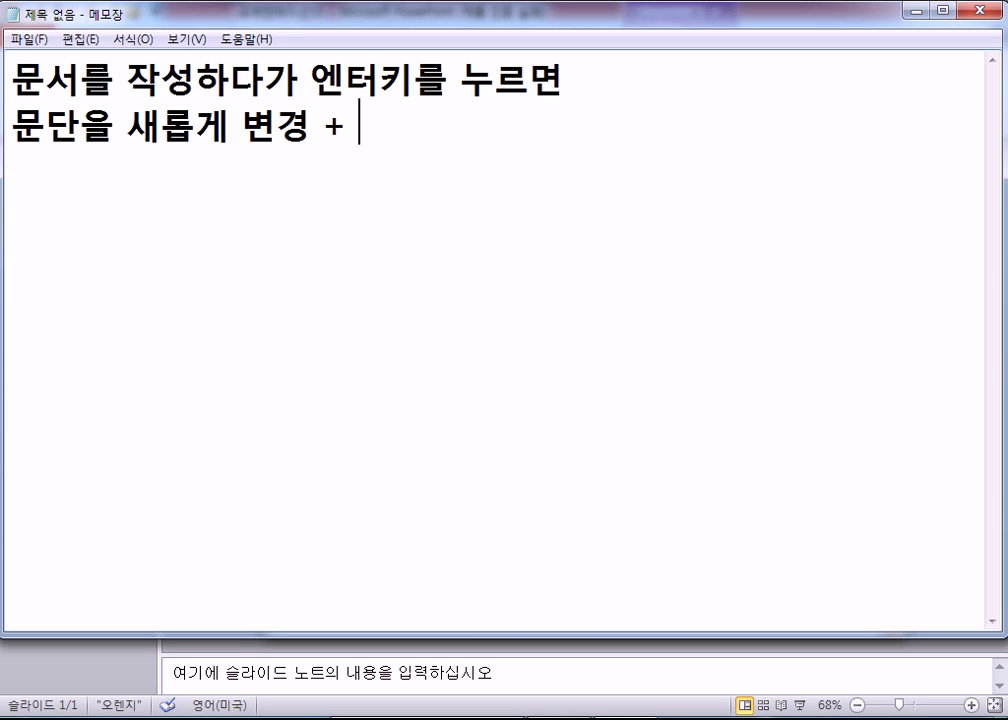
text(커서를 맨 아앞으로 )
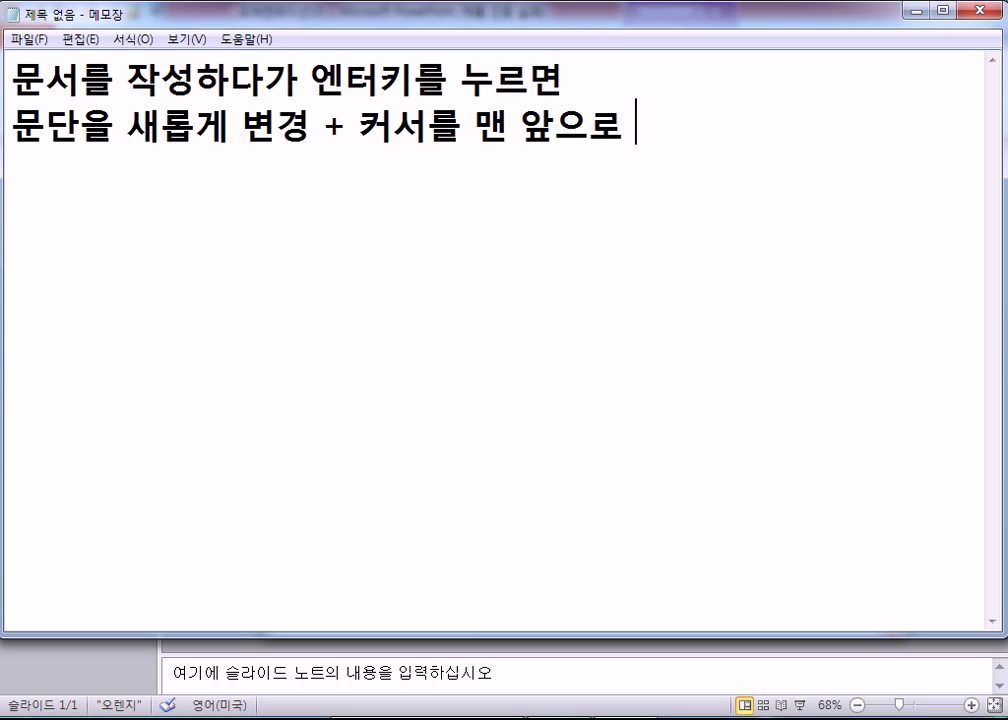
text(이동)
key(Return)
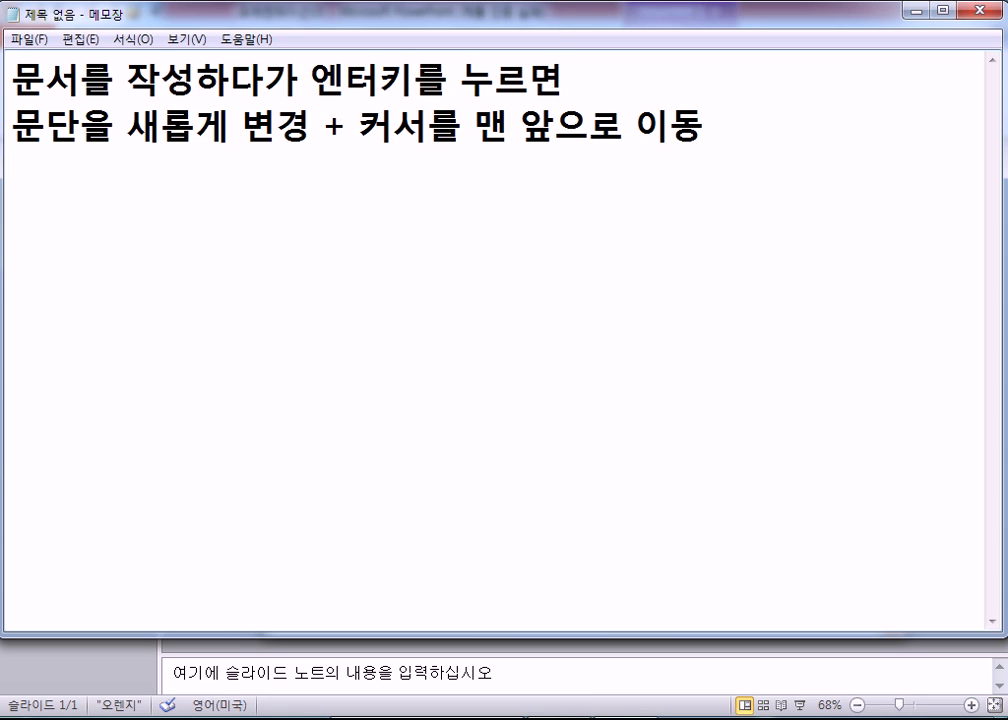
Break the second line of the note before 앞으로 and join it back together.
click(520, 124)
key(Return)
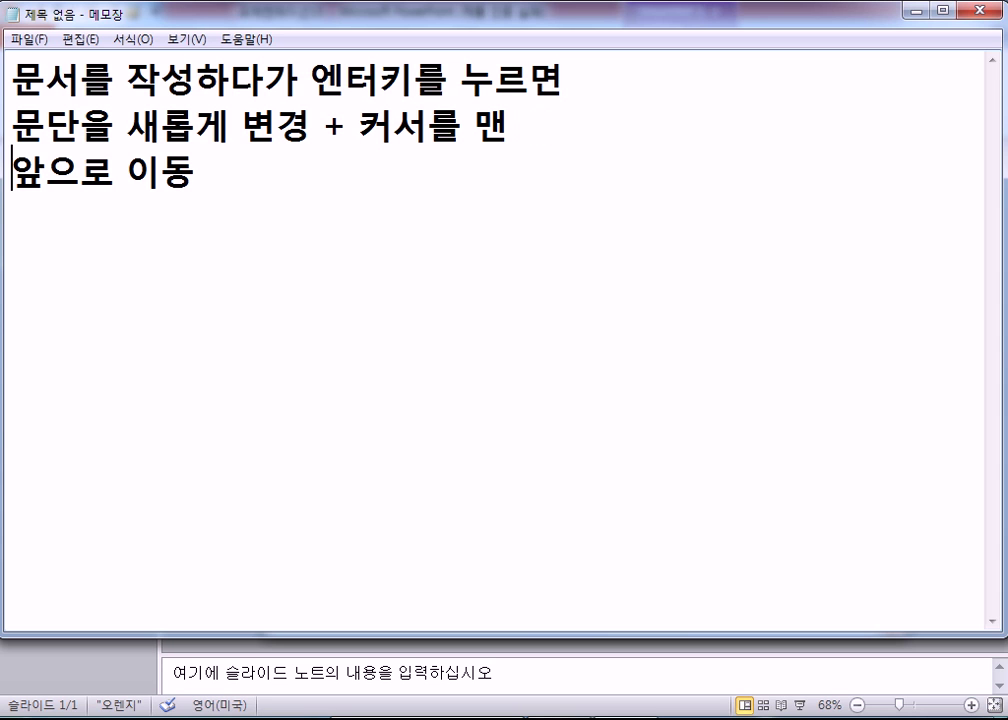
key(BackSpace)
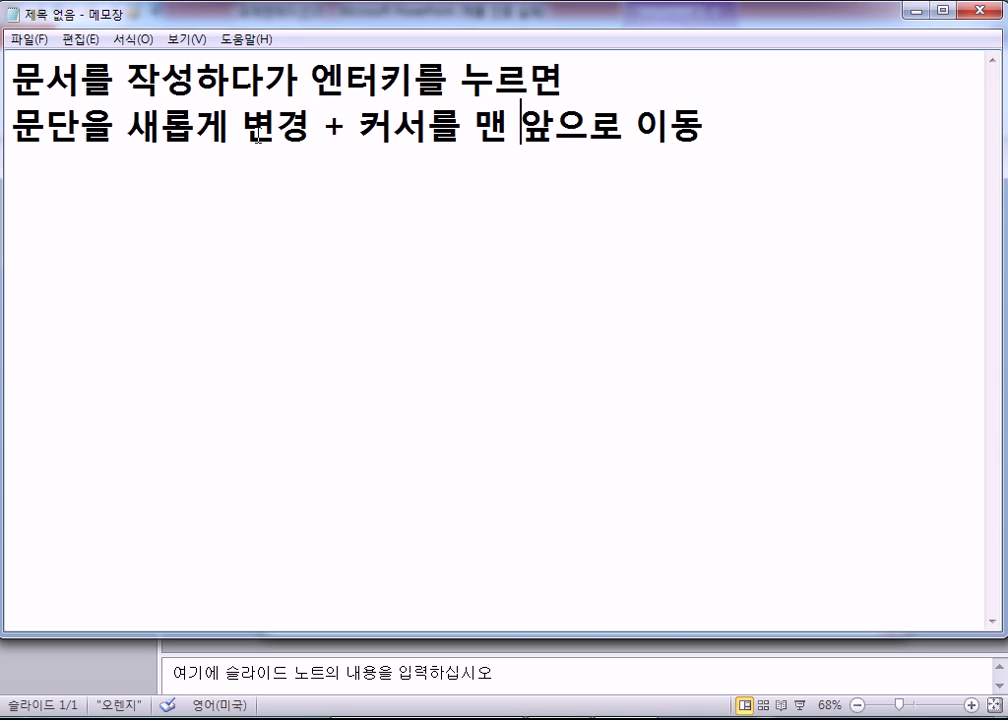
Insert 줄바꾸기 =? at the beginning of the second line of the note.
key(Home)
text(주ㄹ바꾸기 )
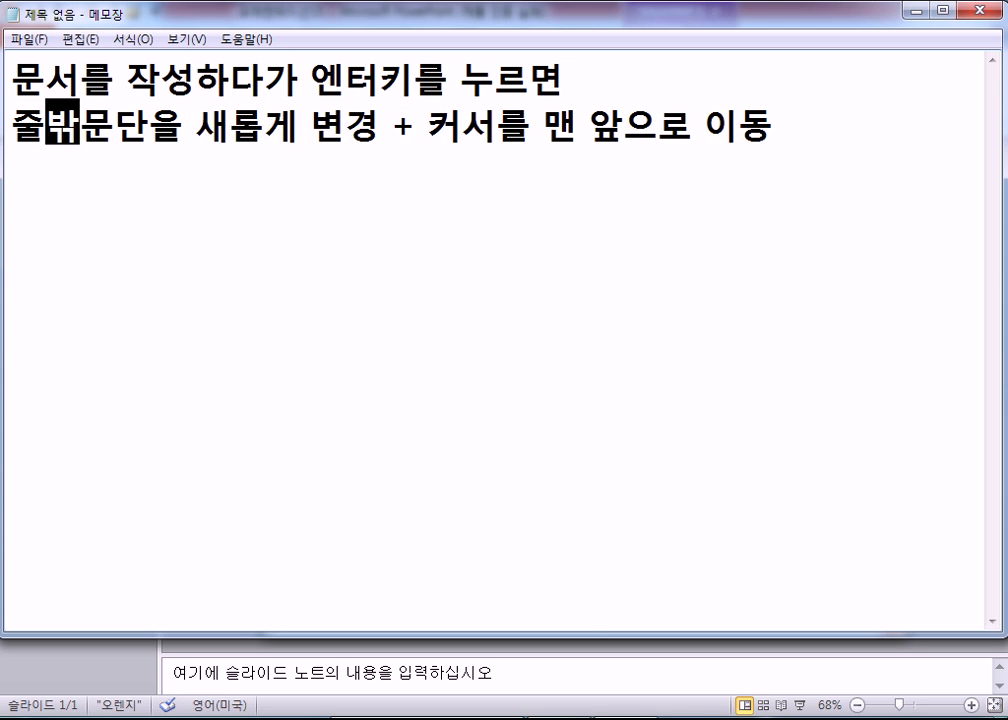
text(=)
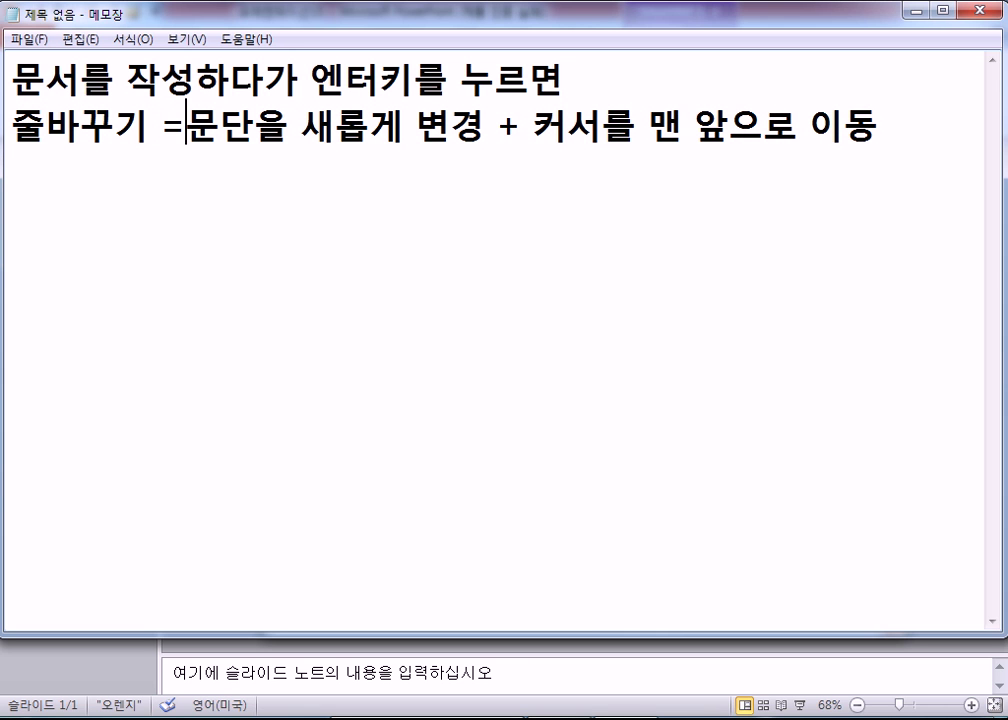
key(BackSpace)
text(?)
click(843, 250)
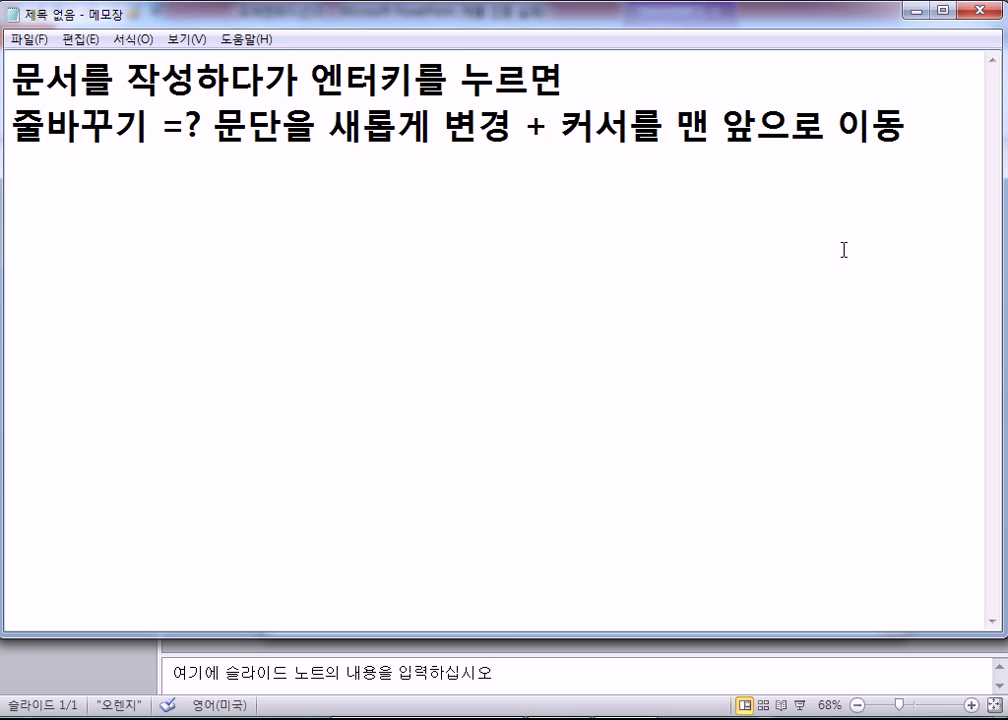
Add the third line 줄바꾸기 = 줄만 바꾸기 to the note.
text(줄바꾸)
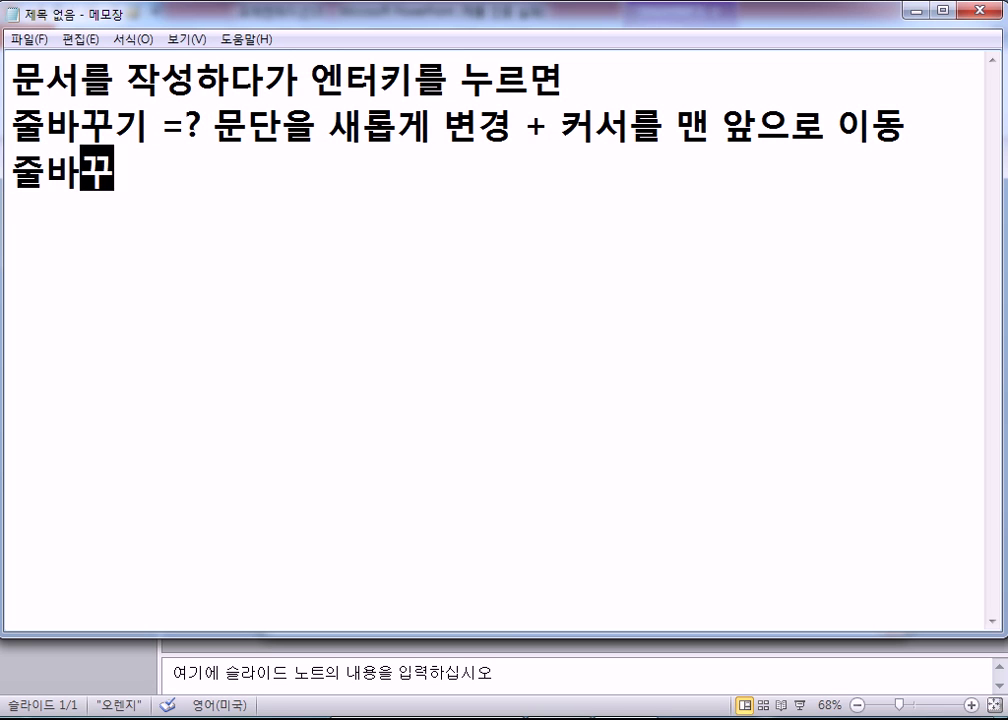
text(기 = )
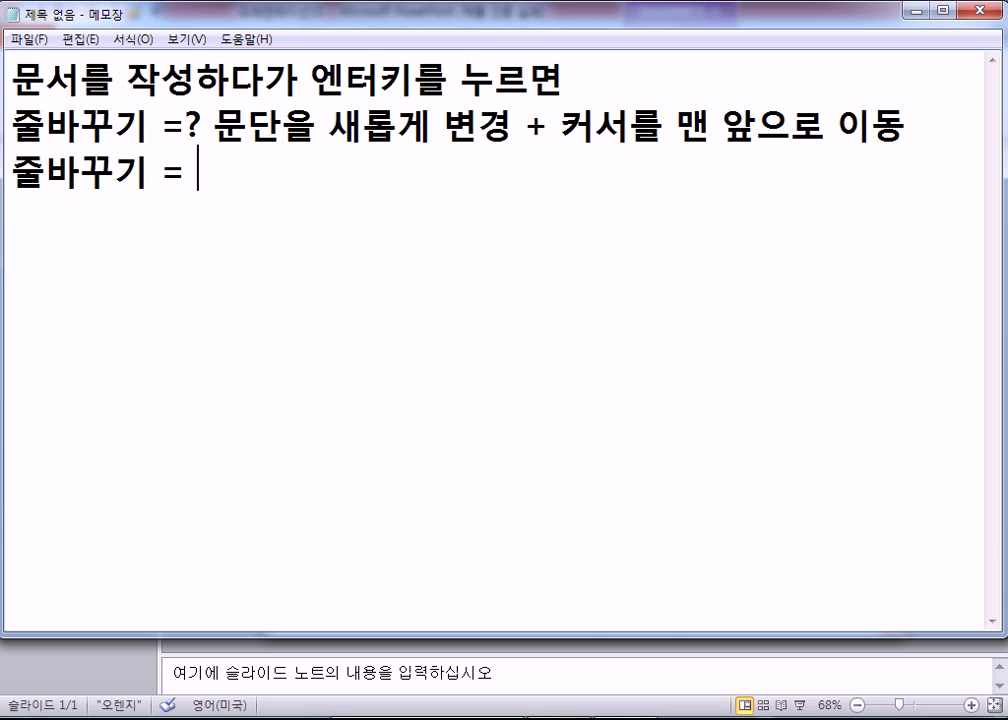
text(ㅈ줄만 마)
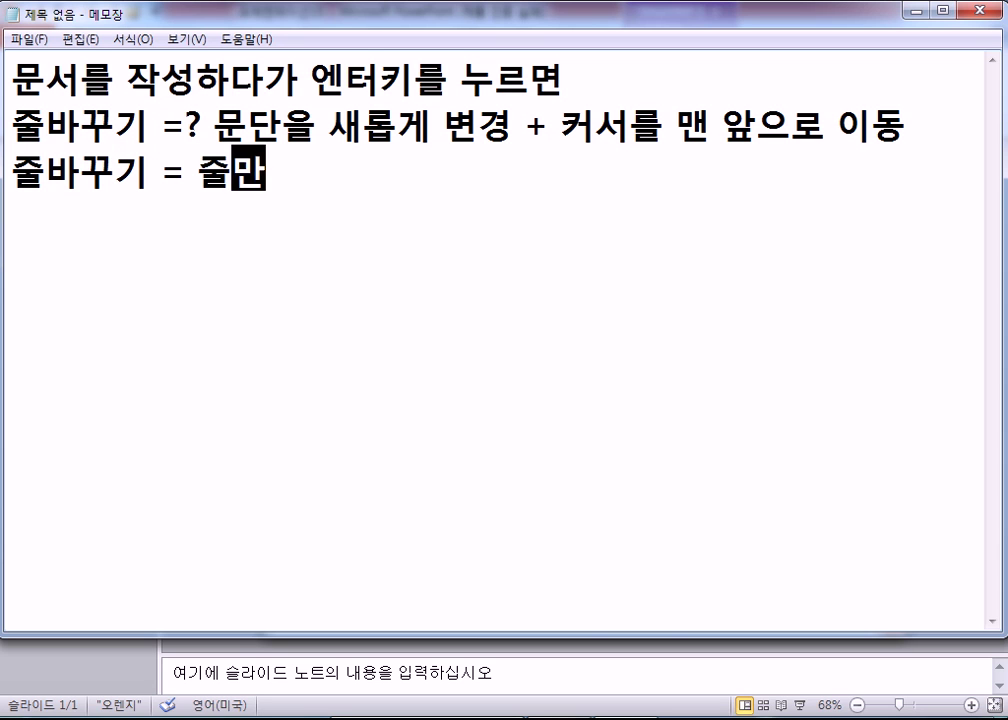
key(BackSpace)
key(BackSpace)
text(바꾸기)
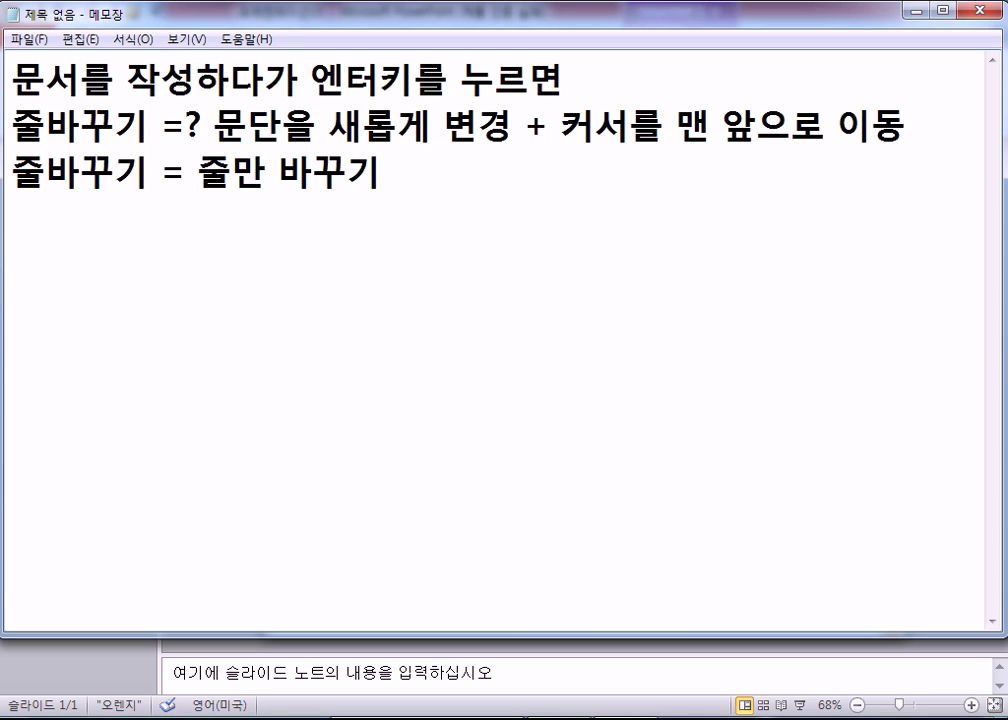
Leave one blank line and add 줄만 바꾸고 싶을 때에는 Shift + 엔터키 to the note.
key(Return)
key(Return)
text(줄)
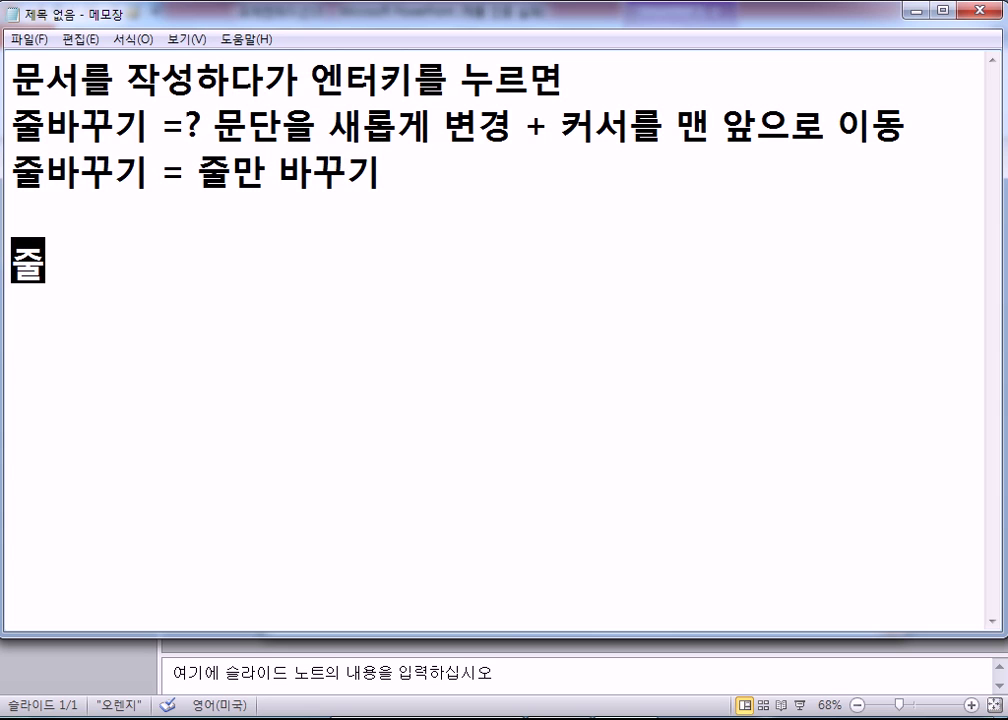
text(만 바꾸고 싶을 때)
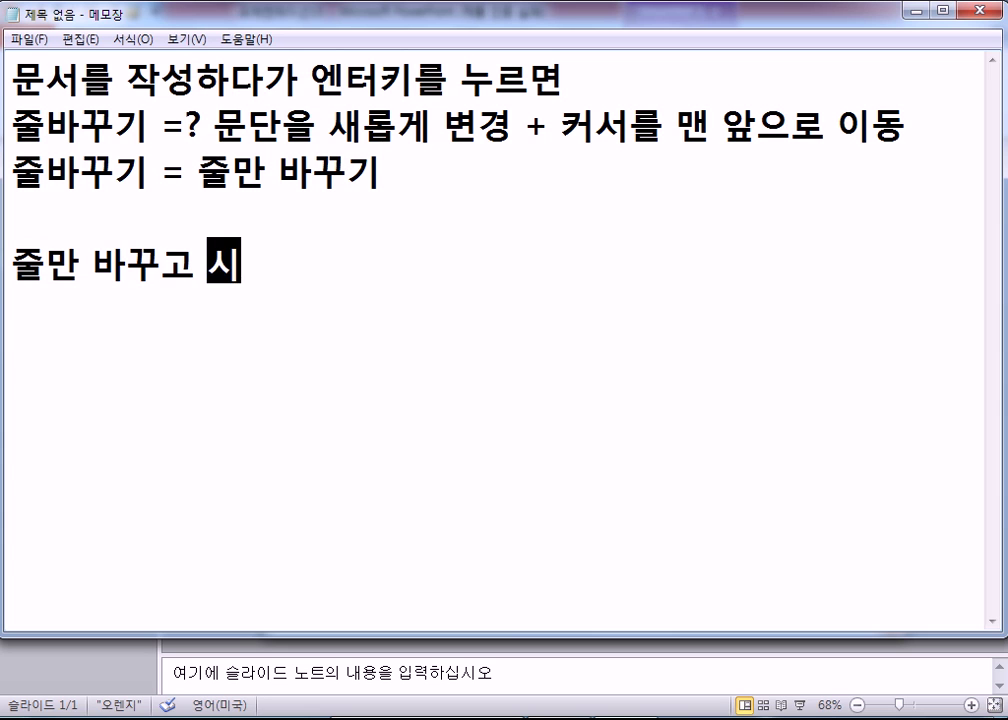
text(에는 )
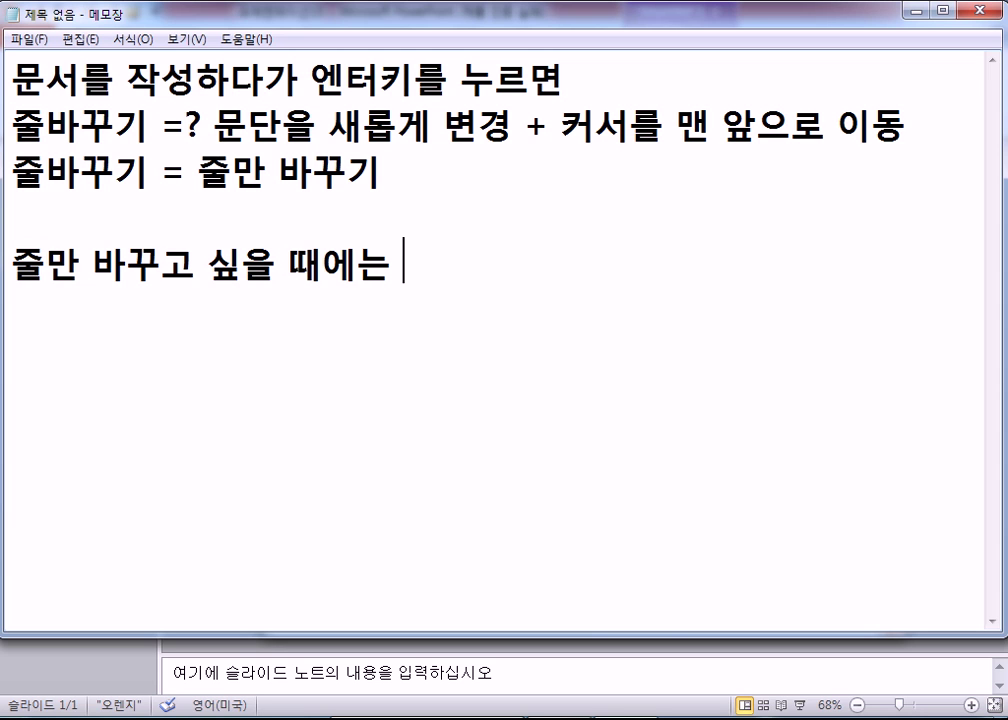
text(Shift )
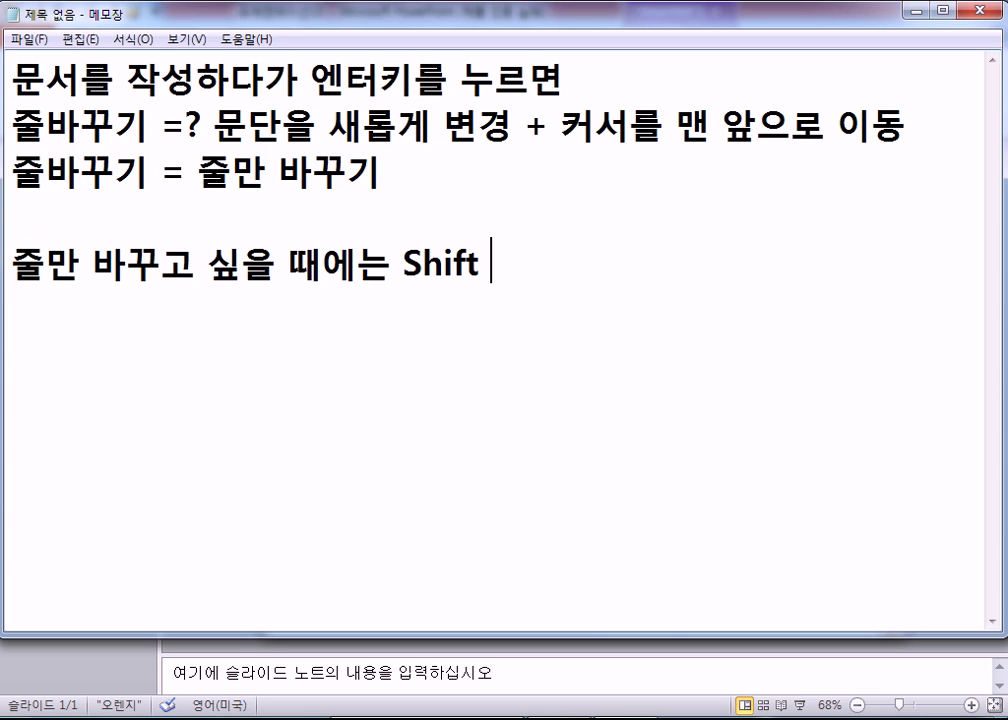
text(+ 엔터ㅌ)
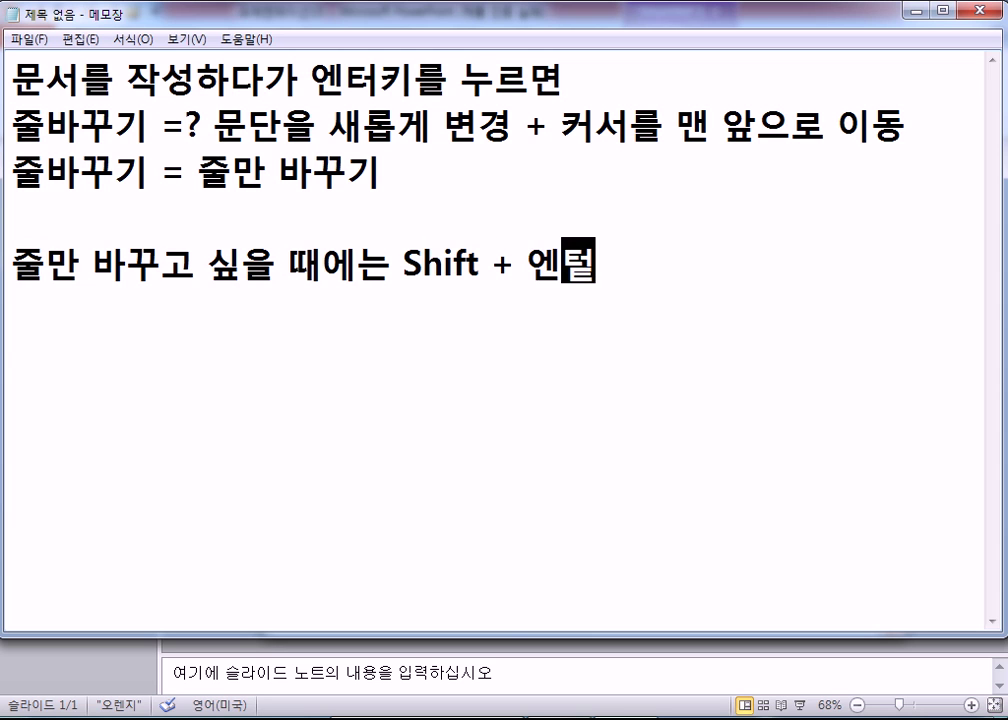
text(ㅣ)
key(Return)
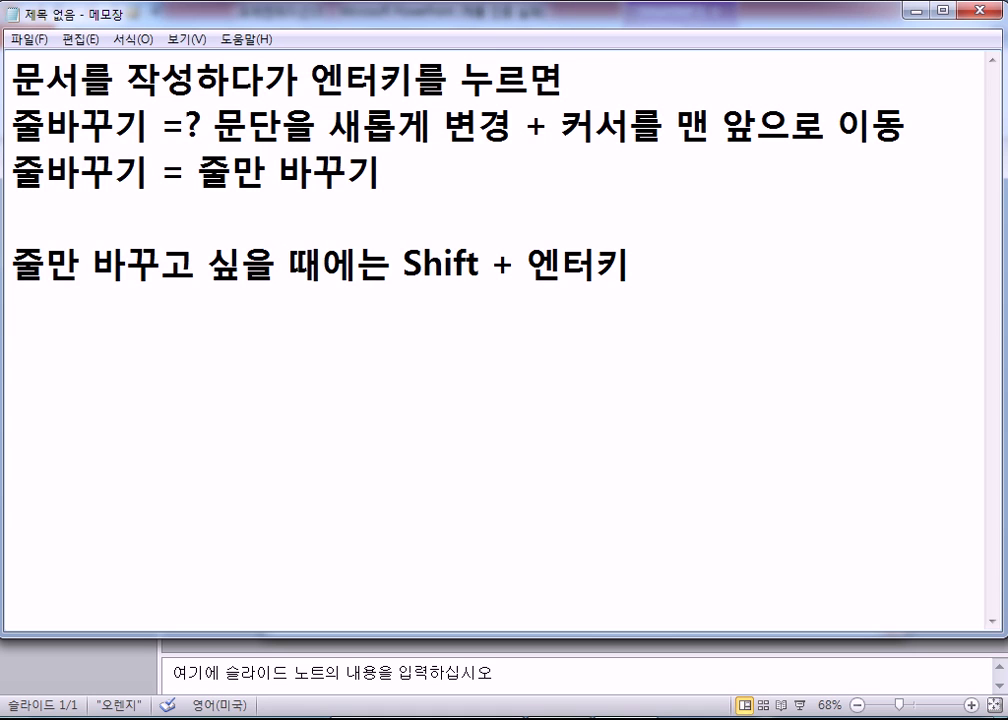
Split the second line of the note in the middle of the word 커서 and rejoin it.
click(600, 120)
key(Return)
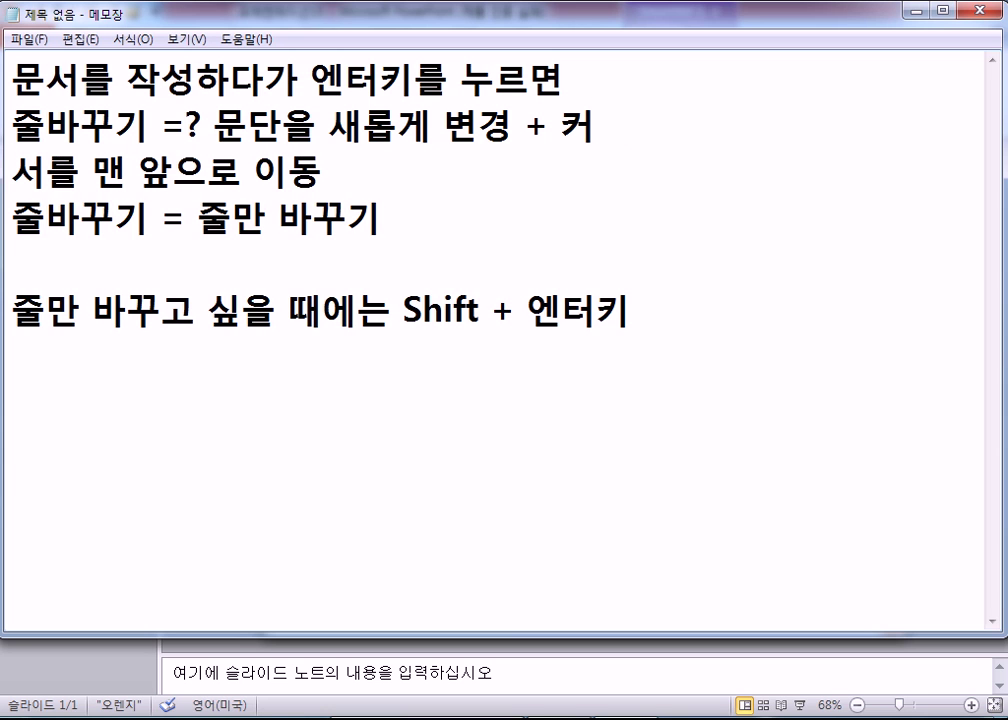
key(BackSpace)
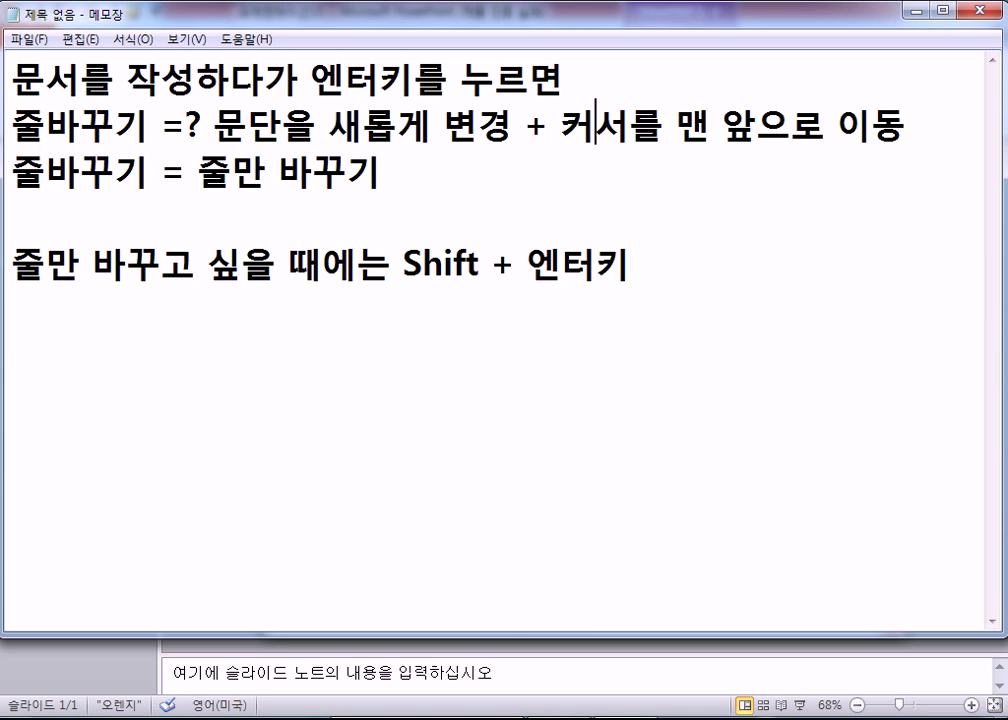
Switch back to PowerPoint and select the entire two-line bullet paragraph beside 2009.
key(alt+Tab)
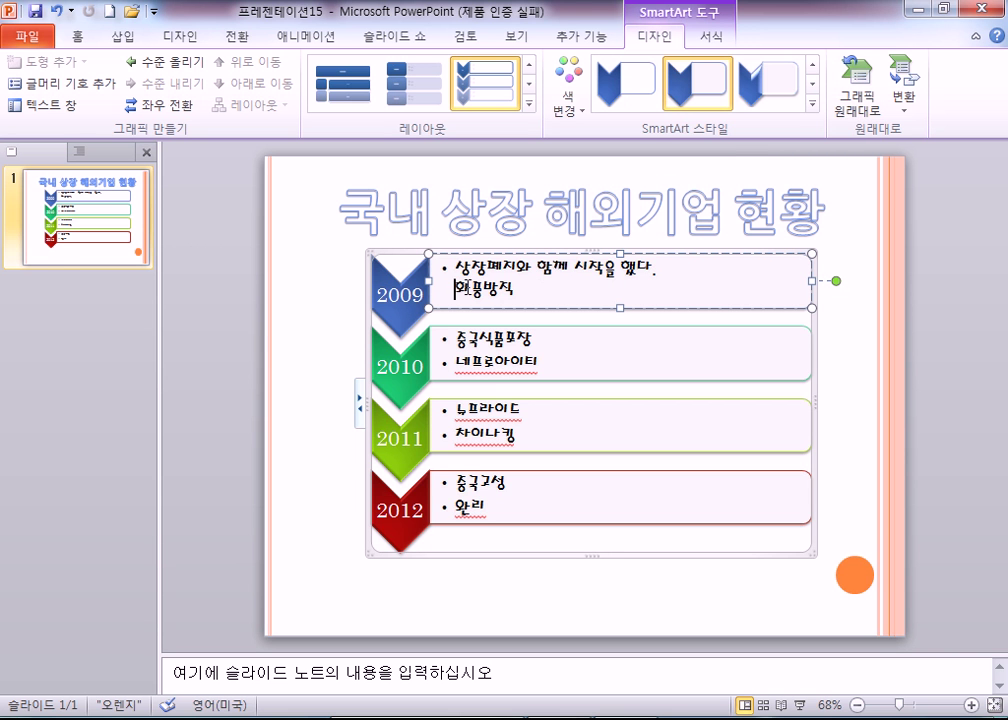
triple_click(455, 268)
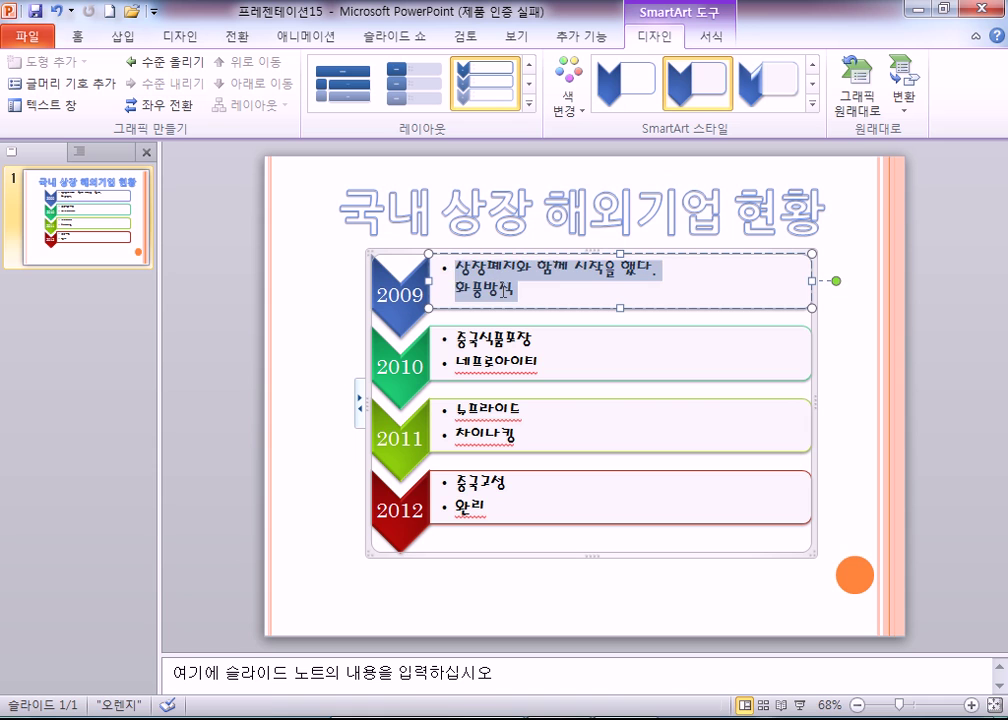
Merge the two bullets beside 2010 into one, split them again, and leave text editing.
click(546, 344)
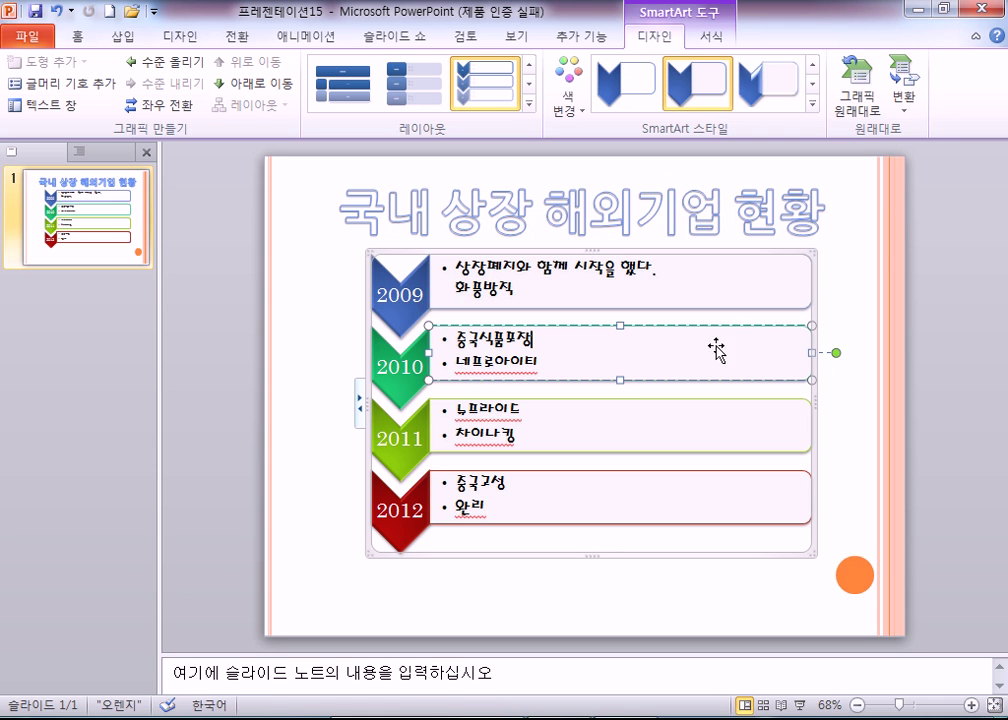
key(Delete)
key(Return)
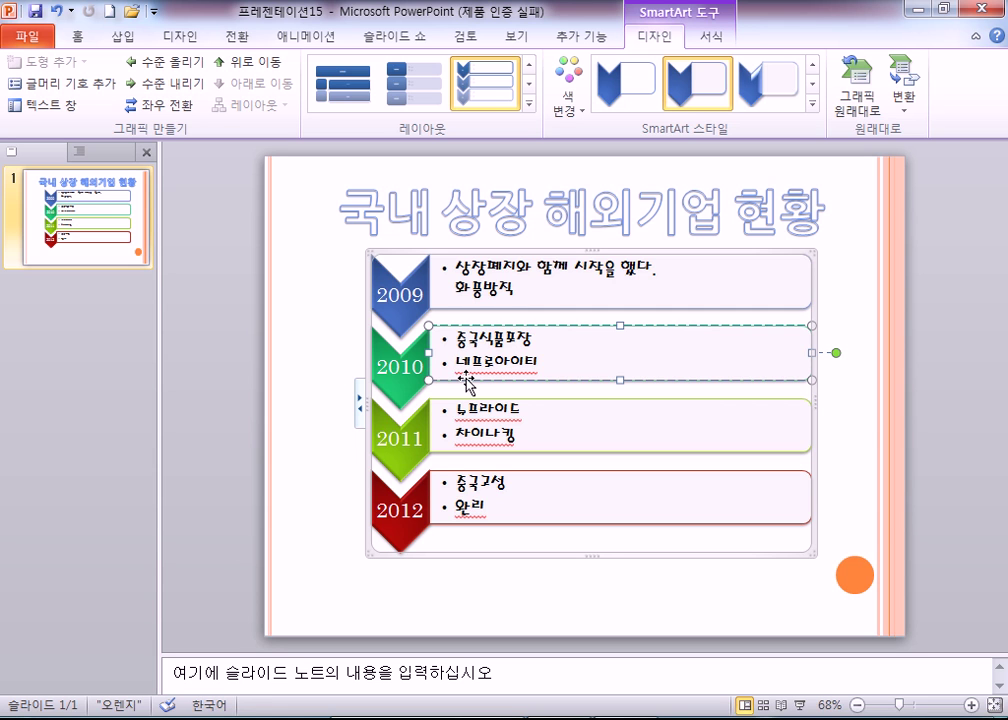
key(Escape)
key(Escape)
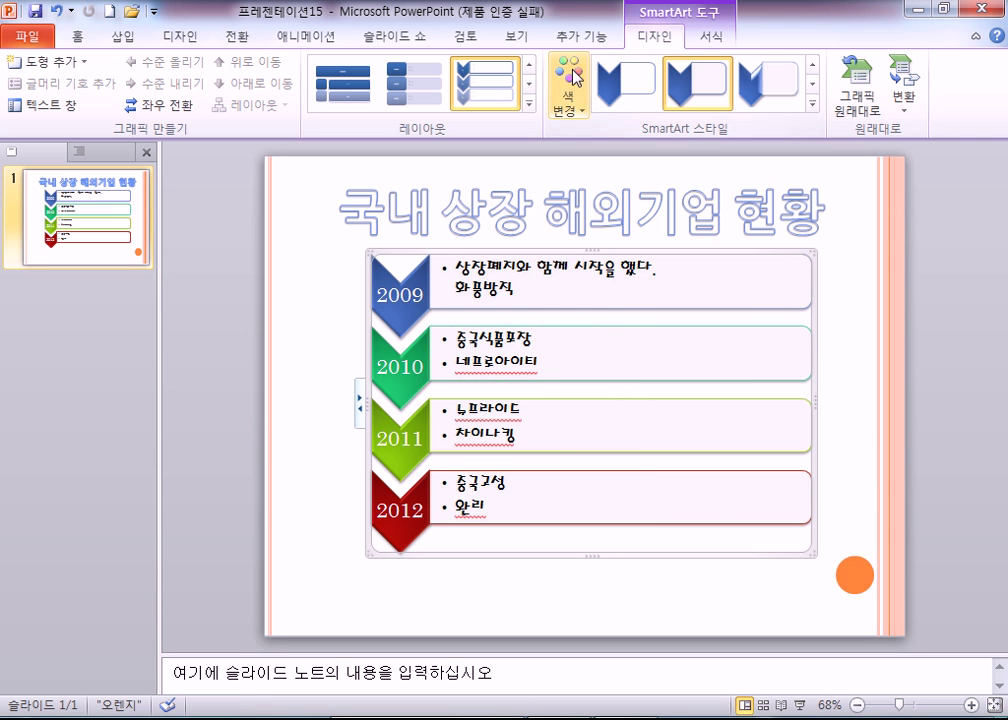
Recolor the SmartArt with the fourth 색상형 variation and preview the 3차원 style 광택 처리.
click(574, 76)
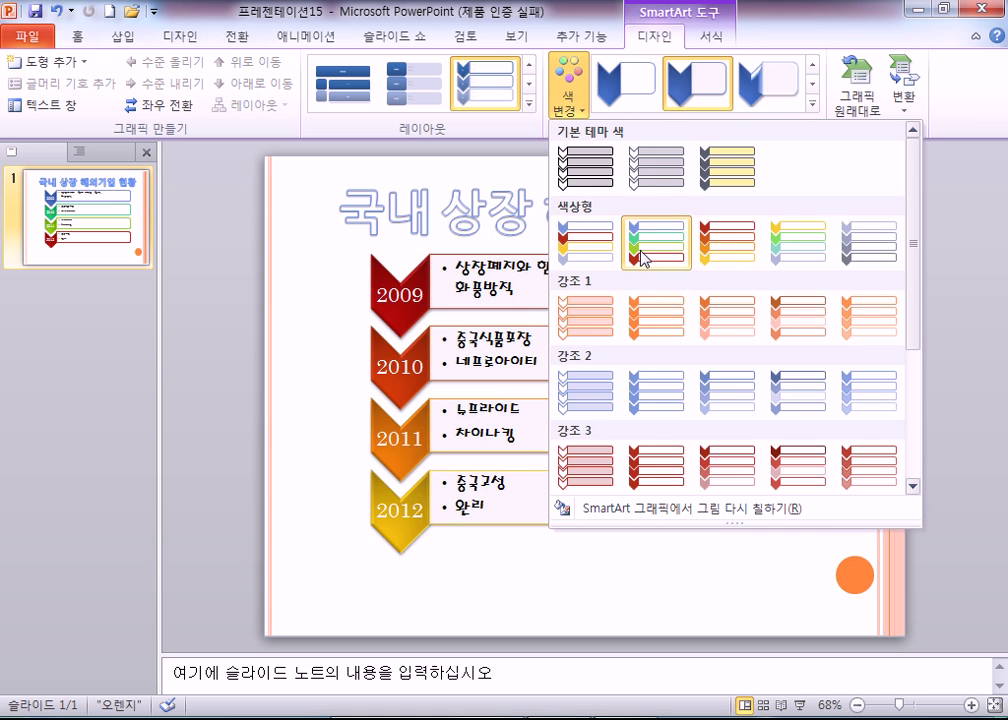
click(791, 256)
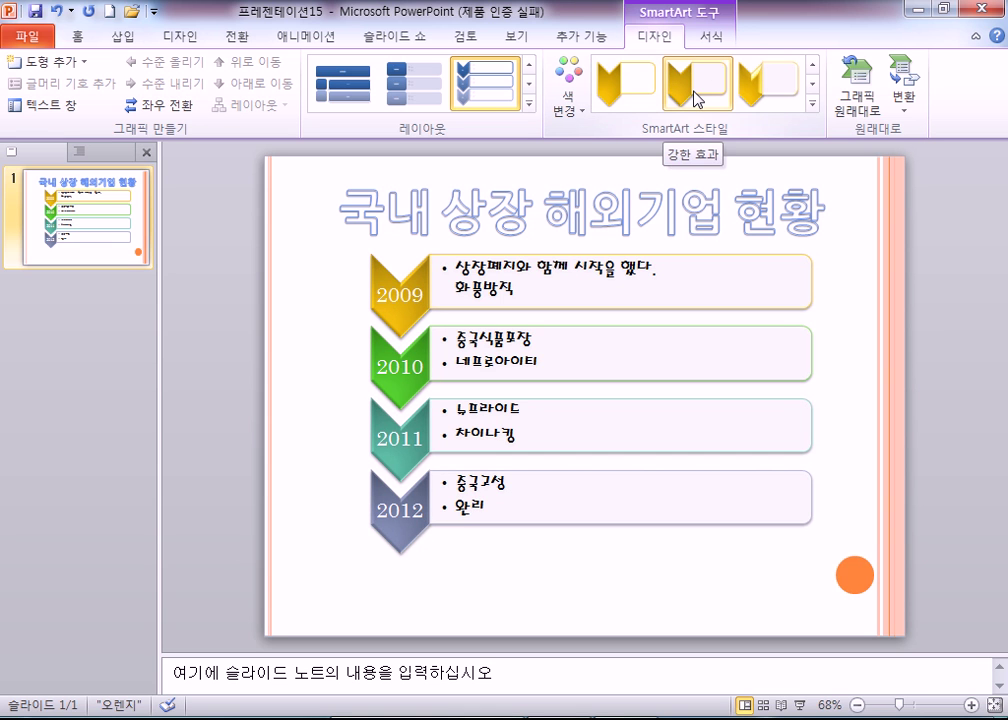
click(812, 103)
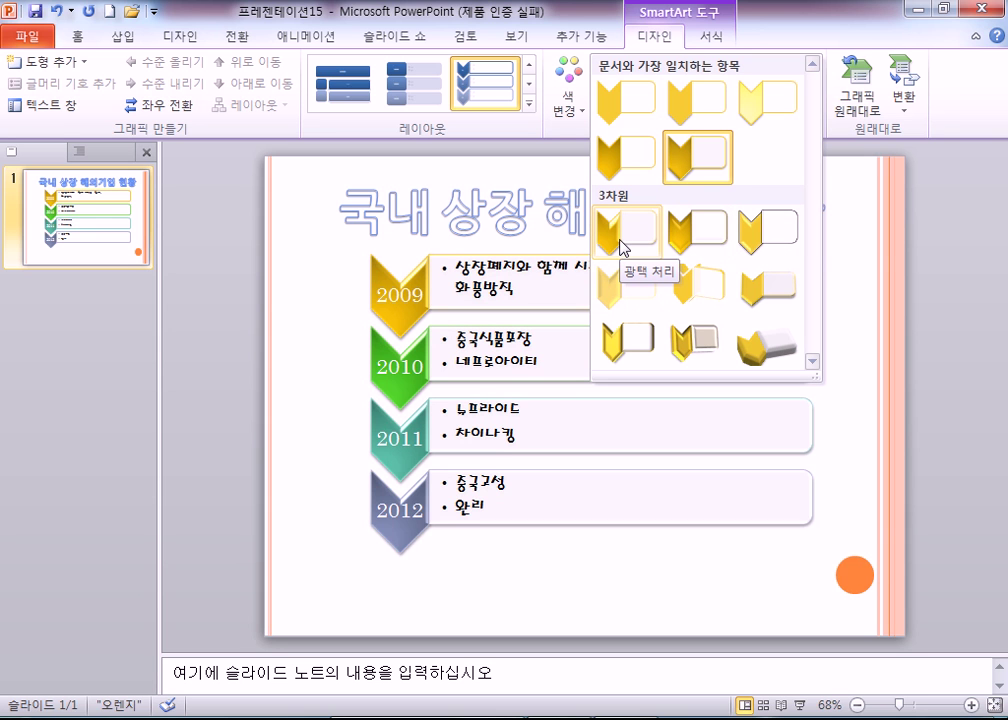
Recolor the SmartArt with the second 색상형 variation and apply the 3차원 style 광택 처리.
click(567, 96)
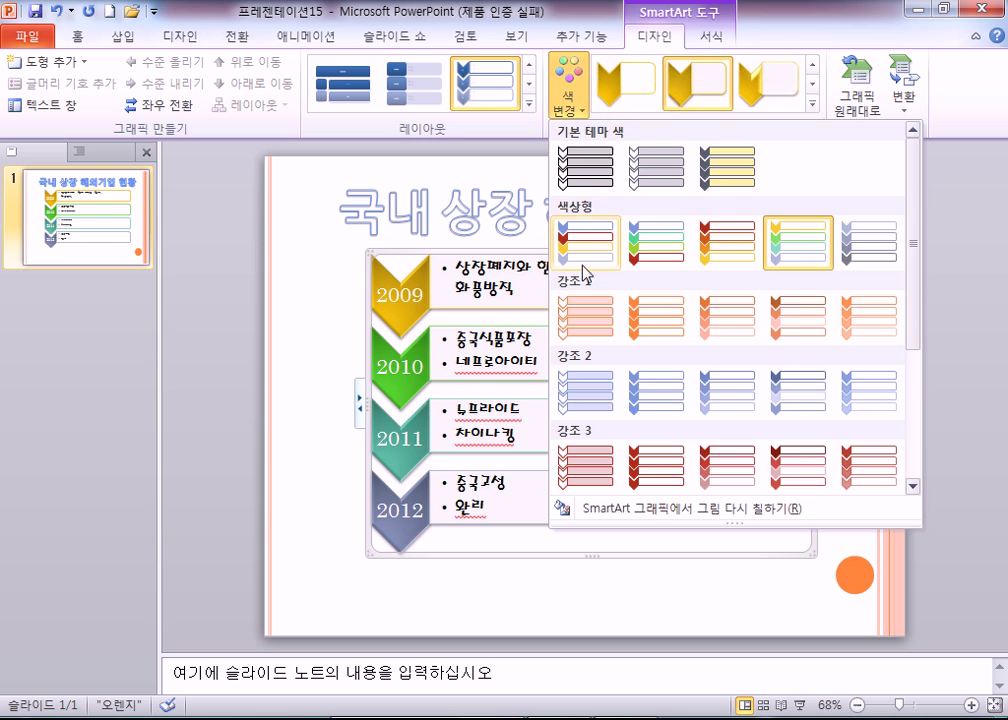
click(633, 253)
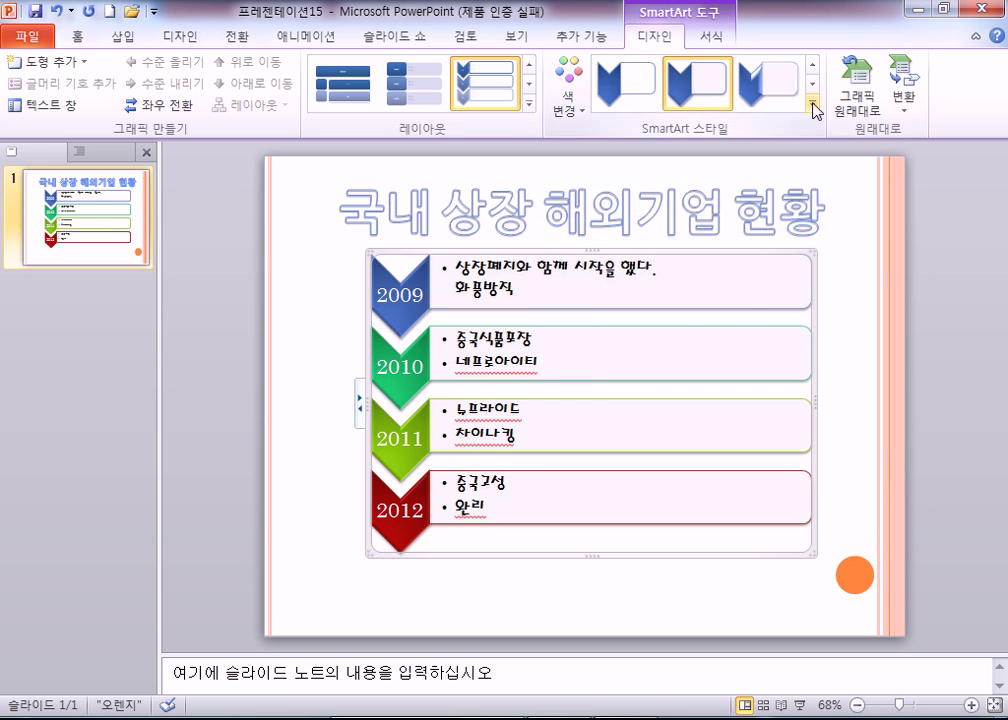
click(814, 103)
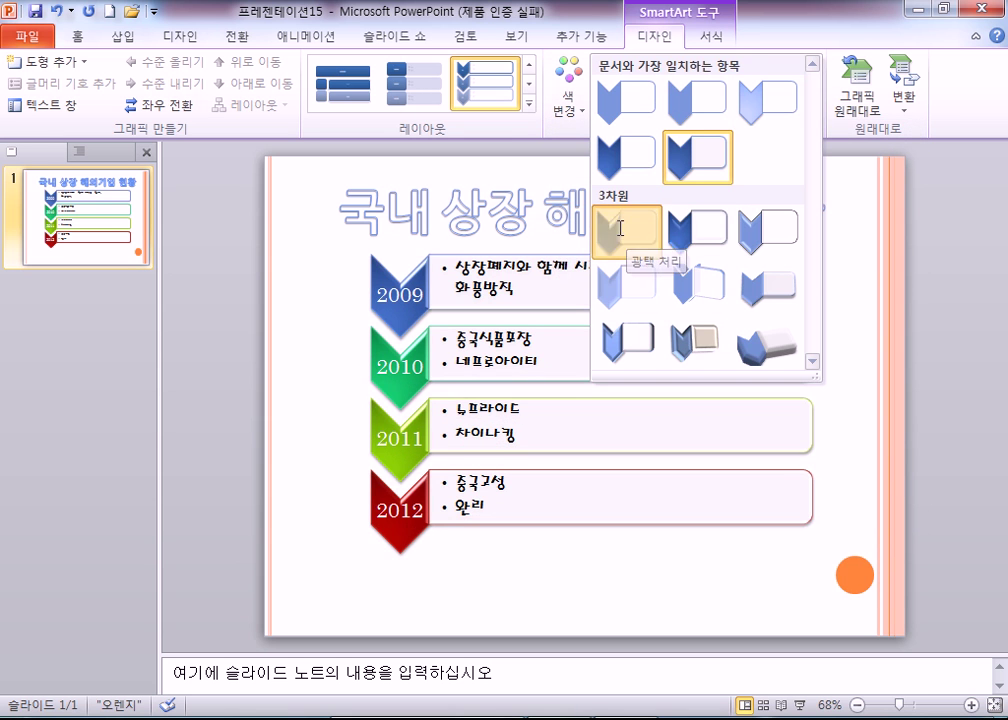
click(630, 232)
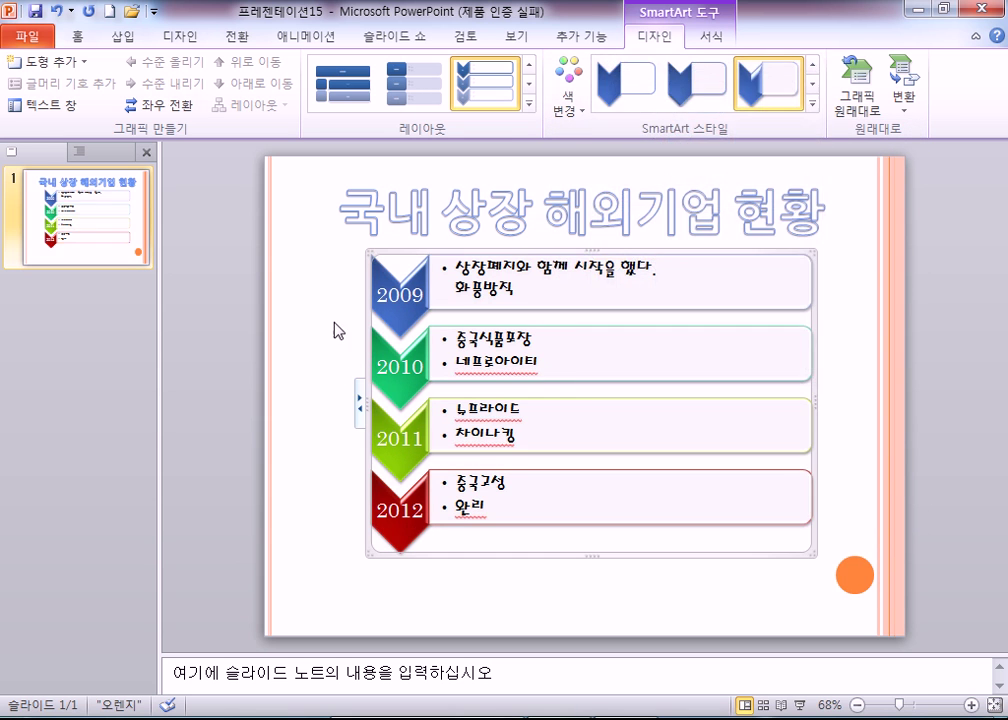
click(279, 491)
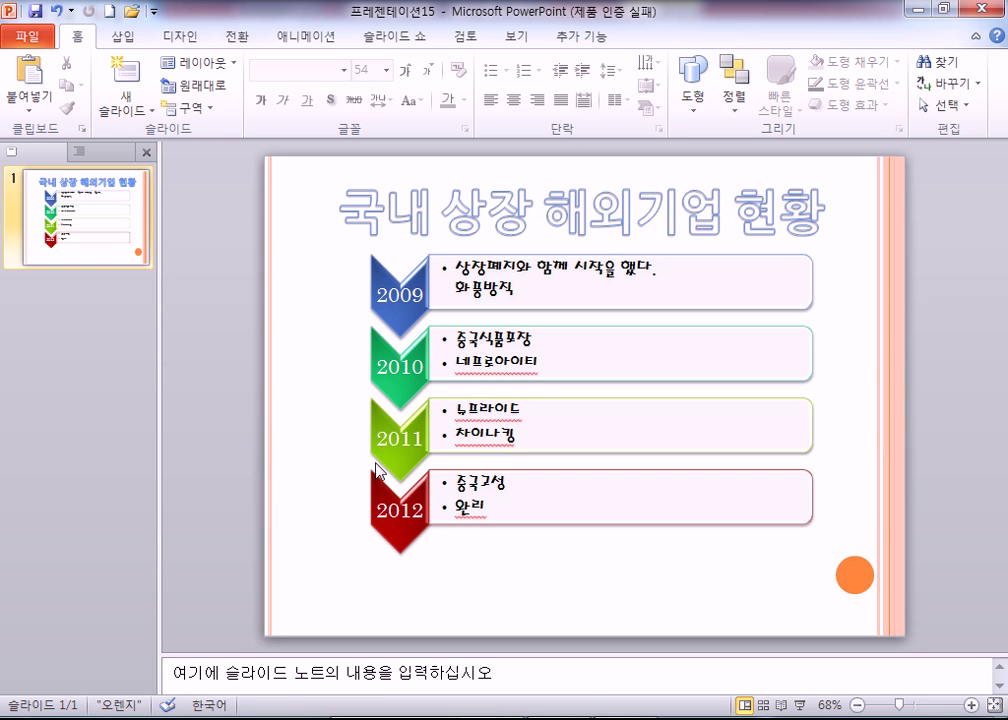
click(494, 409)
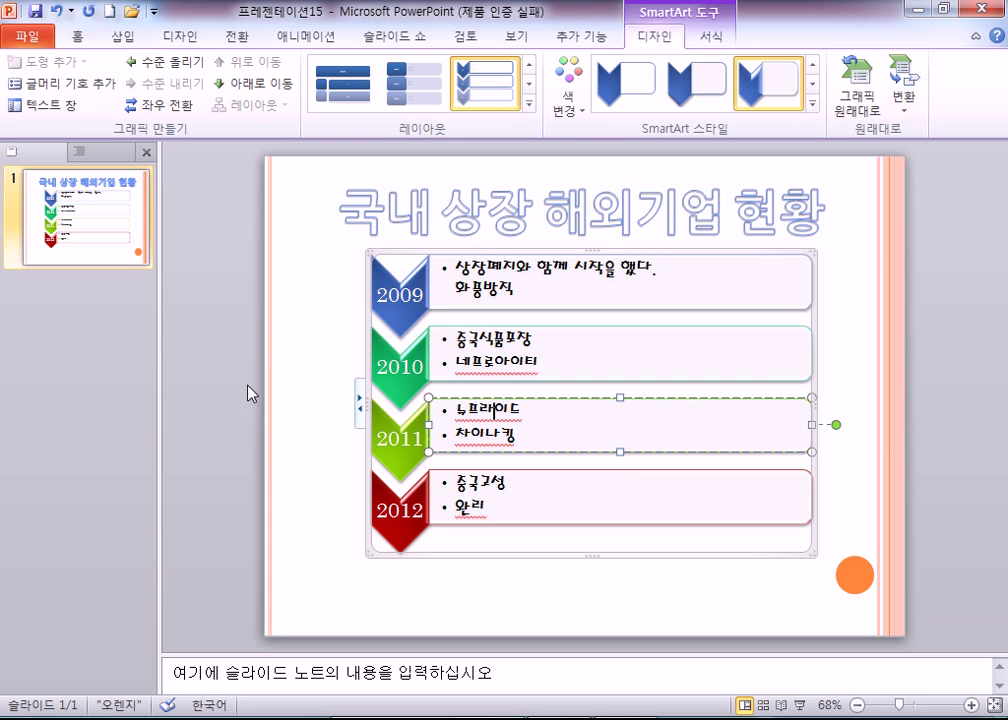
click(214, 378)
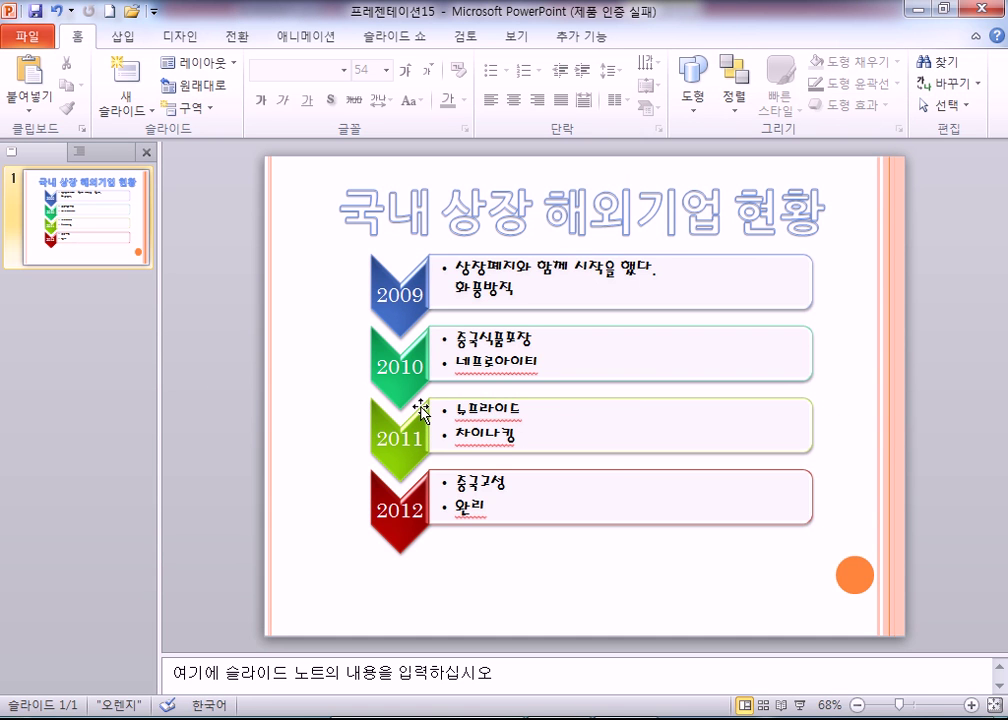